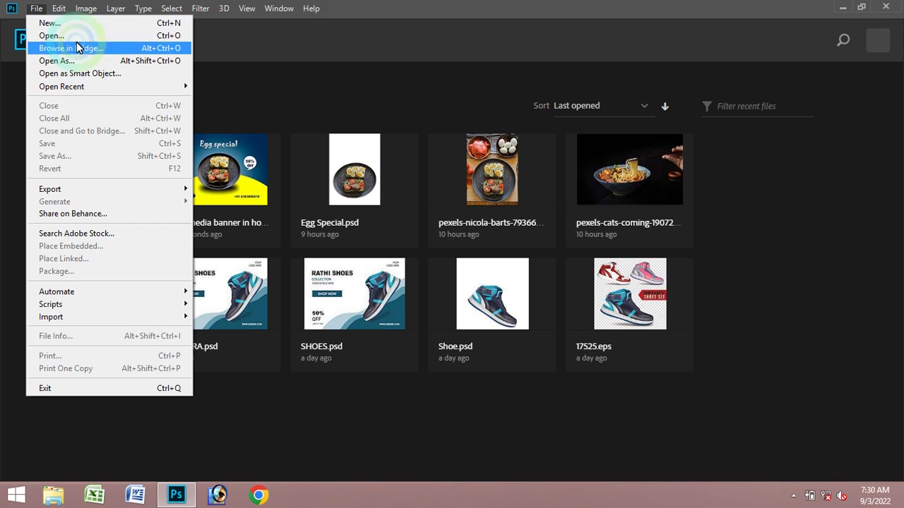
- Open the Egg Special file from the Desktop
click(51, 35)
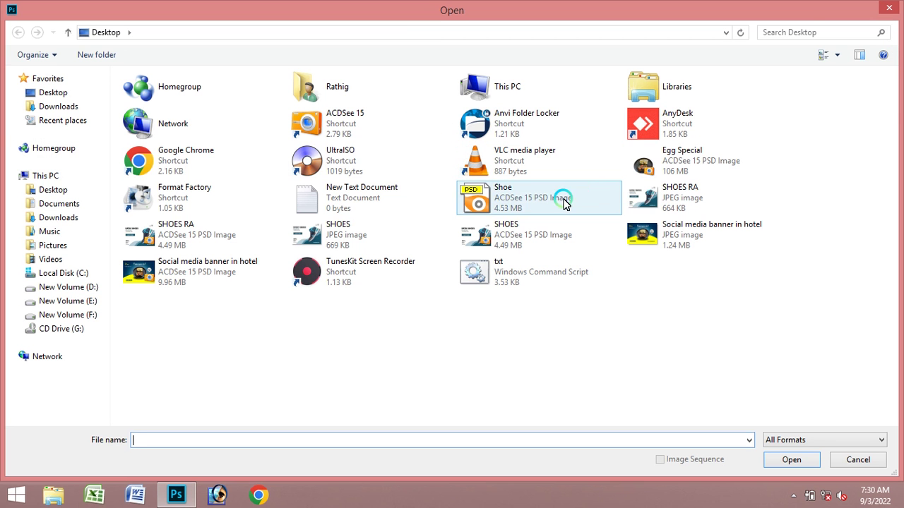
click(699, 164)
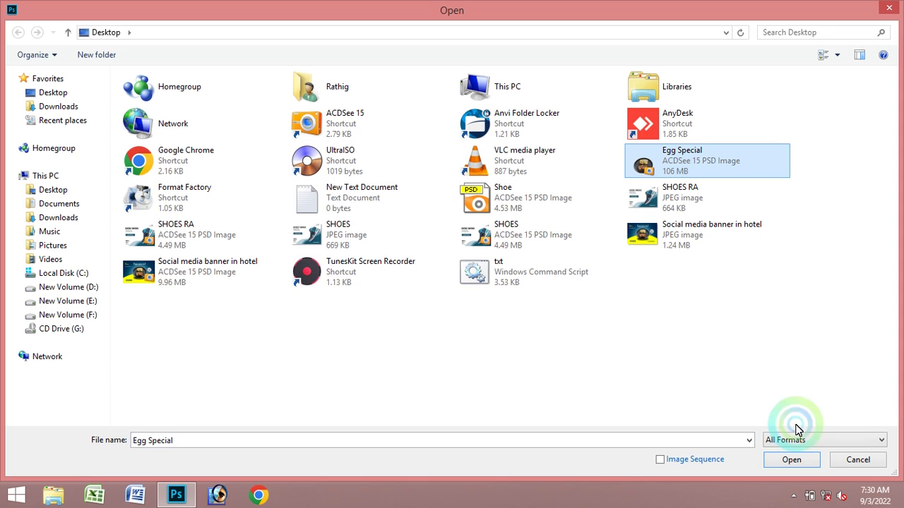
click(792, 462)
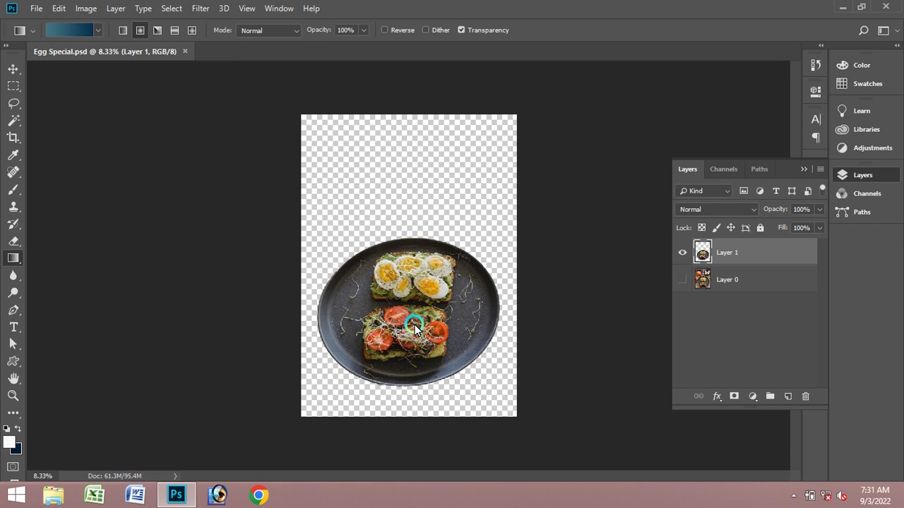
- Create a default white 7 × 5 in, 300 ppi document
click(36, 8)
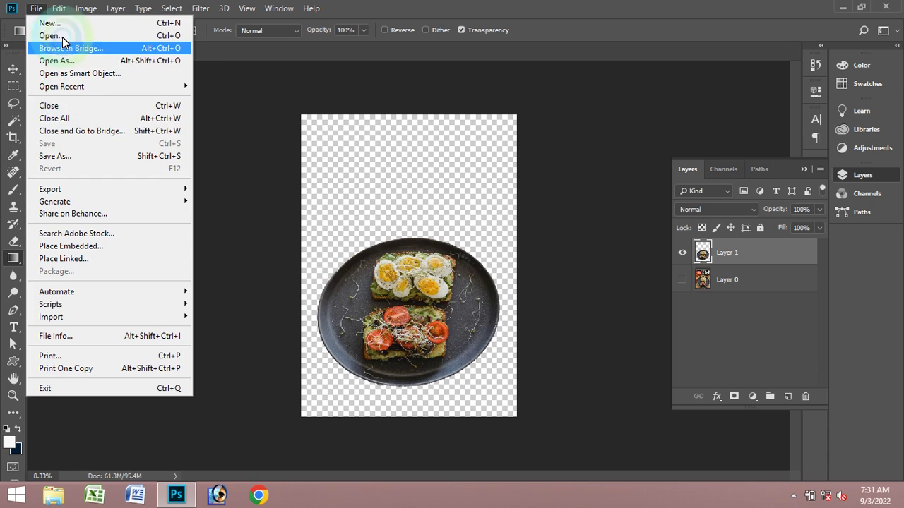
click(565, 321)
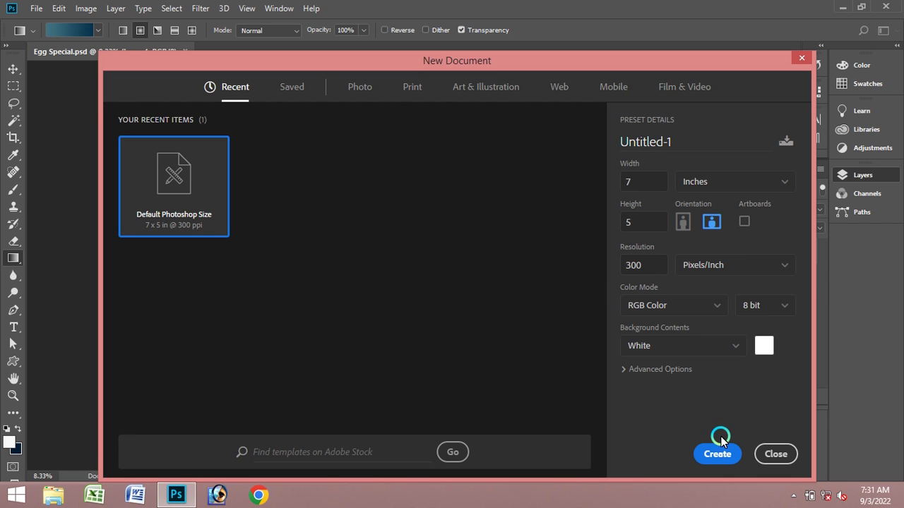
click(718, 455)
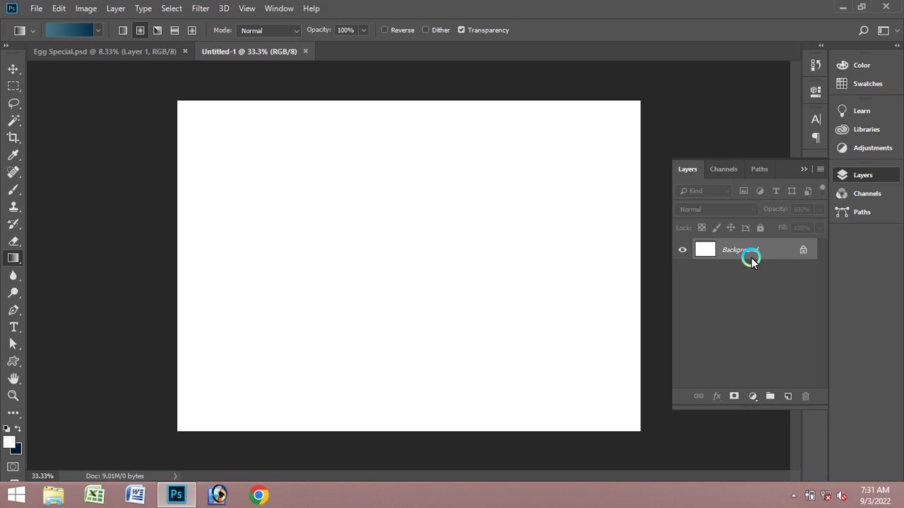
double_click(751, 261)
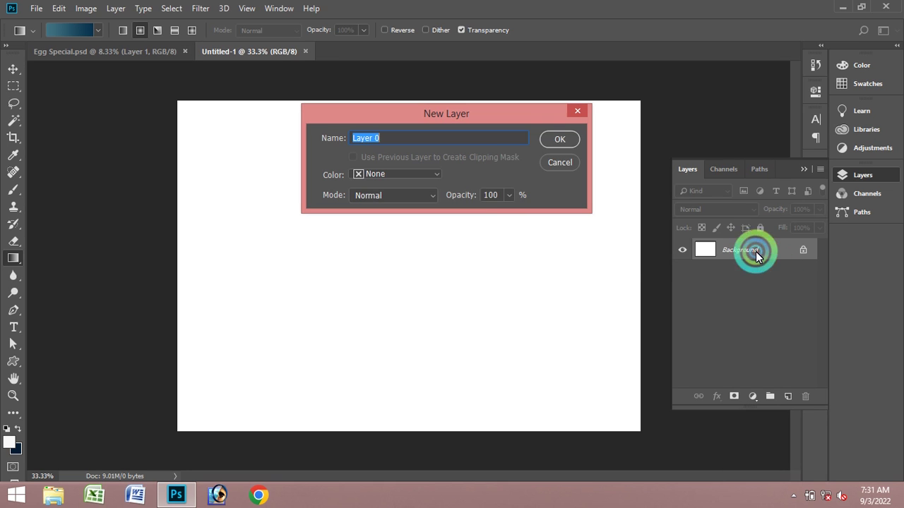
- Make the background an editable Layer 0 and set dark navy as the foreground colour
click(562, 140)
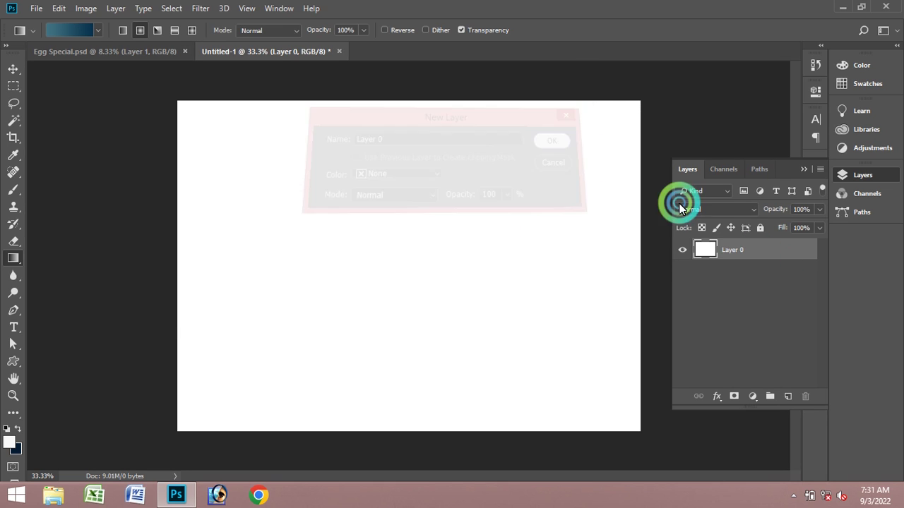
click(20, 430)
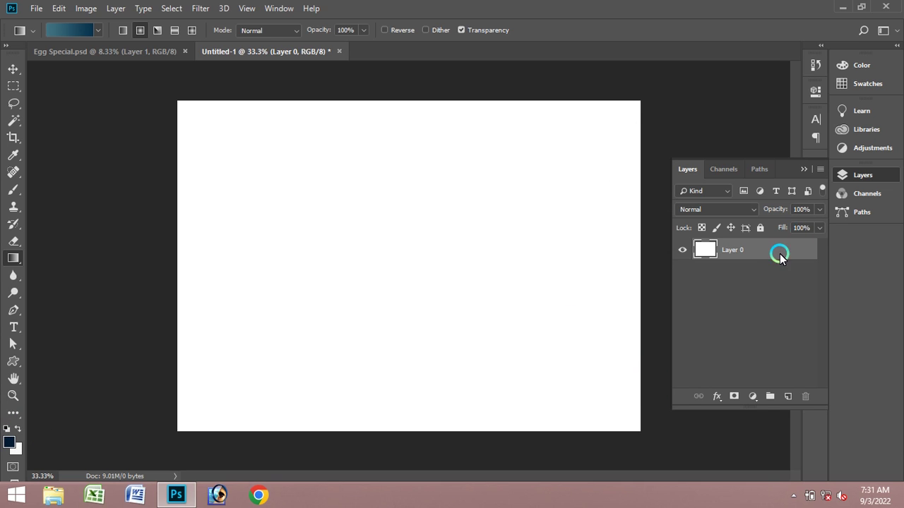
right_click(763, 253)
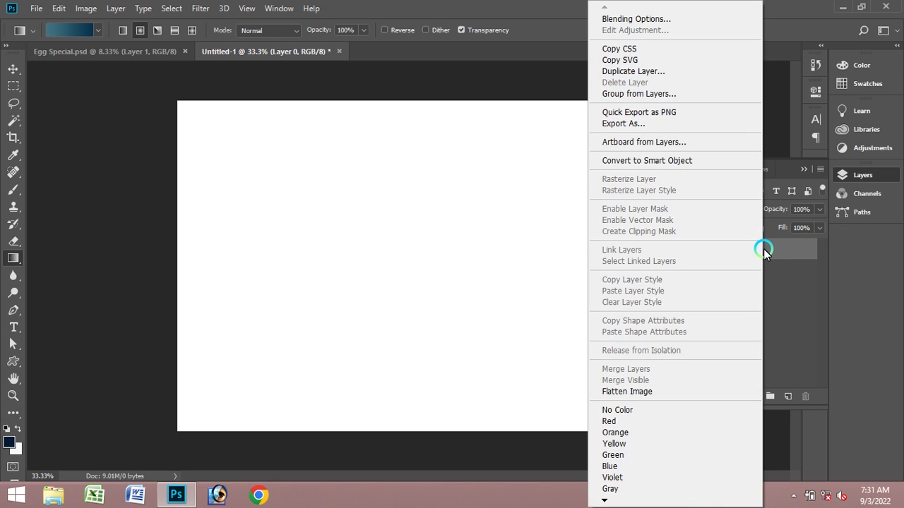
click(338, 208)
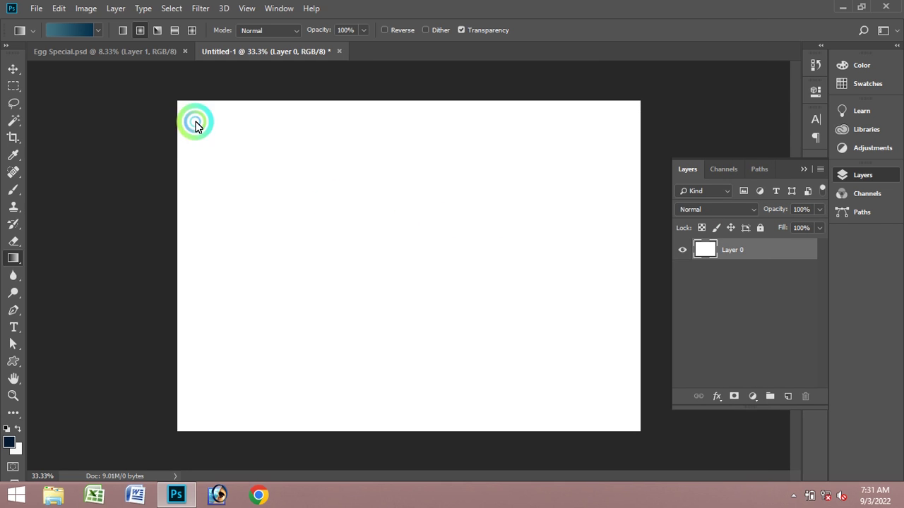
- Fill Layer 0 with the navy foreground colour via Edit > Fill
click(58, 9)
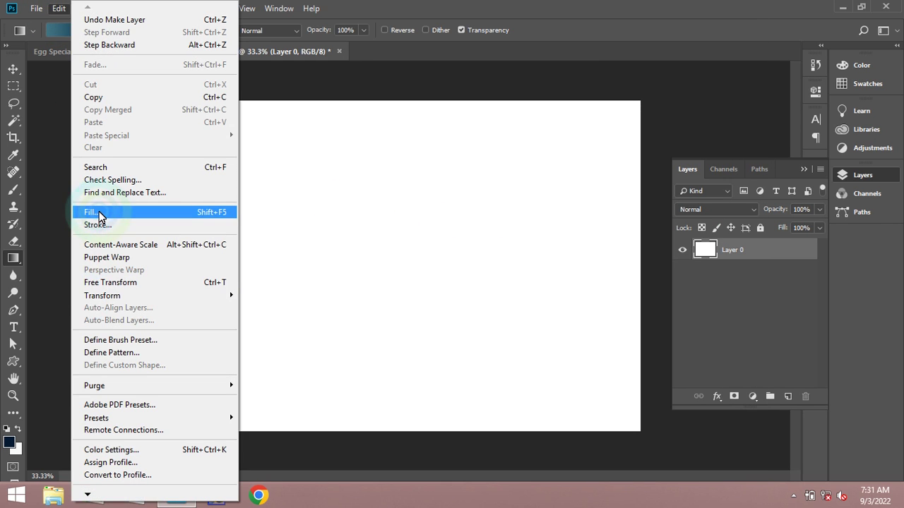
click(88, 210)
click(531, 120)
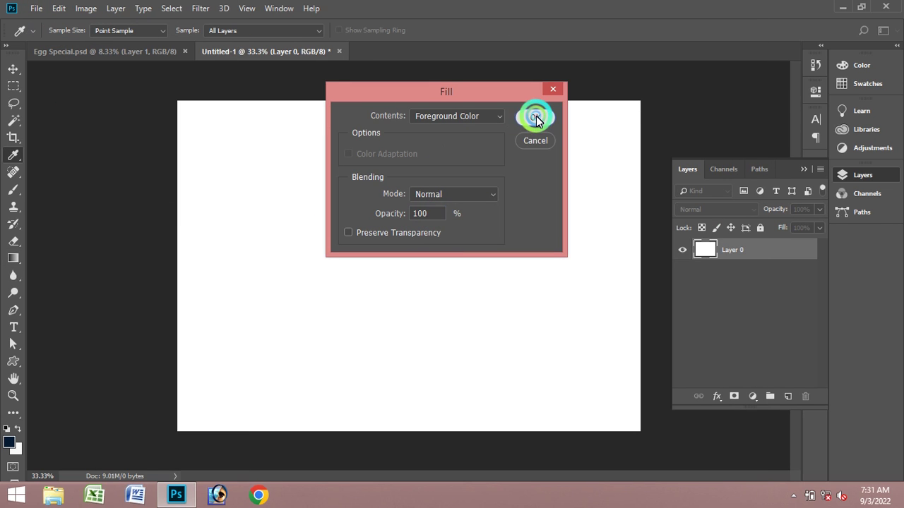
key(g)
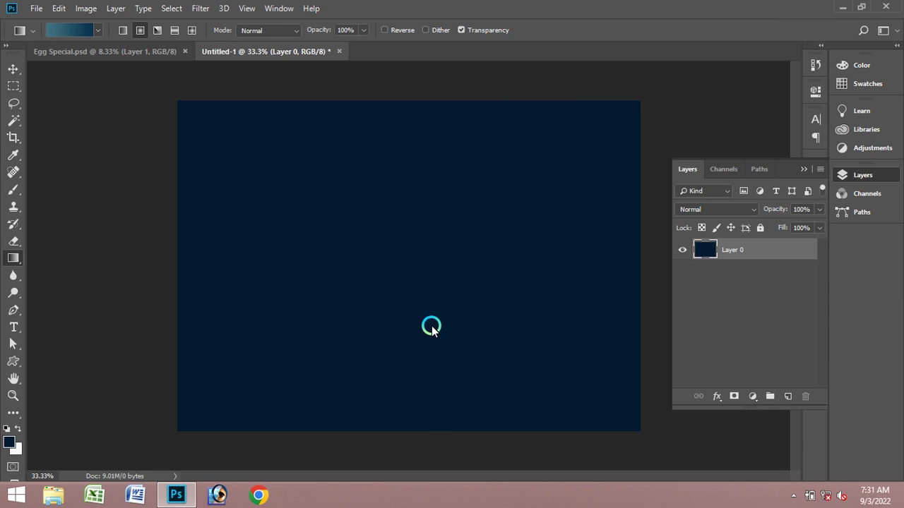
- Draw a closed Pen shape with an upward-arcing top across the lower canvas
click(13, 311)
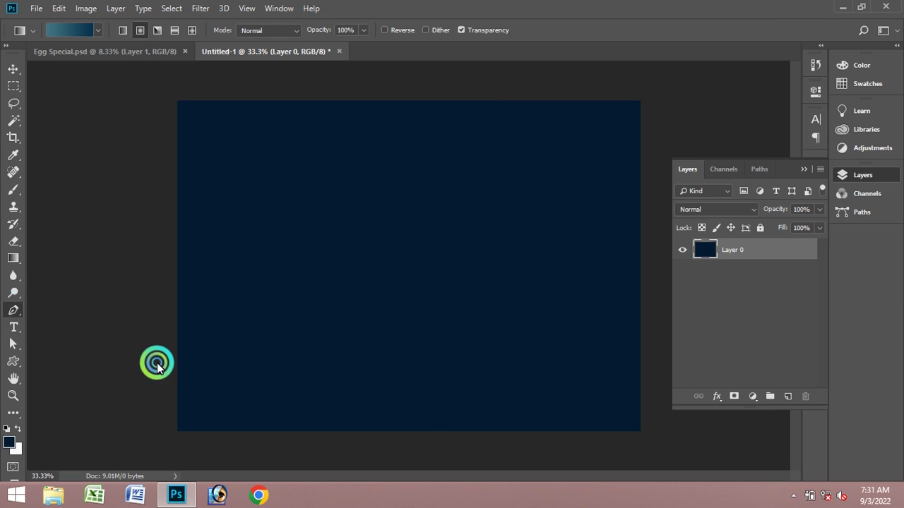
drag(173, 334, 205, 335)
click(627, 337)
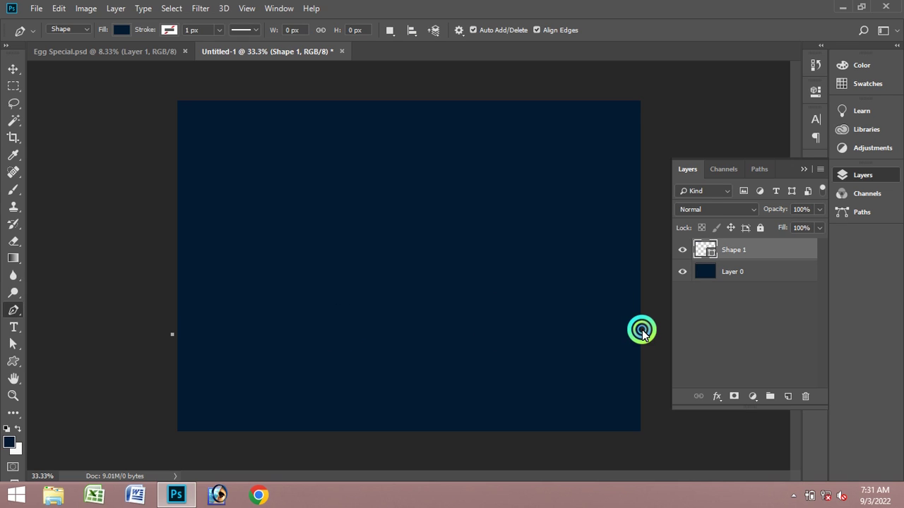
drag(640, 329, 897, 455)
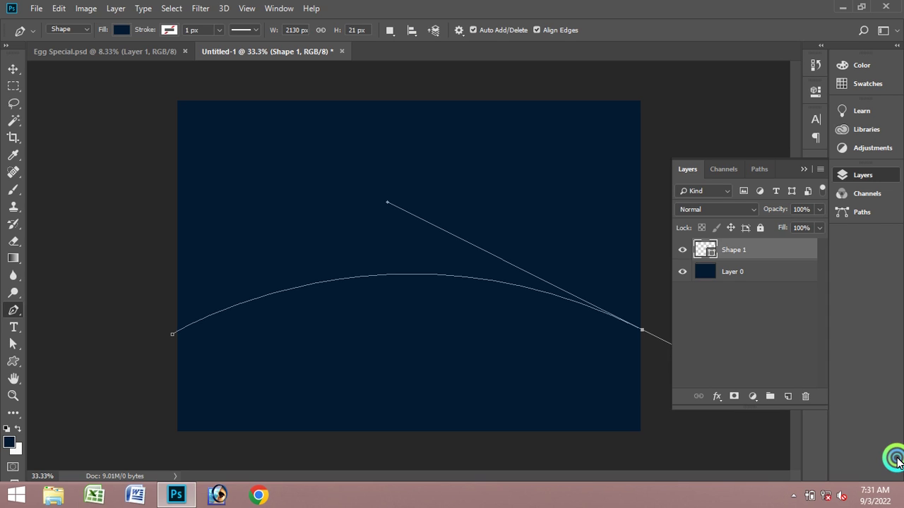
click(642, 330)
click(657, 419)
click(654, 446)
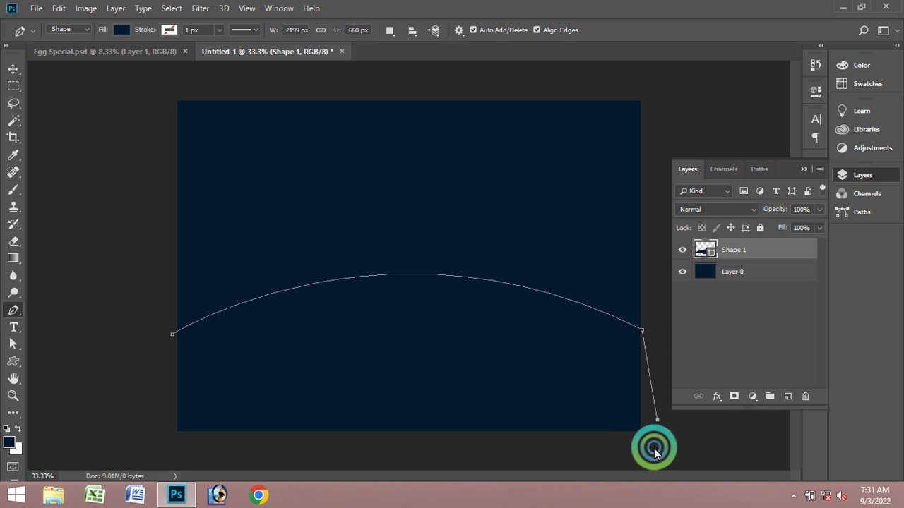
click(143, 453)
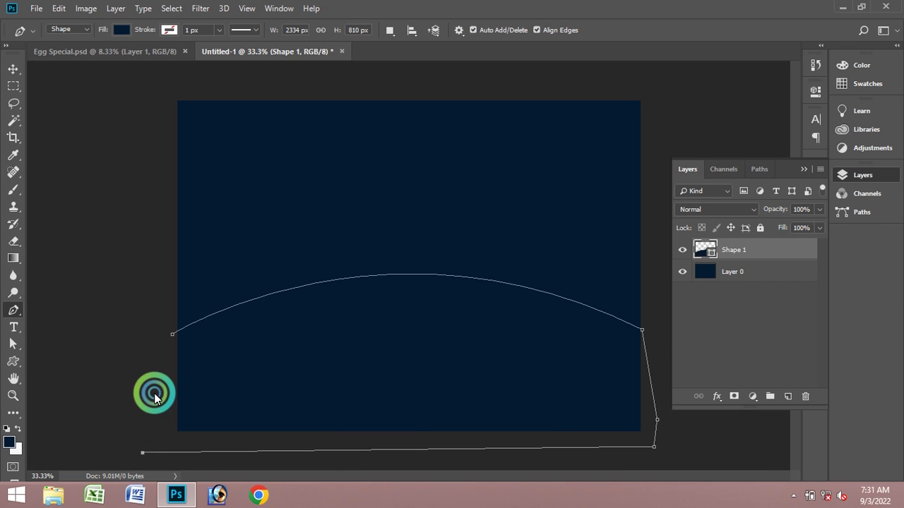
click(173, 334)
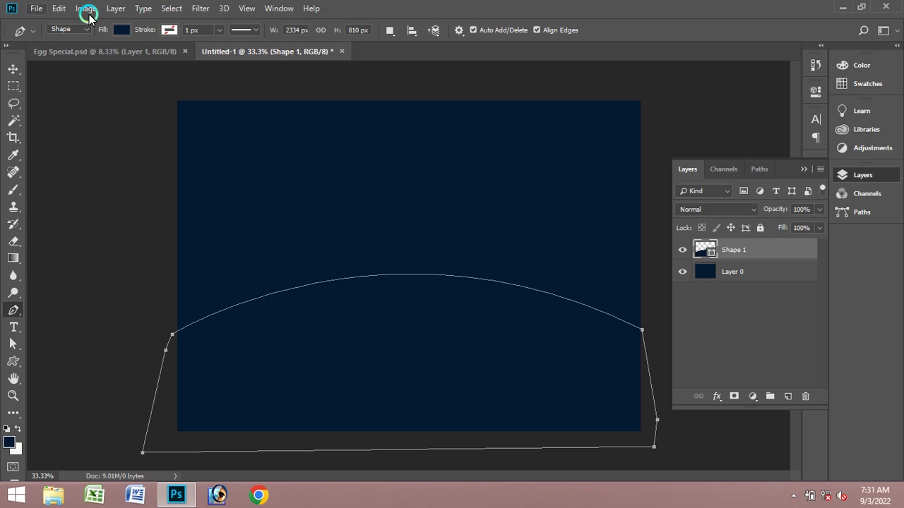
- Convert the Shape 1 path into a selection with Ctrl+Enter
click(173, 9)
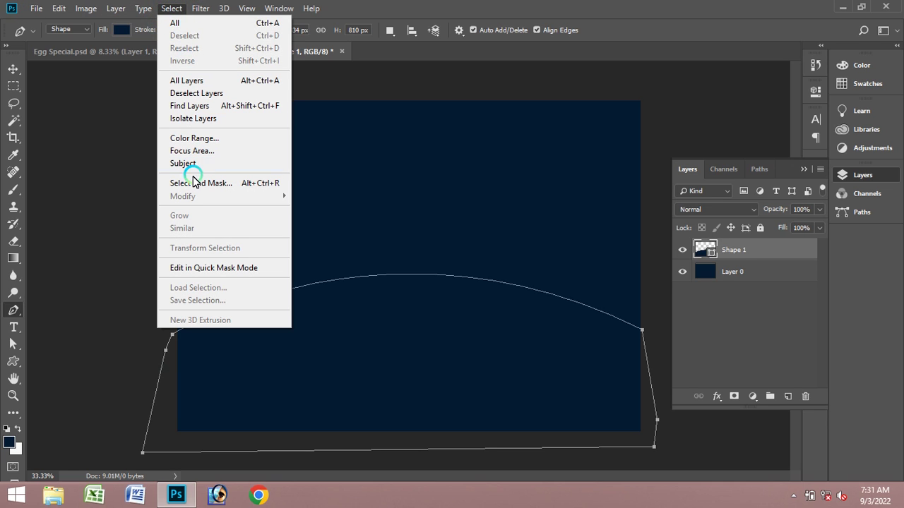
click(99, 161)
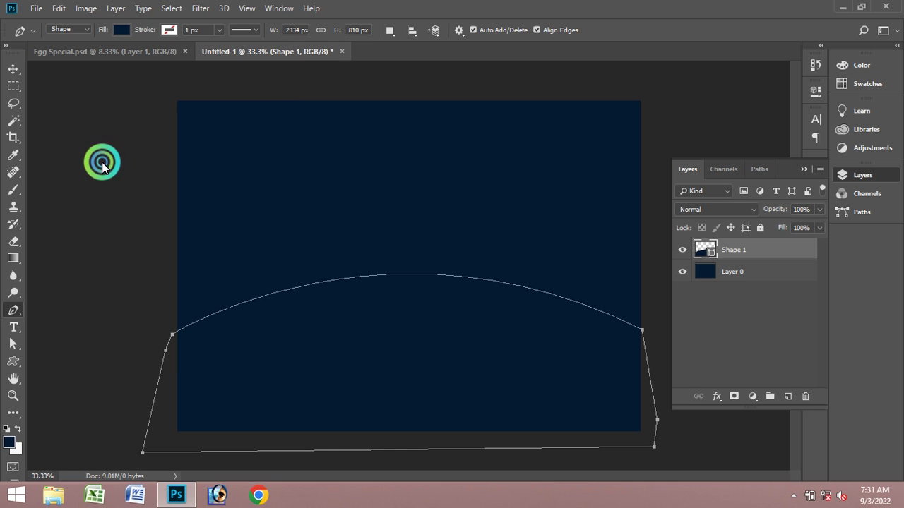
click(60, 9)
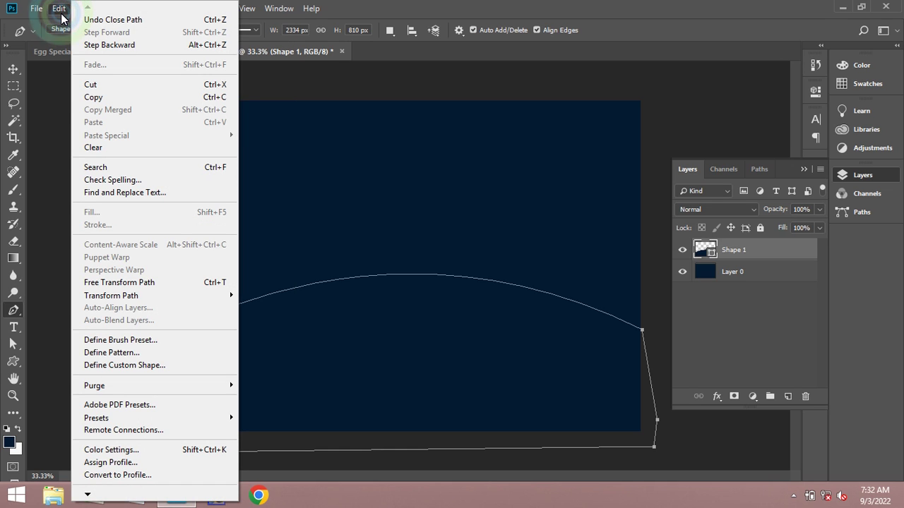
click(63, 117)
click(171, 134)
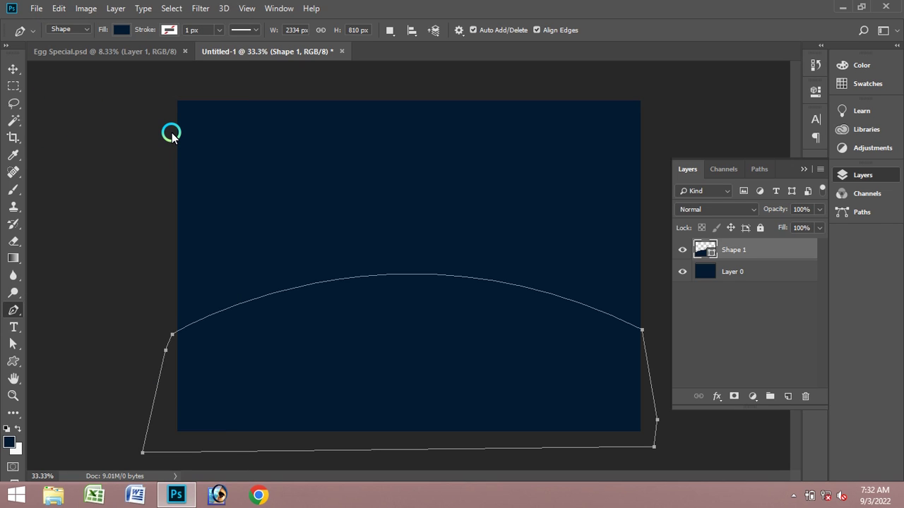
key(ctrl+Return)
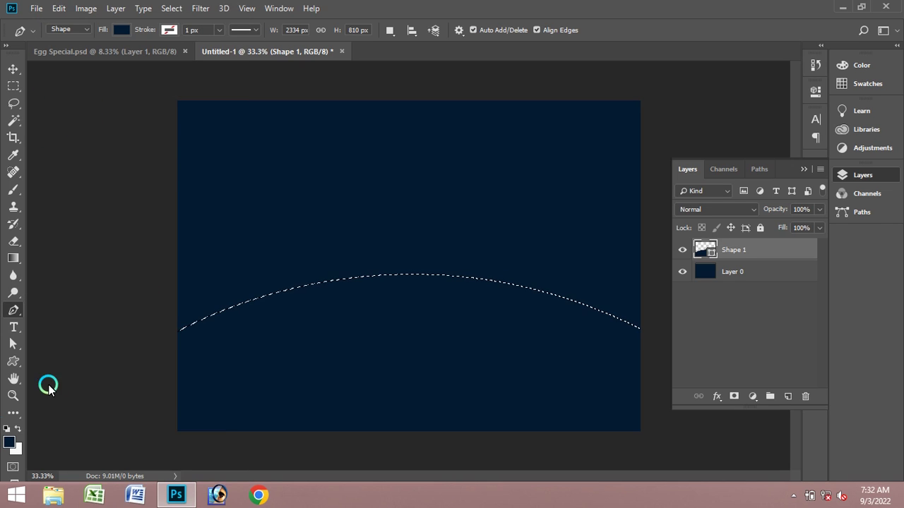
- Set the foreground colour to bright yellow #fee903, then deselect the curve
click(11, 437)
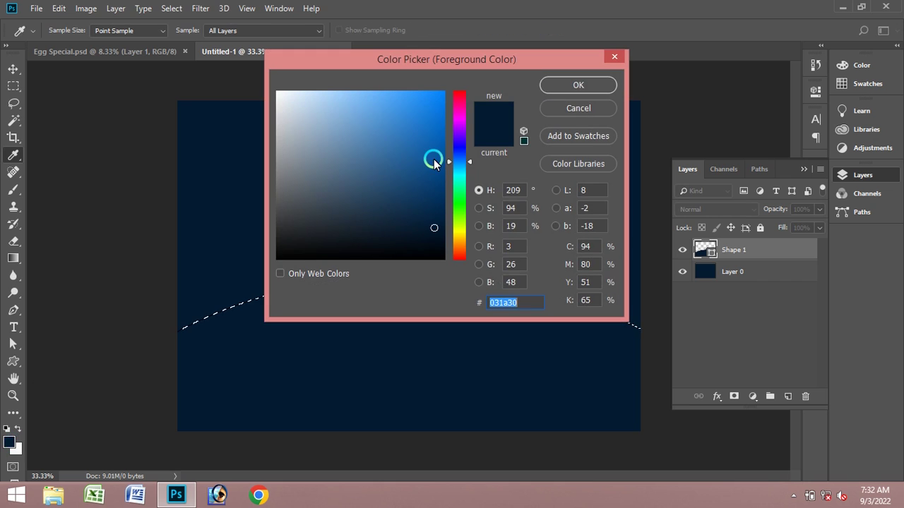
click(461, 234)
click(443, 92)
click(531, 65)
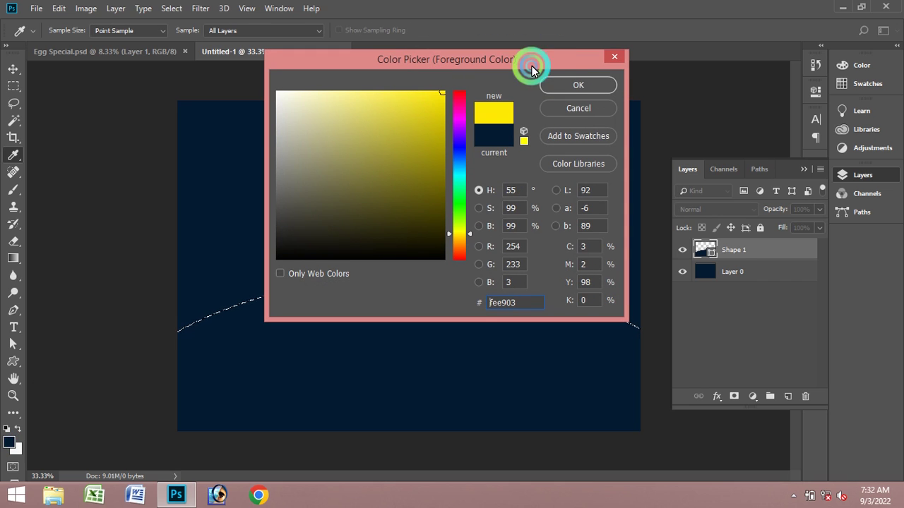
click(576, 85)
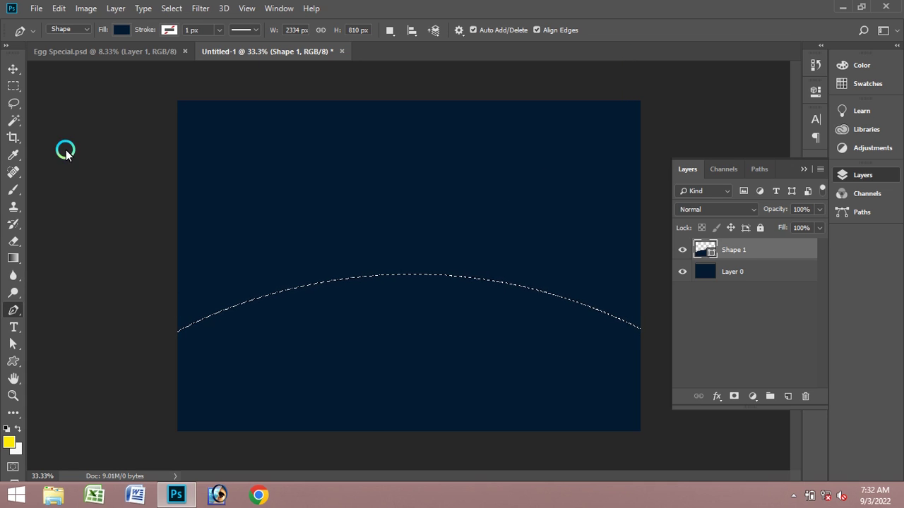
click(175, 8)
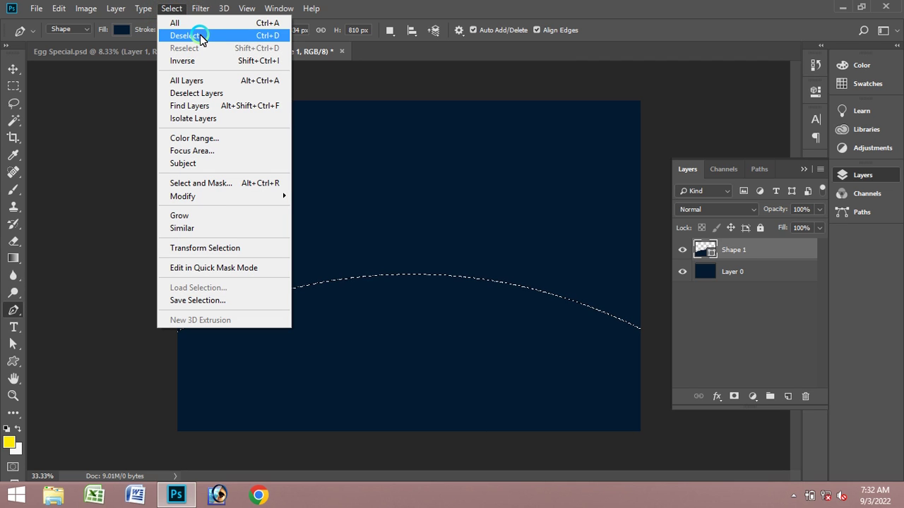
click(200, 36)
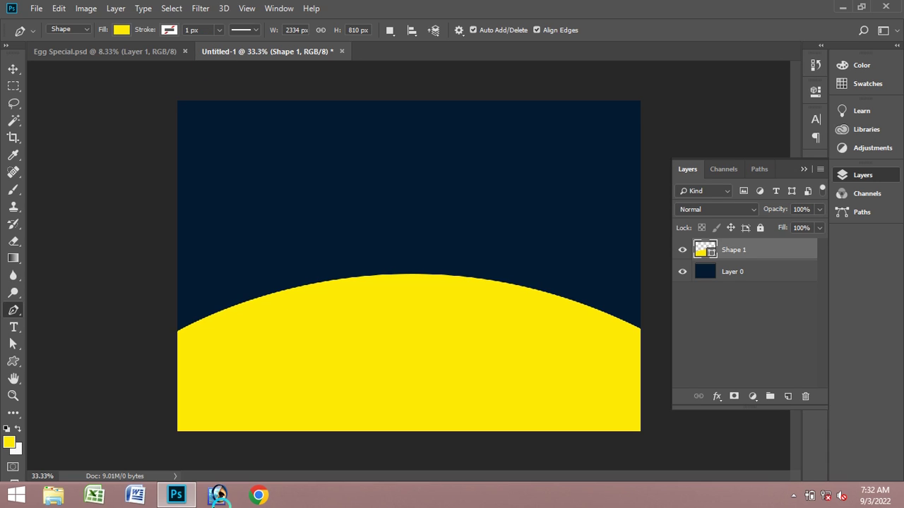
- Add a new empty layer above the navy Layer 0
click(14, 68)
click(458, 344)
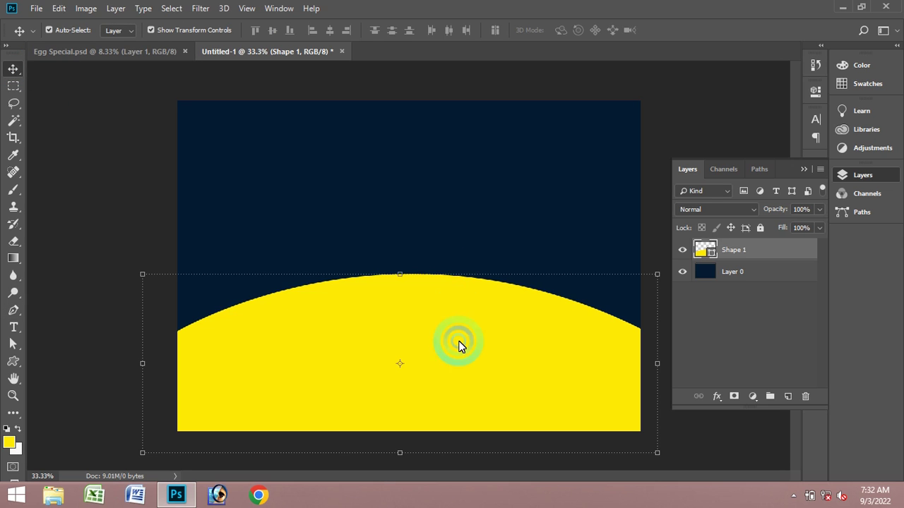
click(486, 202)
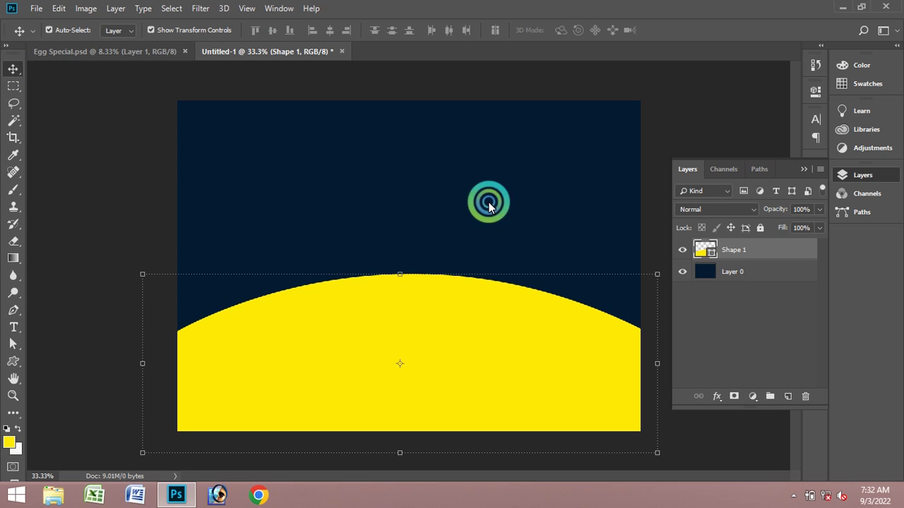
click(787, 396)
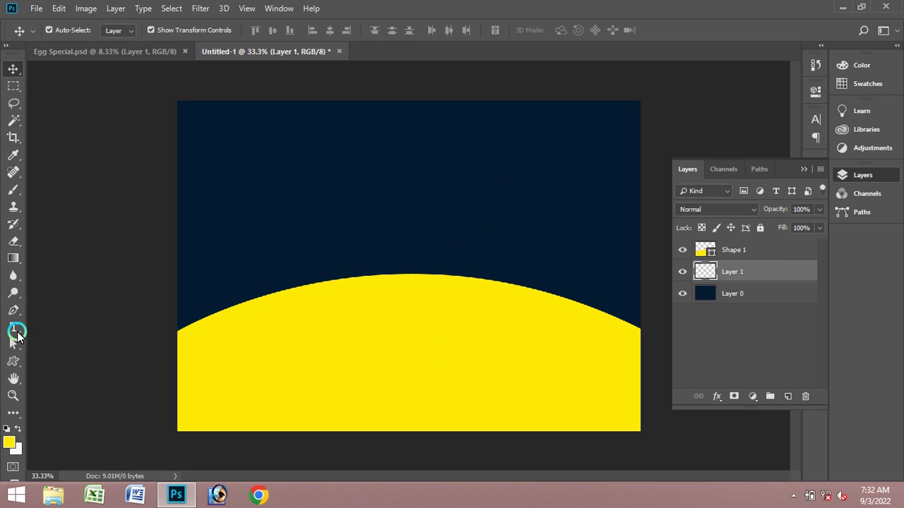
- Brush soft medium-blue #527aa0 dabs above the yellow curve's peak
click(14, 188)
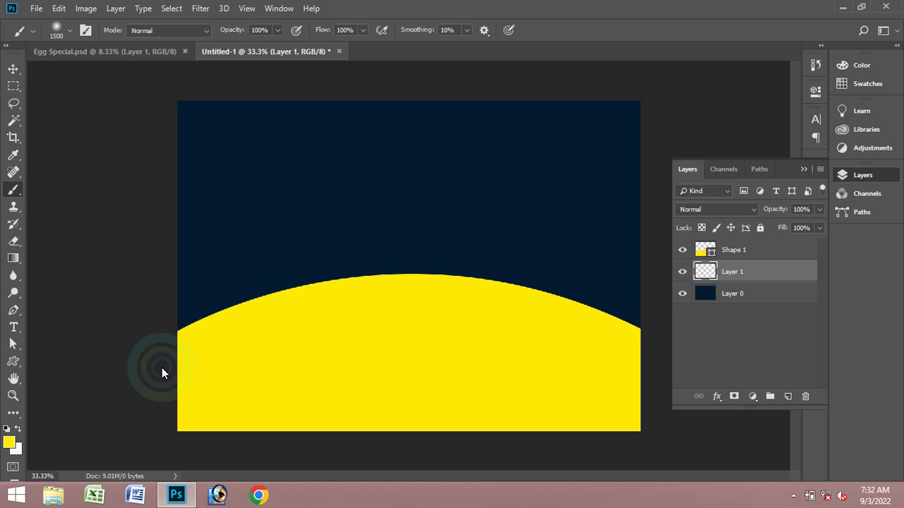
click(9, 443)
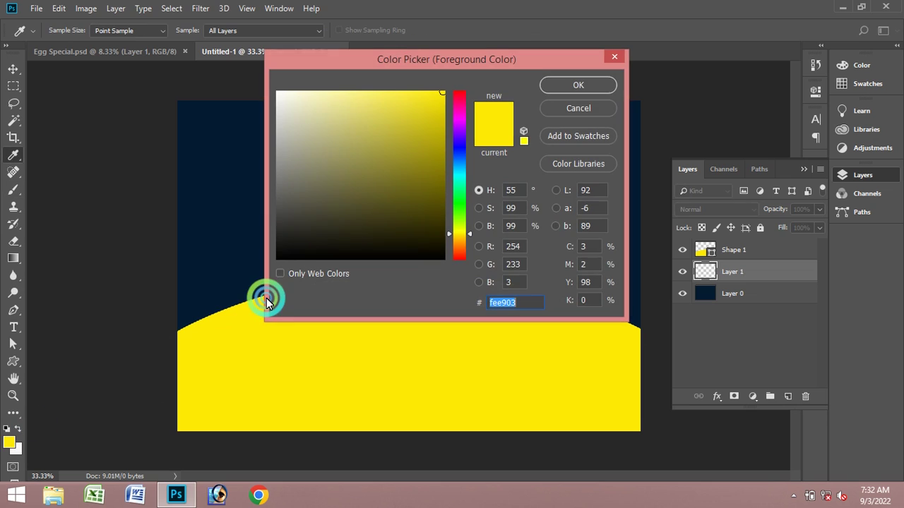
click(244, 290)
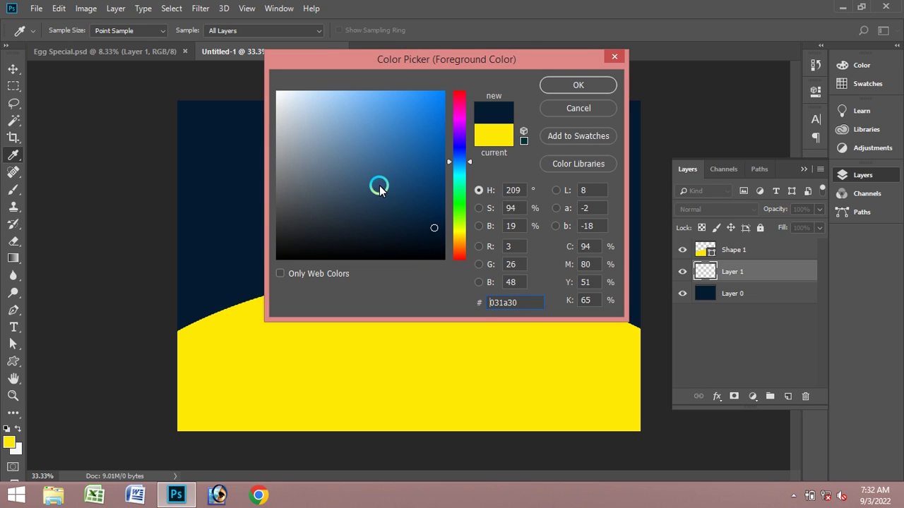
click(355, 159)
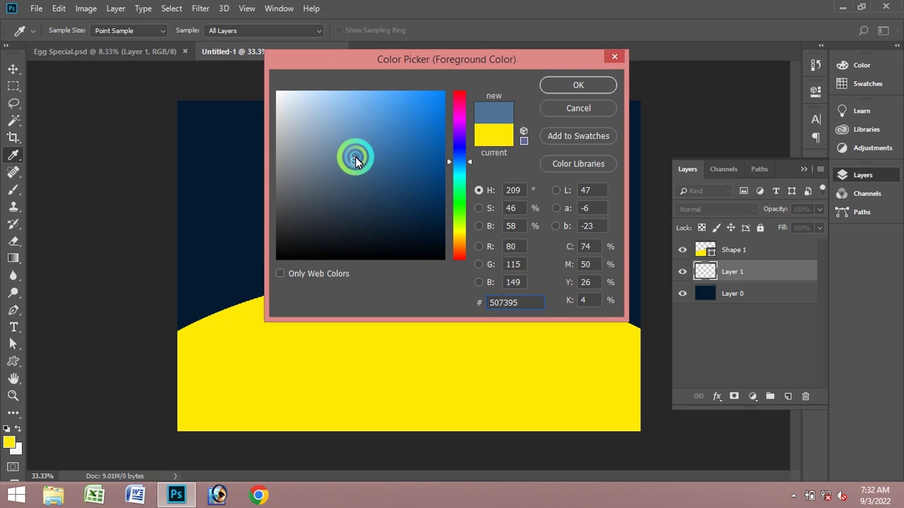
click(377, 199)
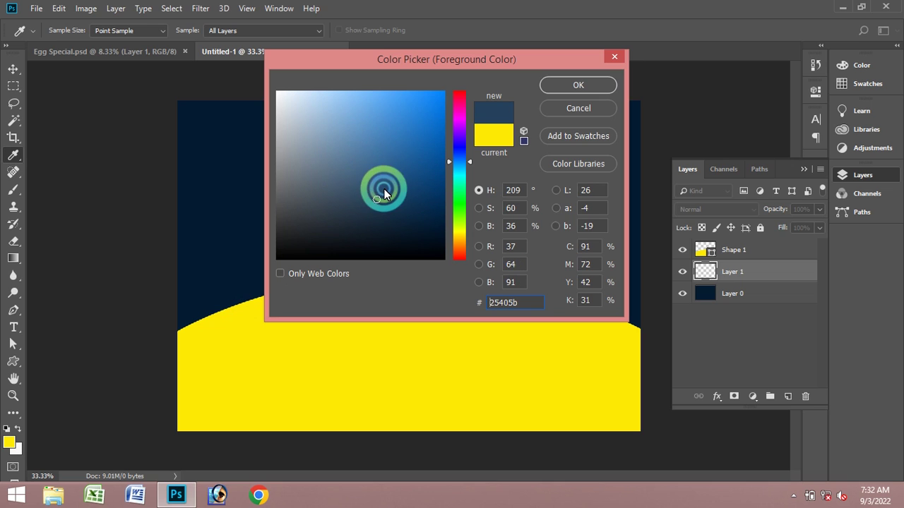
drag(361, 167, 358, 153)
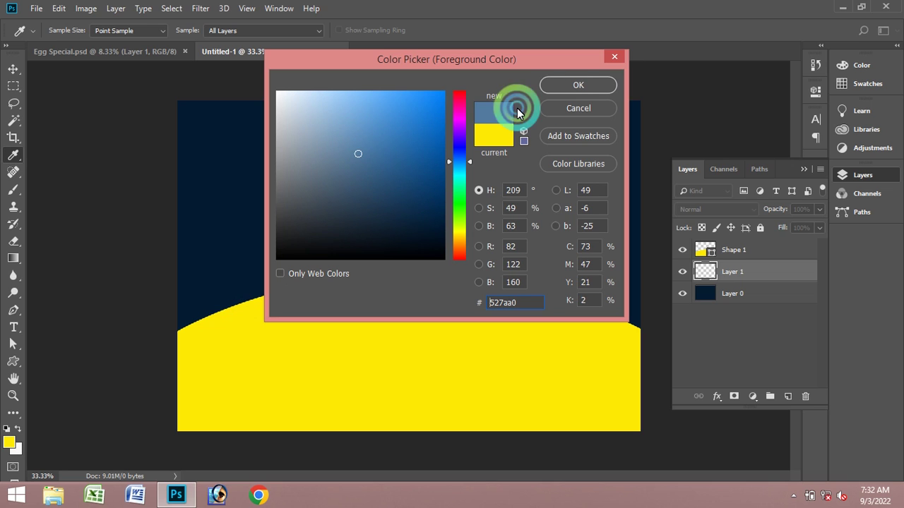
click(565, 86)
key(b)
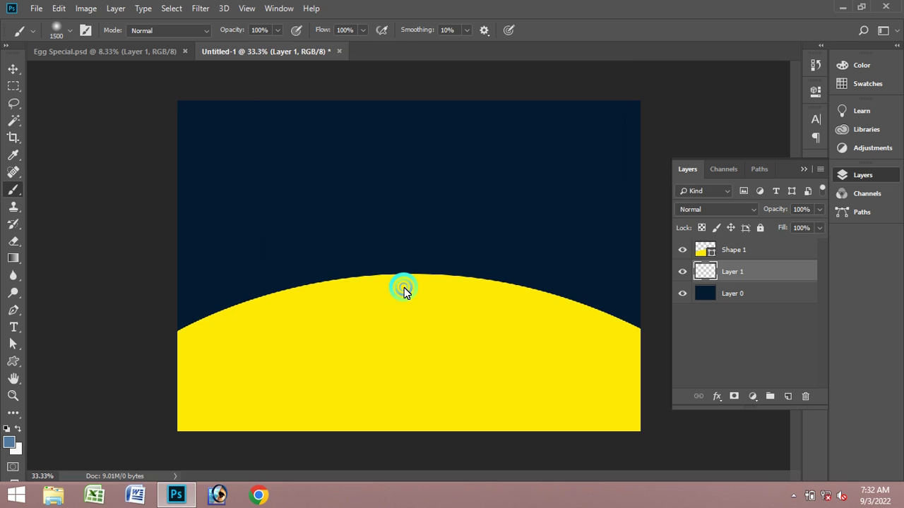
click(404, 287)
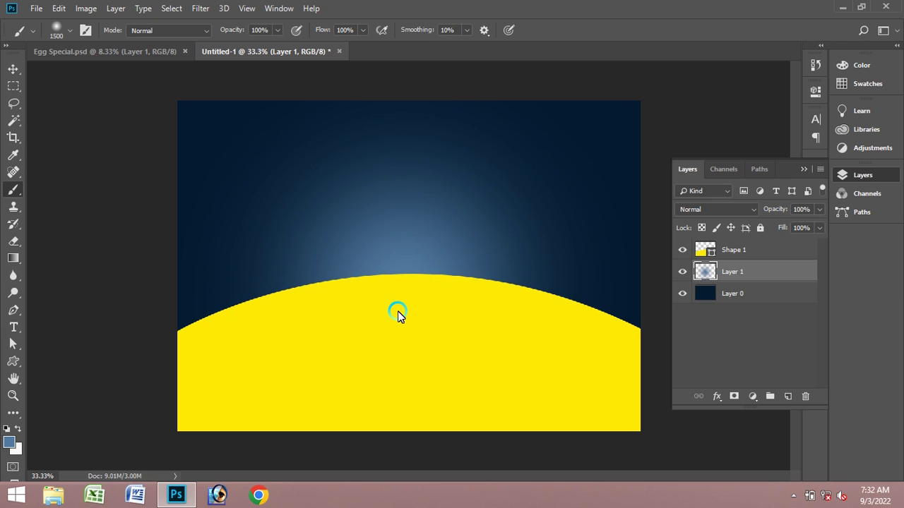
click(400, 312)
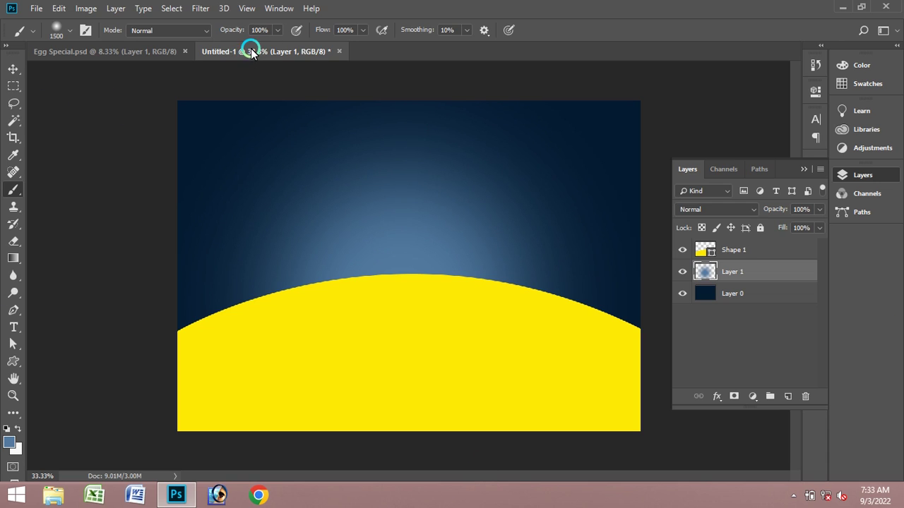
- Drag the toast plate layer from Egg Special into the banner and position it
click(144, 52)
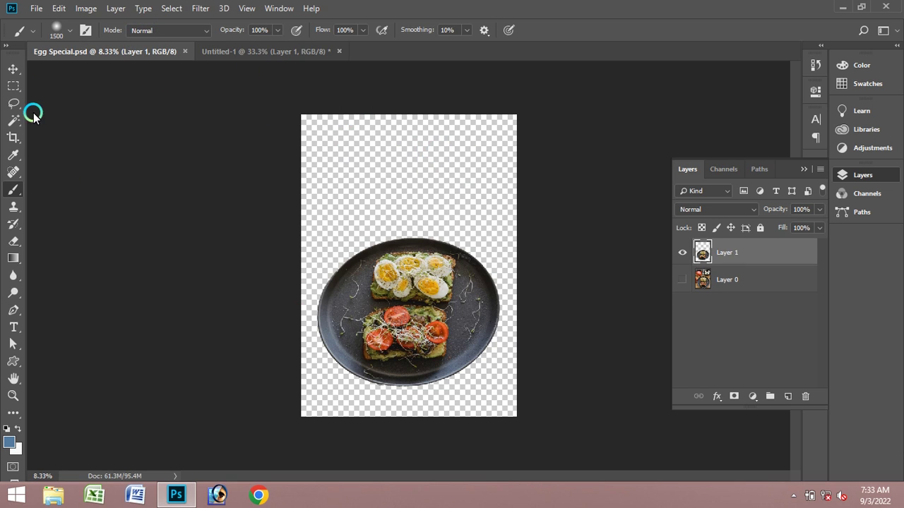
click(11, 71)
drag(339, 204, 345, 113)
drag(297, 96, 480, 242)
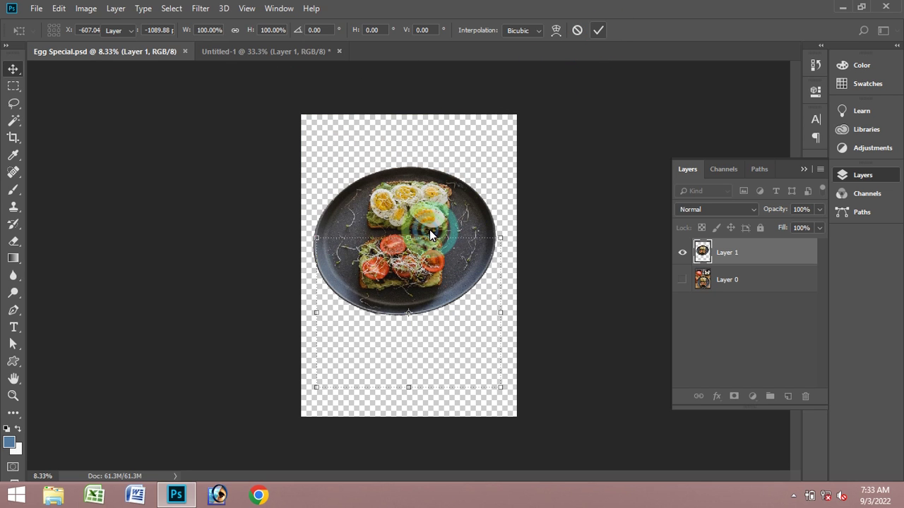
key(Return)
drag(416, 250, 403, 271)
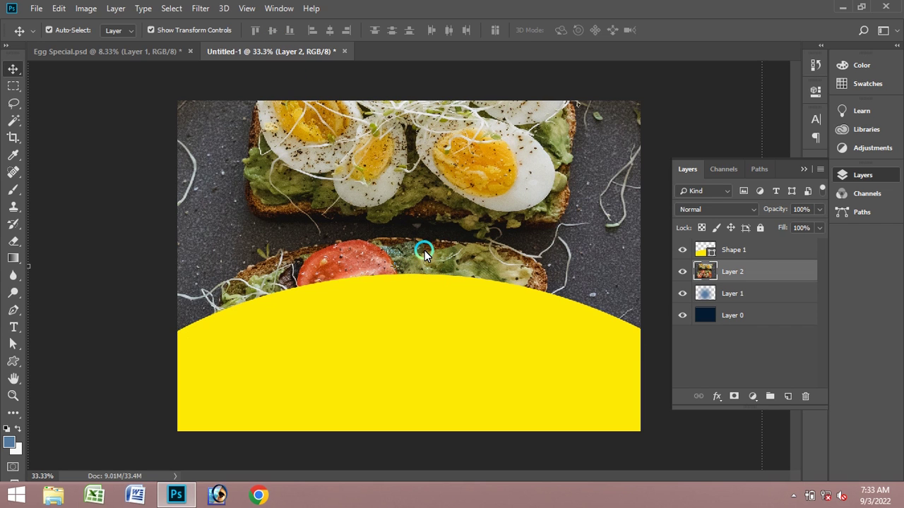
- Add a 41 pt Arial Narrow text layer on the yellow curve
click(12, 395)
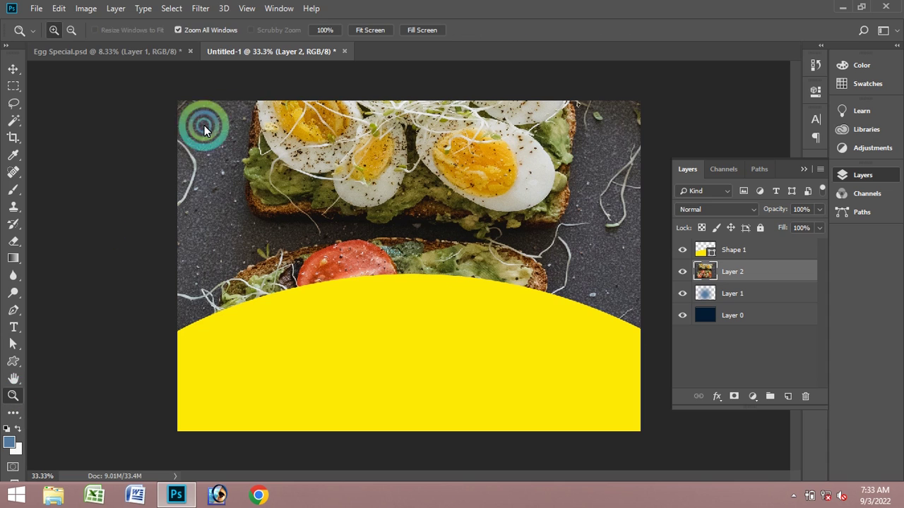
alt+click(441, 191)
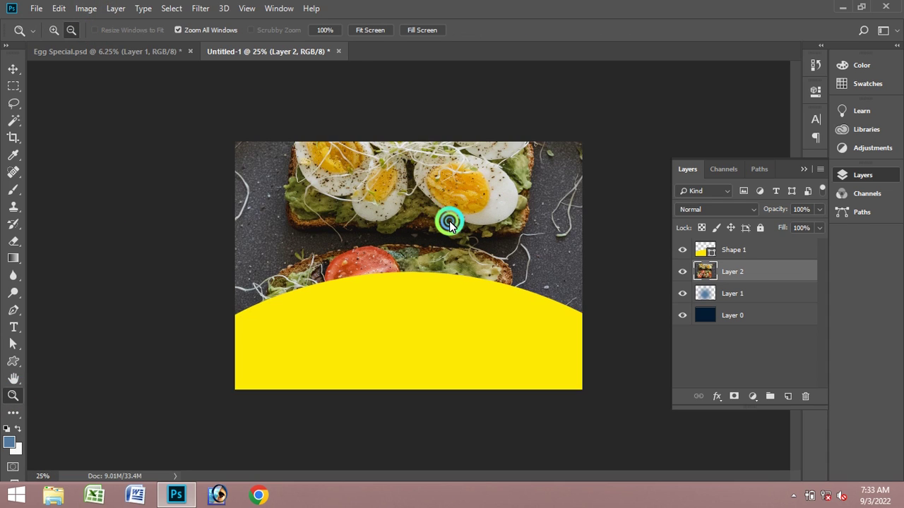
alt+click(449, 221)
click(23, 69)
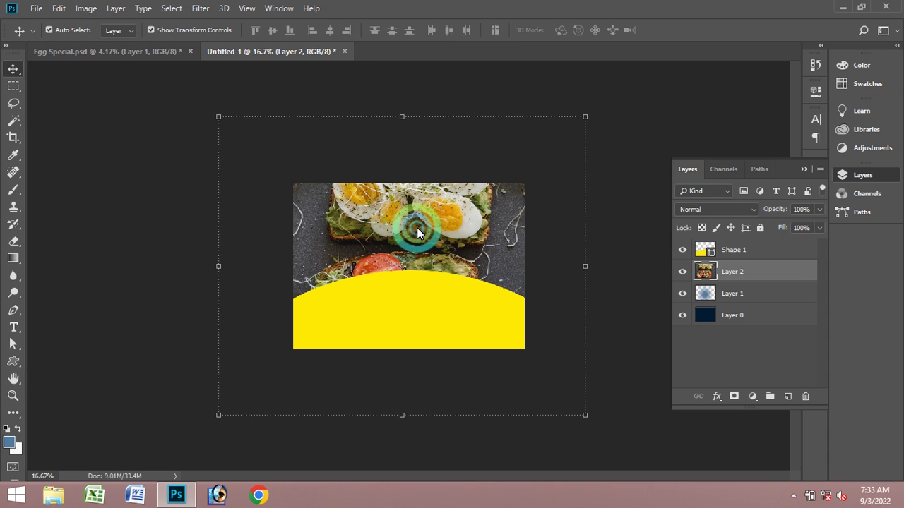
click(547, 159)
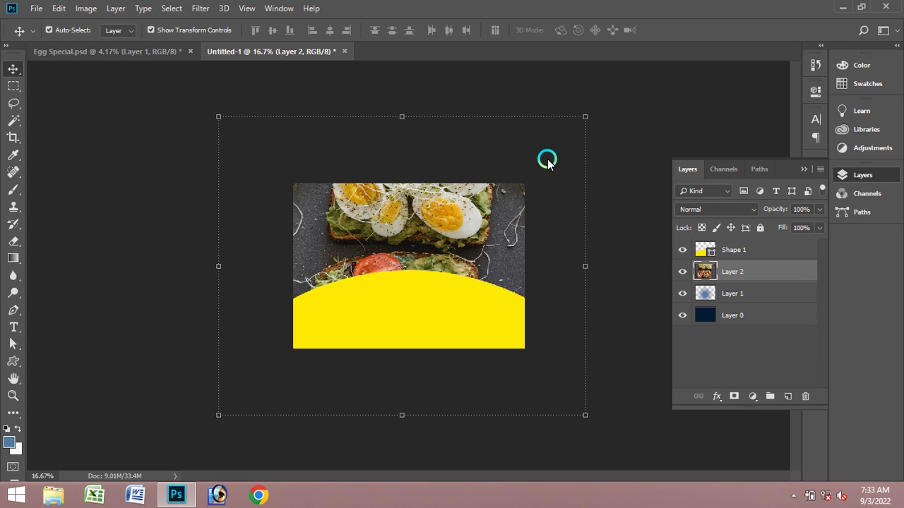
click(14, 327)
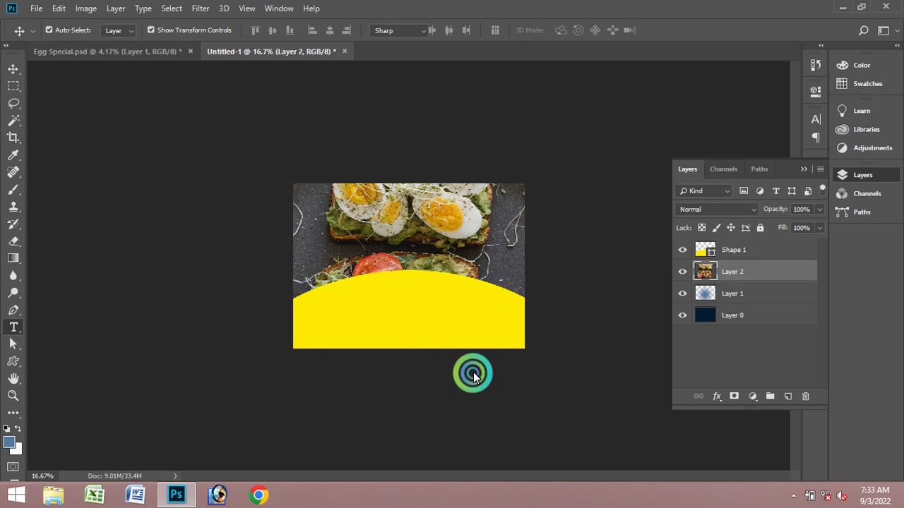
click(471, 103)
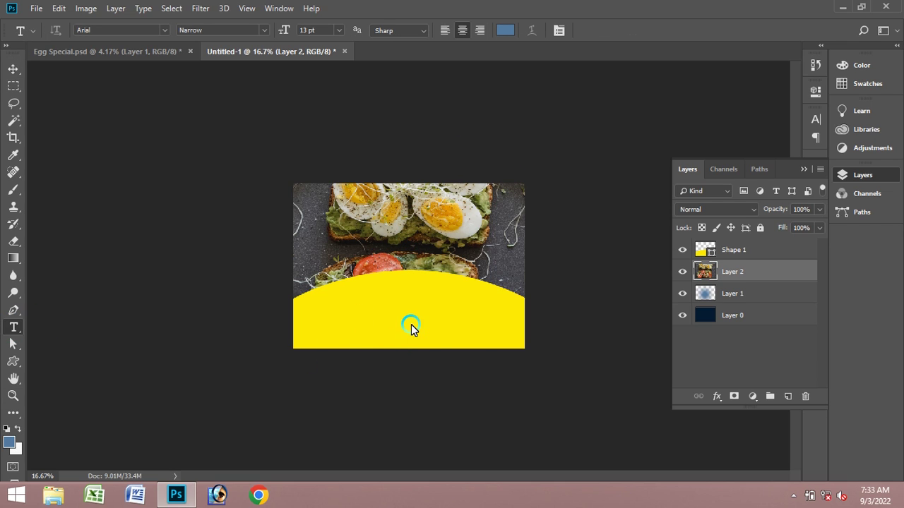
click(442, 331)
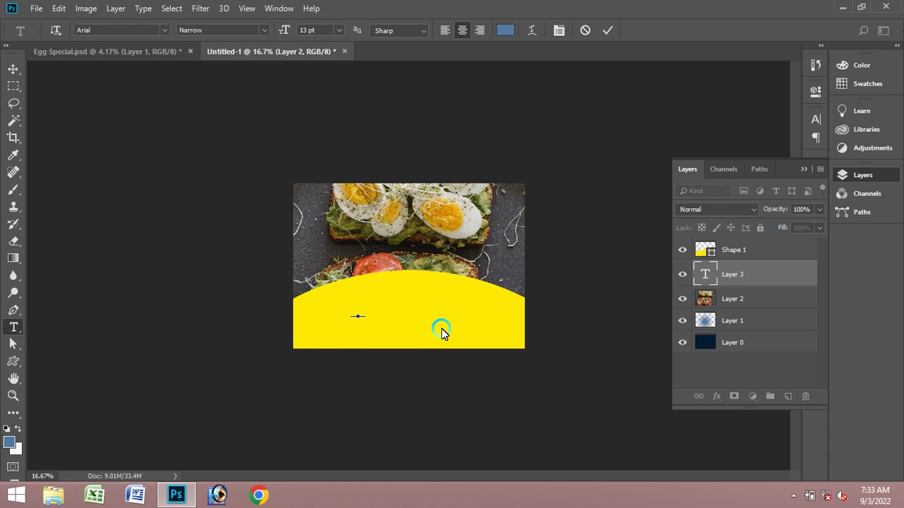
key(ctrl+v)
key(ctrl+a)
key(ctrl+shift+period)
key(ctrl+shift+period)
key(ctrl+shift+period)
key(ctrl+shift+period)
key(ctrl+shift+period)
key(ctrl+shift+period)
key(ctrl+shift+period)
key(ctrl+shift+period)
key(ctrl+shift+period)
key(ctrl+shift+period)
key(ctrl+shift+period)
key(ctrl+shift+period)
key(ctrl+shift+period)
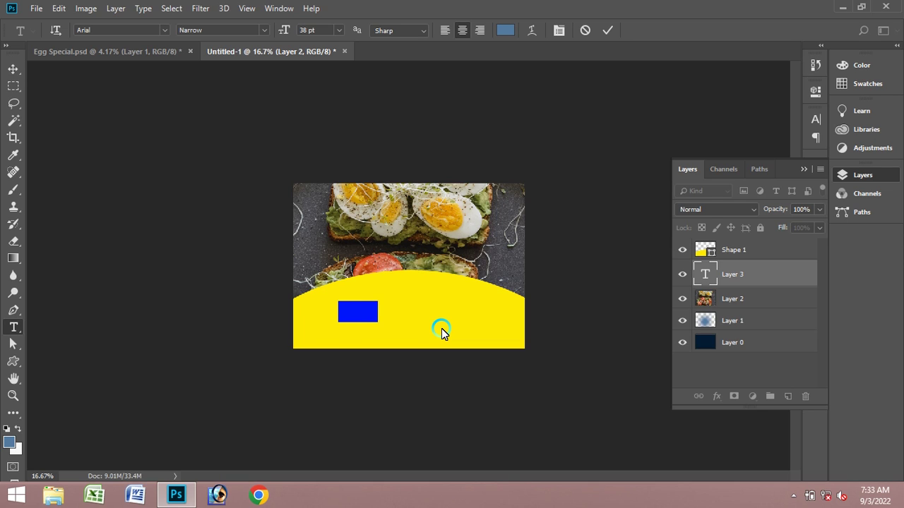
key(ctrl+shift+period)
key(ctrl+shift+period)
click(607, 29)
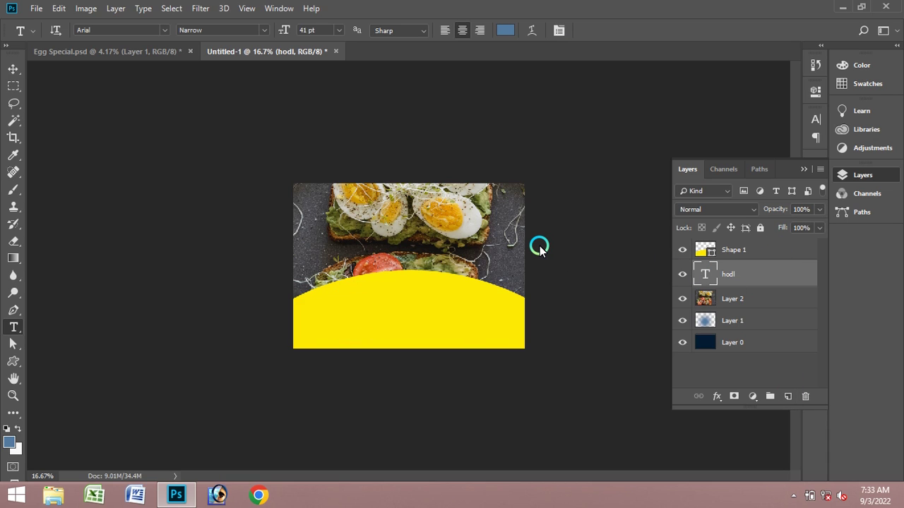
- Bring the text layer to the top and correct it to read 'HOLD SHIF'
key(ctrl+bracketright)
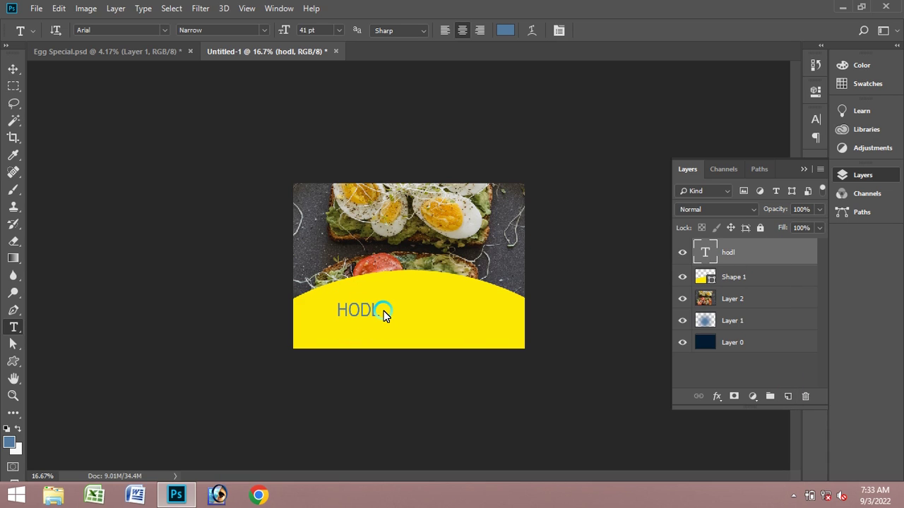
click(379, 315)
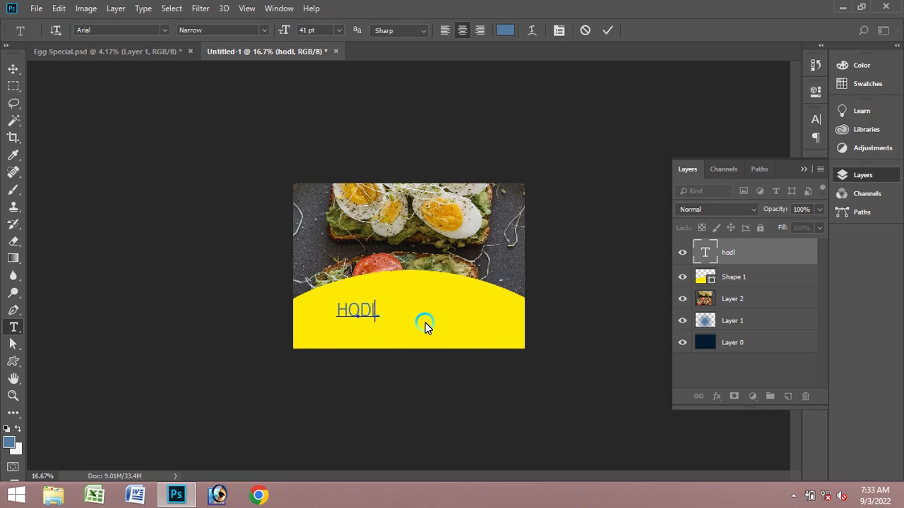
key(BackSpace)
key(BackSpace)
text(LF)
key(BackSpace)
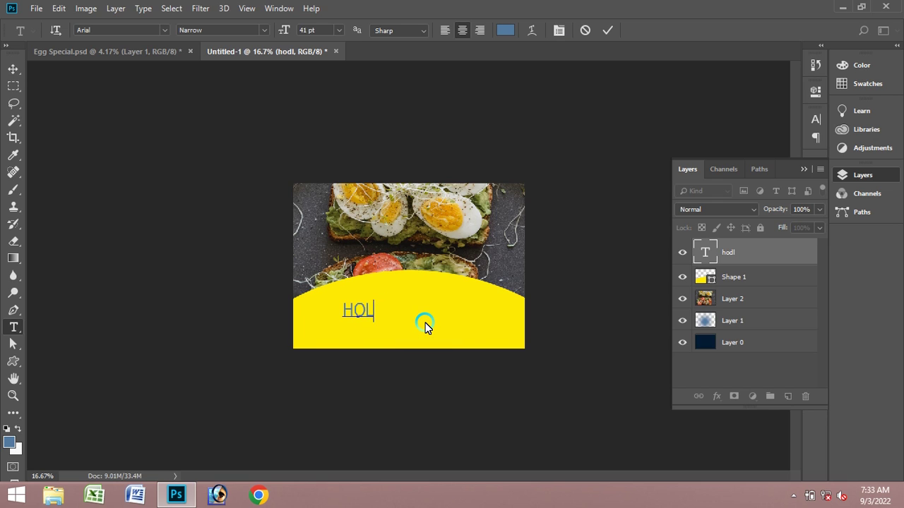
text(D)
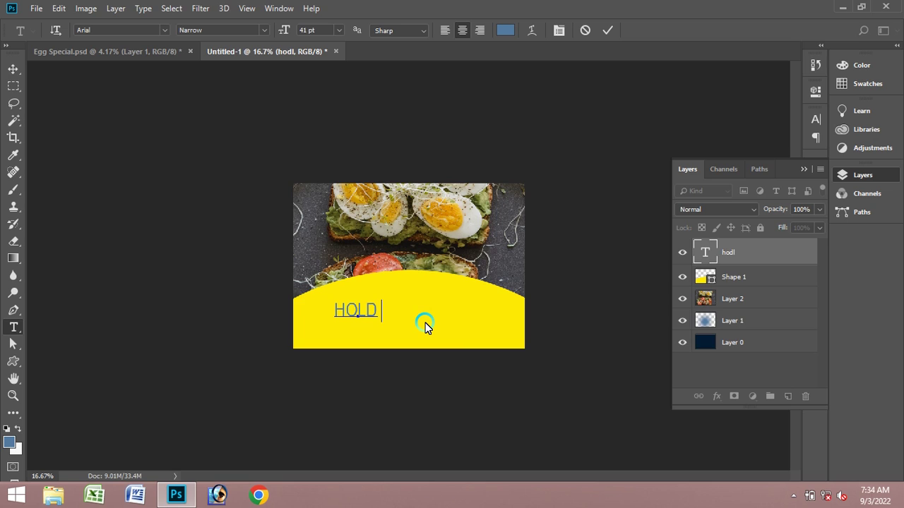
text( SHIF)
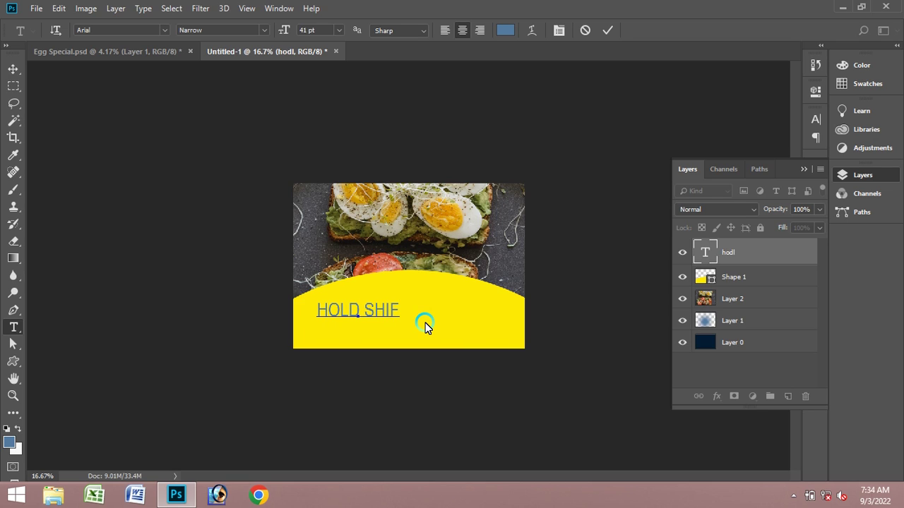
click(604, 29)
click(13, 68)
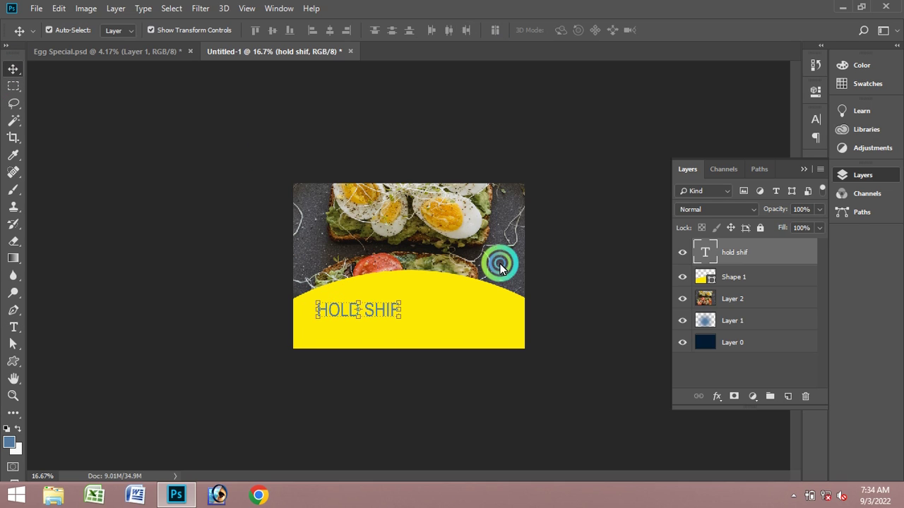
- Scale the toast plate down to about 46% and apply the transform
click(456, 215)
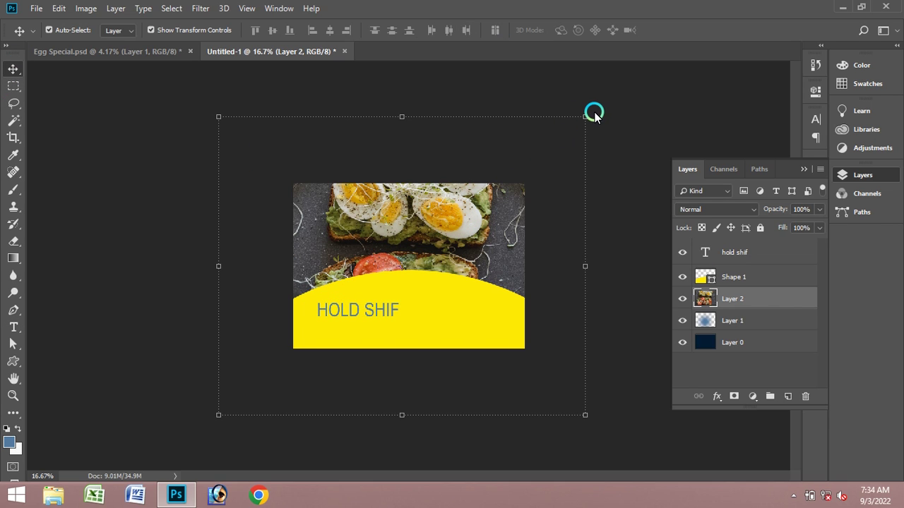
drag(588, 114, 490, 197)
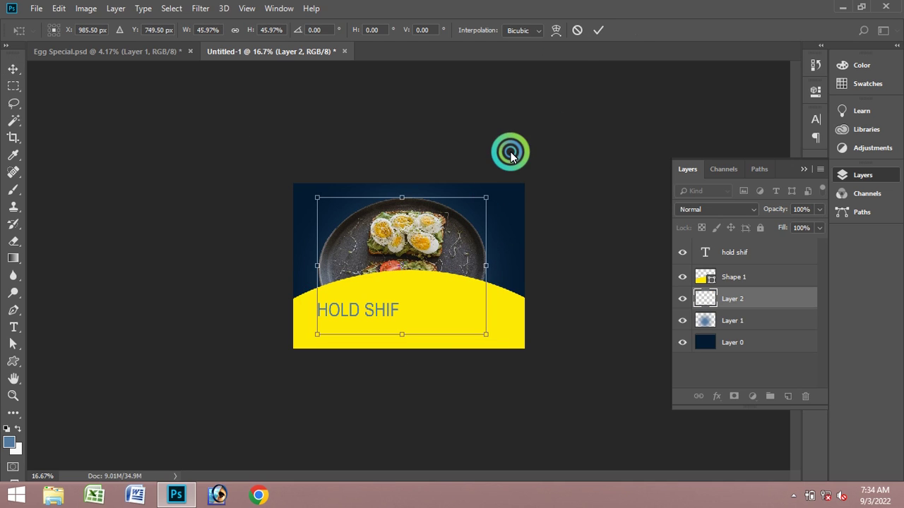
click(600, 29)
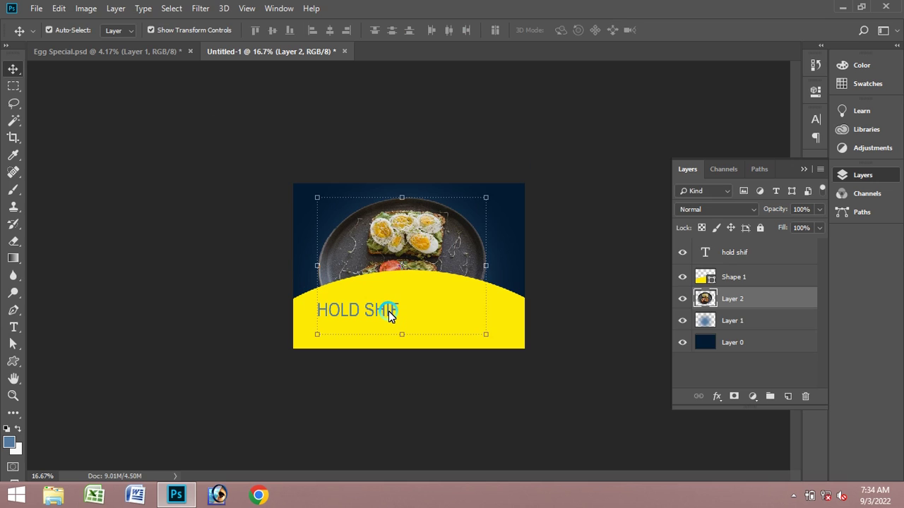
- Hide the HOLD SHIF text and move the plate layer above Shape 1
click(389, 312)
click(682, 254)
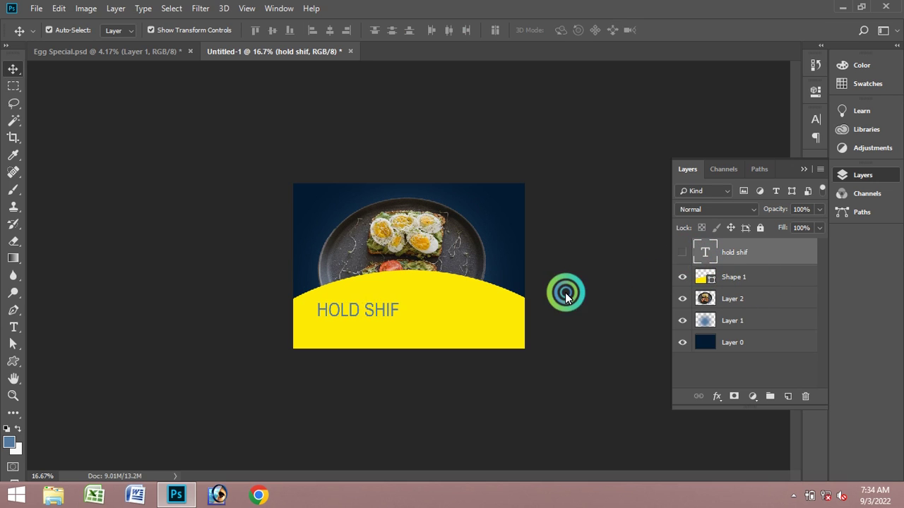
click(438, 240)
drag(803, 289, 767, 273)
click(459, 256)
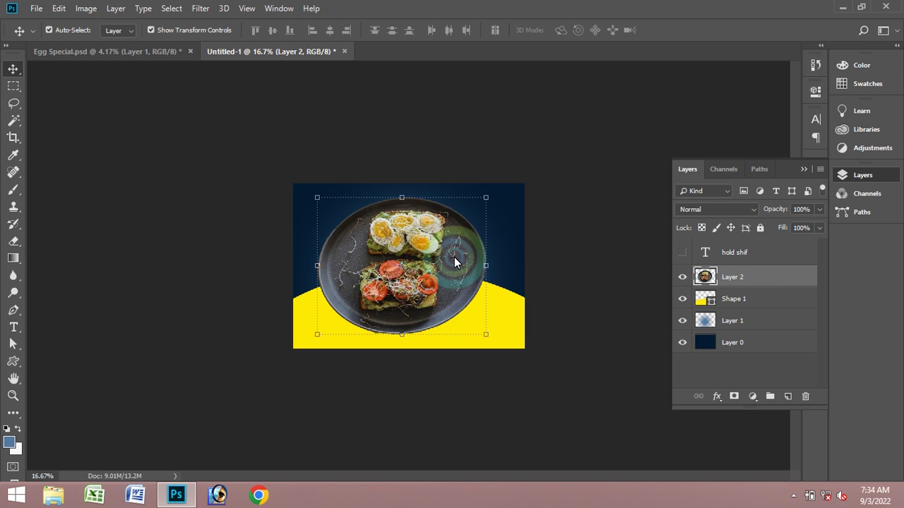
click(2, 401)
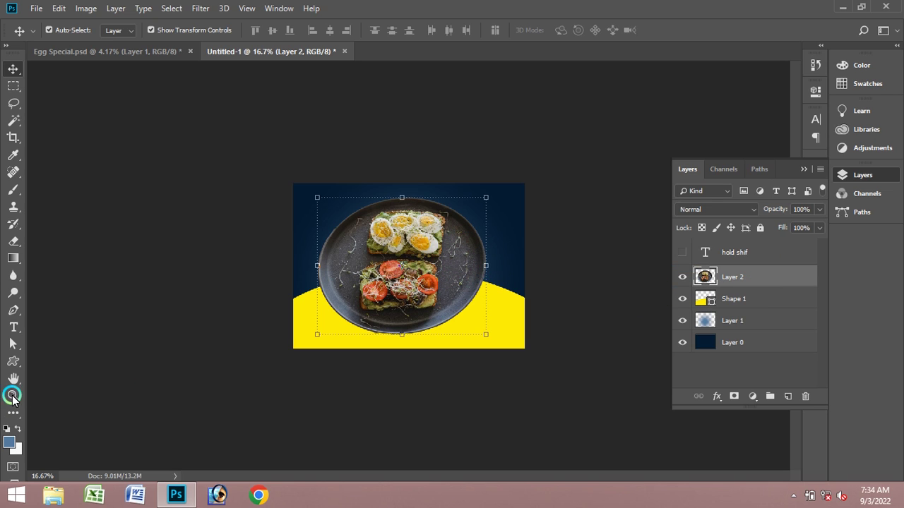
click(12, 396)
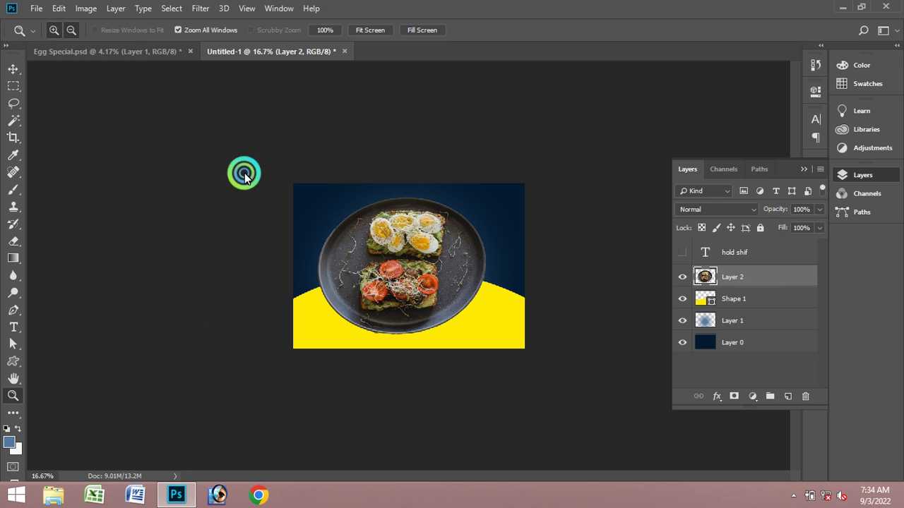
- Zoom in, scale the plate down and move it onto the curve's top edge
click(434, 305)
click(436, 305)
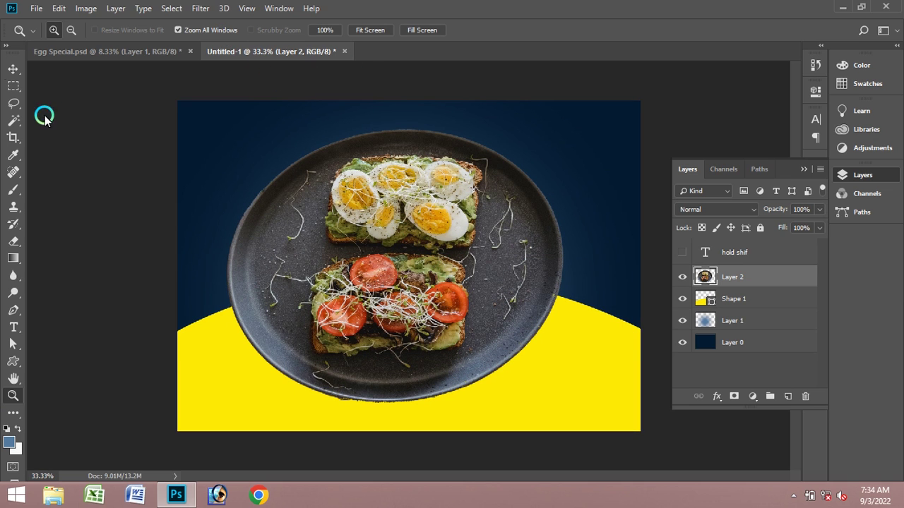
click(14, 65)
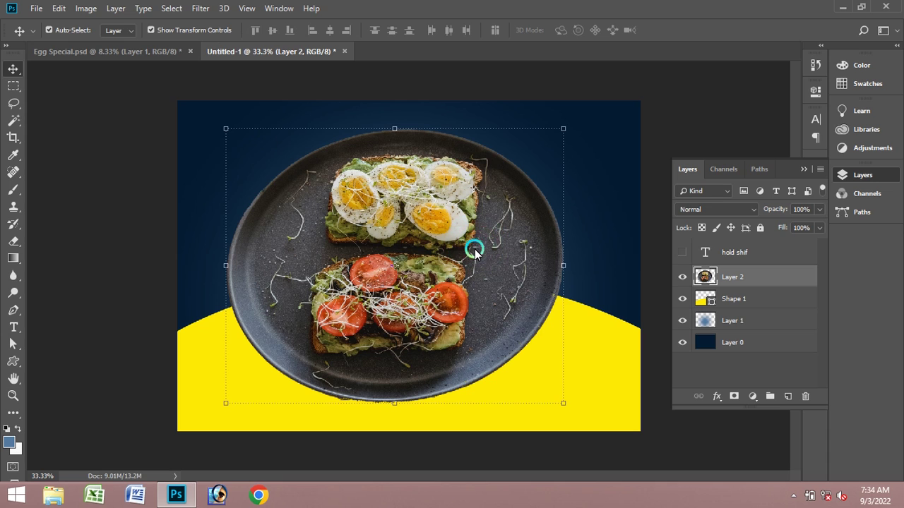
click(492, 226)
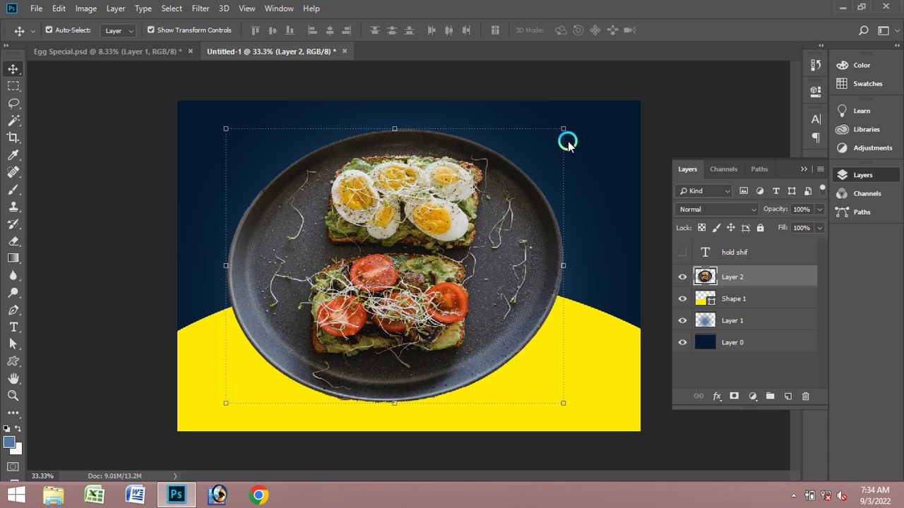
drag(563, 128, 523, 171)
drag(445, 246, 453, 275)
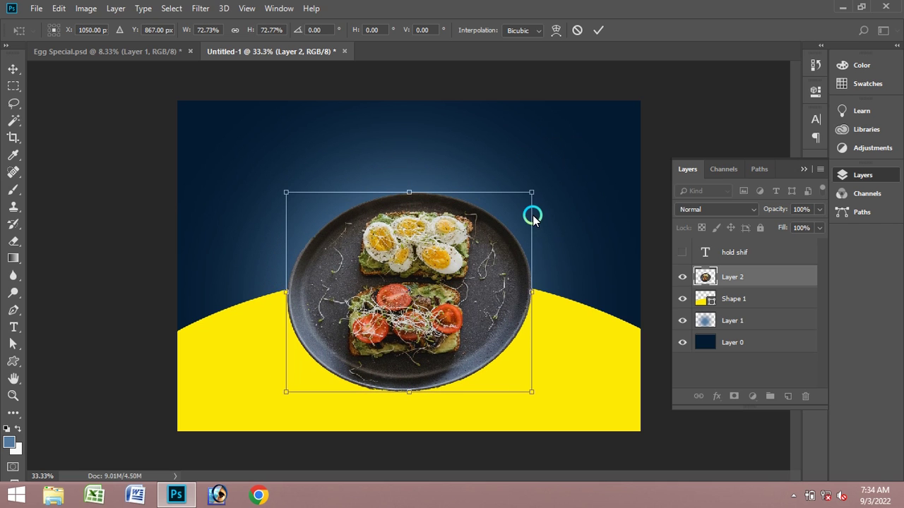
- Distort the plate's top-right corner and commit the 72.73% transform
right_click(507, 213)
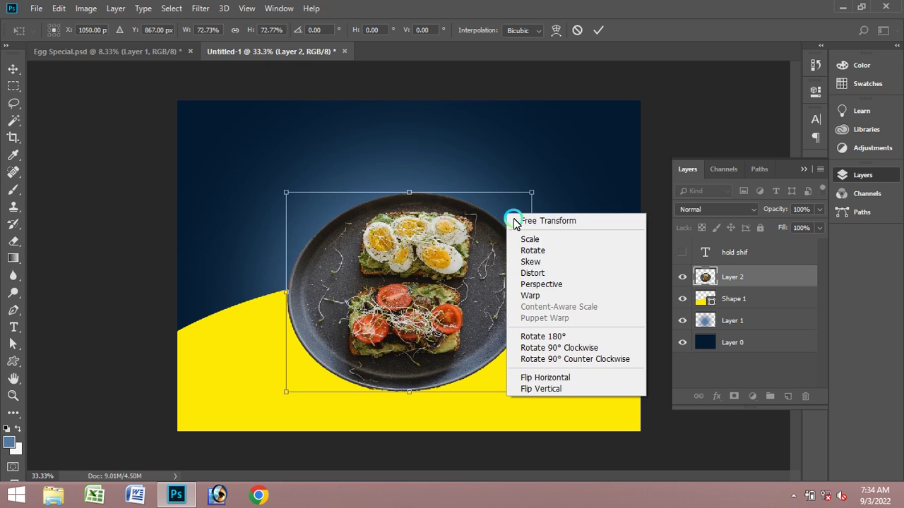
click(542, 273)
drag(531, 193, 519, 202)
click(598, 29)
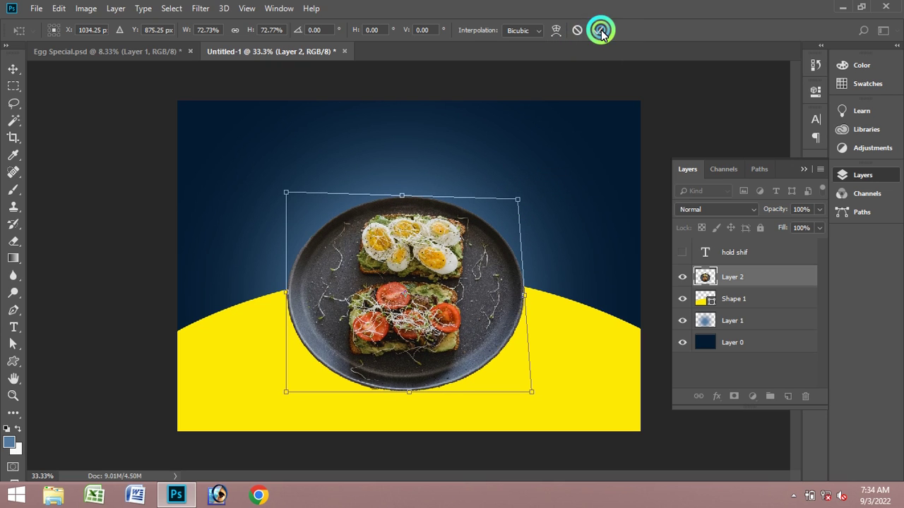
double_click(541, 239)
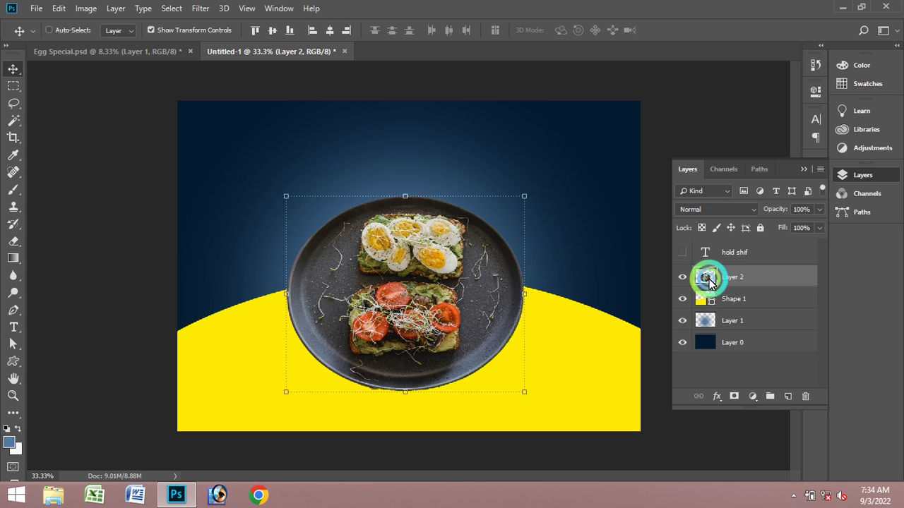
- Load the plate's outline as a selection, duplicate Layer 2, and fill the copy with black
ctrl+click(707, 277)
click(779, 282)
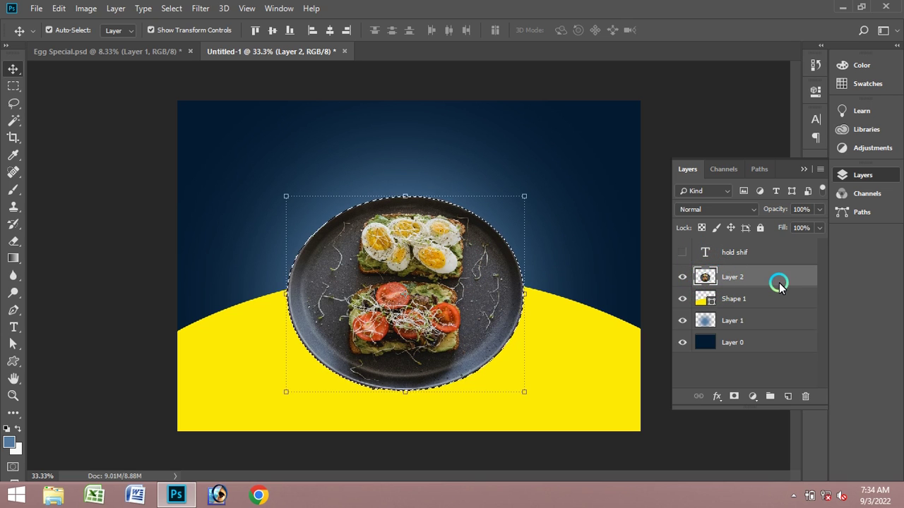
click(778, 408)
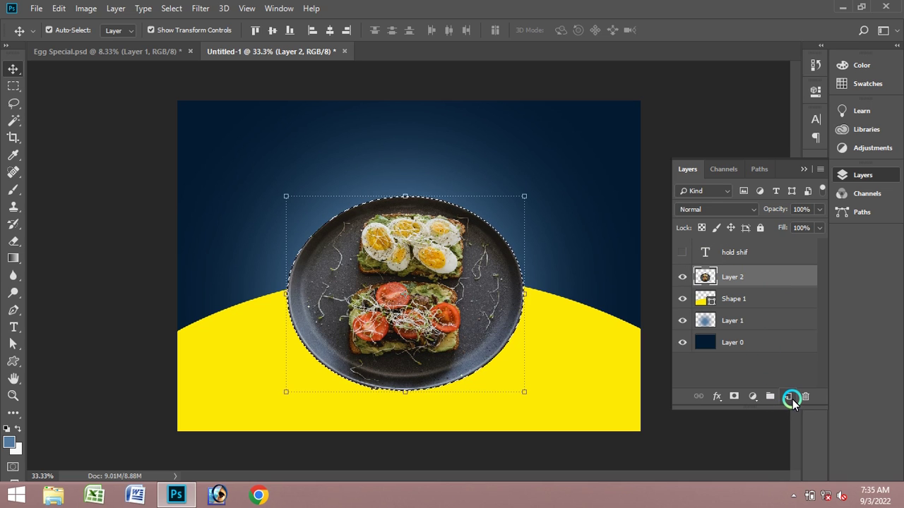
click(783, 286)
drag(785, 274, 788, 396)
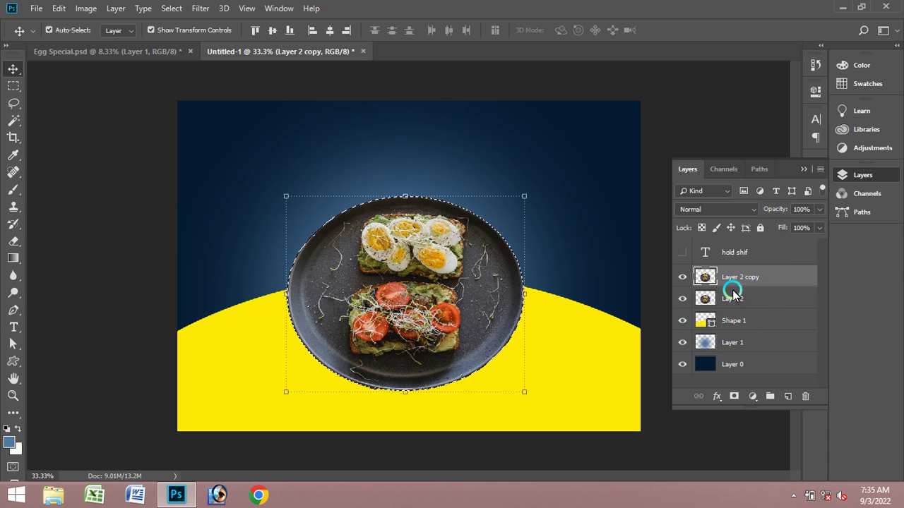
click(7, 429)
key(ctrl)
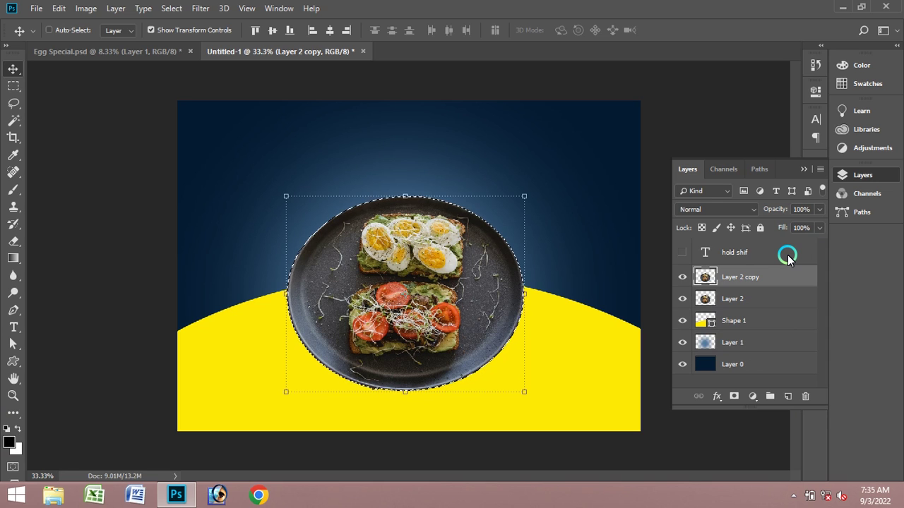
key(ctrl+BackSpace)
key(alt+BackSpace)
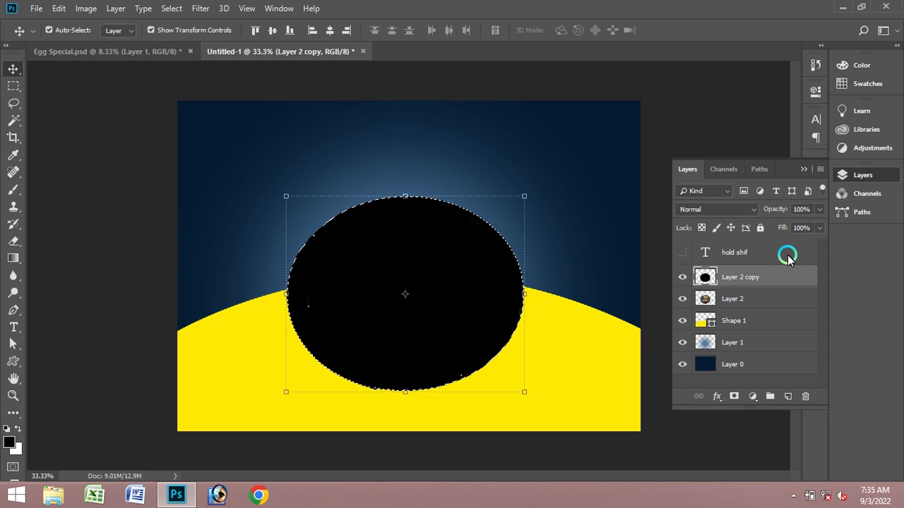
- Place the black copy below the original plate layer and deselect
drag(756, 298, 754, 279)
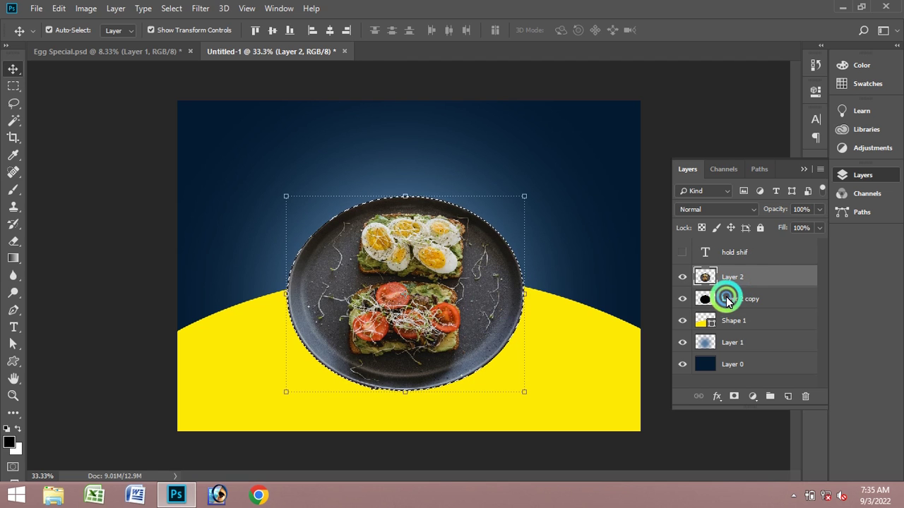
click(720, 298)
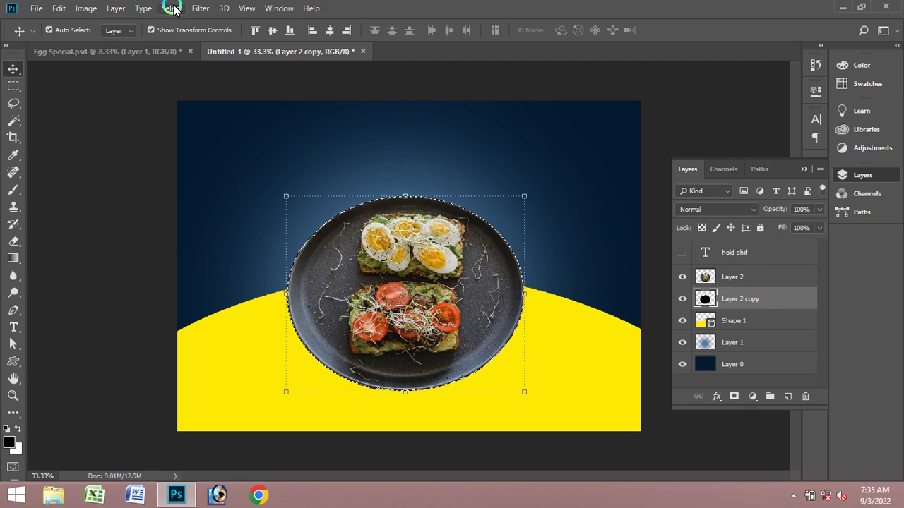
click(171, 8)
click(220, 35)
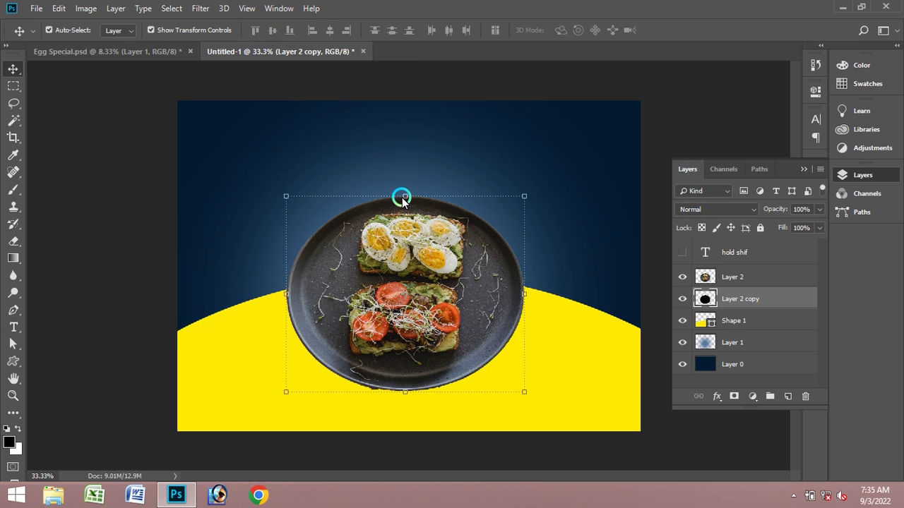
- Squash the black copy into a flat oval and narrow it to about 84% width
drag(406, 196, 410, 339)
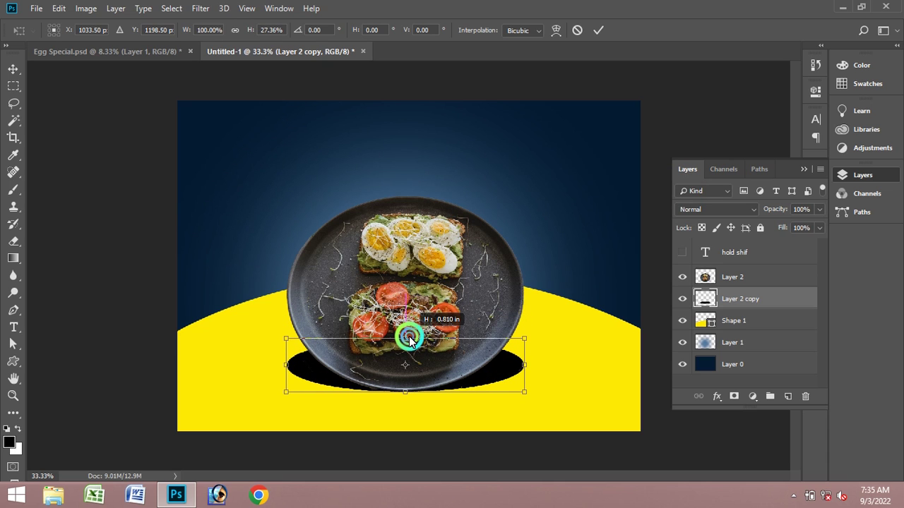
click(523, 253)
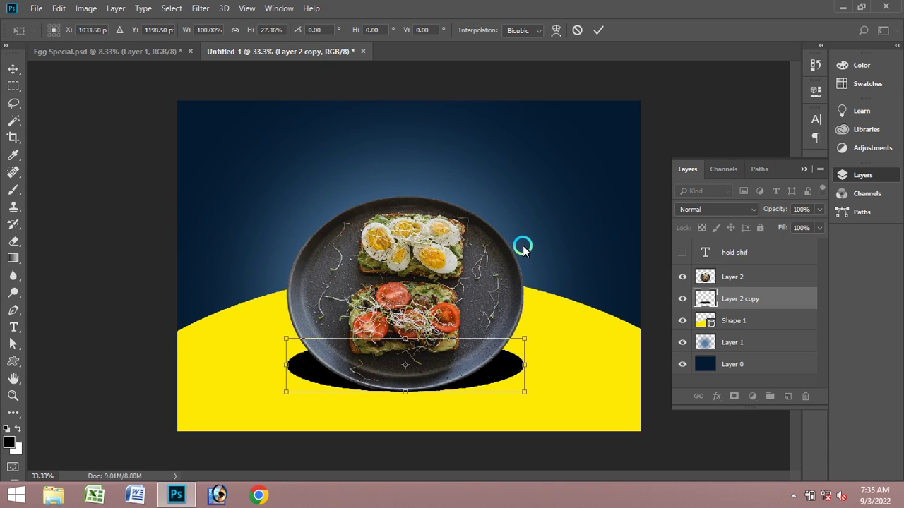
click(598, 30)
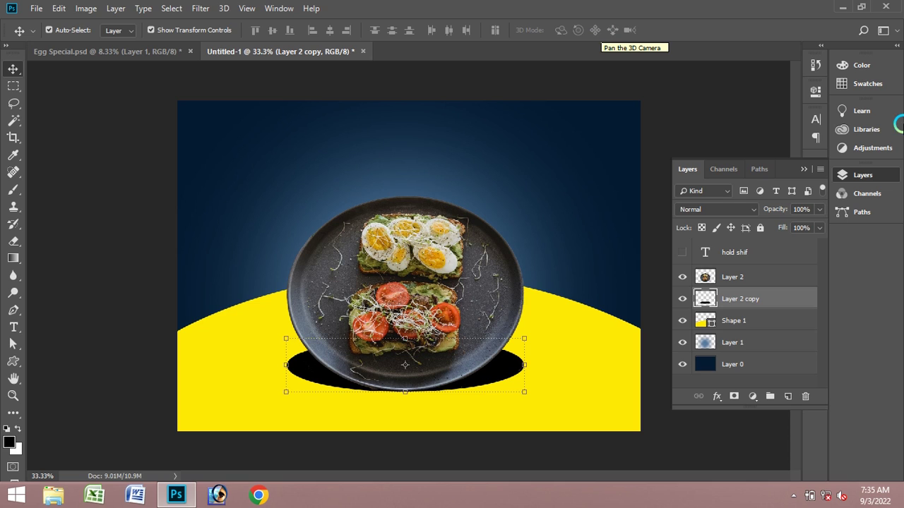
click(525, 366)
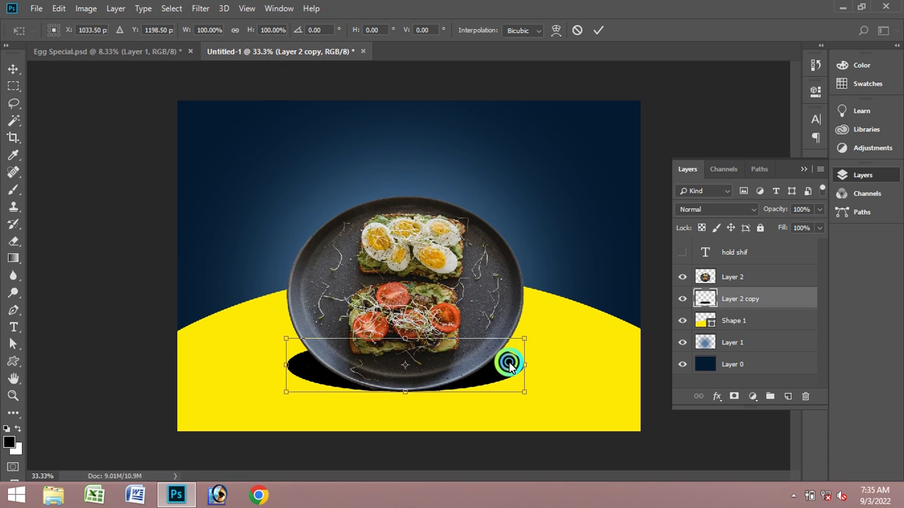
drag(509, 363, 506, 363)
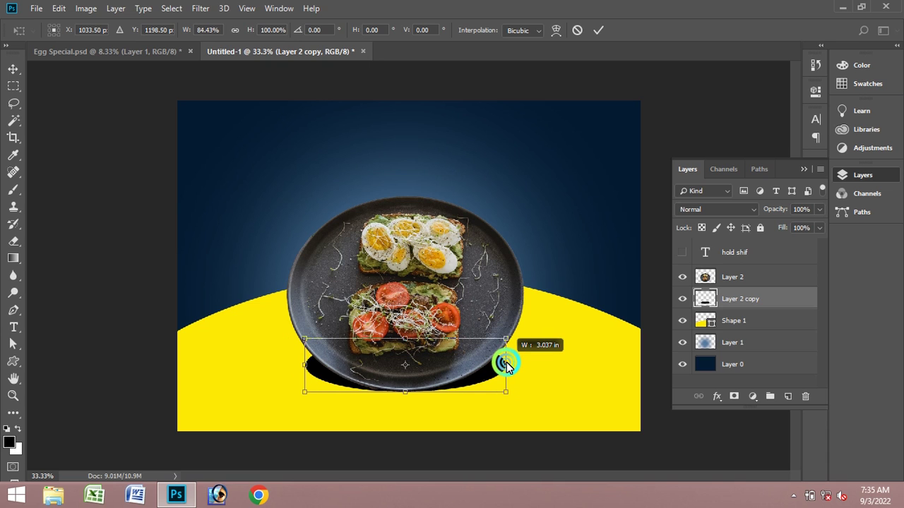
click(597, 29)
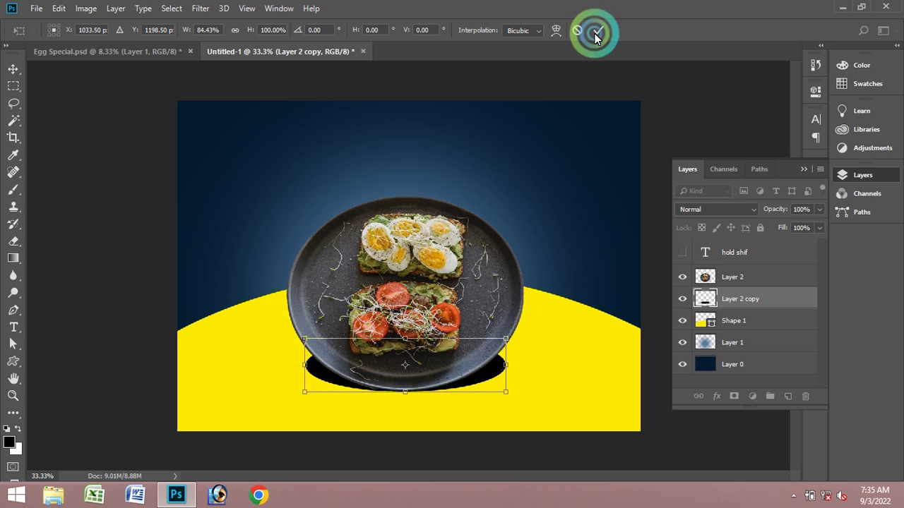
- Try blend modes such as Overlay and Lighten on Layer 2 copy, ending on Normal
click(718, 209)
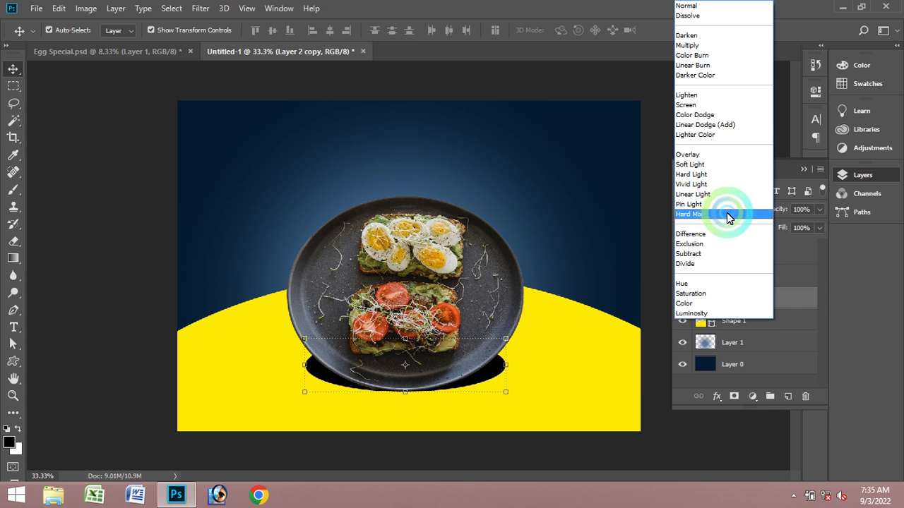
click(719, 154)
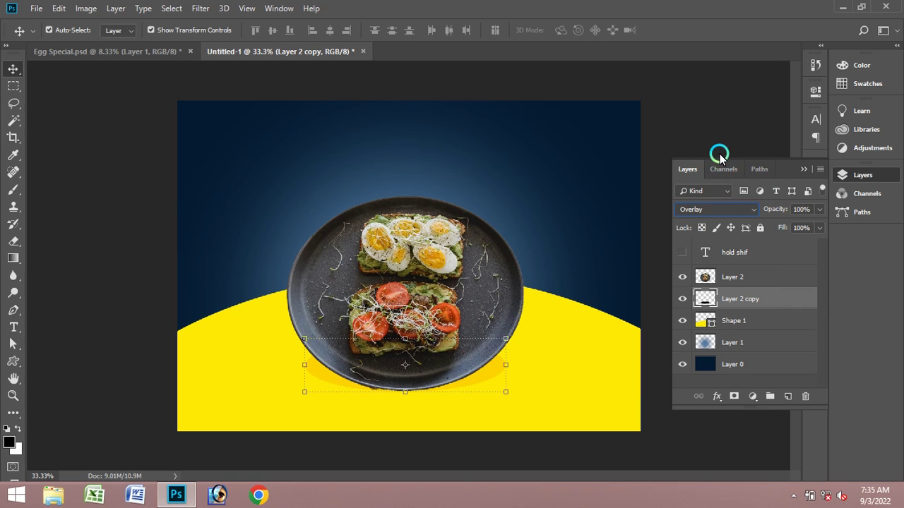
key(Up)
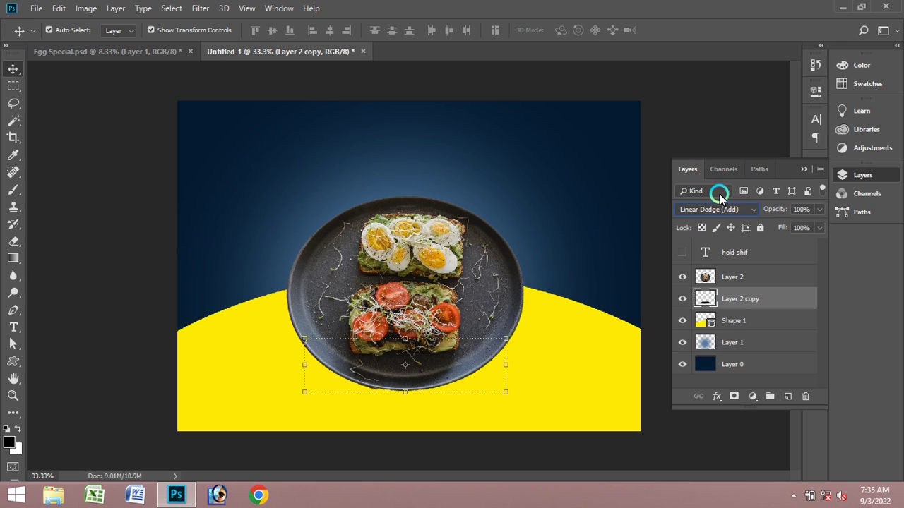
key(Up)
key(Up)
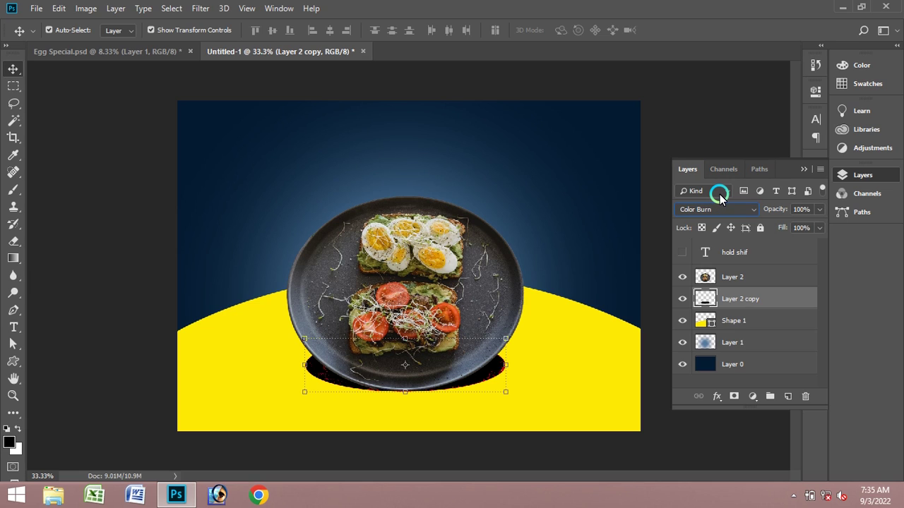
key(Up)
key(Up)
key(Down)
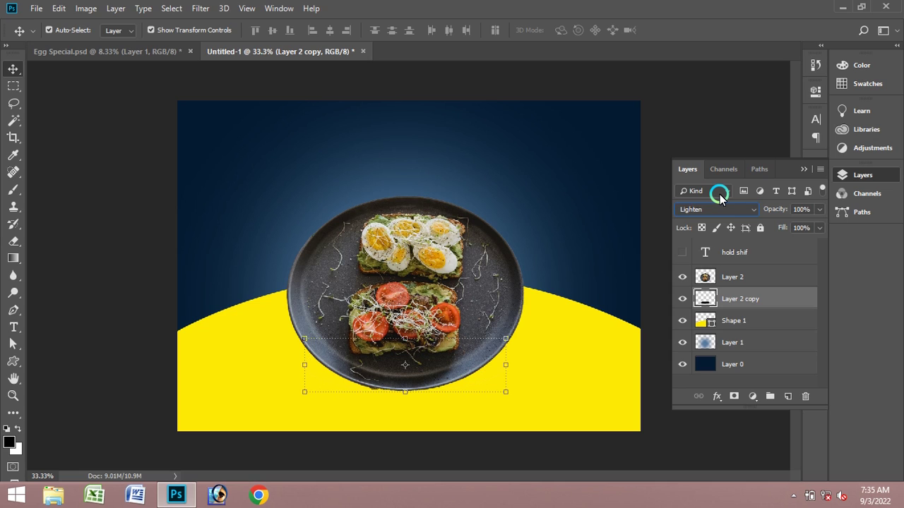
key(Down)
key(Down)
key(Down)
key(Down)
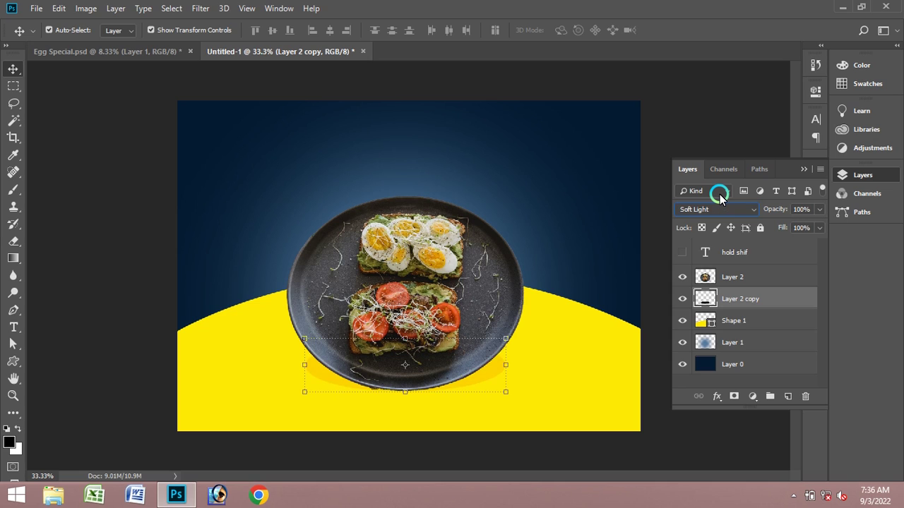
key(Down)
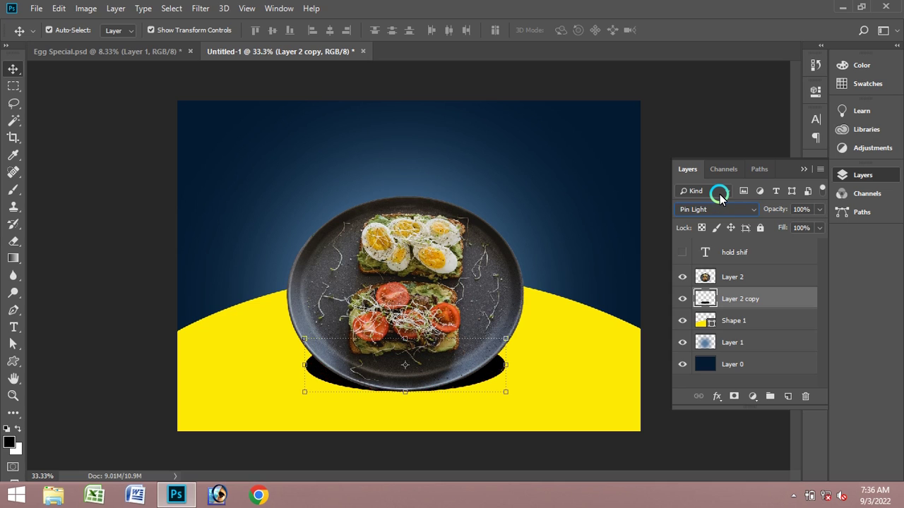
key(Down)
key(Up)
key(Up)
key(Up)
key(Up)
key(Up)
key(Up)
key(Up)
key(Up)
key(Up)
key(Up)
key(Up)
key(Up)
key(Up)
- Apply a 30-pixel Gaussian Blur to the black oval and nudge it slightly lower
click(201, 9)
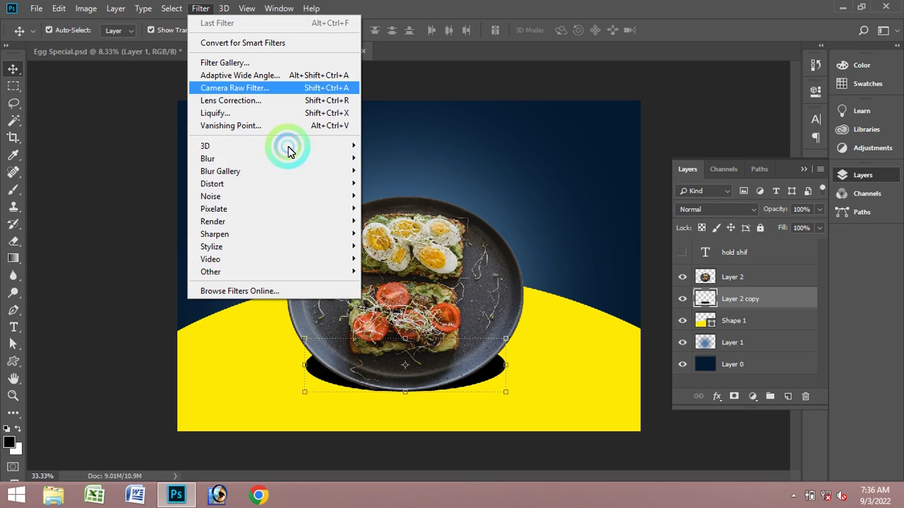
mouse_move(283, 158)
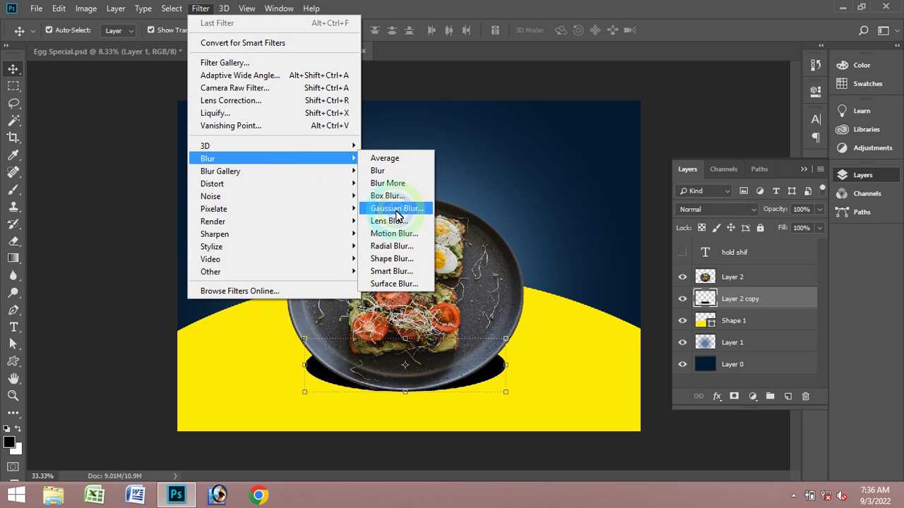
click(397, 211)
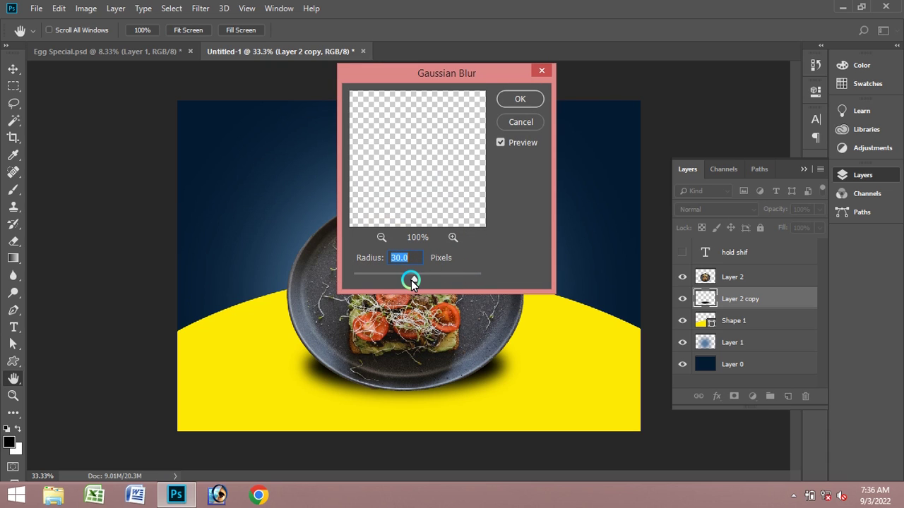
drag(412, 281, 411, 280)
click(320, 258)
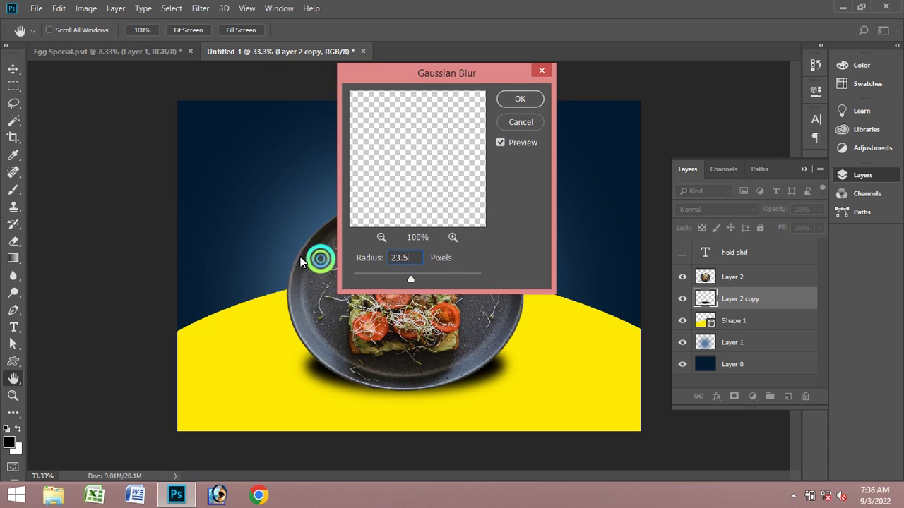
click(203, 204)
text(30)
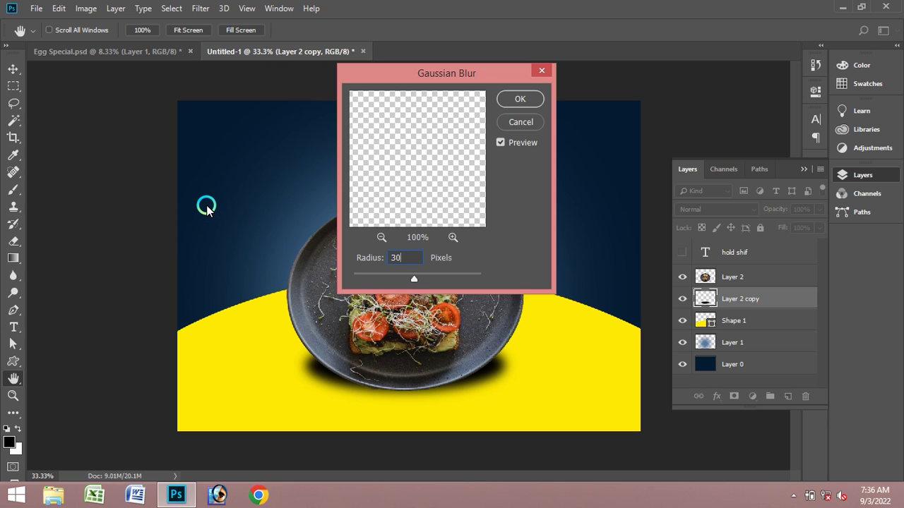
key(Return)
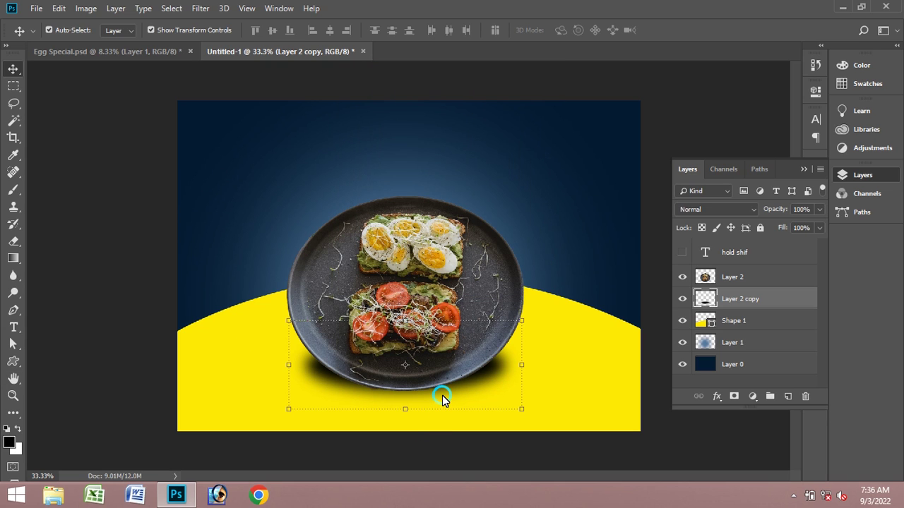
drag(443, 396, 443, 404)
- Set the Type tool's text colour to the yellow sampled from the curve
click(565, 185)
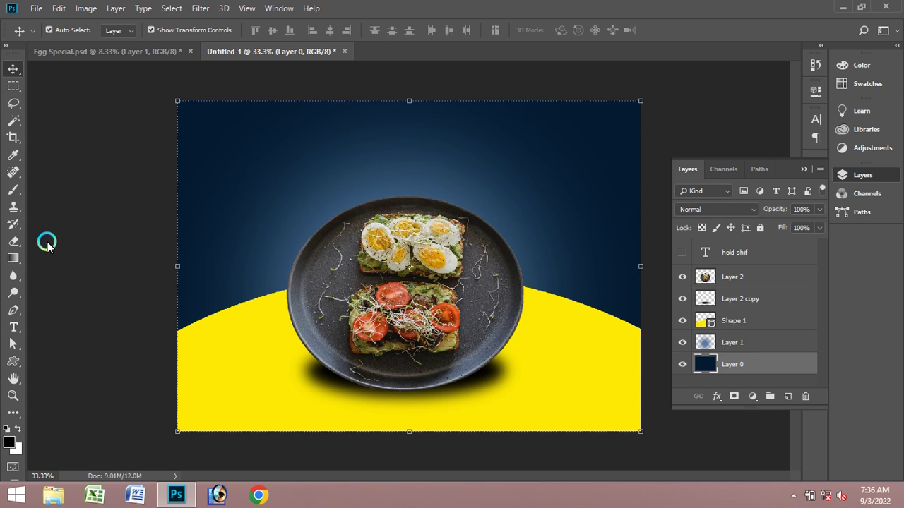
click(13, 327)
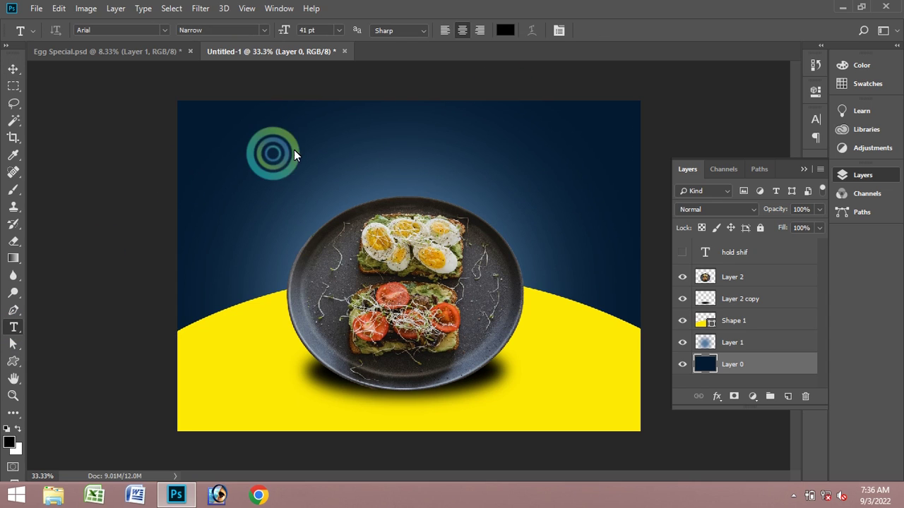
click(515, 63)
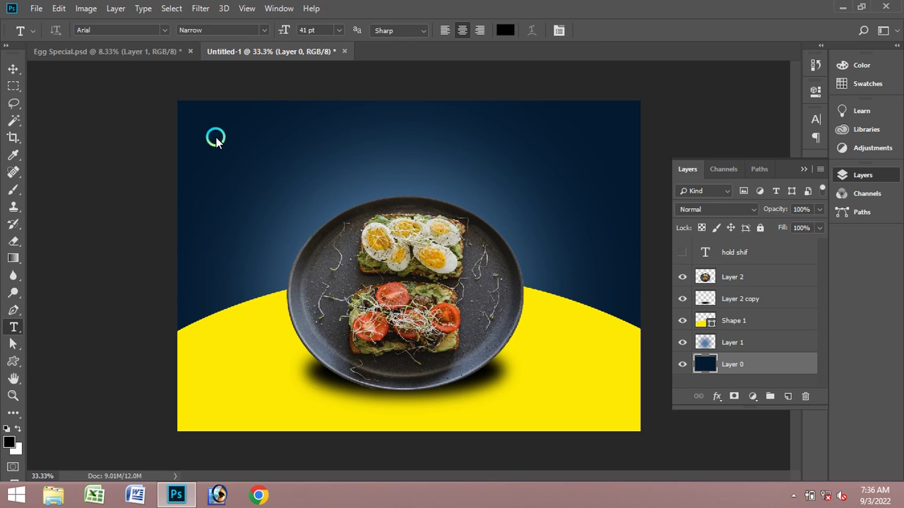
click(507, 32)
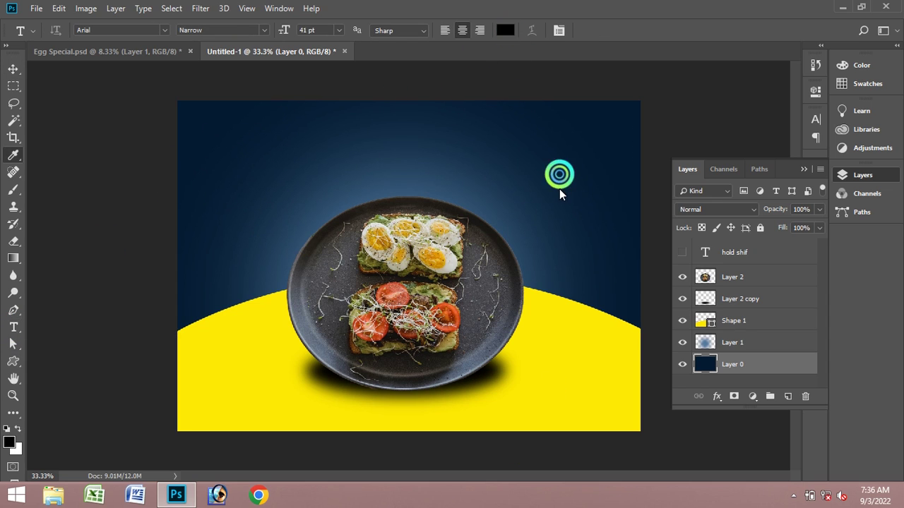
click(562, 381)
click(577, 85)
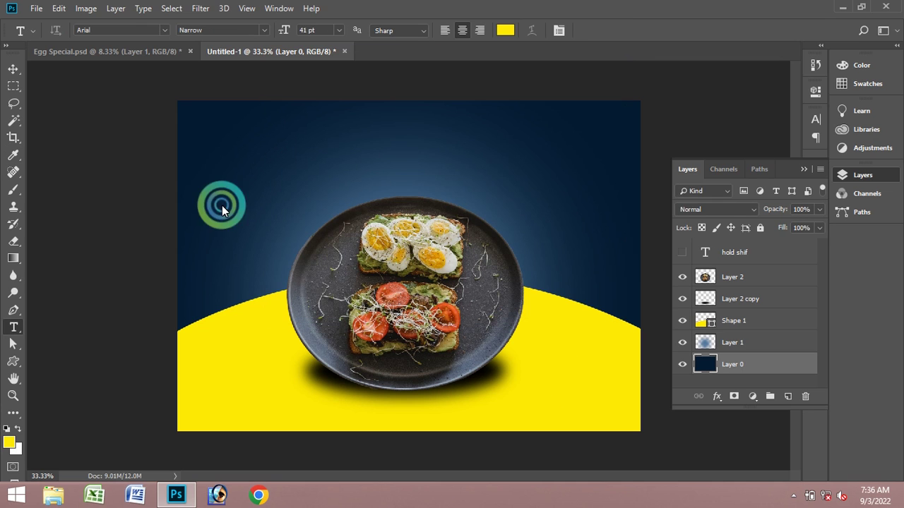
- Type 'RATHI' and 'graphics design' at the top left with All Caps off, and commit
click(206, 142)
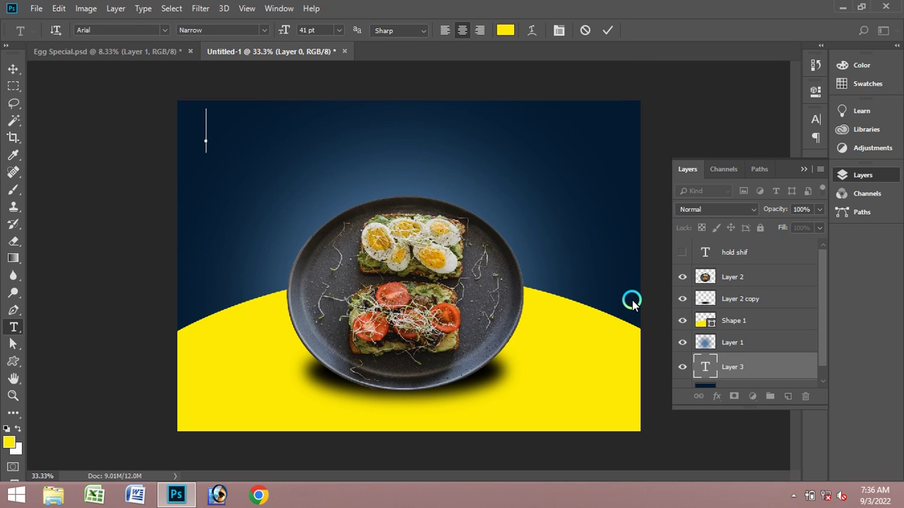
text(YOUE)
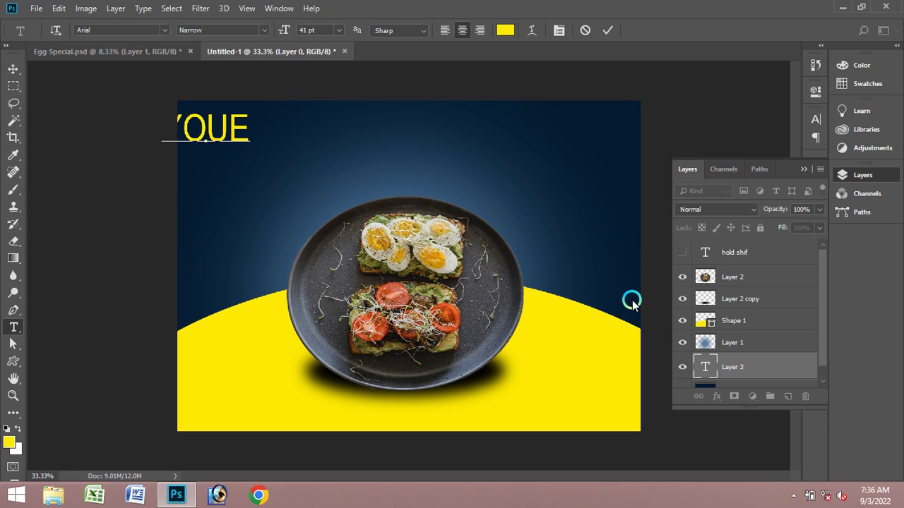
key(BackSpace)
key(BackSpace)
key(BackSpace)
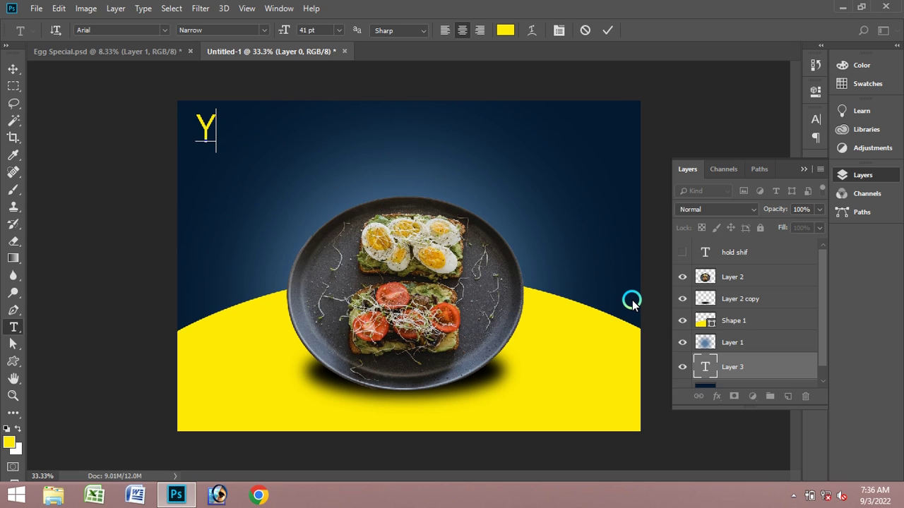
text(RA)
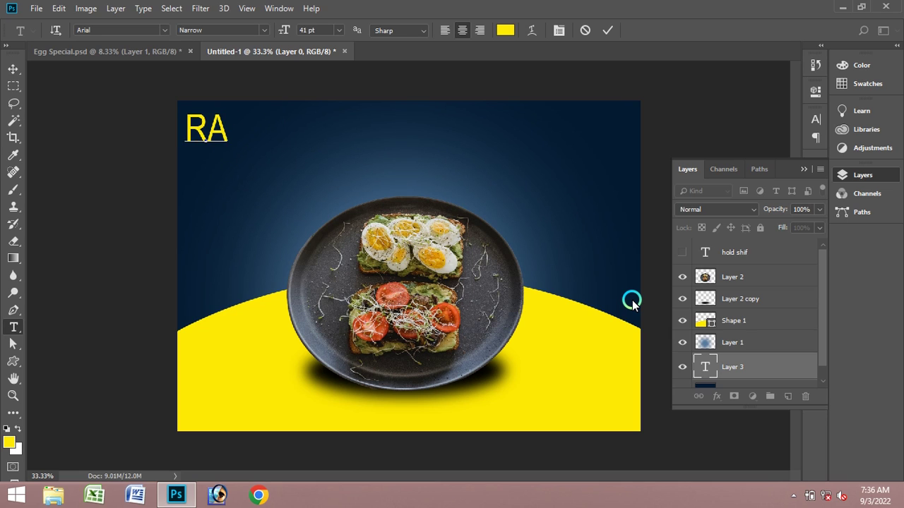
text(THI)
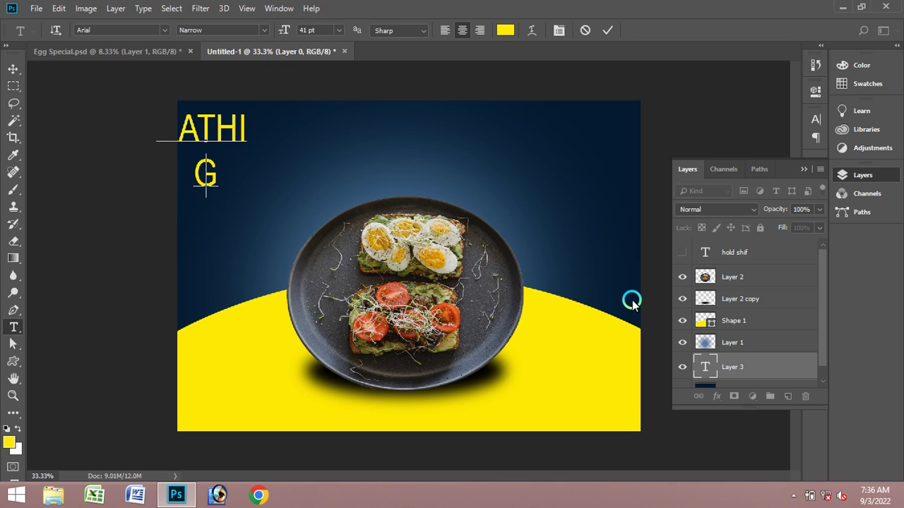
click(558, 30)
click(705, 219)
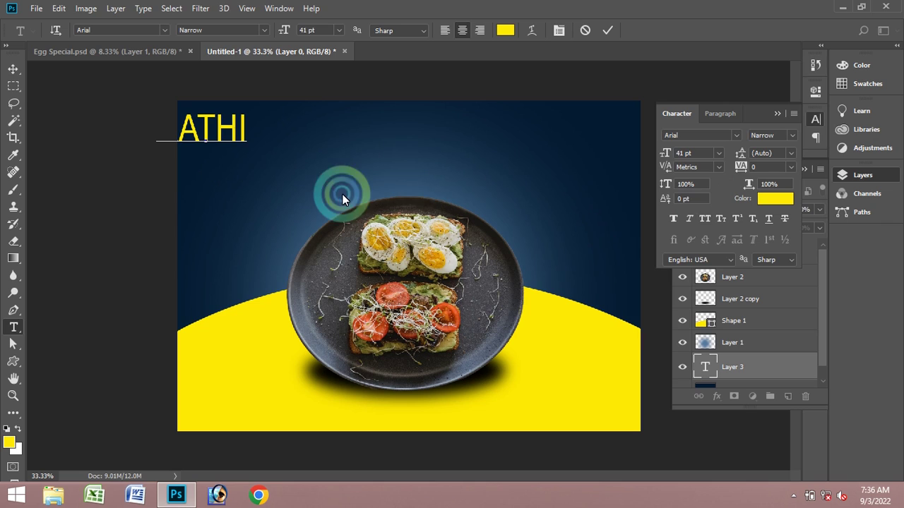
text(ra)
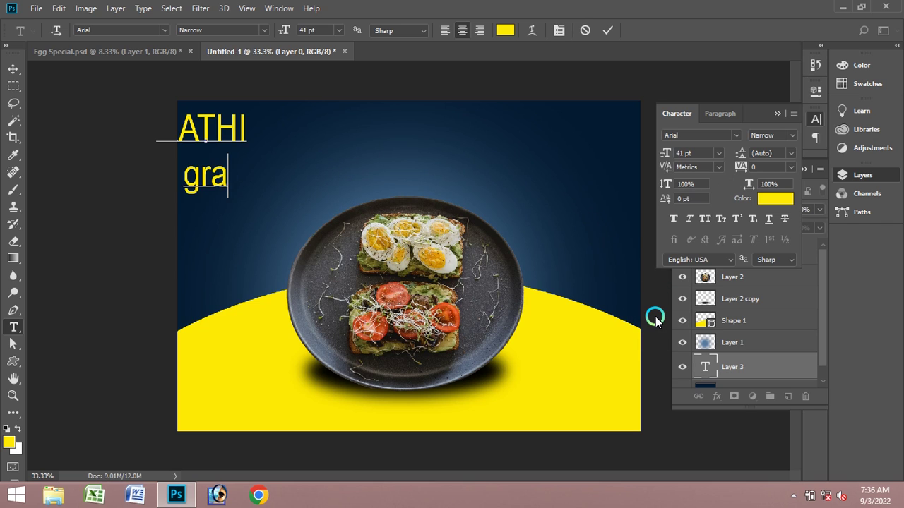
text(phoc)
key(BackSpace)
key(BackSpace)
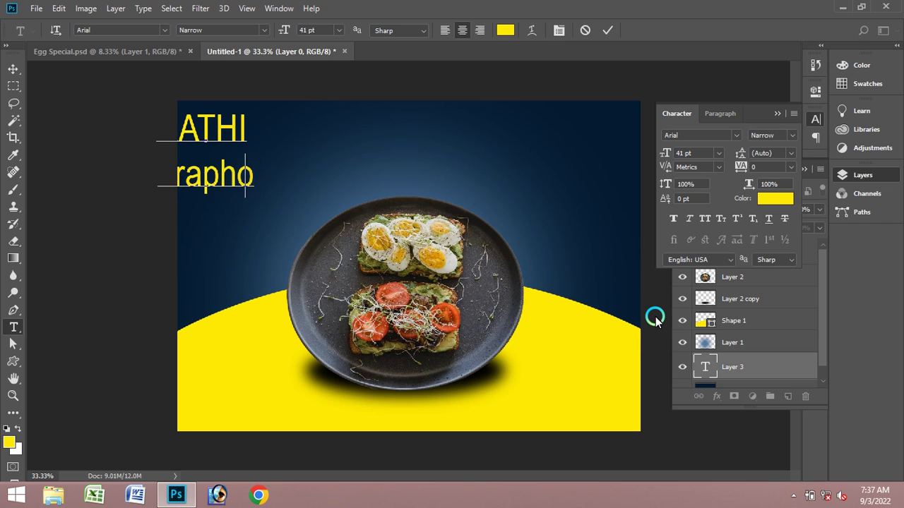
text(ics)
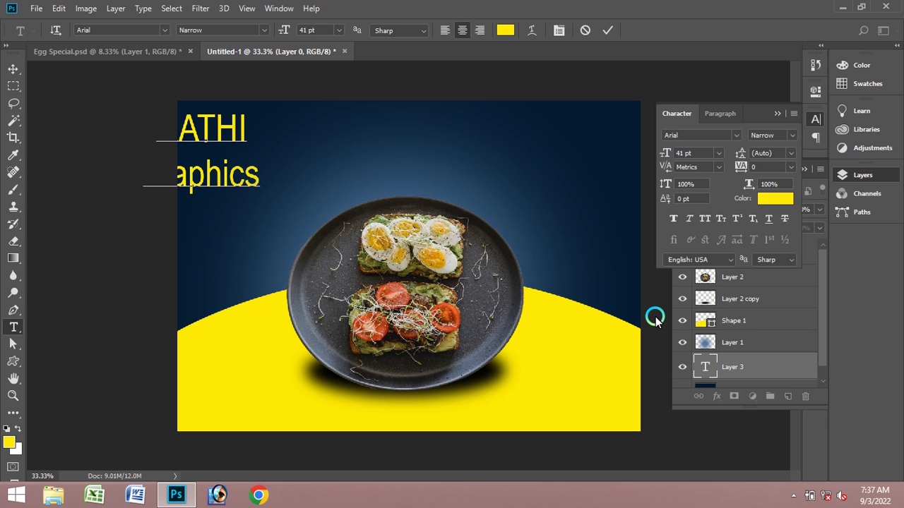
text( design)
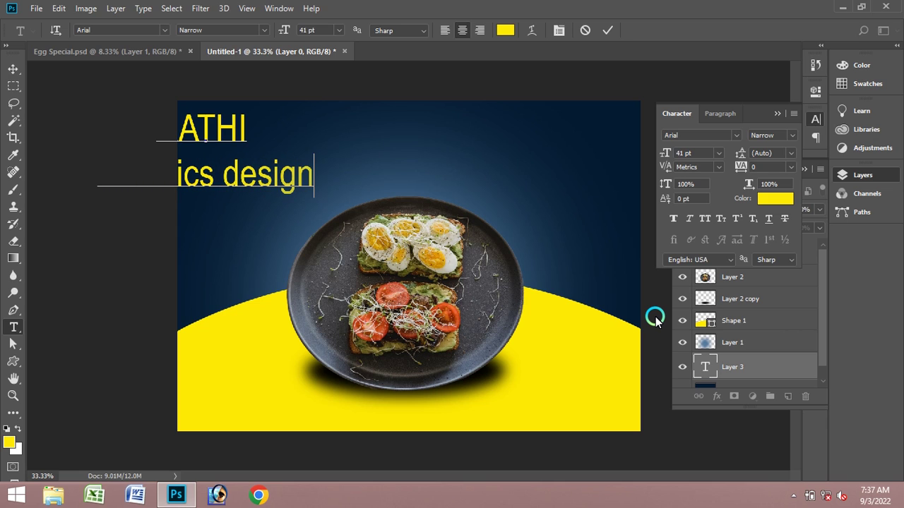
click(607, 29)
- Move the title toward the top centre and scale it down to 37.45%
click(13, 69)
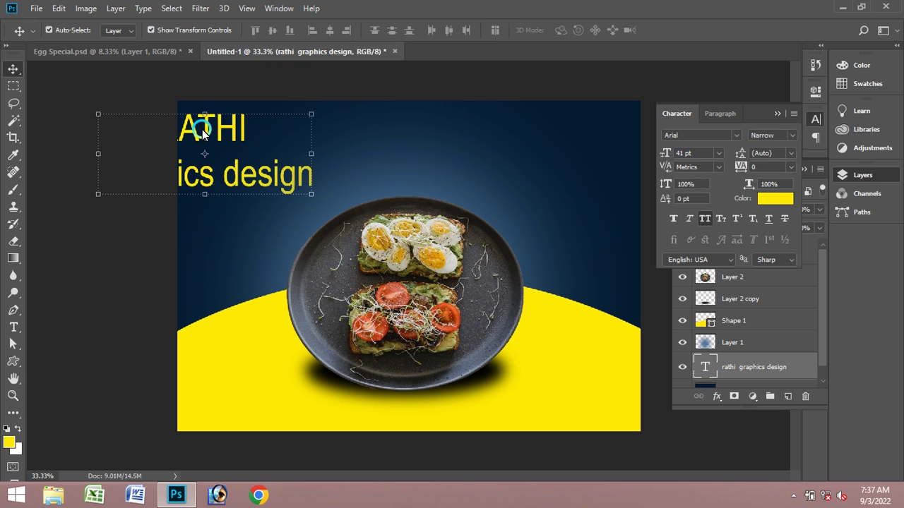
drag(204, 124, 296, 128)
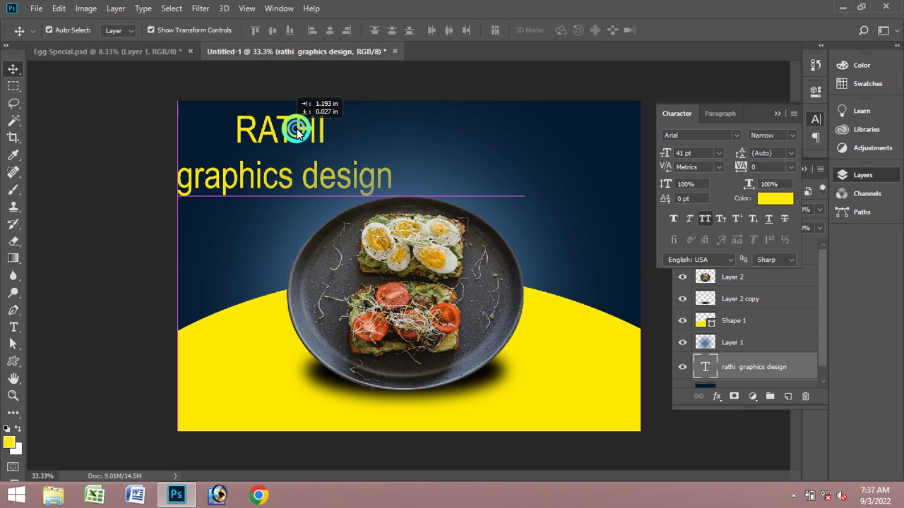
click(403, 185)
click(397, 201)
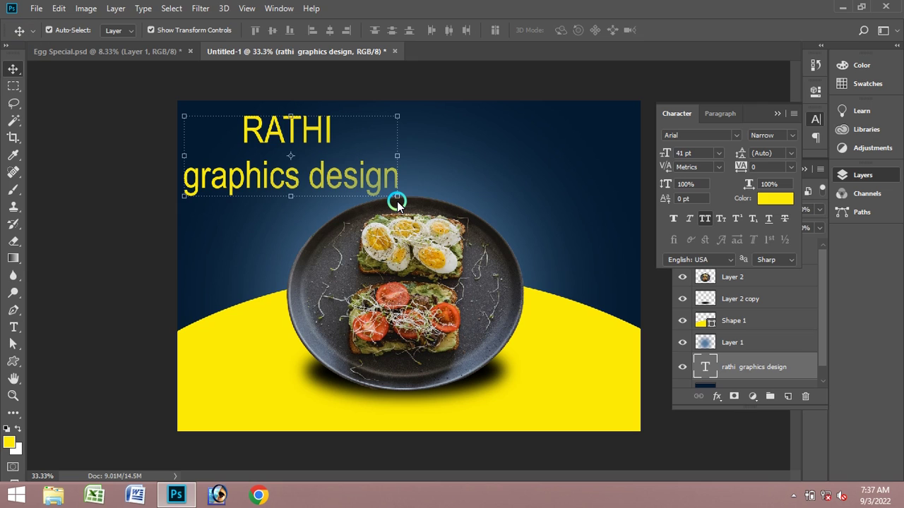
drag(397, 201, 331, 171)
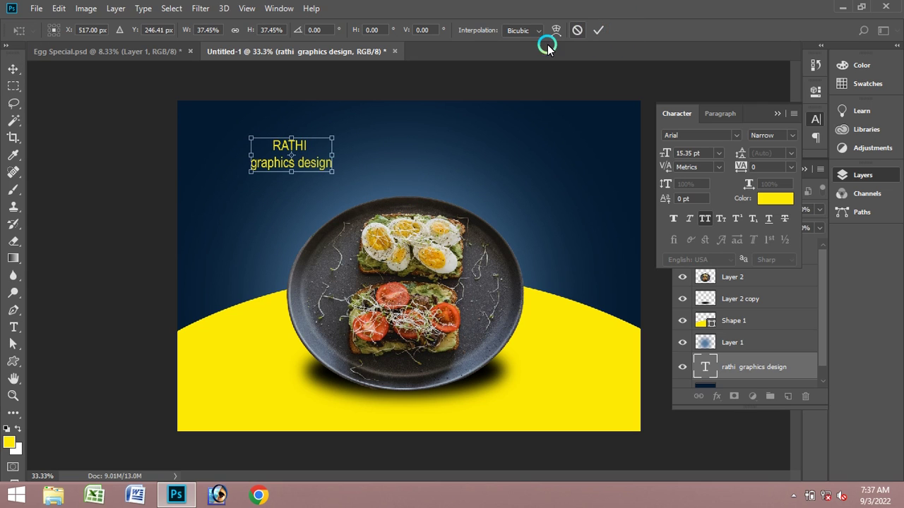
click(597, 29)
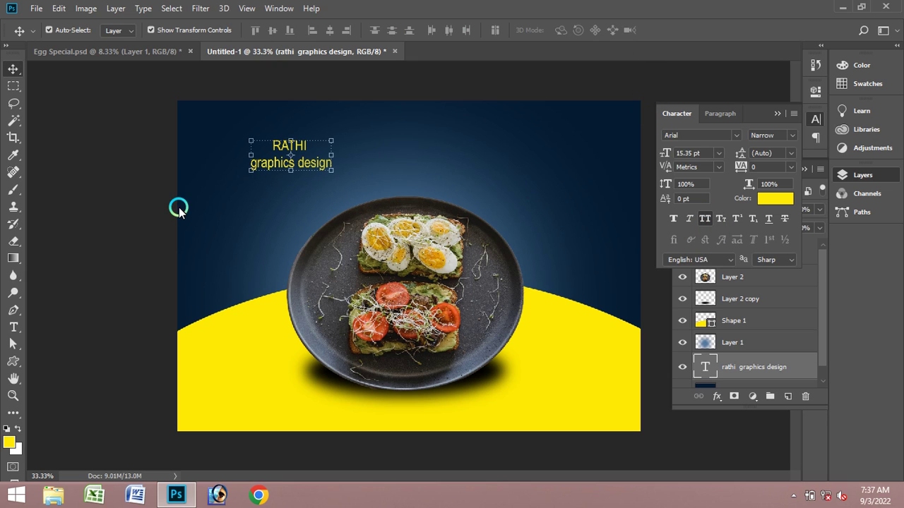
- Left-align the RATHI graphics design text
click(13, 327)
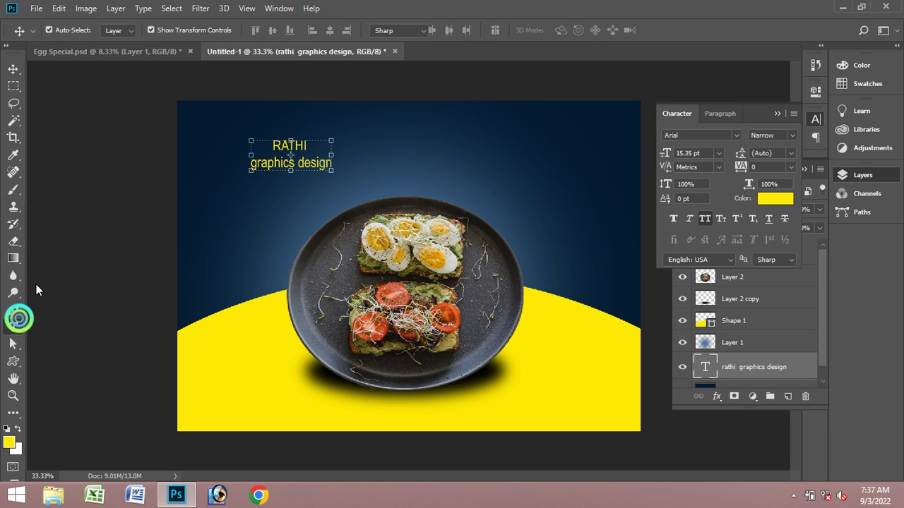
click(380, 46)
click(445, 29)
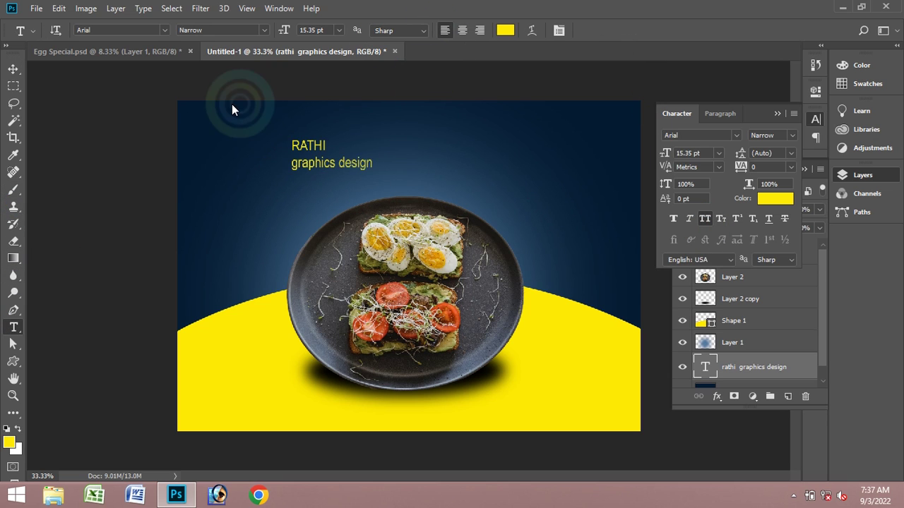
- Set the word RATHI to Arial Bold
drag(327, 149, 268, 145)
click(199, 33)
click(264, 29)
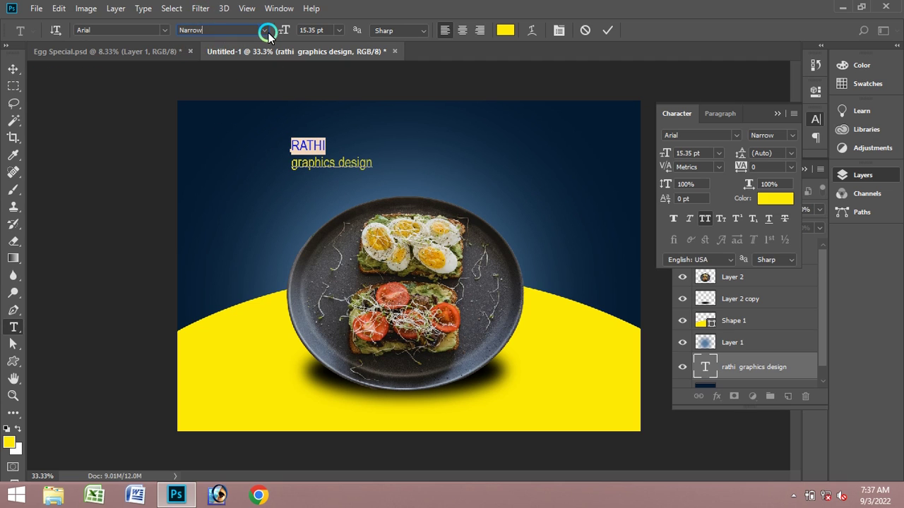
click(232, 92)
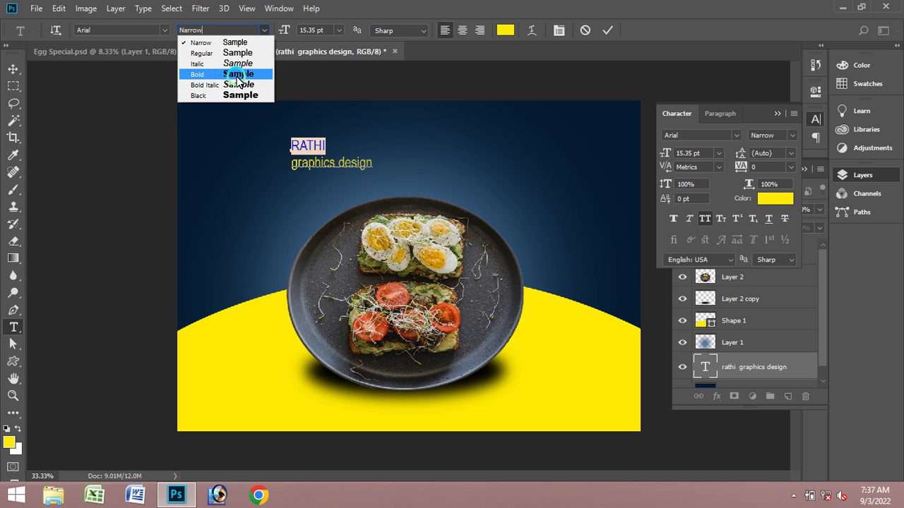
click(237, 74)
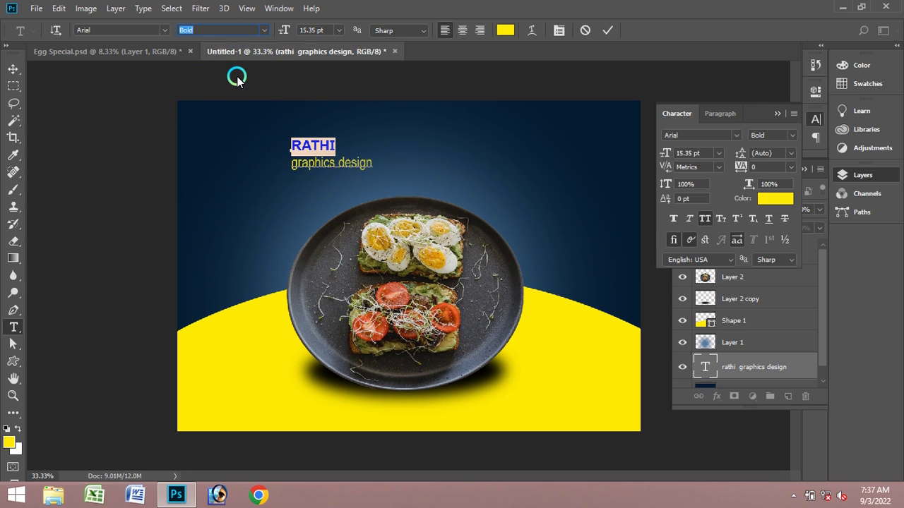
click(602, 30)
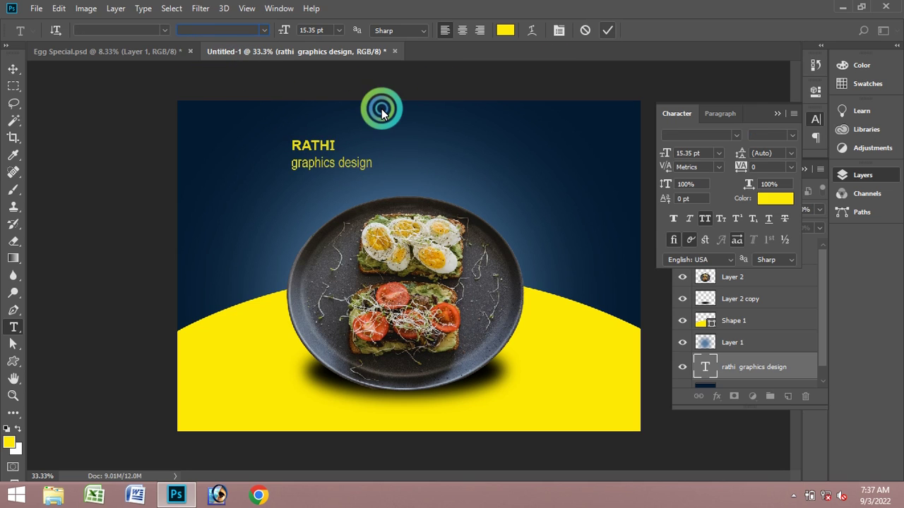
- Change the 'graphics design' line's colour to white
drag(291, 167, 372, 163)
click(494, 30)
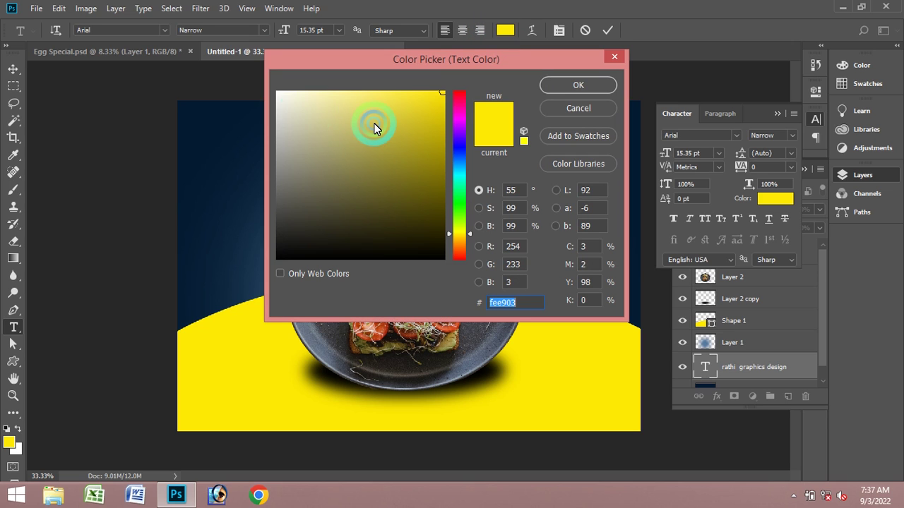
click(278, 94)
click(601, 85)
click(608, 29)
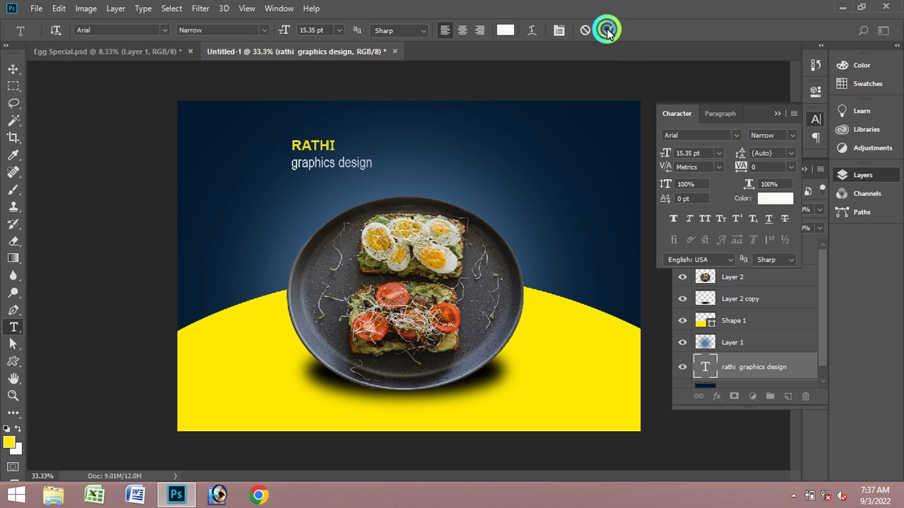
- Undo an accidental background move and hide the 'hold shif' text layer
click(13, 68)
drag(303, 136, 255, 140)
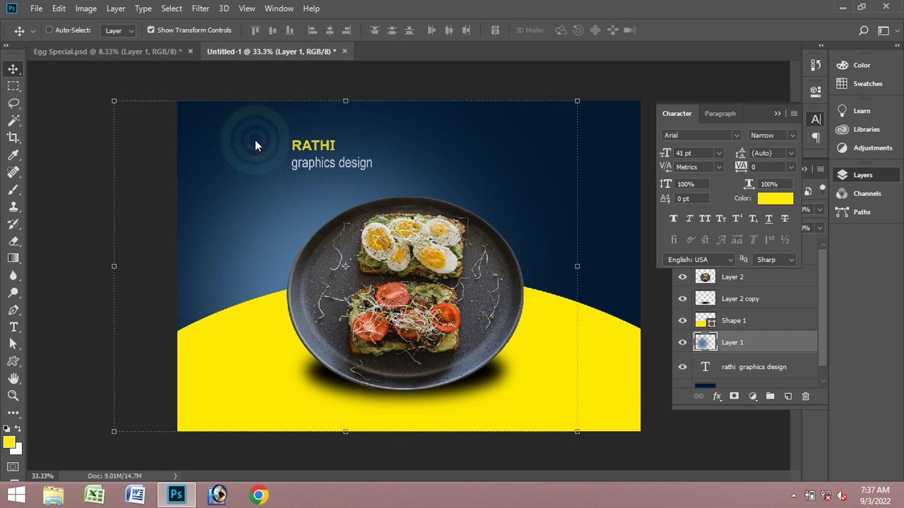
key(ctrl+z)
click(309, 145)
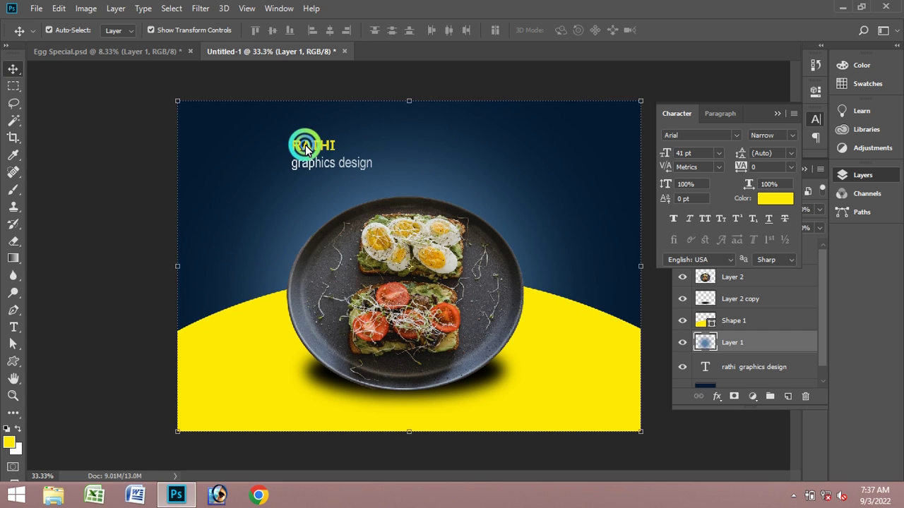
click(429, 300)
click(333, 161)
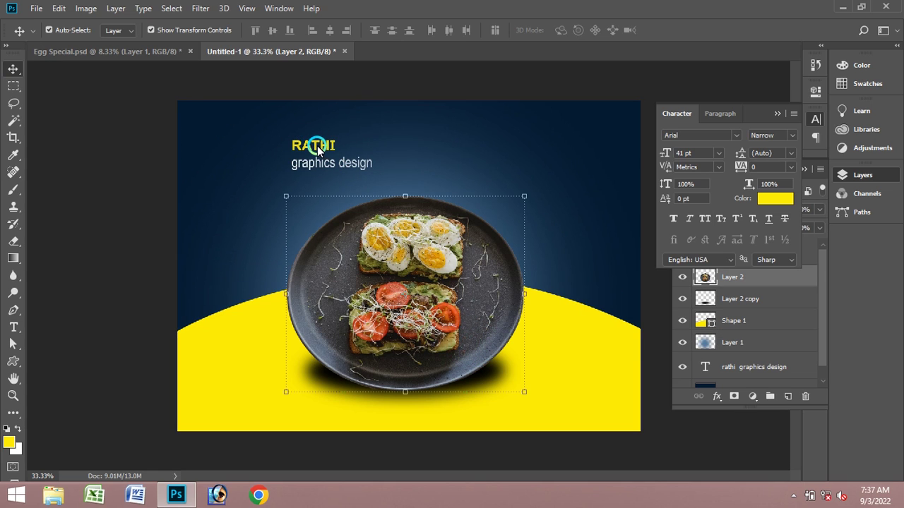
click(318, 145)
click(762, 124)
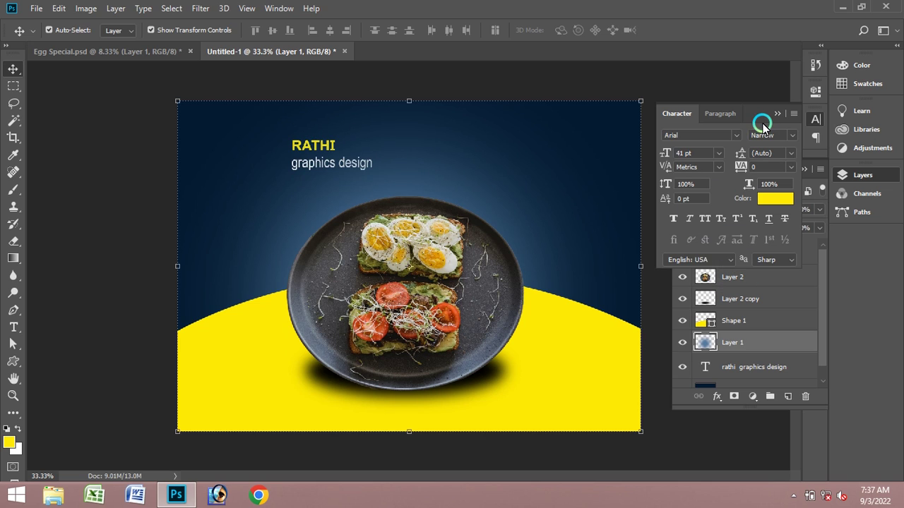
click(777, 115)
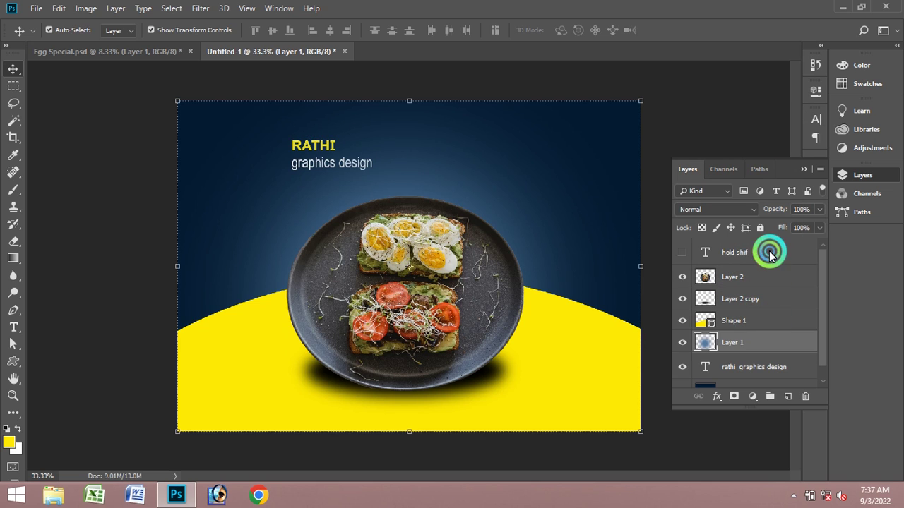
click(769, 251)
click(679, 254)
click(731, 279)
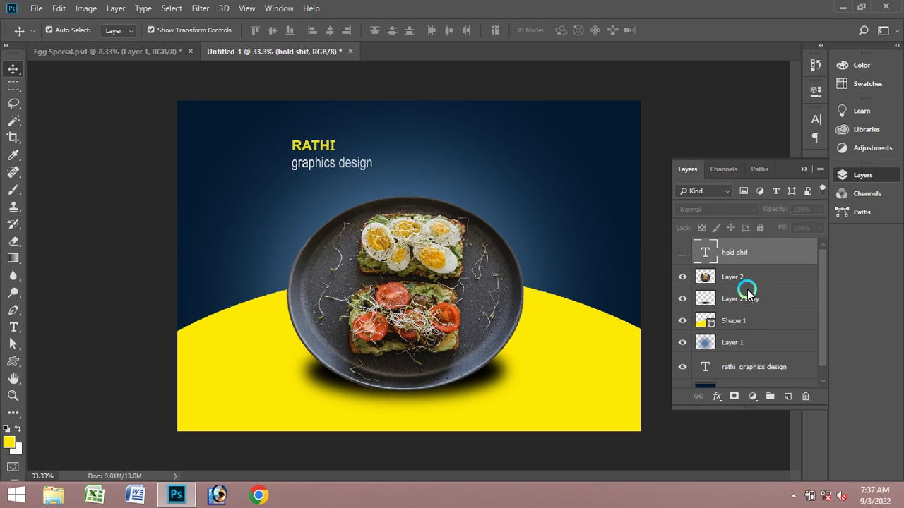
- Move the RATHI graphics design text left, toggling Layer 1 off and back on
click(754, 374)
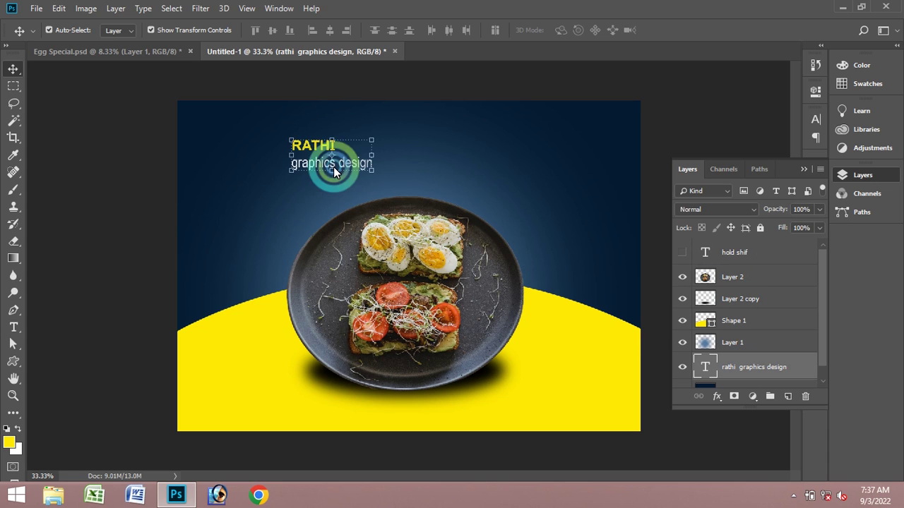
drag(297, 145, 298, 147)
right_click(299, 147)
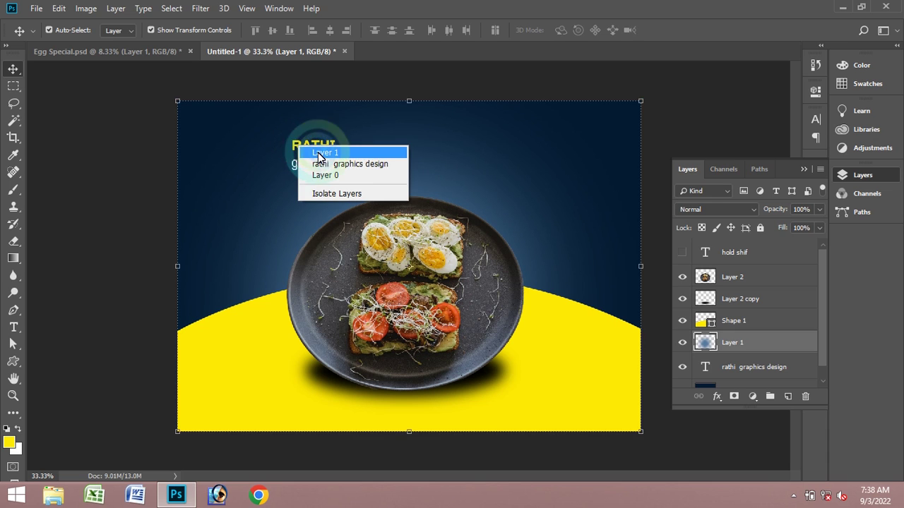
click(316, 164)
drag(307, 150, 294, 144)
right_click(294, 146)
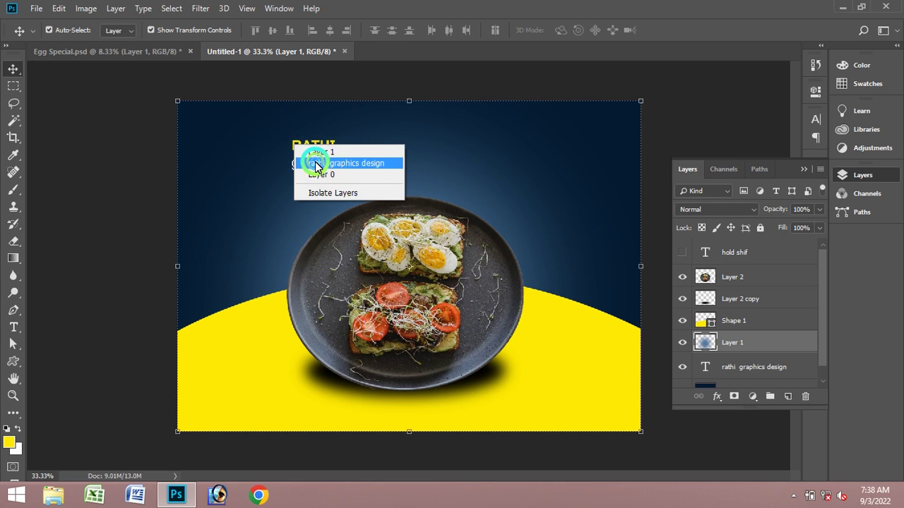
click(305, 161)
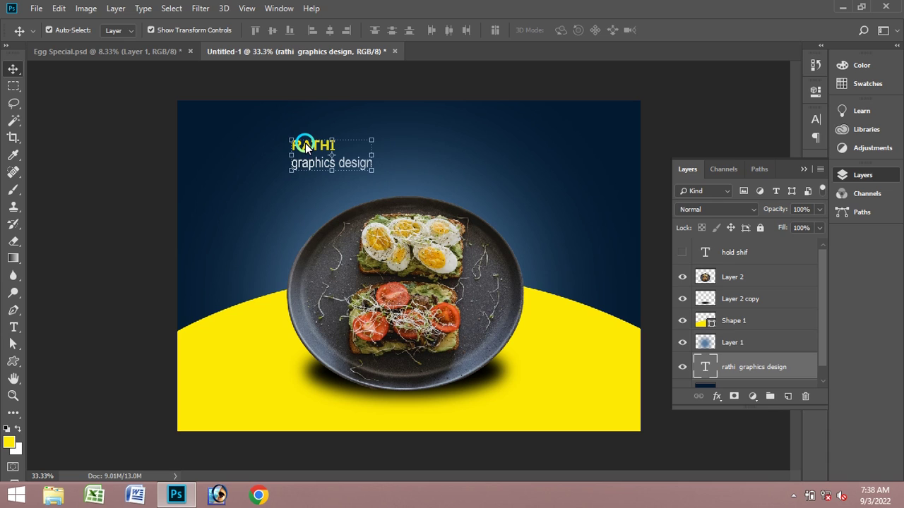
drag(305, 146, 302, 146)
click(683, 342)
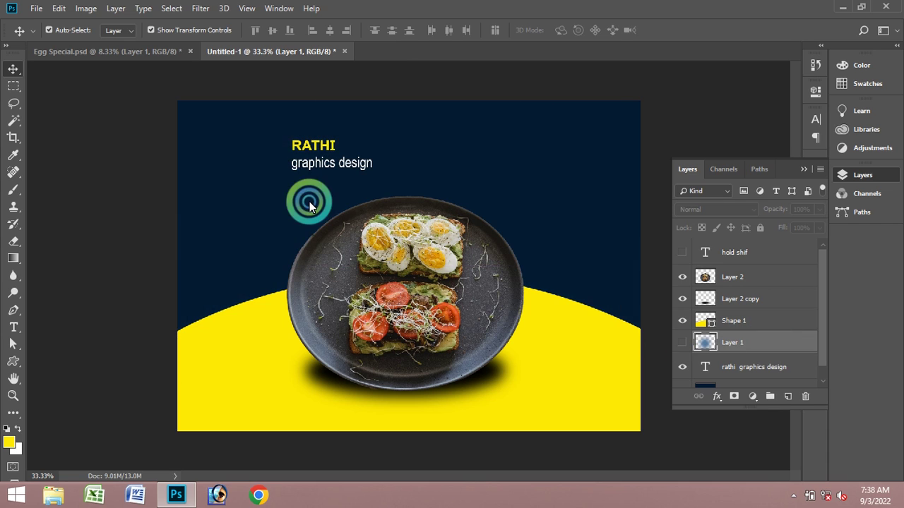
click(309, 145)
drag(309, 146, 225, 146)
click(683, 342)
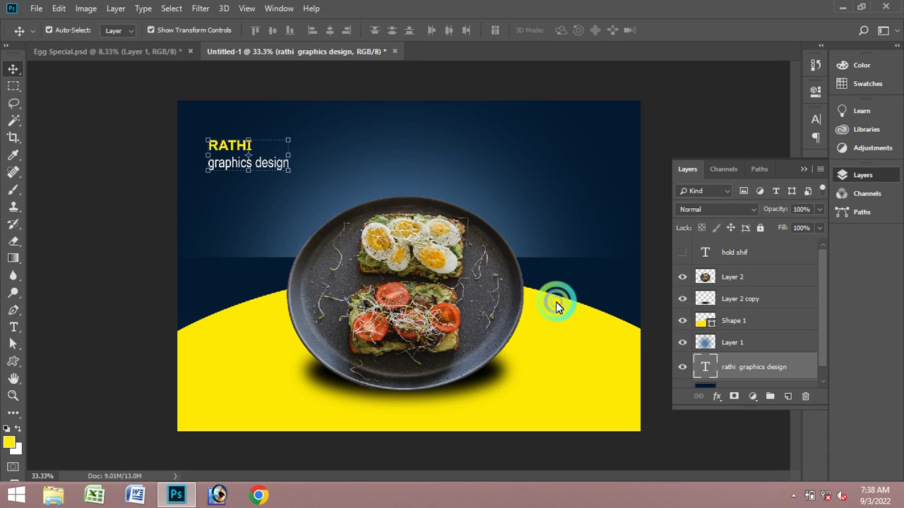
- Select the blue gradient layer and set the Type tool colour to white
click(581, 176)
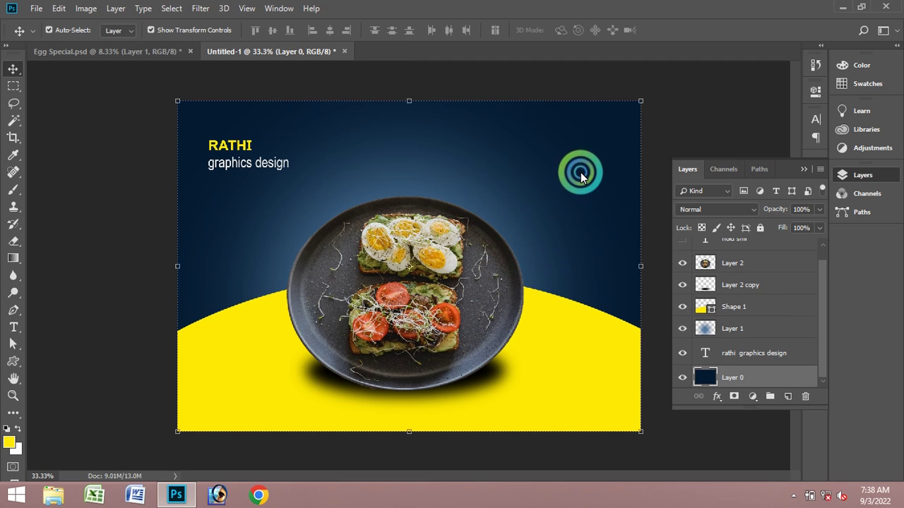
click(118, 203)
click(226, 247)
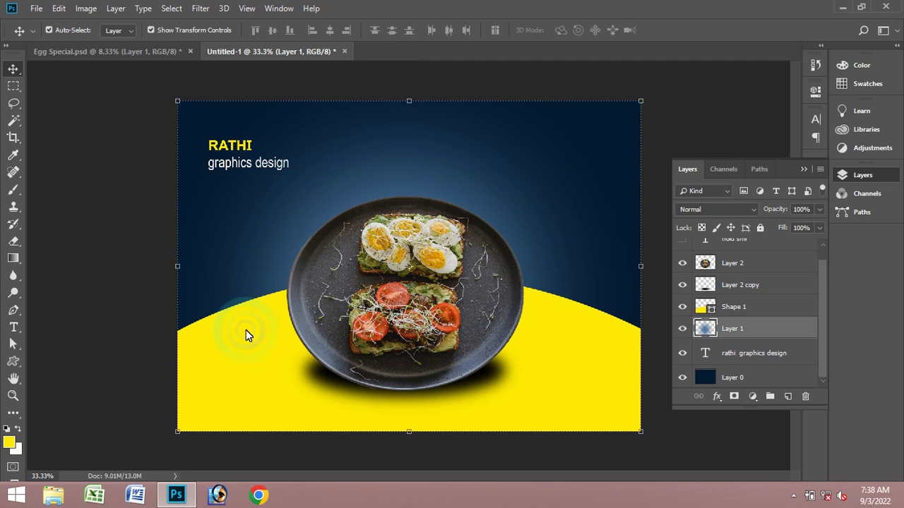
click(14, 327)
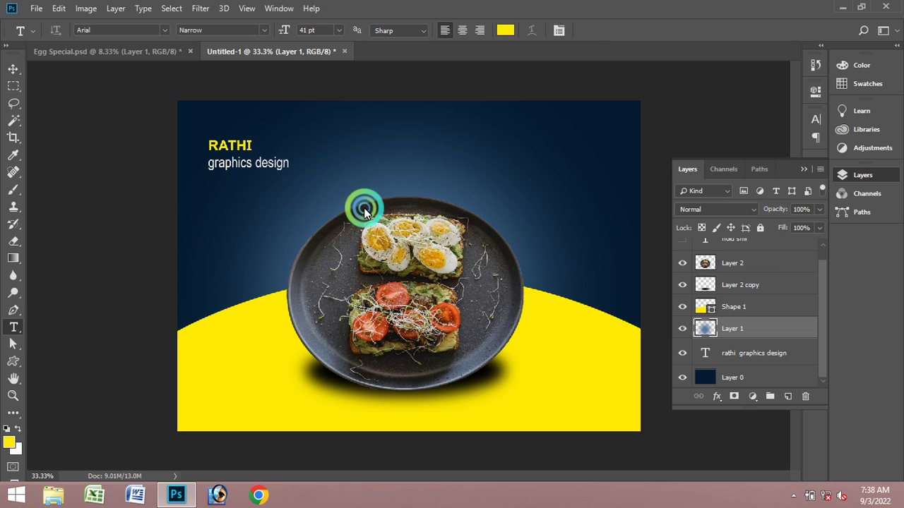
click(508, 31)
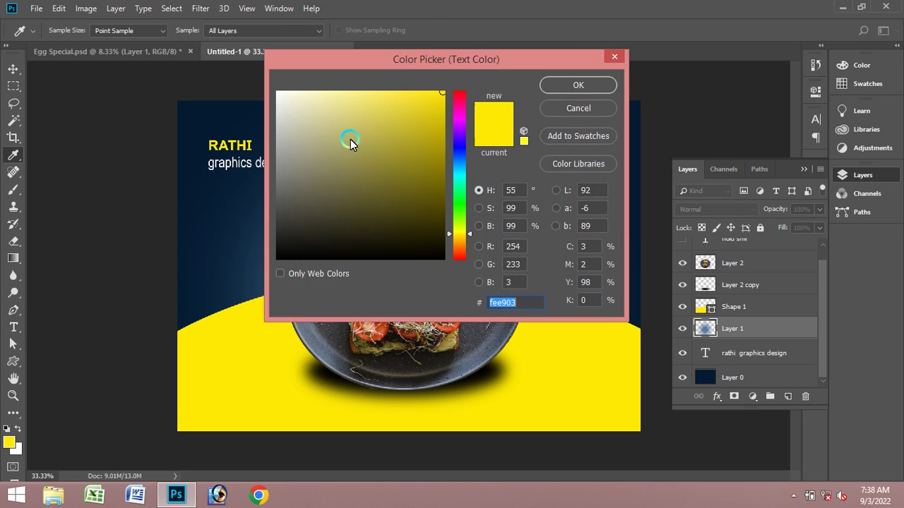
click(277, 96)
click(581, 85)
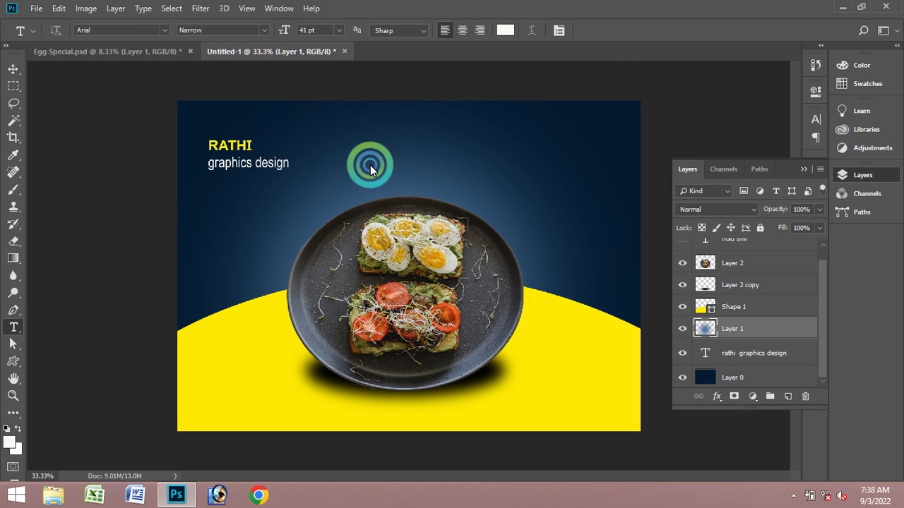
- Type a first 'EGG SPECIAL' attempt above the plate, adjust character settings, and commit it
click(349, 144)
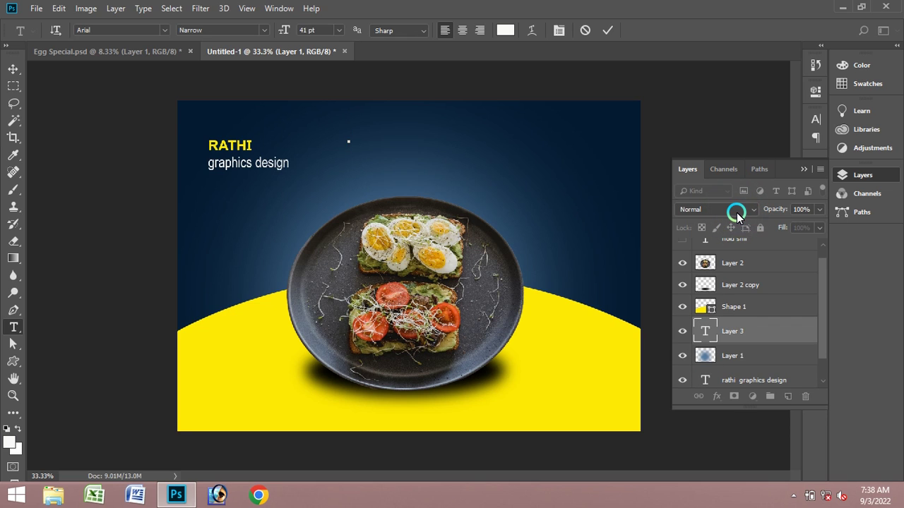
text(E)
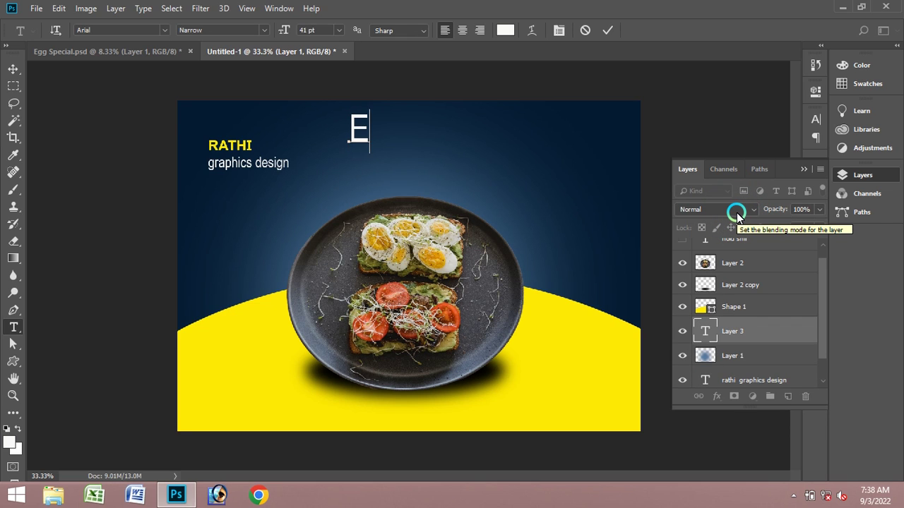
text(GG )
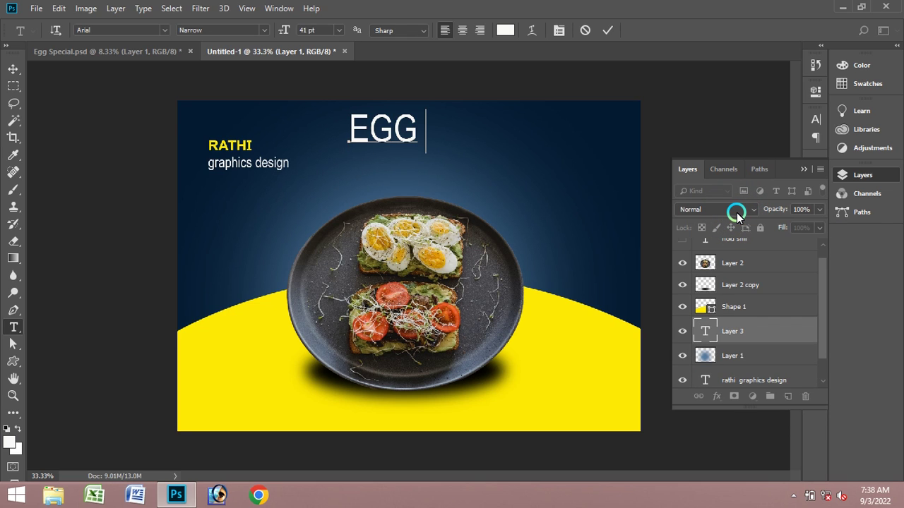
text(SPEC)
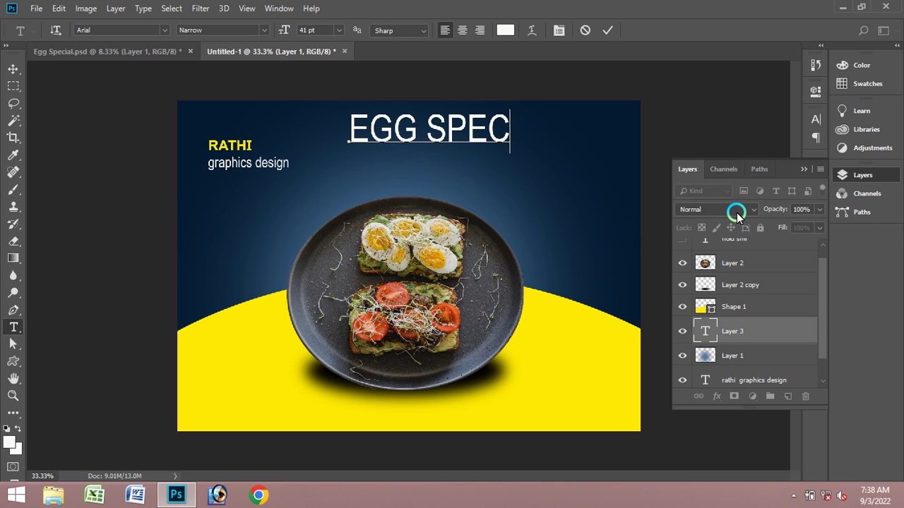
text(IAL)
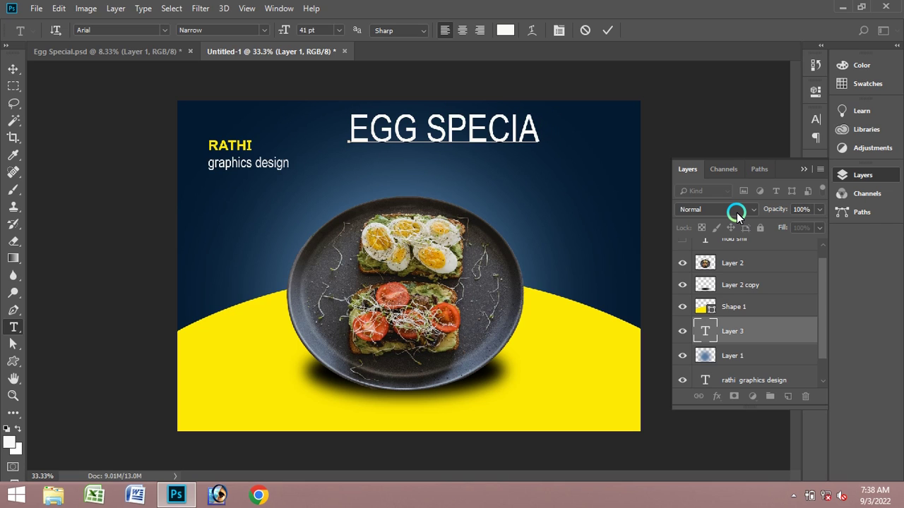
key(BackSpace)
key(BackSpace)
key(BackSpace)
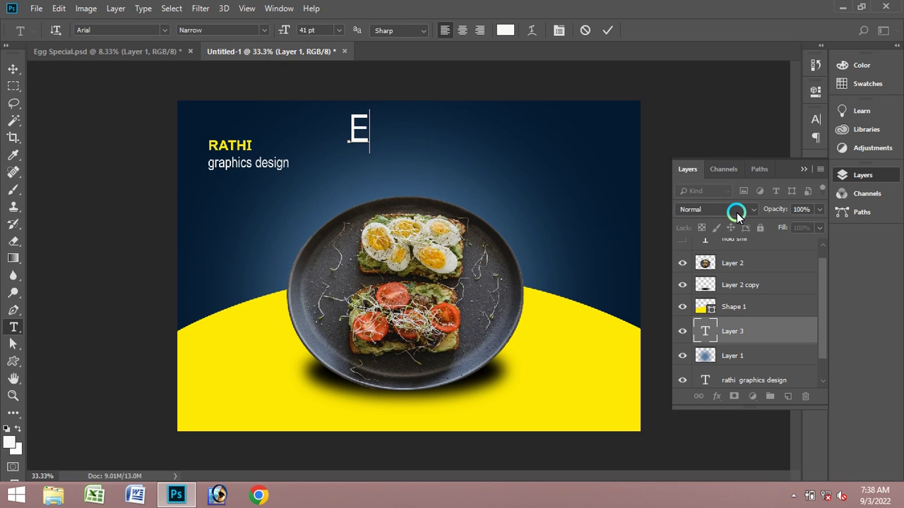
click(559, 30)
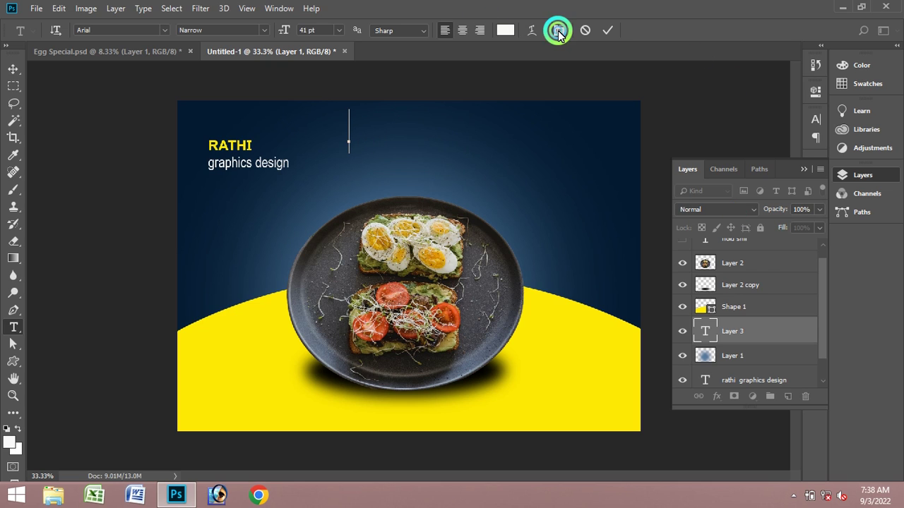
click(707, 221)
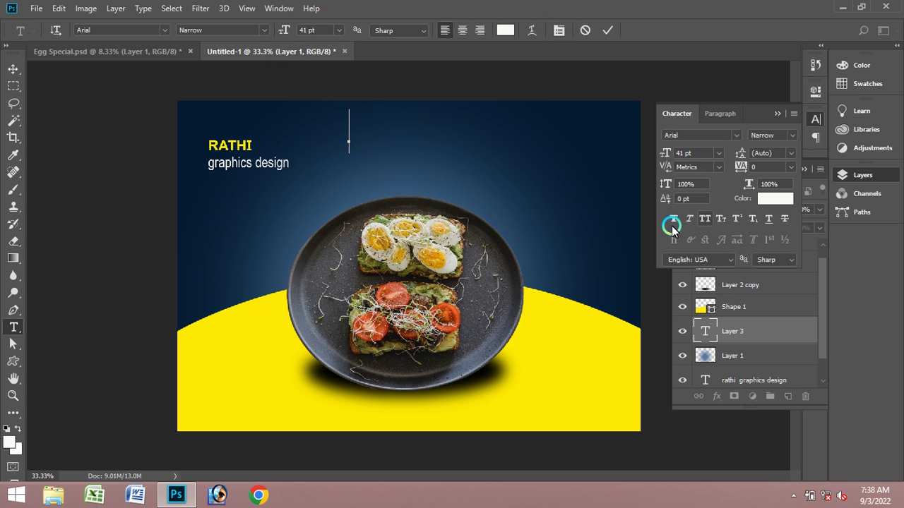
click(433, 165)
click(608, 31)
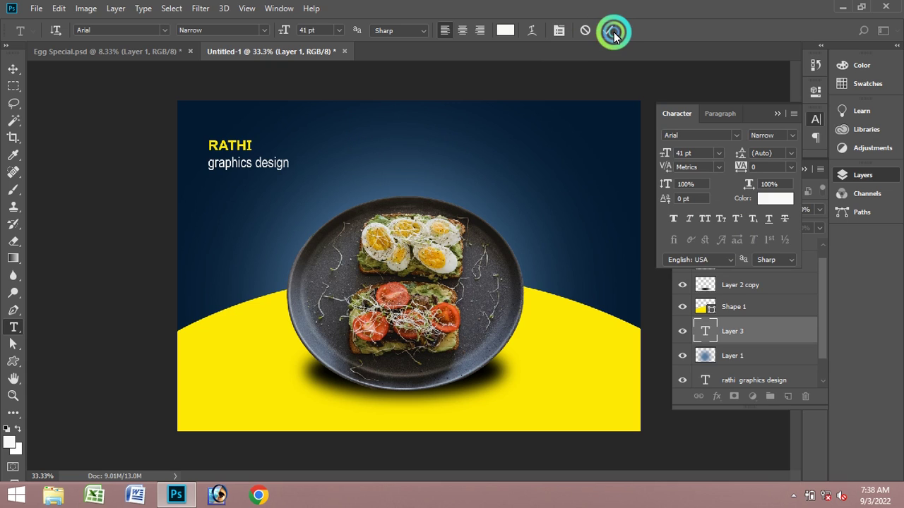
- Type 'Egg Special' near the banner's top and select all of it
click(322, 158)
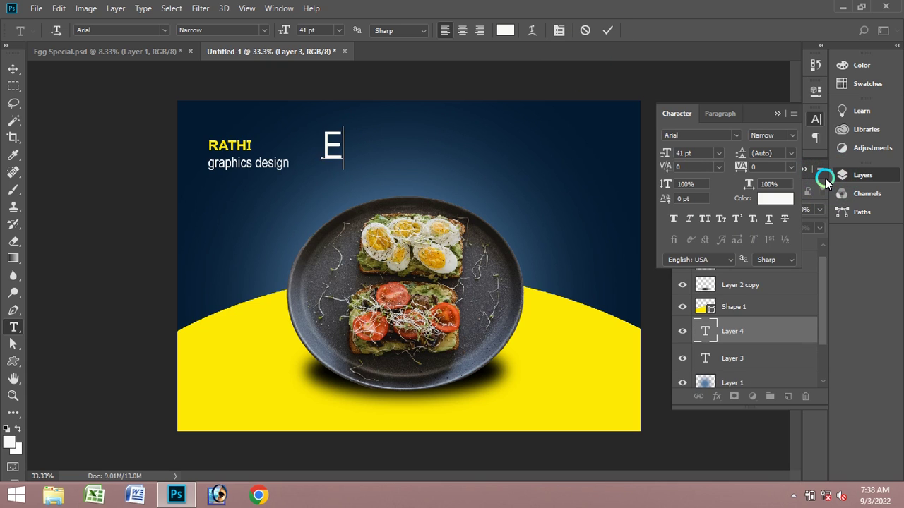
text(Egg)
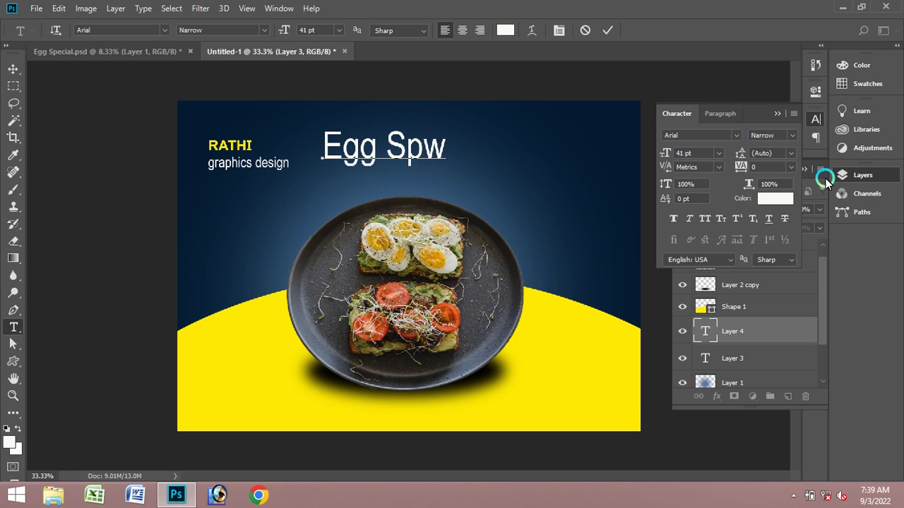
text(Special)
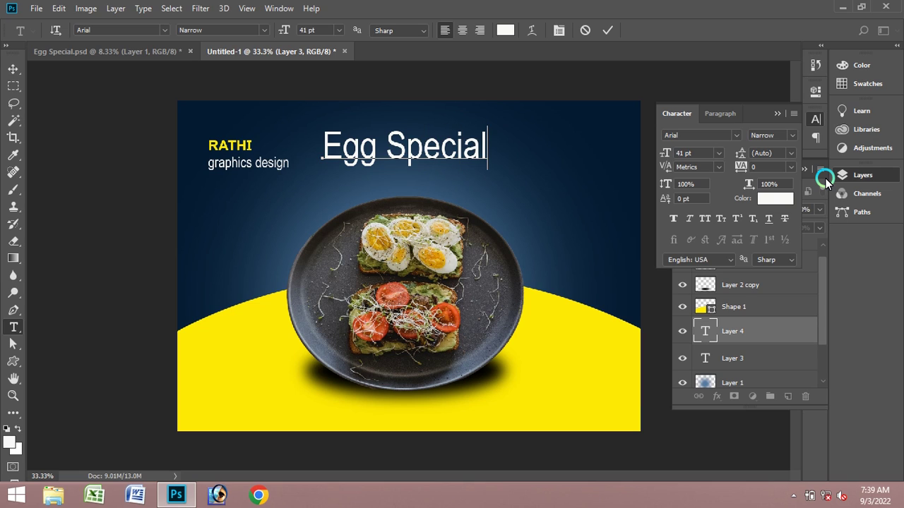
key(ctrl+a)
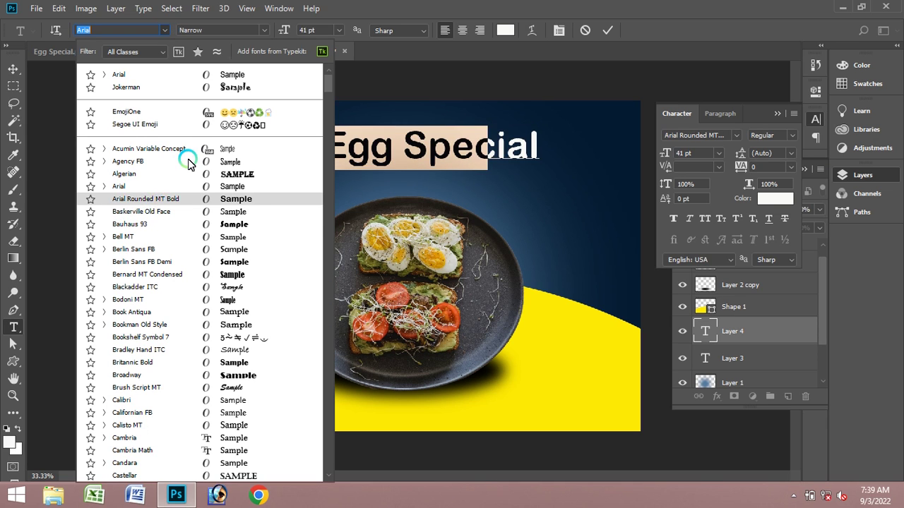
- Browse the font list and set the 'Egg Special' heading to Jokerman
scroll(330, 82, down, 10)
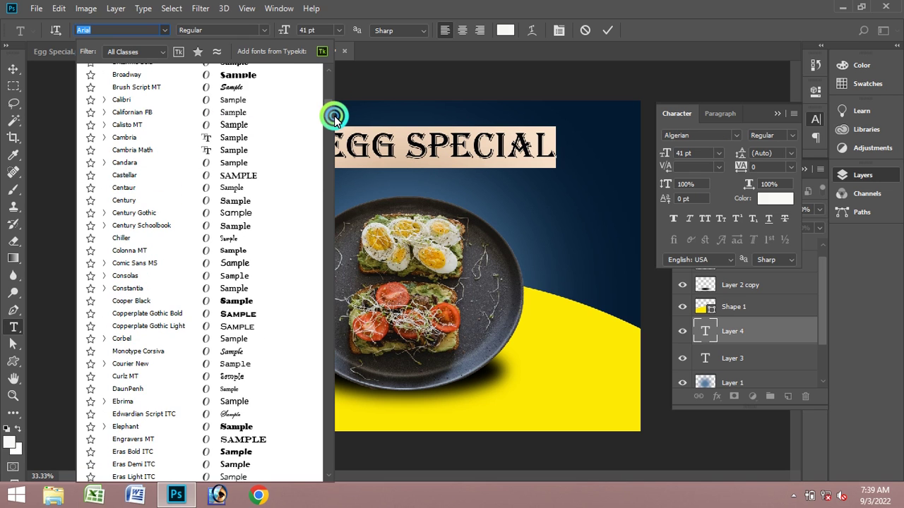
scroll(334, 222, down, 20)
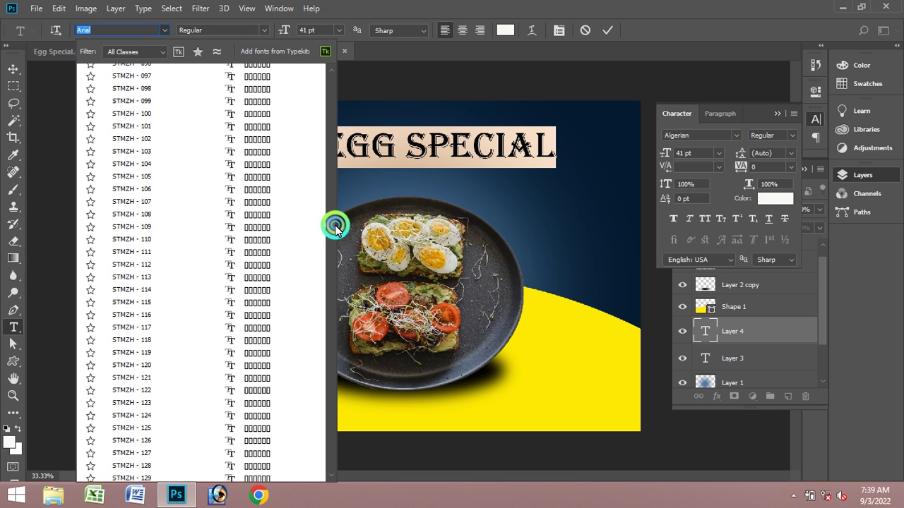
drag(335, 226, 329, 133)
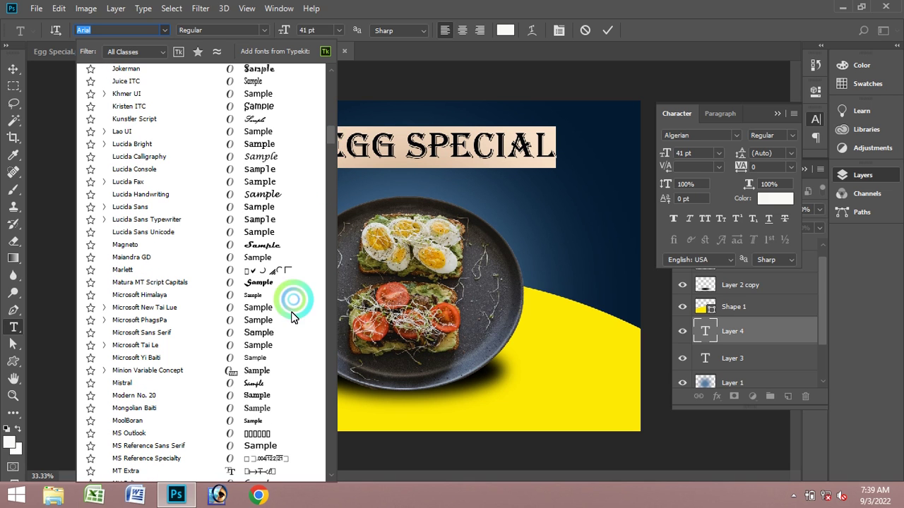
scroll(283, 374, down, 1)
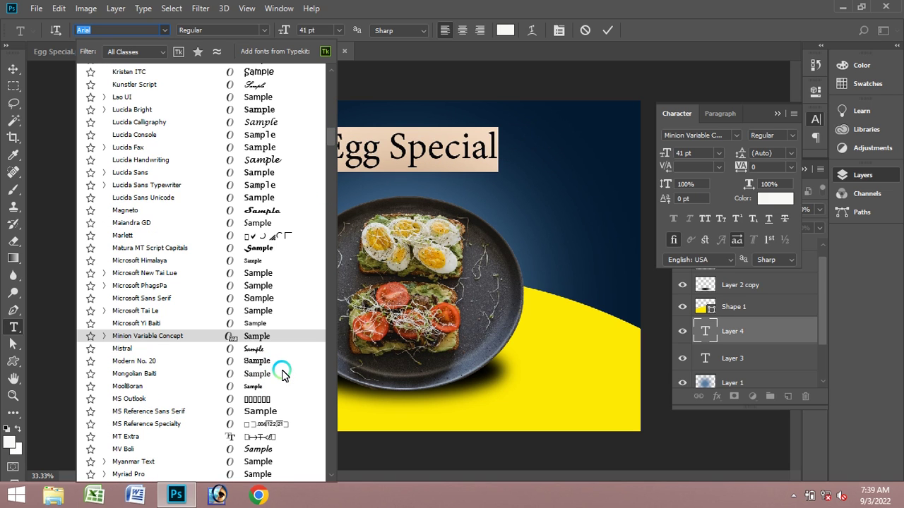
scroll(282, 374, down, 3)
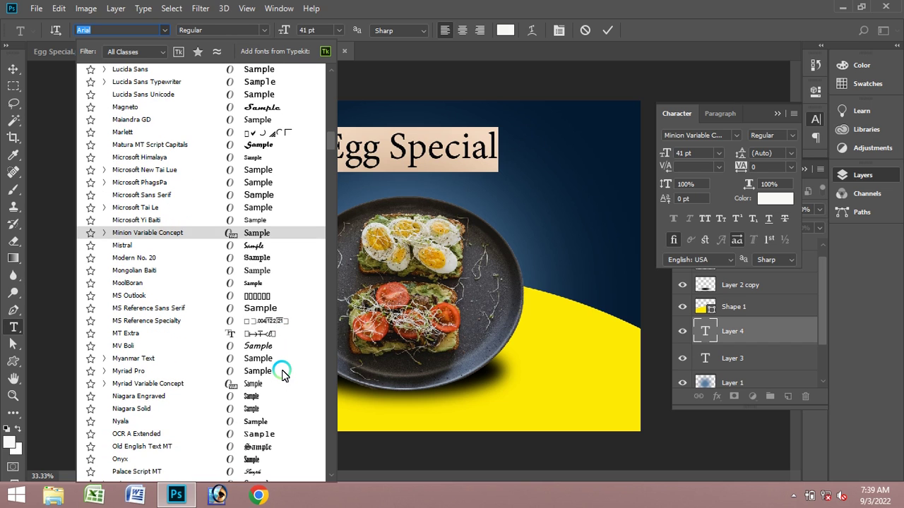
scroll(282, 374, down, 3)
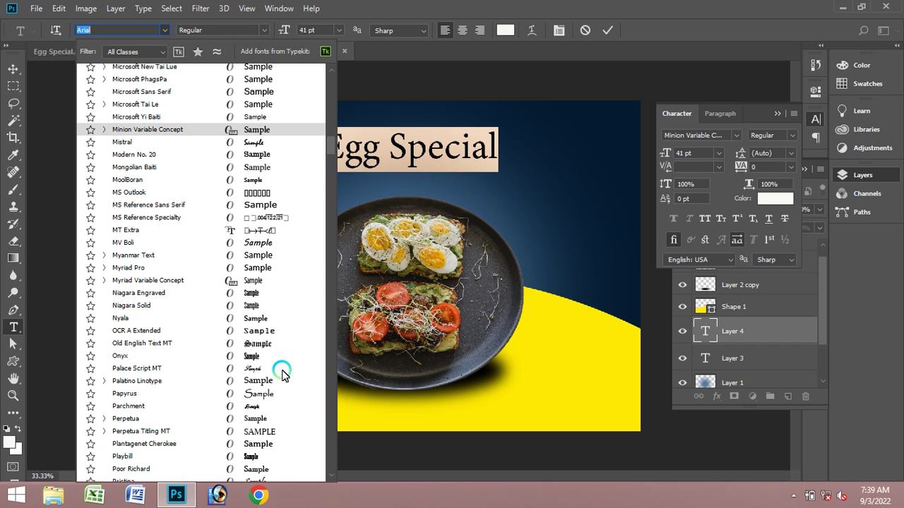
scroll(283, 374, down, 3)
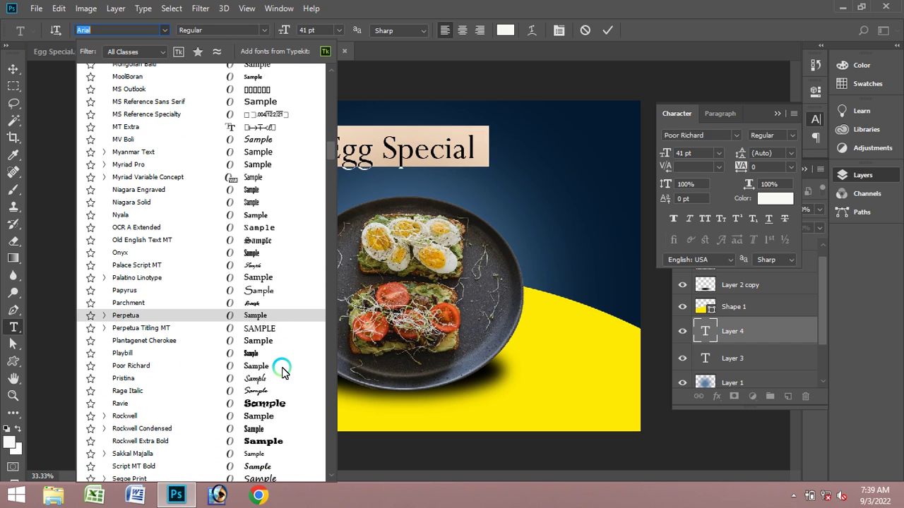
scroll(282, 372, down, 2)
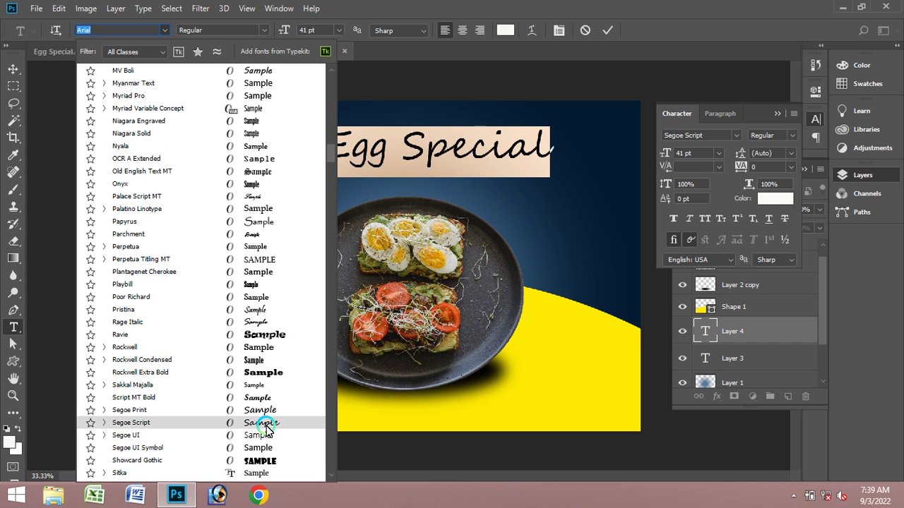
scroll(267, 429, down, 3)
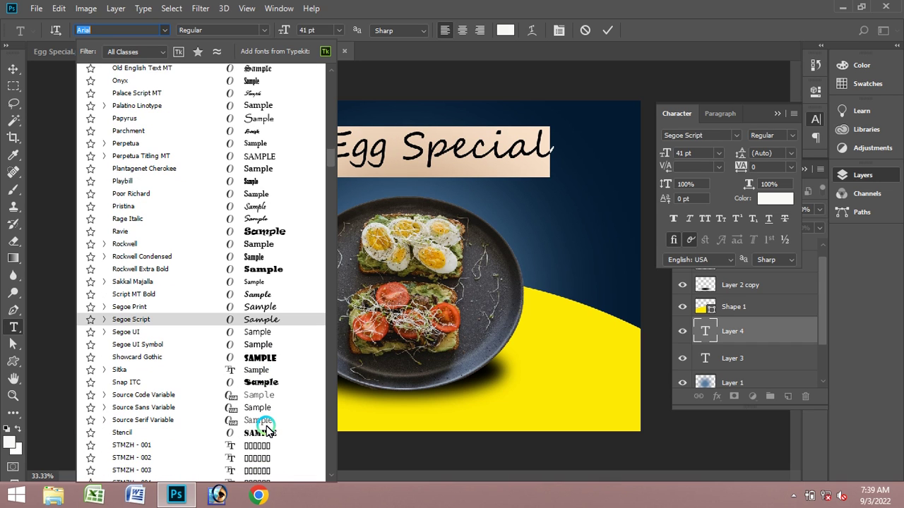
scroll(267, 428, down, 7)
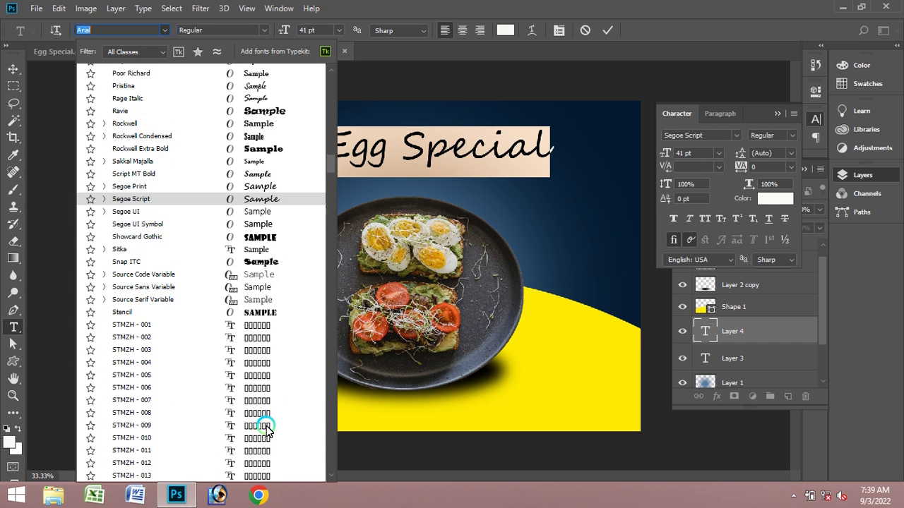
scroll(266, 426, up, 6)
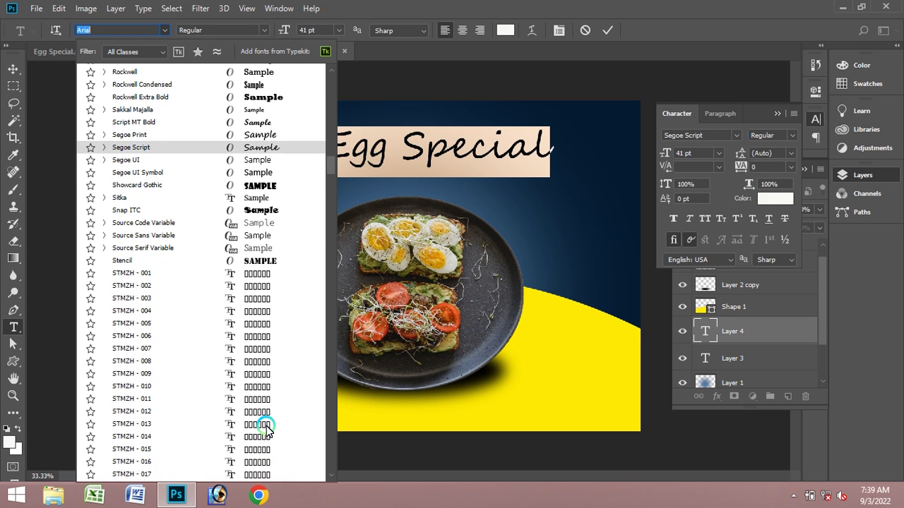
scroll(266, 426, up, 4)
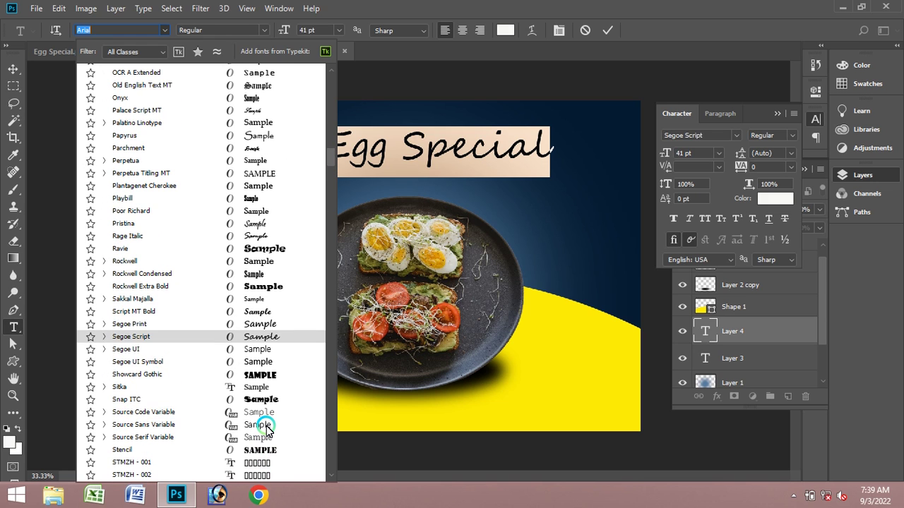
scroll(248, 233, up, 5)
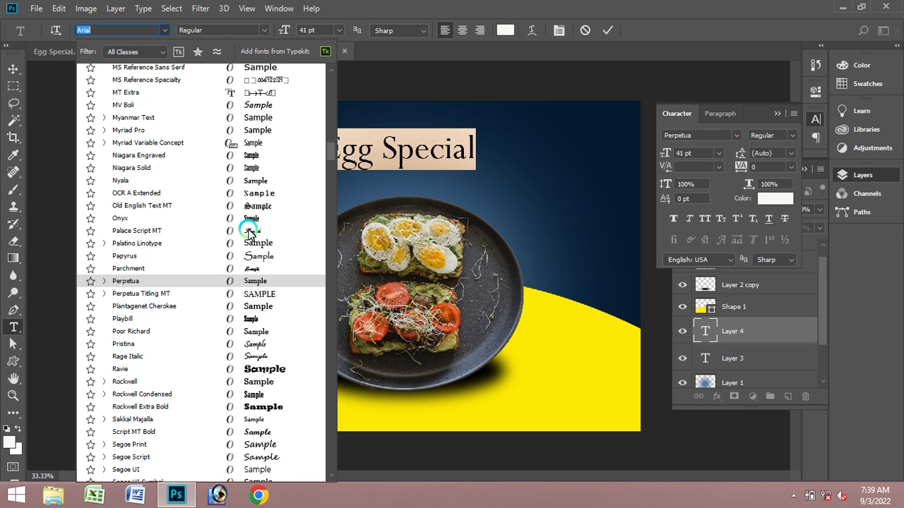
scroll(249, 233, up, 6)
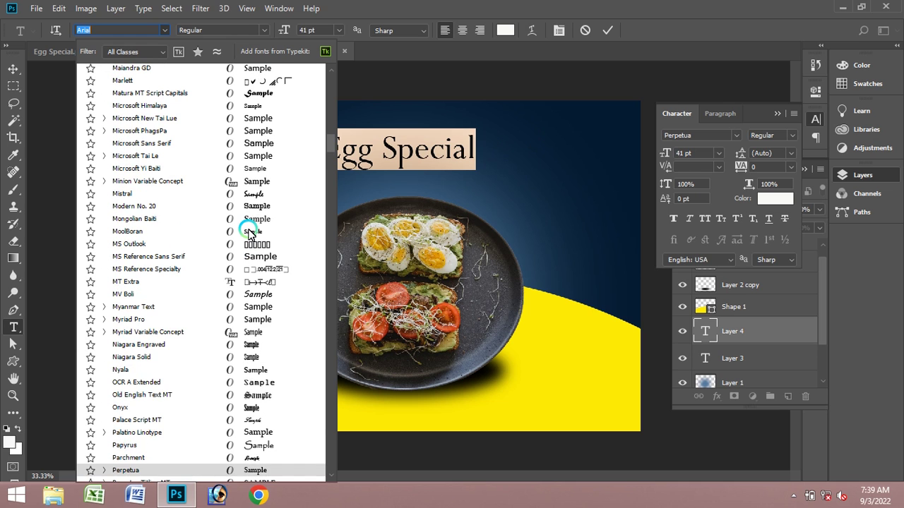
scroll(248, 232, up, 4)
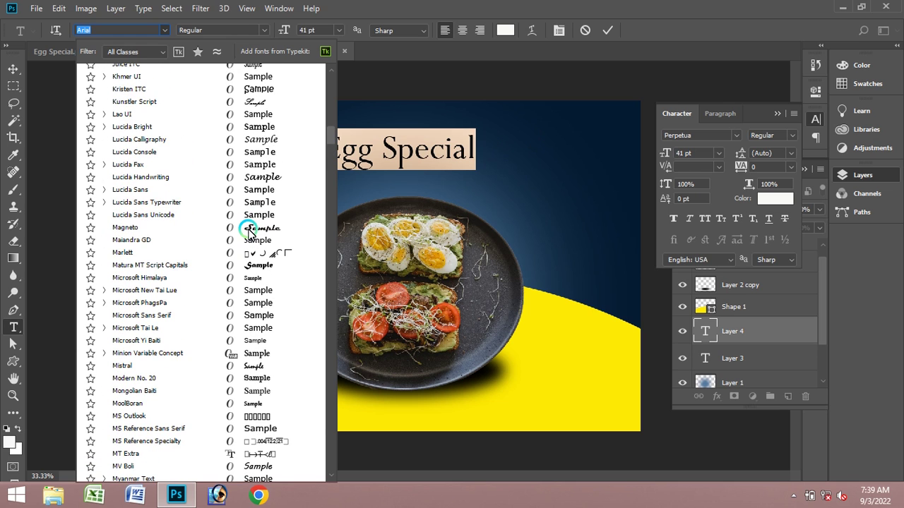
scroll(249, 233, up, 1)
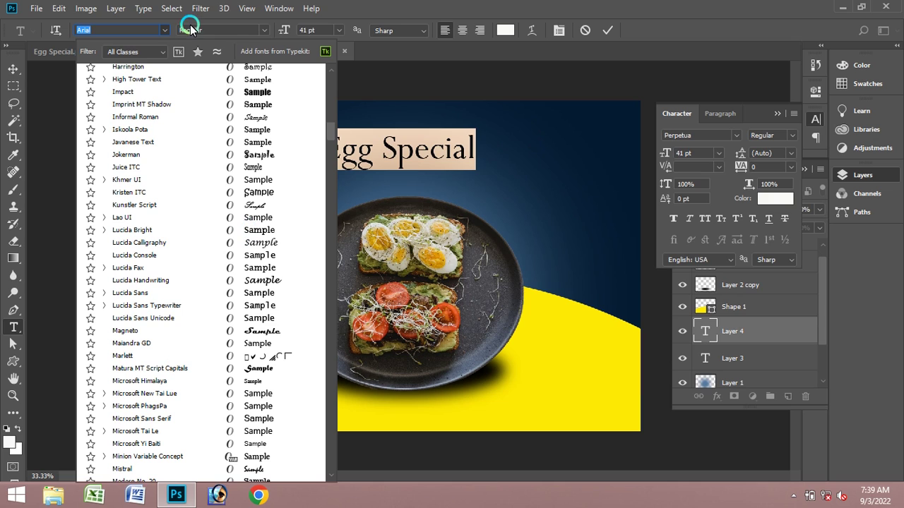
click(265, 153)
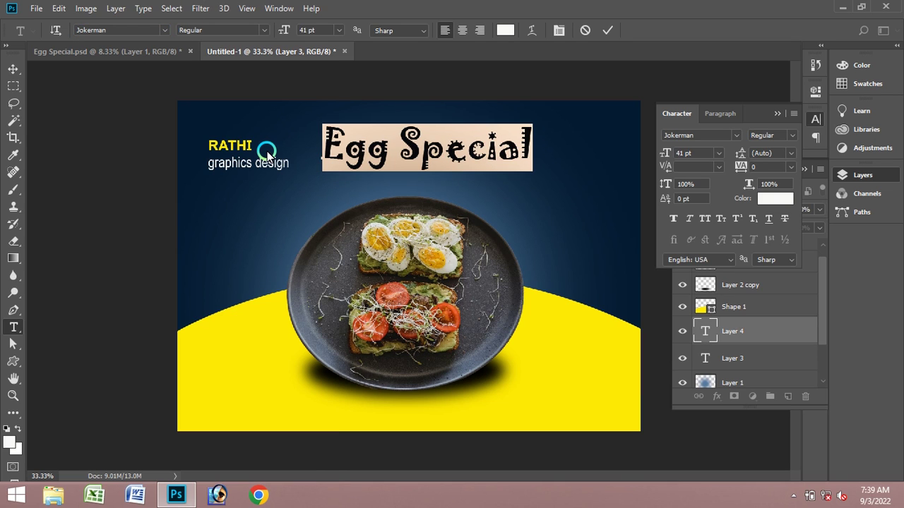
- Commit the white Jokerman 'Egg Special' heading, then select the navy Layer 0 with the Move tool
click(609, 29)
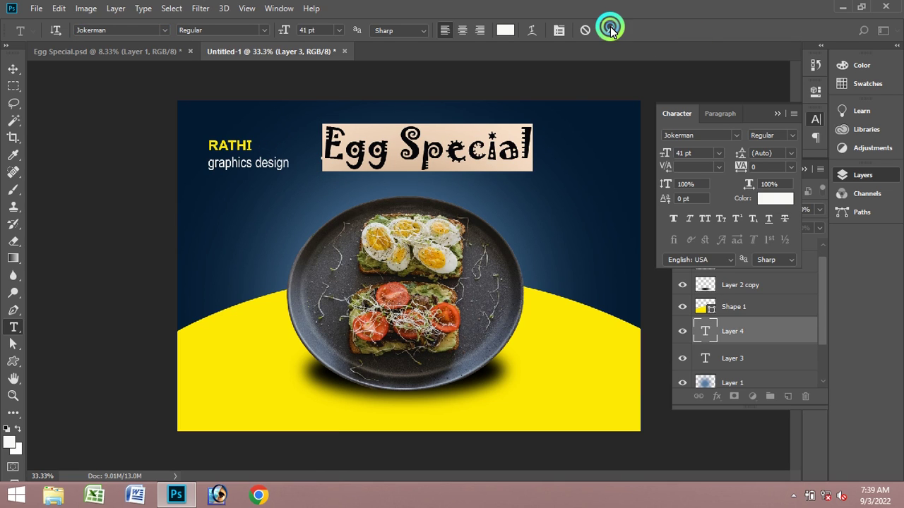
click(28, 69)
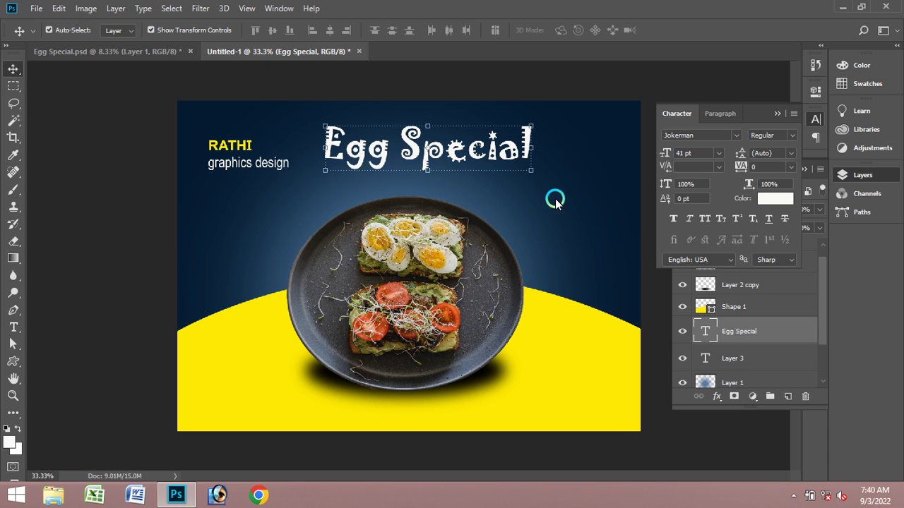
click(573, 245)
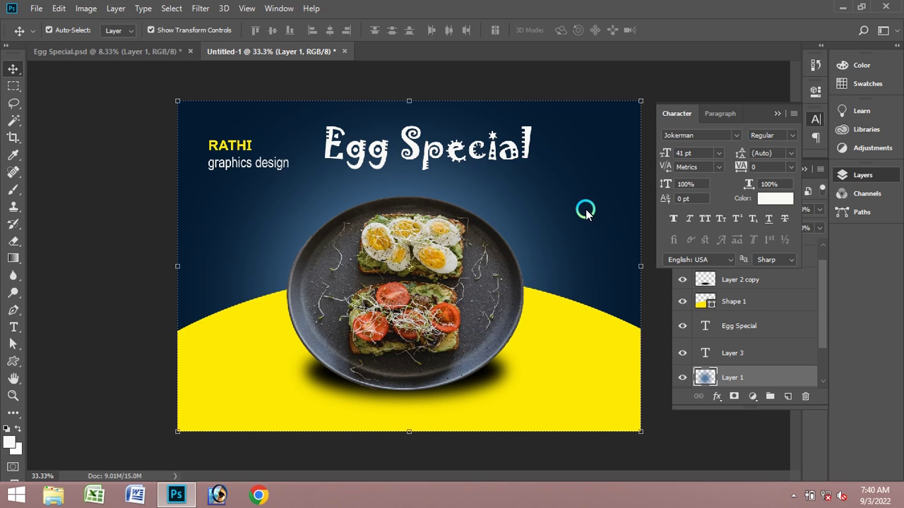
click(225, 69)
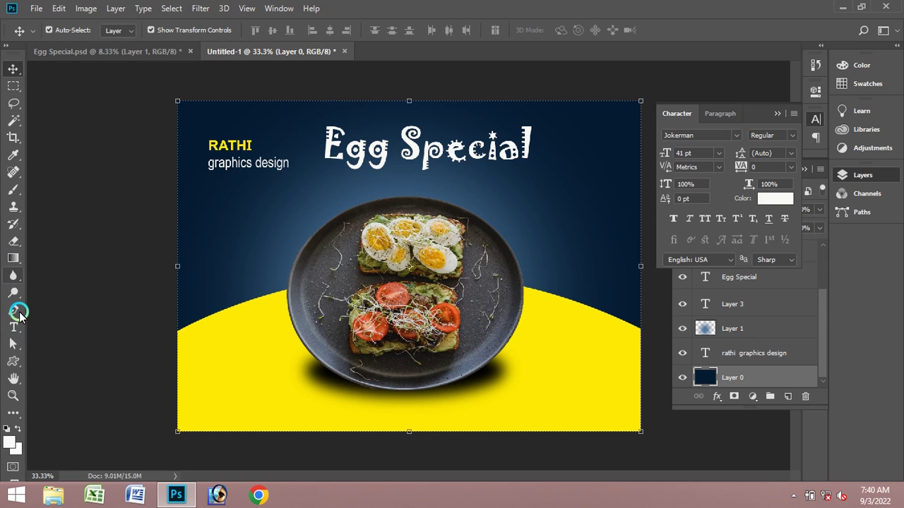
- Draw a white speech-bubble custom shape to the right of the plate
click(13, 361)
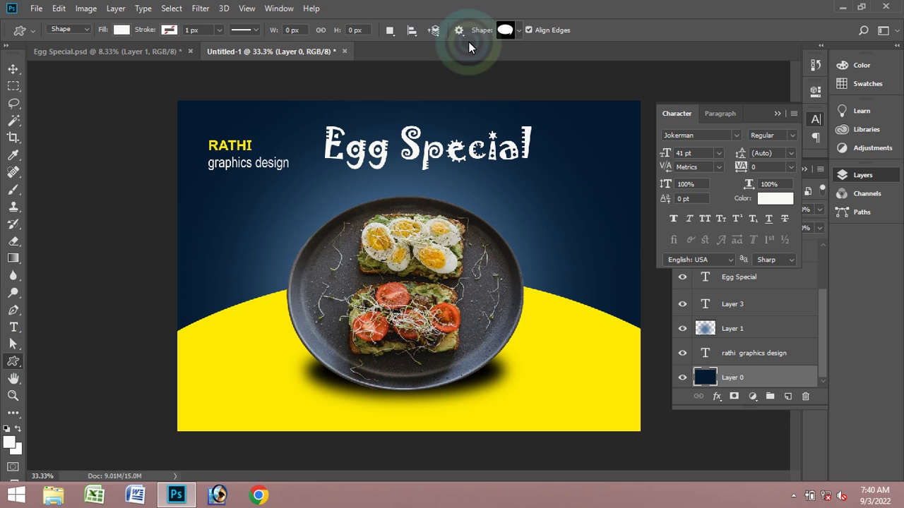
click(504, 30)
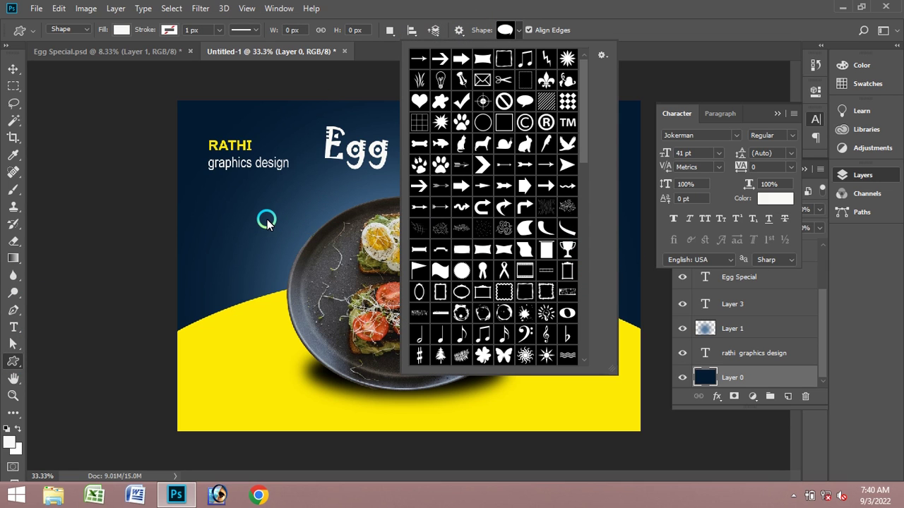
click(267, 221)
click(480, 205)
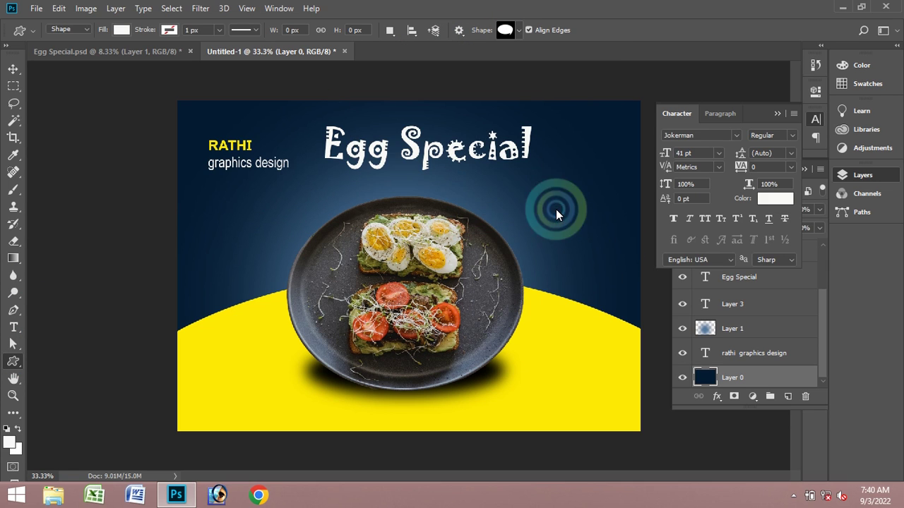
drag(556, 207, 624, 272)
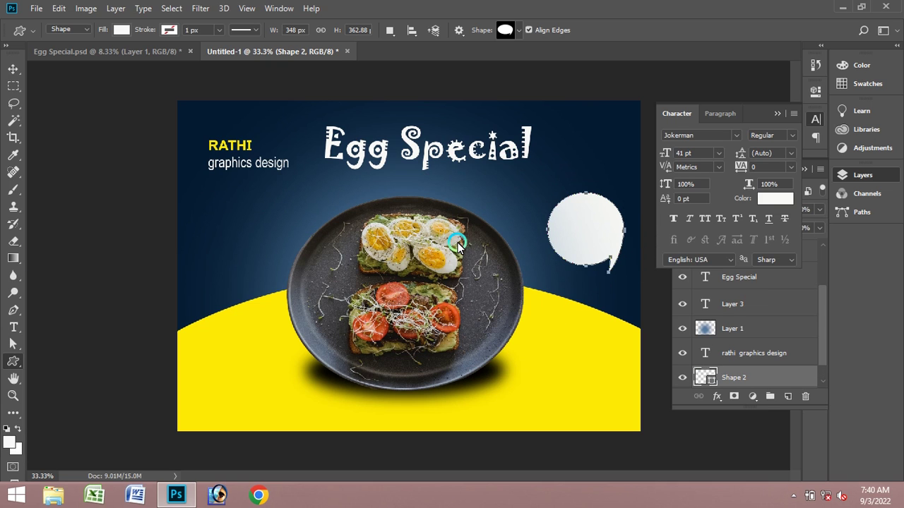
- Tilt the speech bubble about 6 degrees and shift it slightly left beside the plate
click(14, 74)
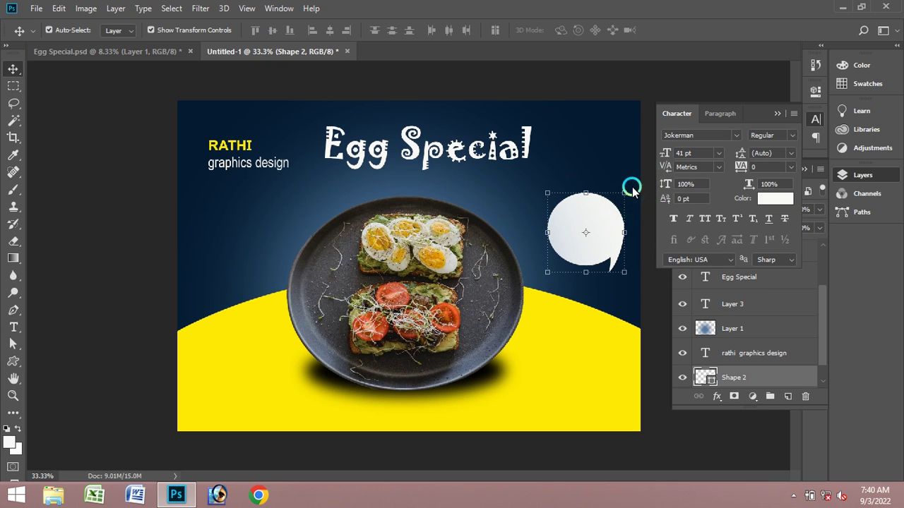
drag(633, 189, 641, 261)
click(596, 30)
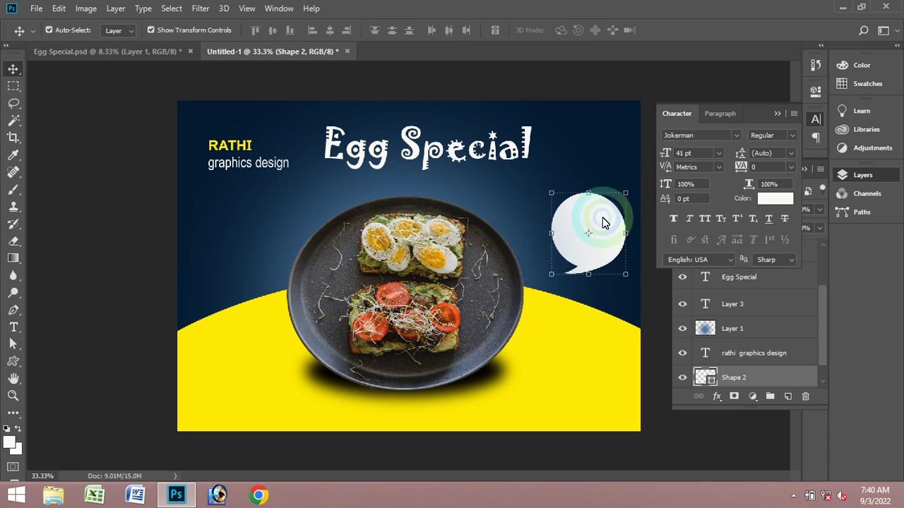
drag(601, 195, 578, 212)
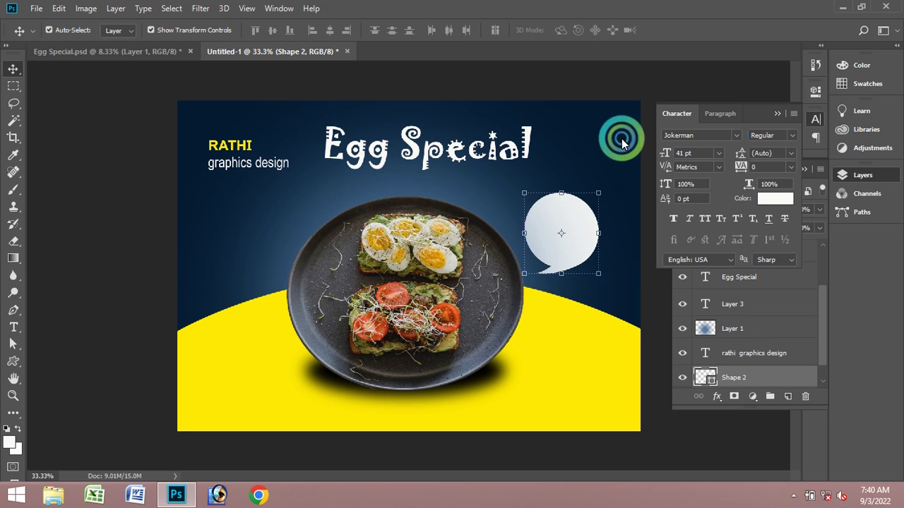
click(626, 151)
click(14, 396)
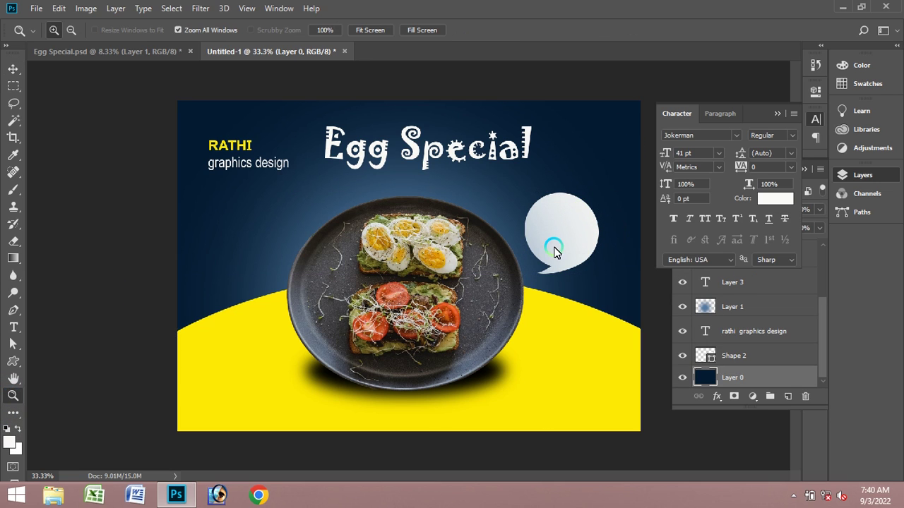
- Zoom in on the banner and collapse the Character and Layers panels
click(563, 244)
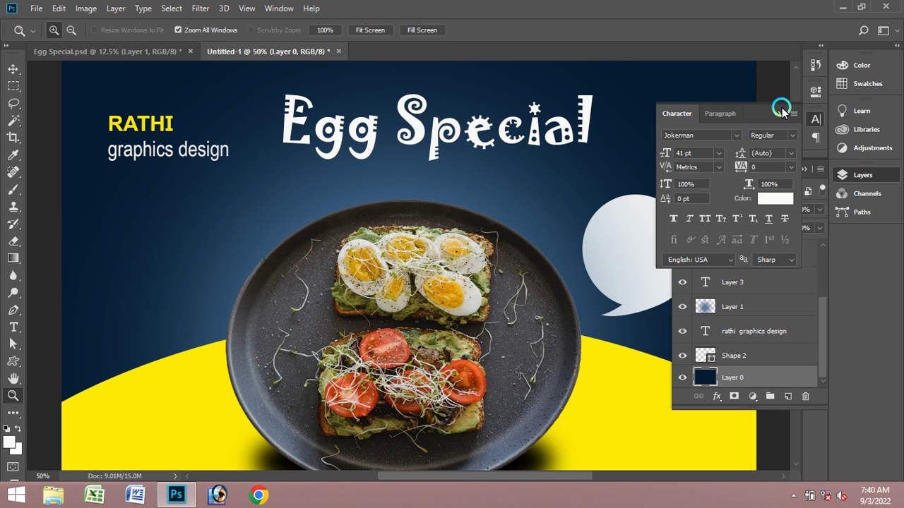
click(782, 111)
click(804, 171)
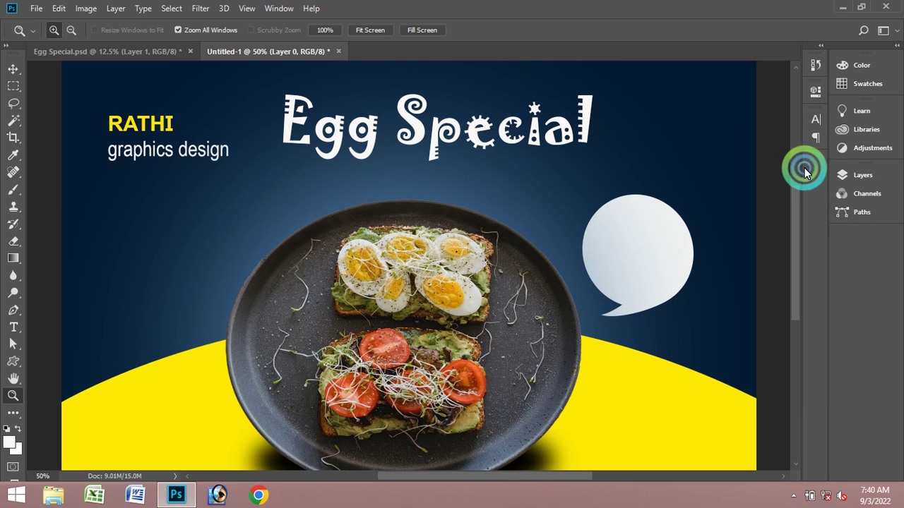
- Sample dark navy 051c33 as text colour and type 50 inside the speech bubble
click(21, 328)
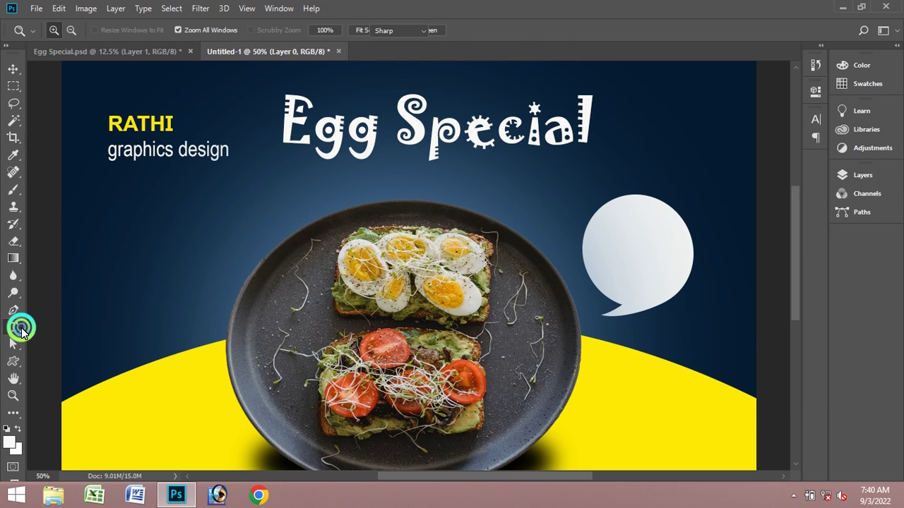
click(645, 281)
click(502, 29)
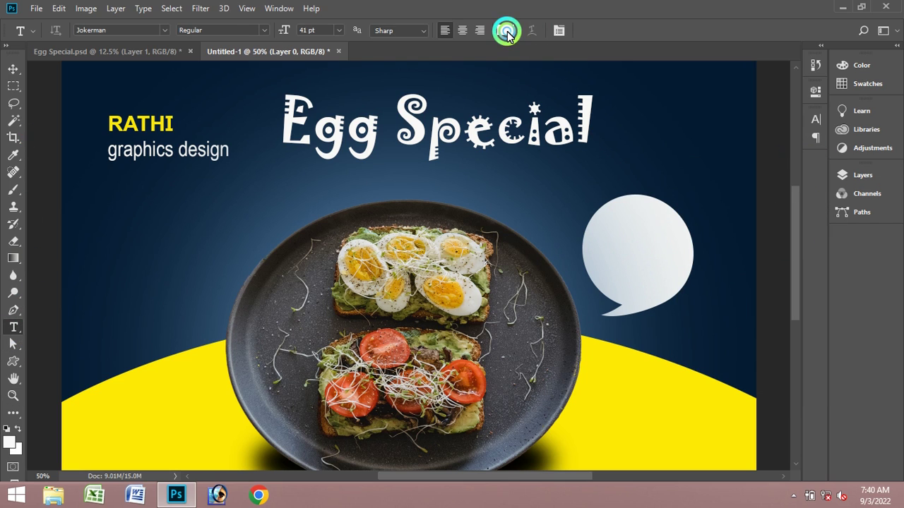
click(662, 170)
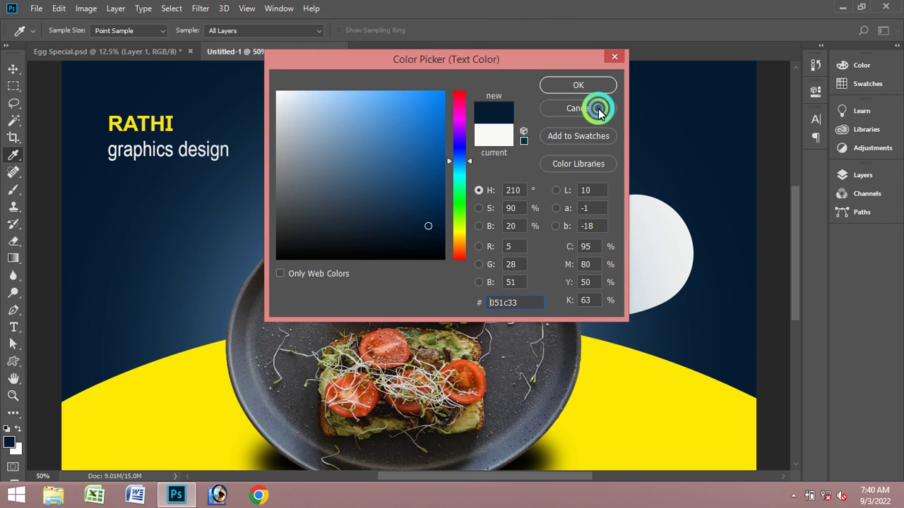
click(595, 84)
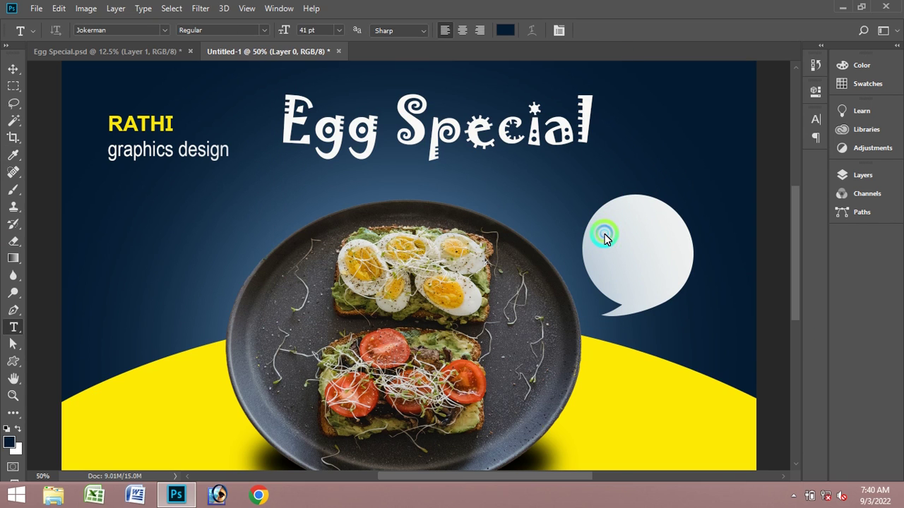
click(605, 234)
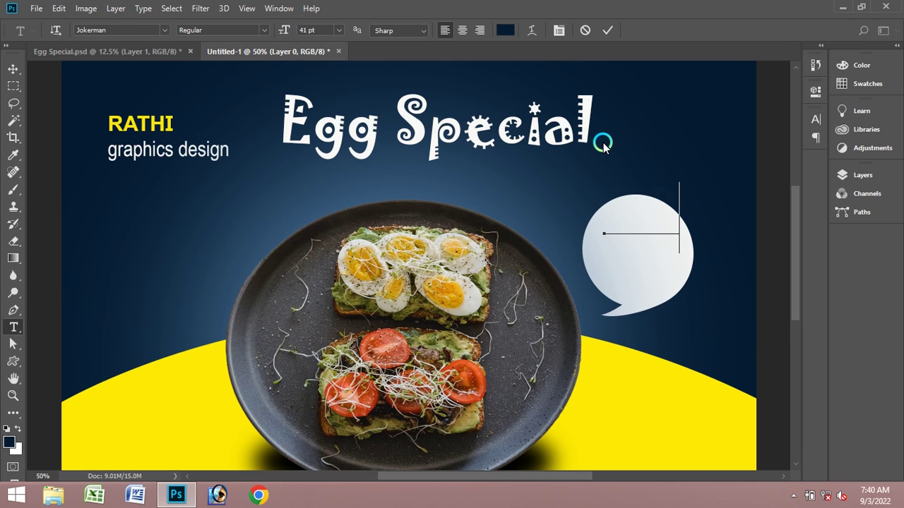
click(607, 30)
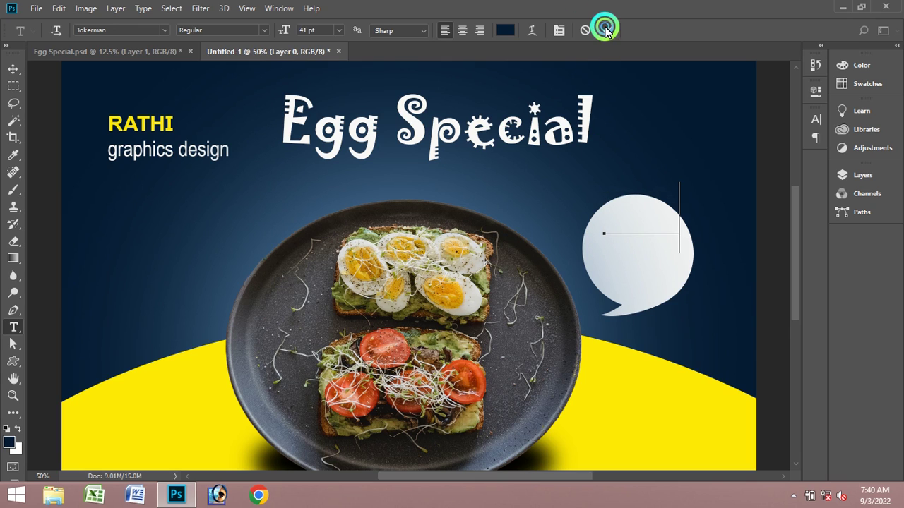
- Bring the 50 text layer to the front with Layer > Arrange and drag it down into the bubble
click(13, 69)
click(380, 111)
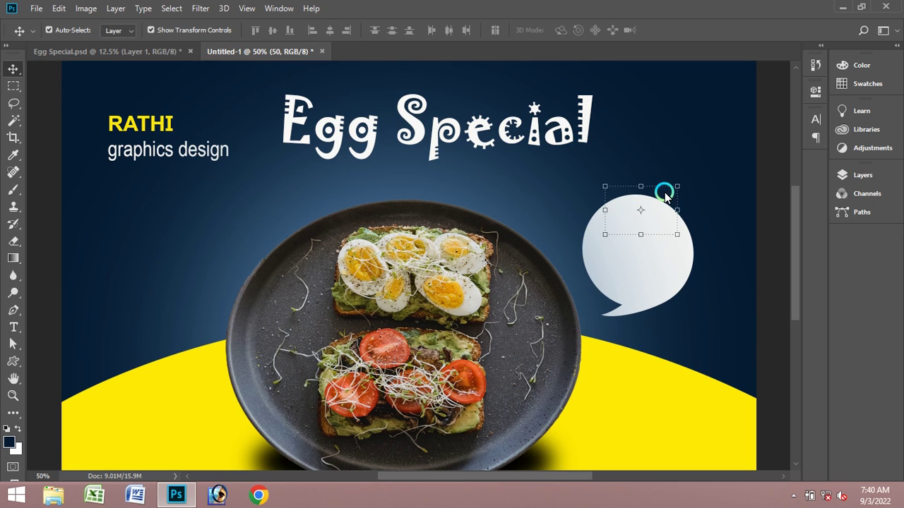
click(98, 9)
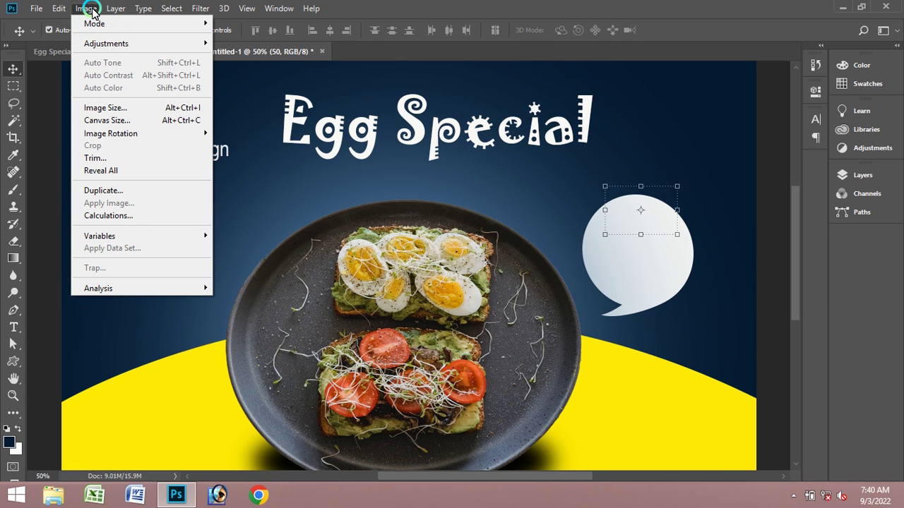
mouse_move(115, 9)
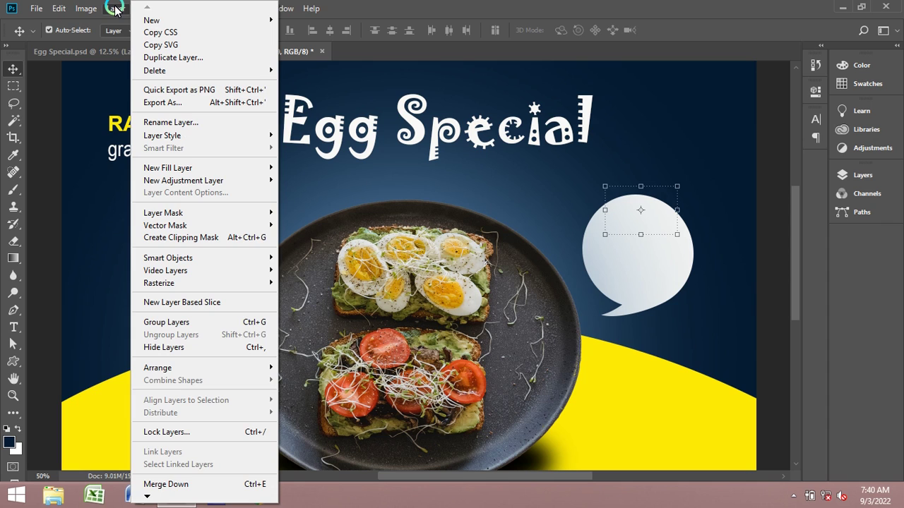
mouse_move(225, 365)
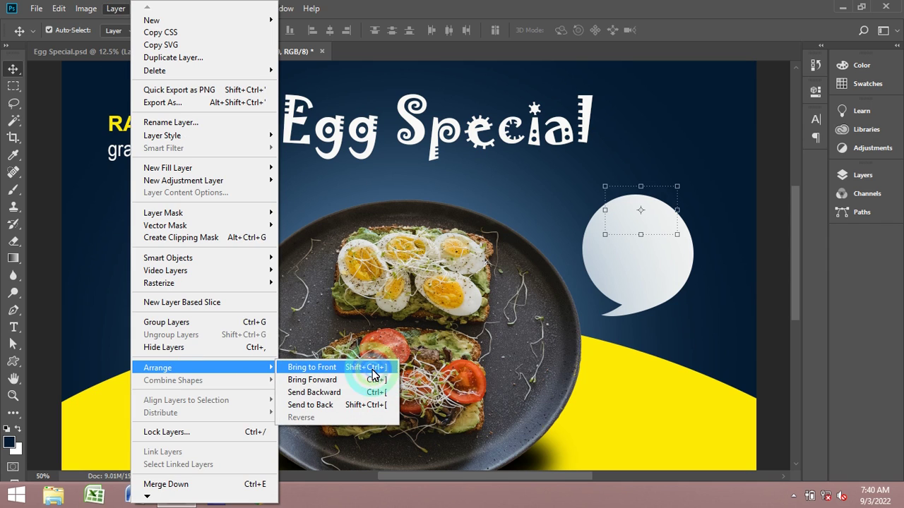
click(371, 369)
drag(648, 214, 636, 247)
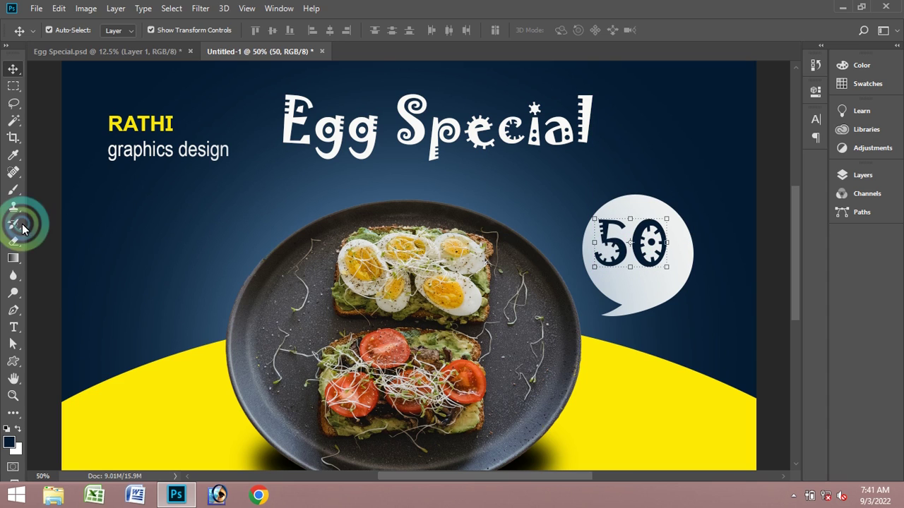
- Change the 50 text's font to Arial Regular
click(13, 327)
click(633, 249)
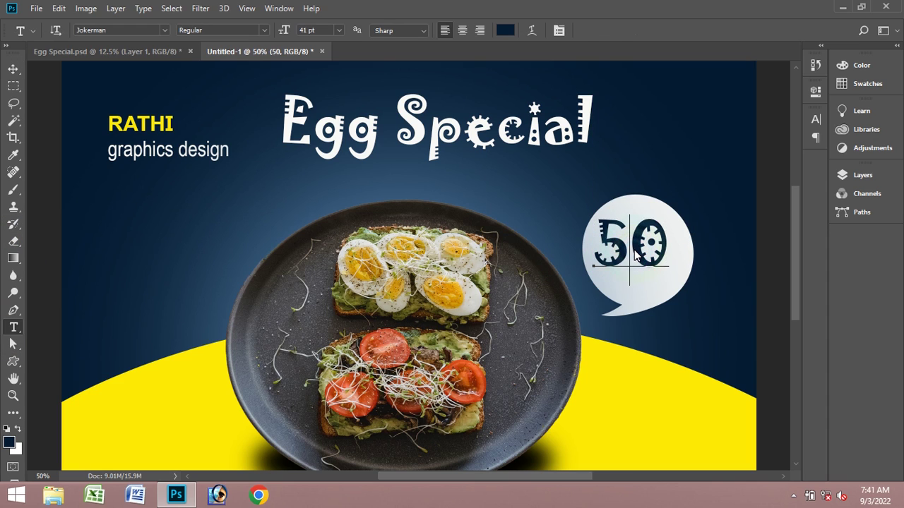
key(ctrl+a)
click(116, 33)
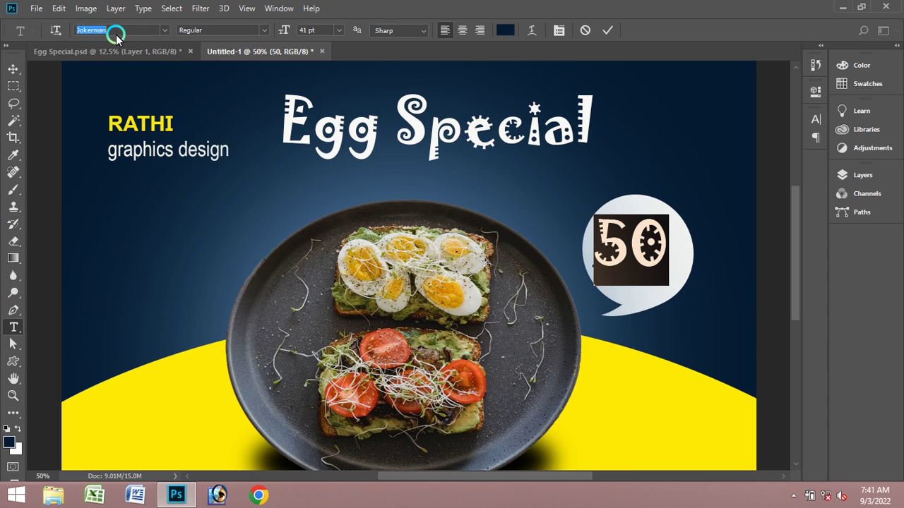
text(ar)
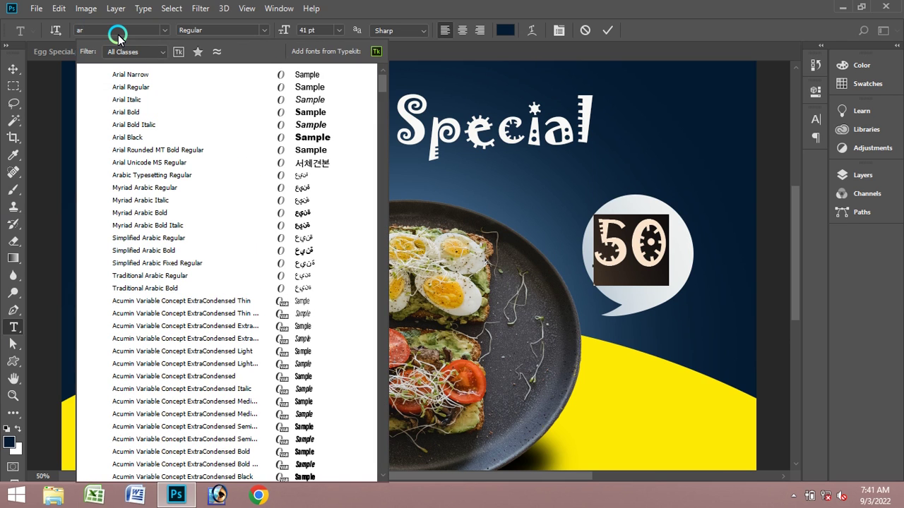
text(ial)
key(Return)
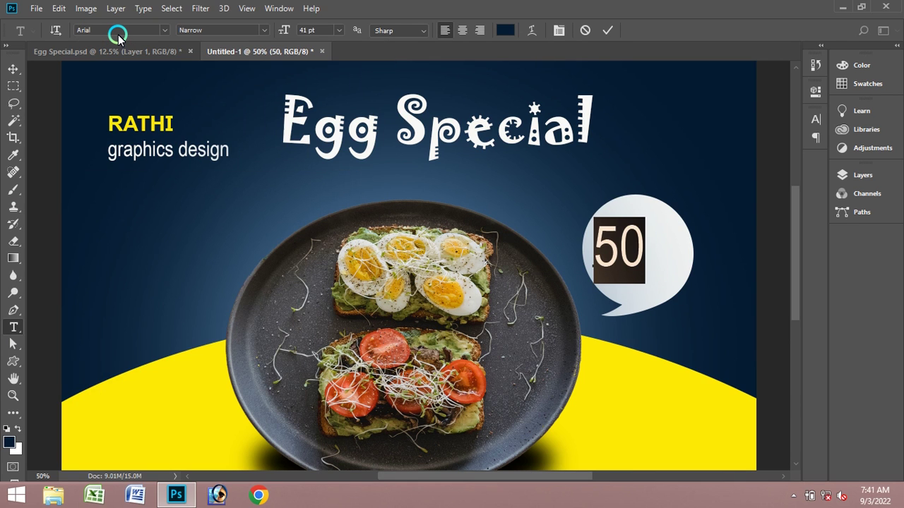
click(256, 30)
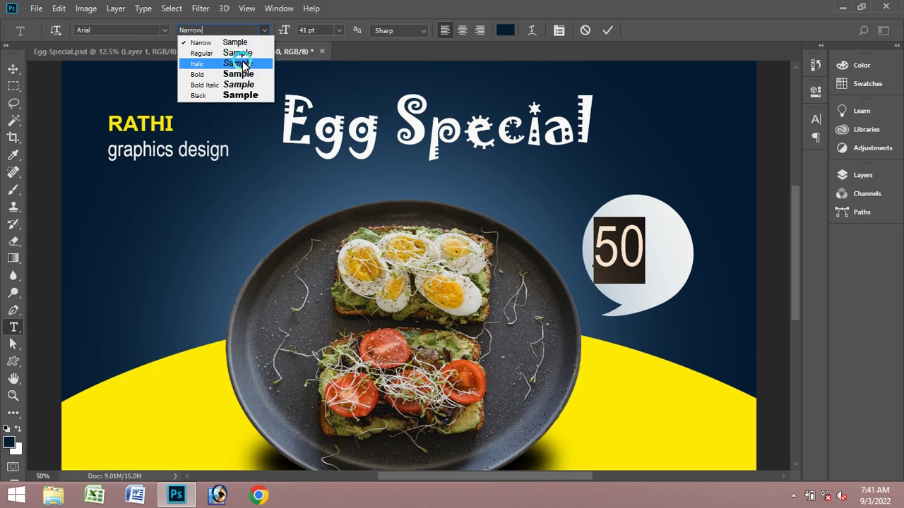
click(245, 55)
- Add a % sign and set the 50% text to 30 pt
click(663, 253)
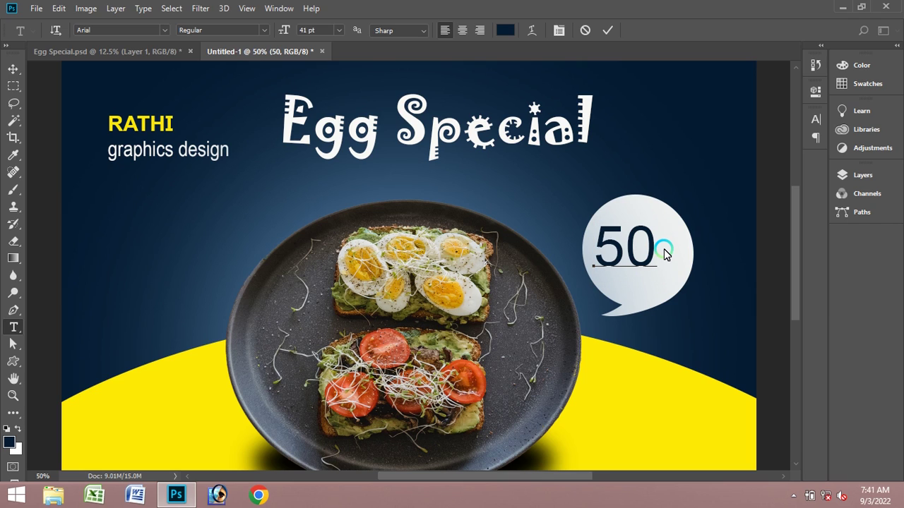
text(%)
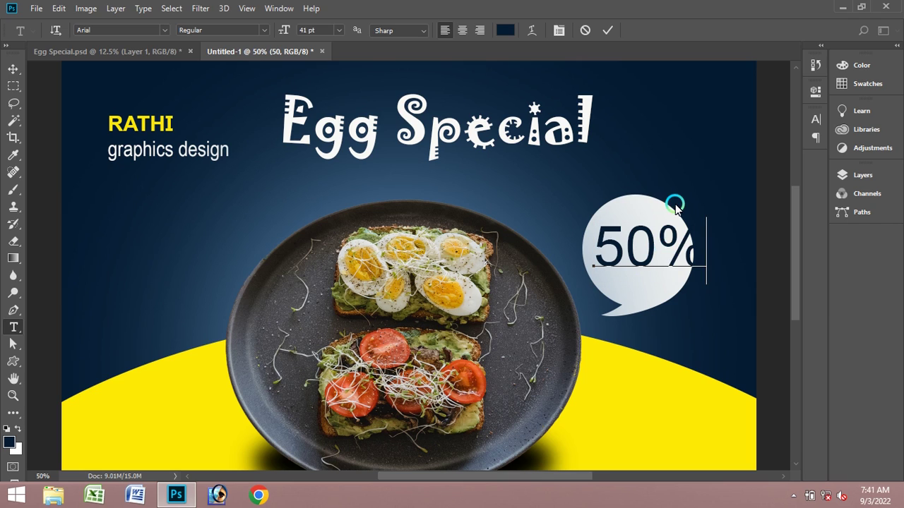
key(ctrl+a)
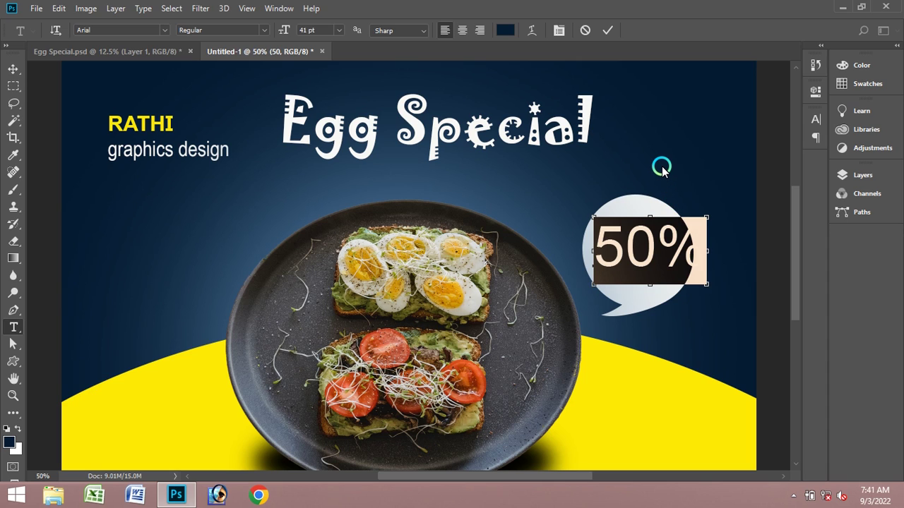
key(ctrl+shift+comma)
key(ctrl+shift+comma)
key(ctrl+shift+comma)
key(ctrl+shift+comma)
key(ctrl+shift+comma)
key(ctrl+shift+comma)
key(ctrl+shift+comma)
key(ctrl+shift+comma)
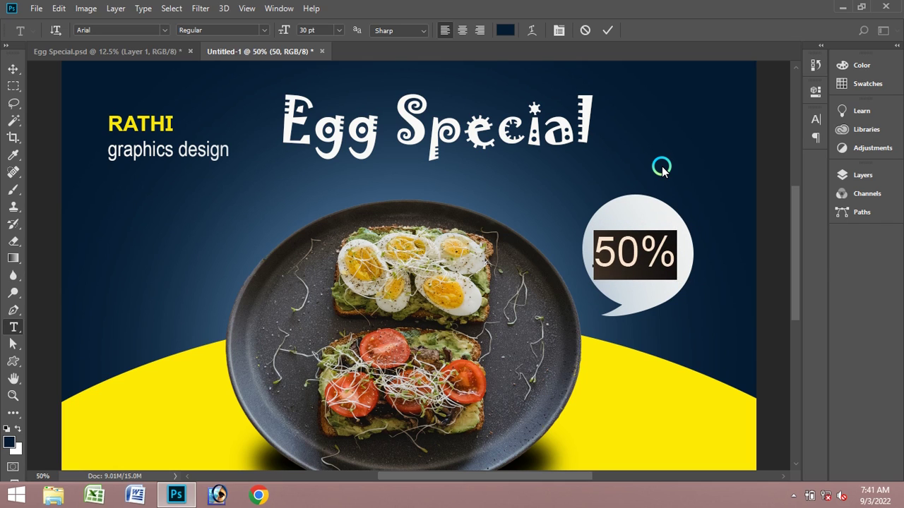
click(339, 30)
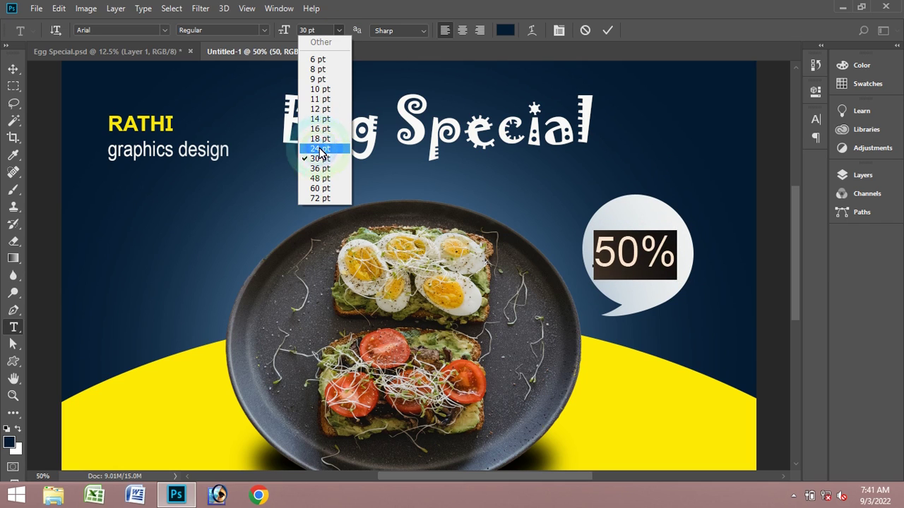
click(332, 151)
click(339, 31)
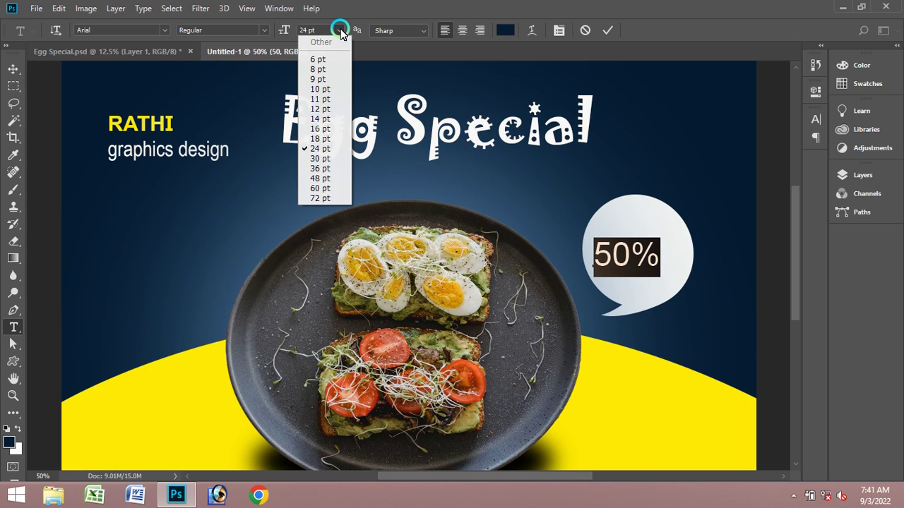
click(321, 160)
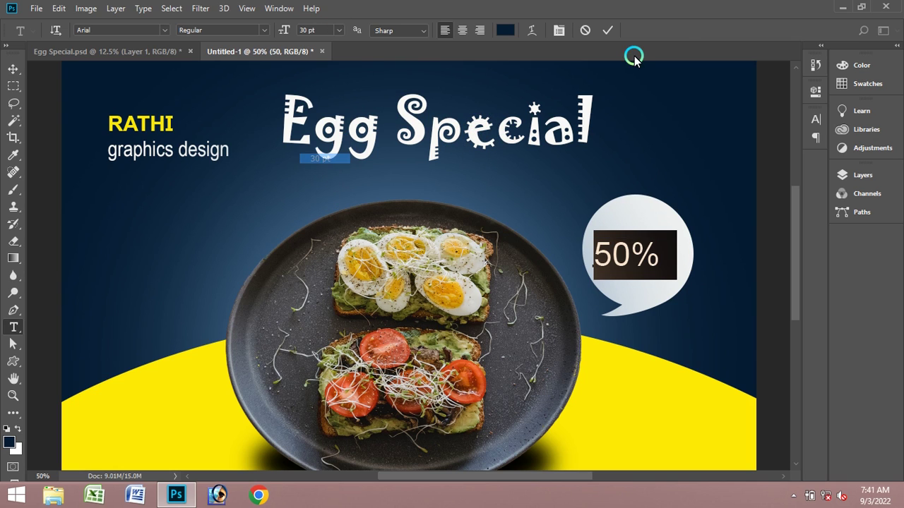
click(603, 30)
- Move the 50% text slightly up inside the speech bubble
click(12, 68)
click(684, 233)
click(635, 253)
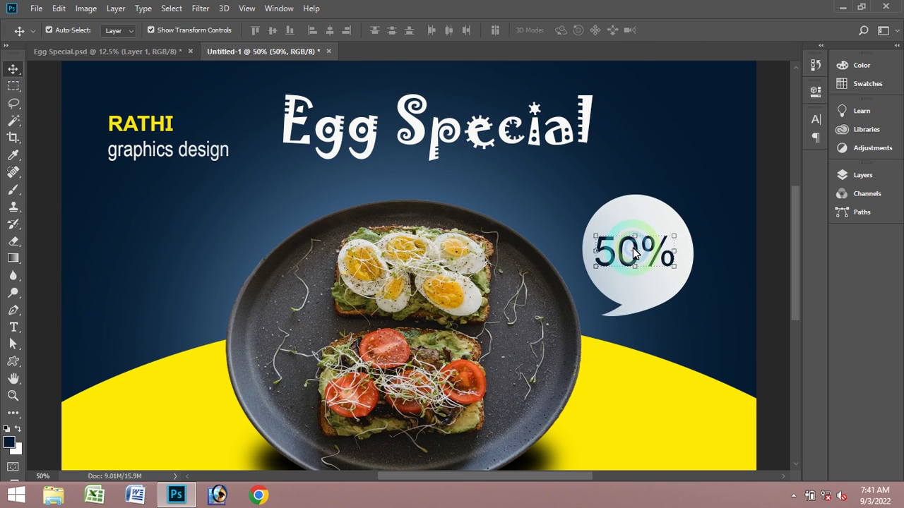
drag(634, 253, 634, 237)
click(438, 205)
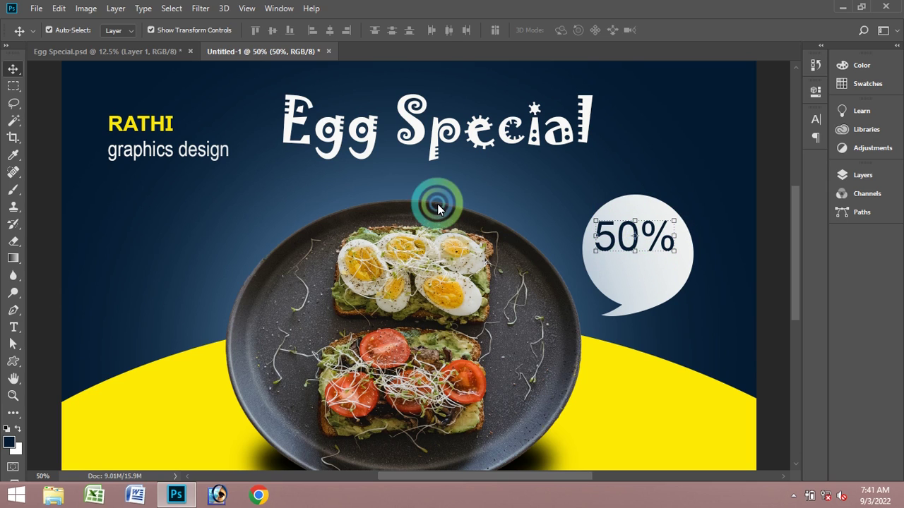
click(174, 173)
click(14, 326)
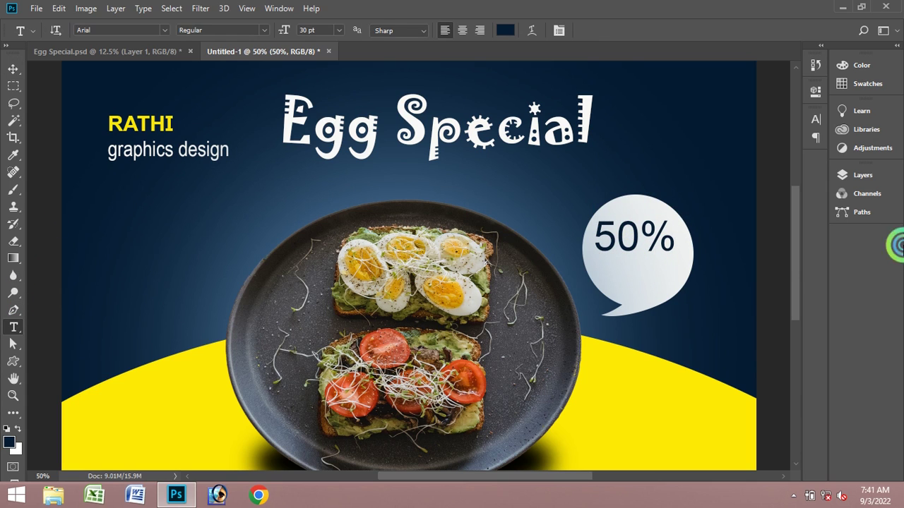
- Type 'off' on a second line below 50% and try the alignment options
click(676, 243)
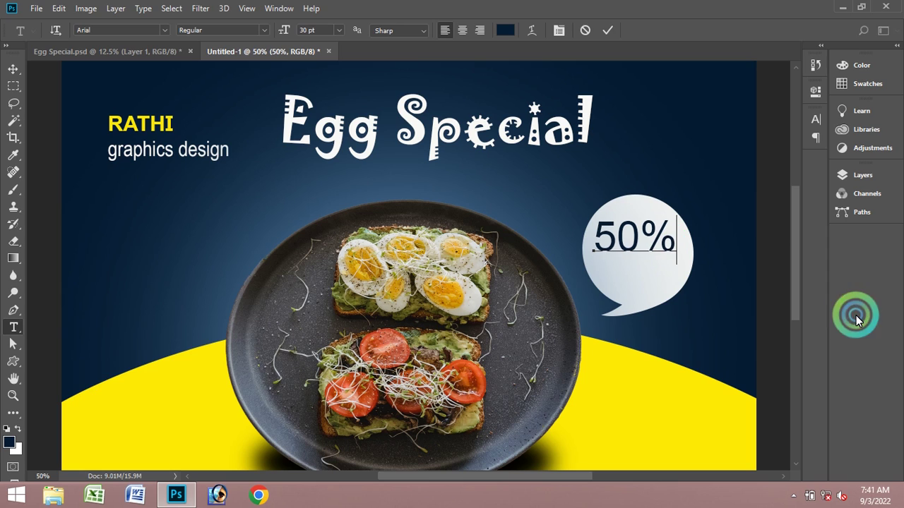
text(o)
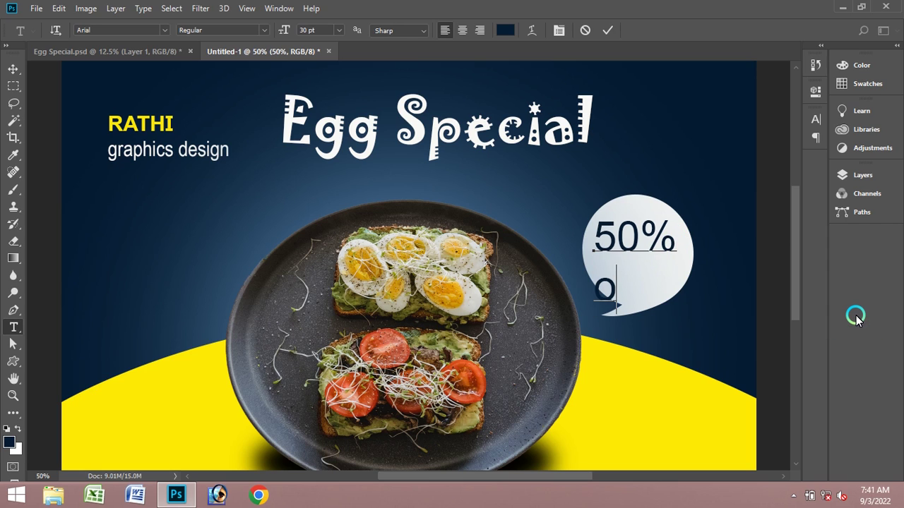
text(ff)
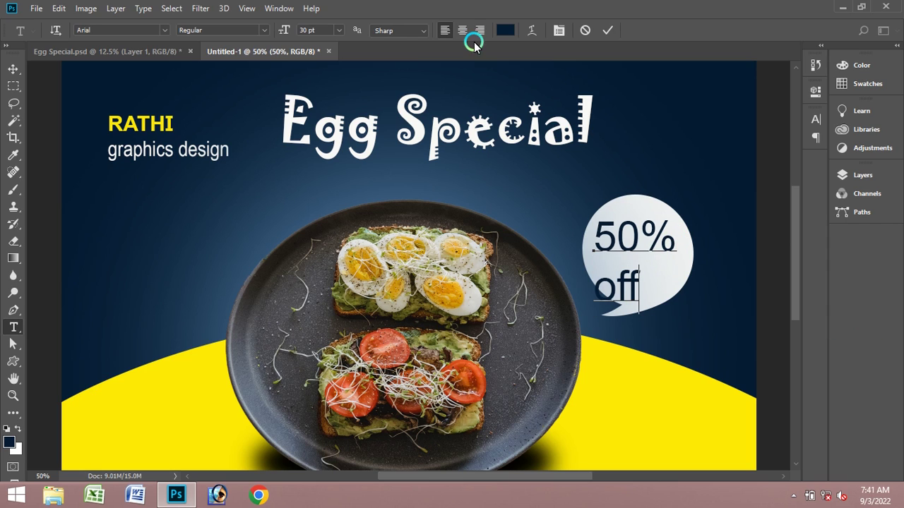
click(481, 30)
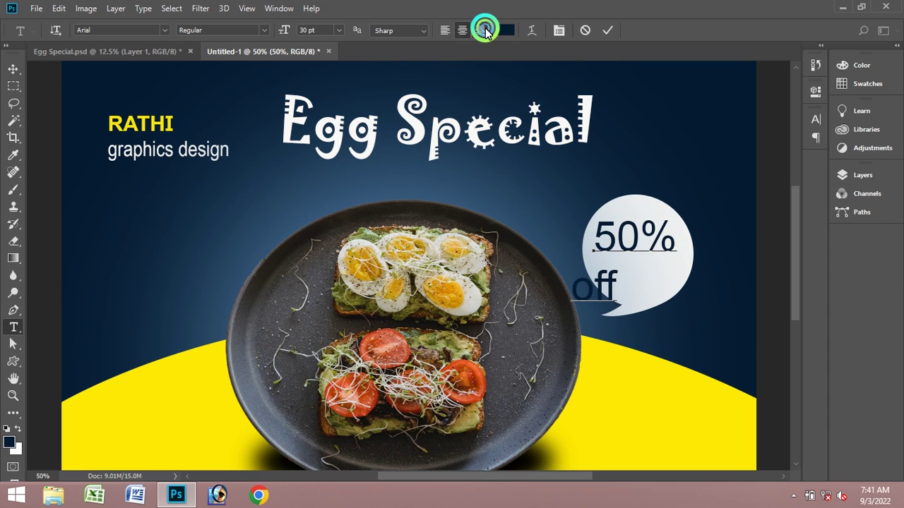
click(486, 31)
click(453, 32)
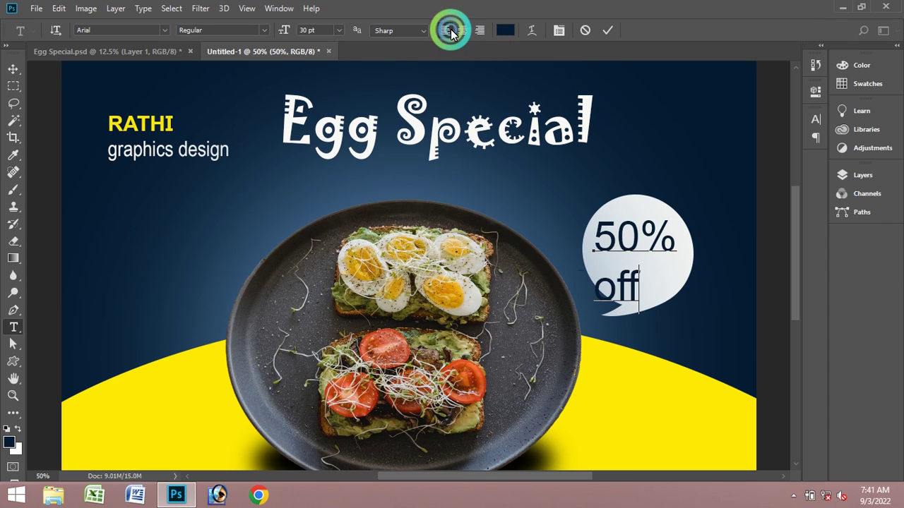
click(602, 36)
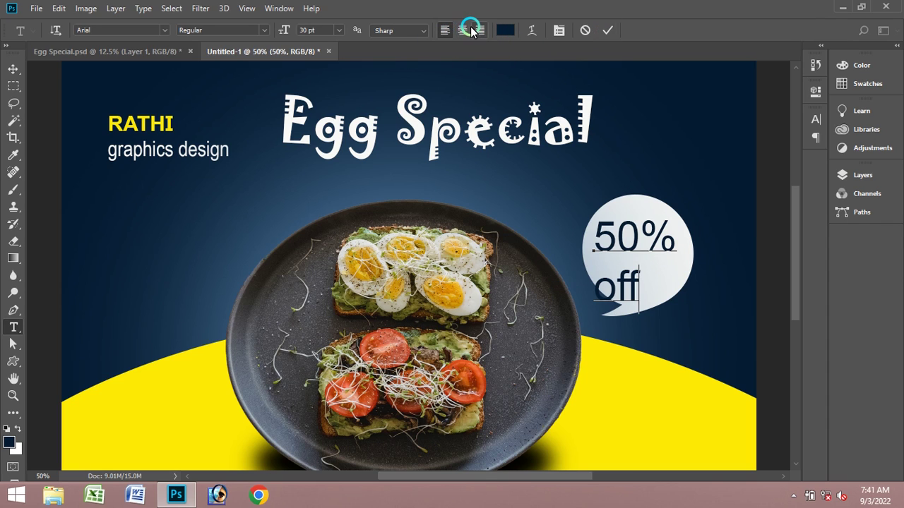
click(463, 30)
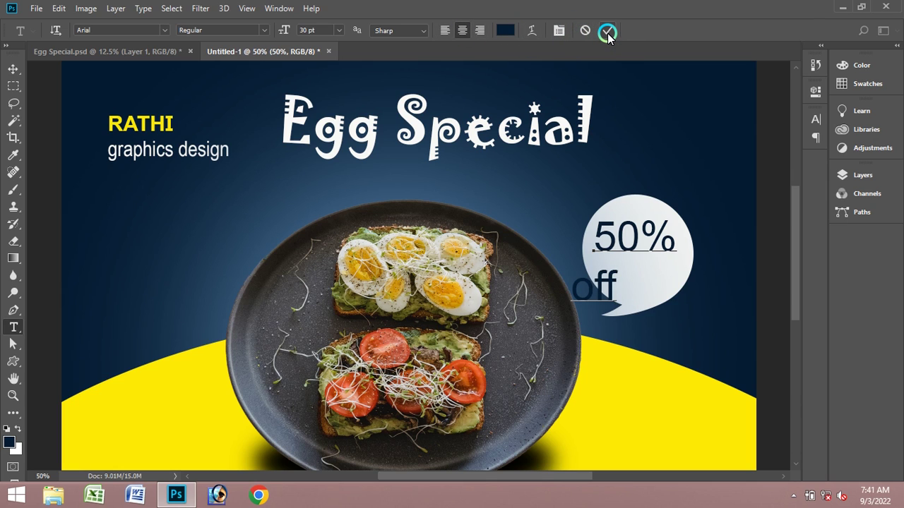
click(607, 33)
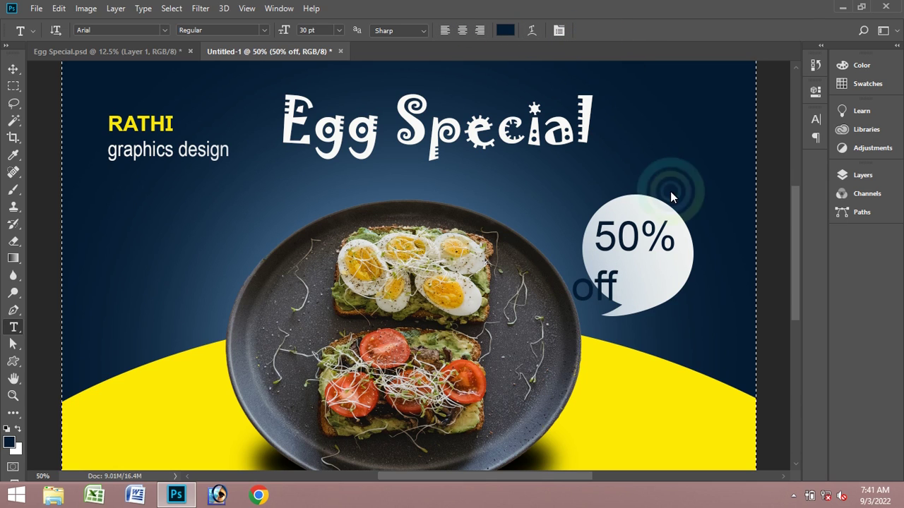
- Select all of the 50% off text and centre-align both lines
click(629, 240)
key(ctrl+a)
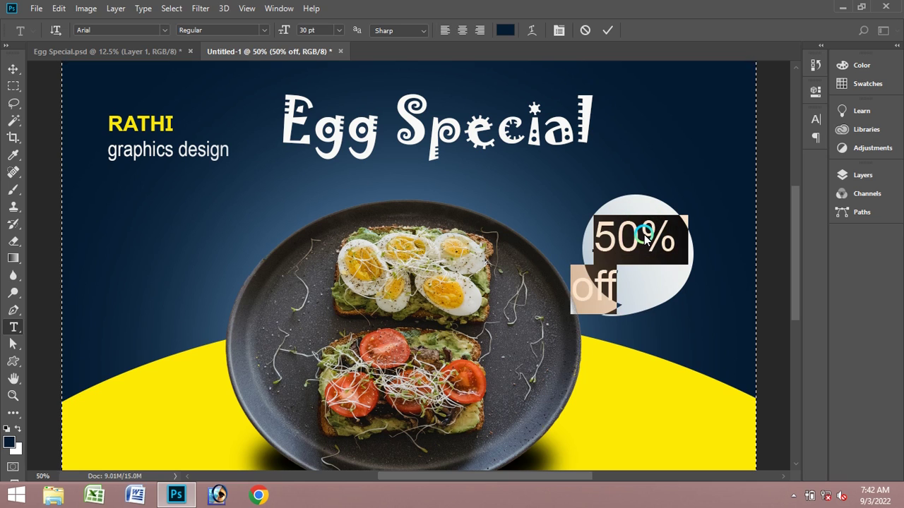
click(462, 31)
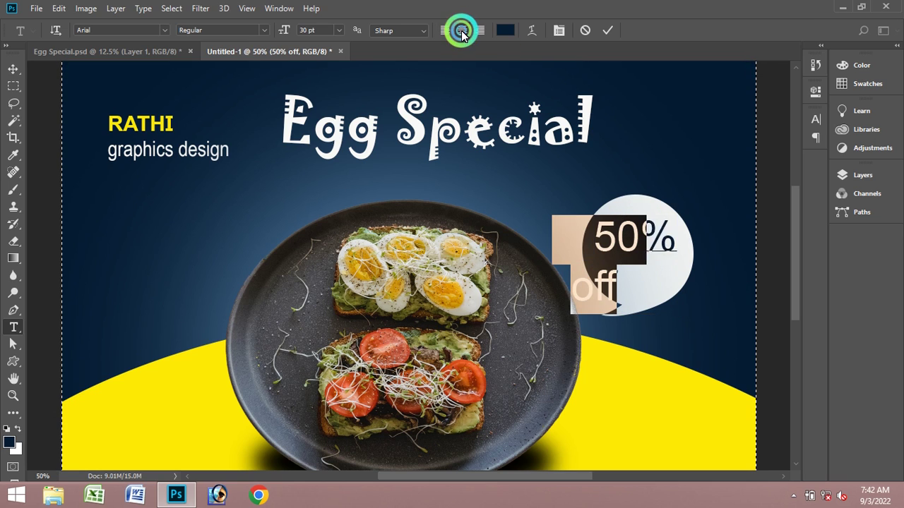
click(461, 31)
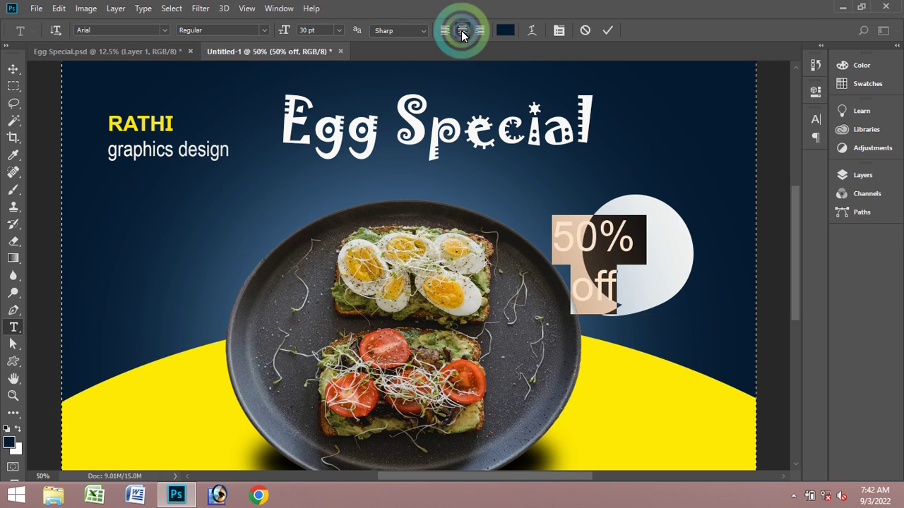
click(609, 30)
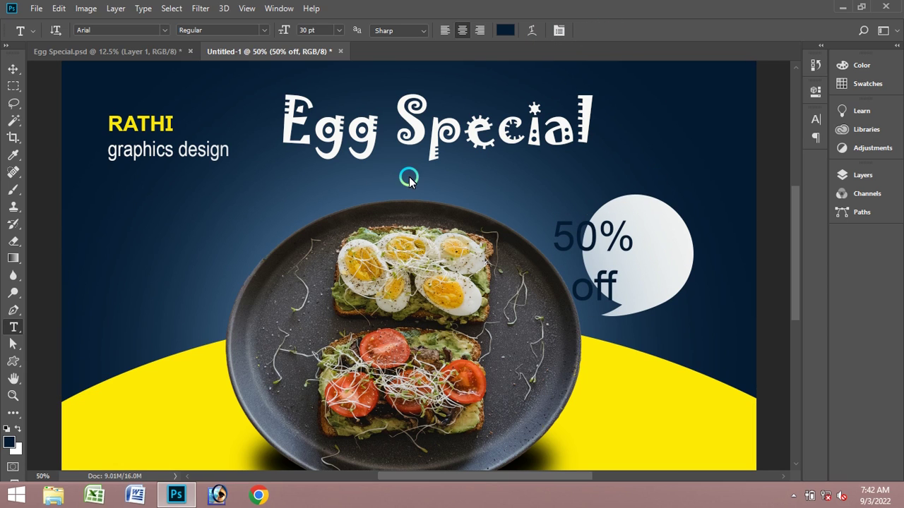
click(14, 69)
click(584, 227)
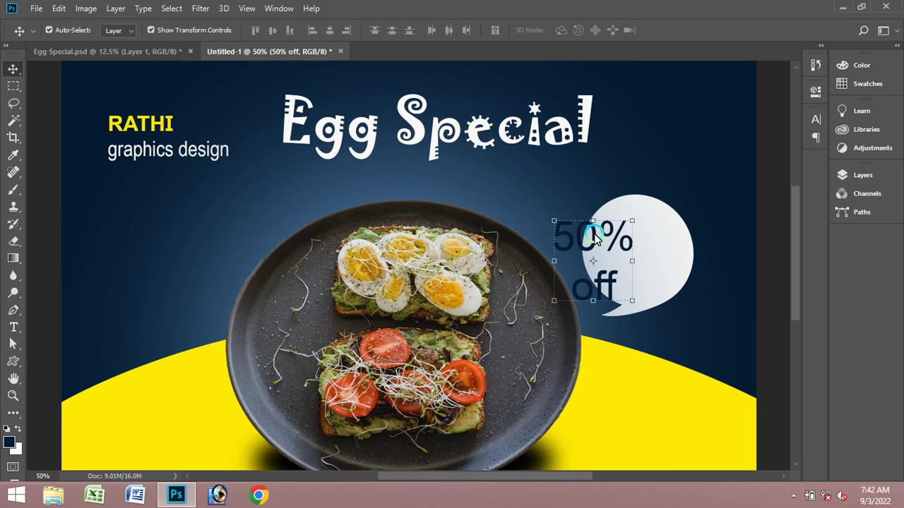
- Drag the 50% off text into the bubble and shrink 'off' to 23 pt
drag(594, 239, 640, 232)
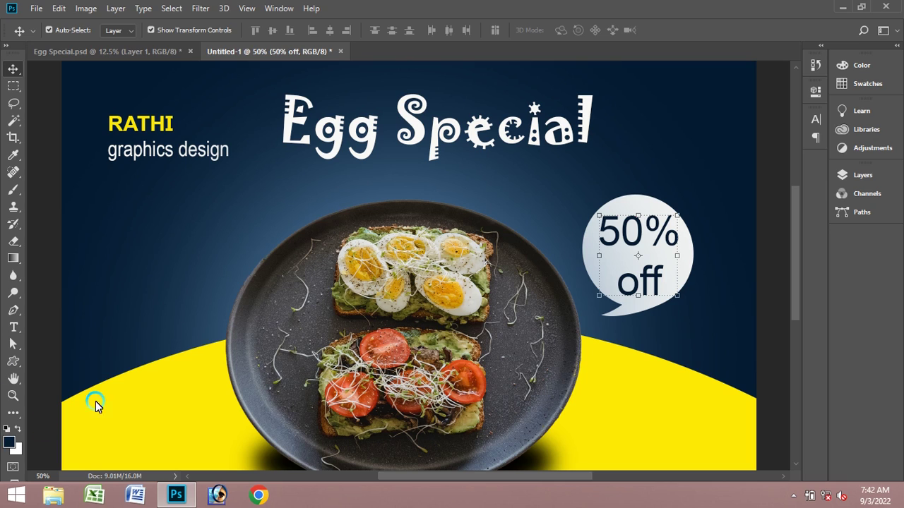
click(13, 326)
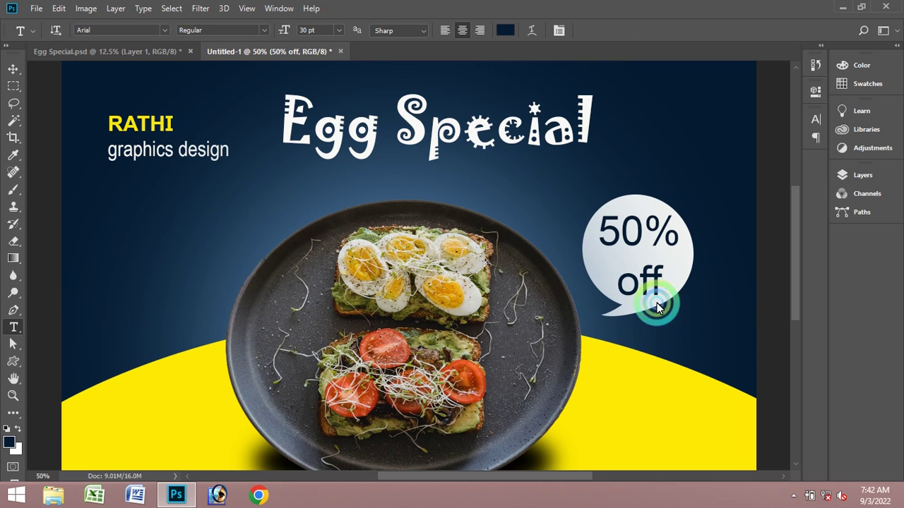
drag(621, 288, 685, 290)
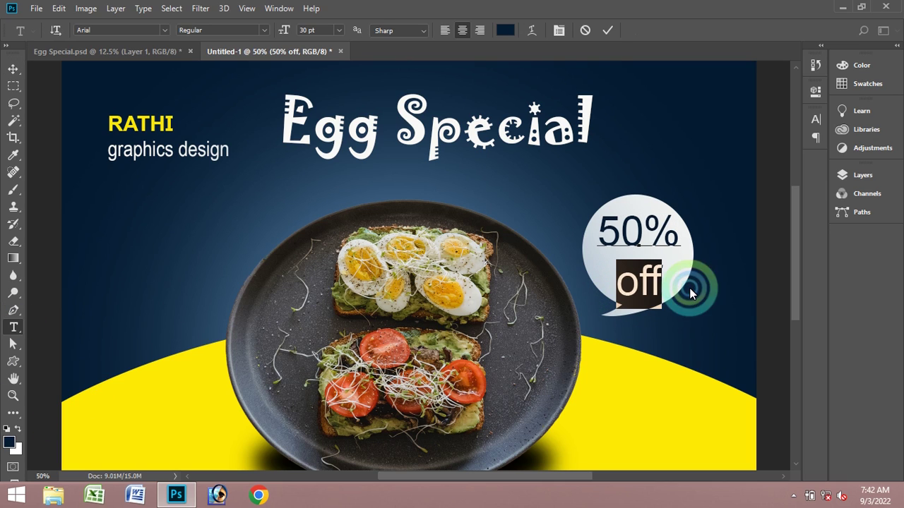
key(ctrl+shift+comma)
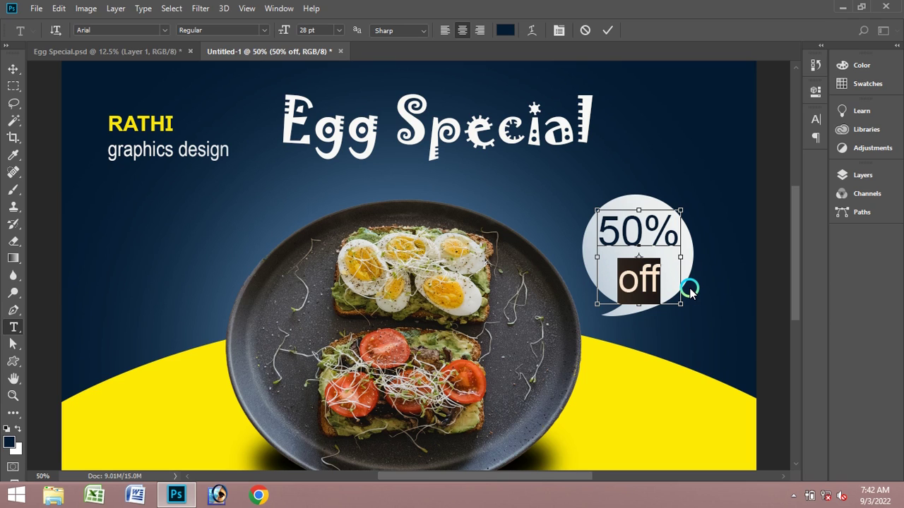
key(ctrl+shift+comma)
key(ctrl+shift+comma)
key(ctrl+shift+comma)
key(ctrl+shift+comma)
key(ctrl+shift+comma)
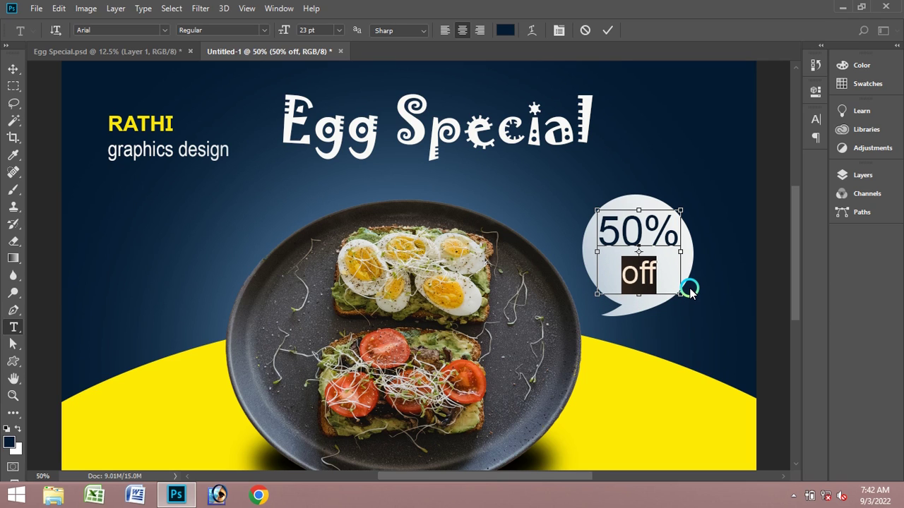
click(617, 240)
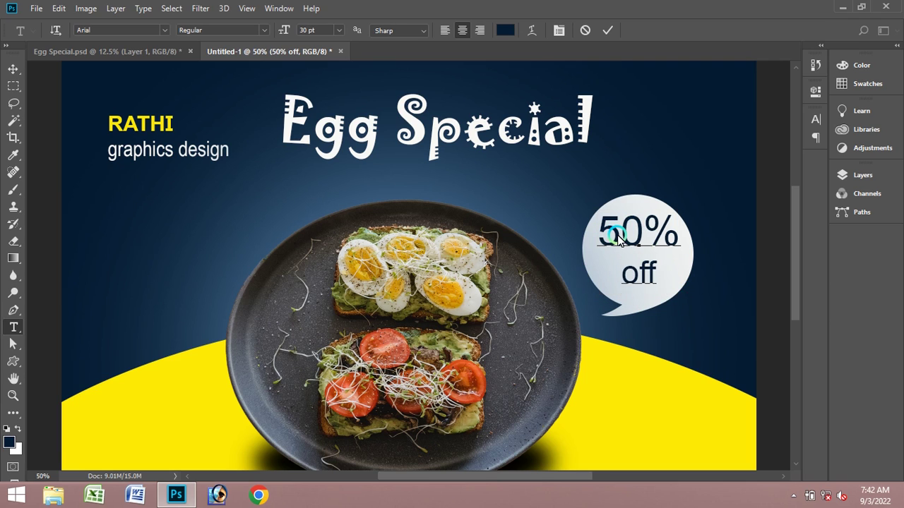
- Make the 50 in the bubble text Arial Bold
key(shift+Left)
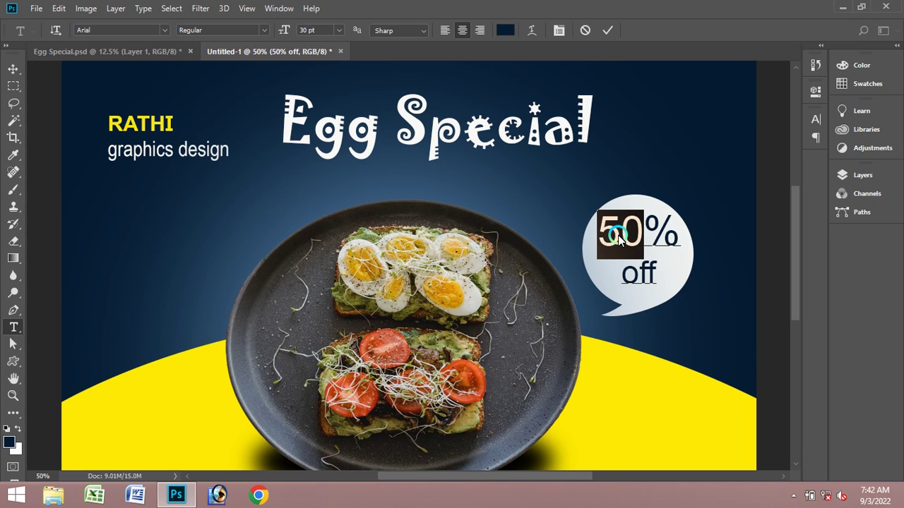
key(shift+Right)
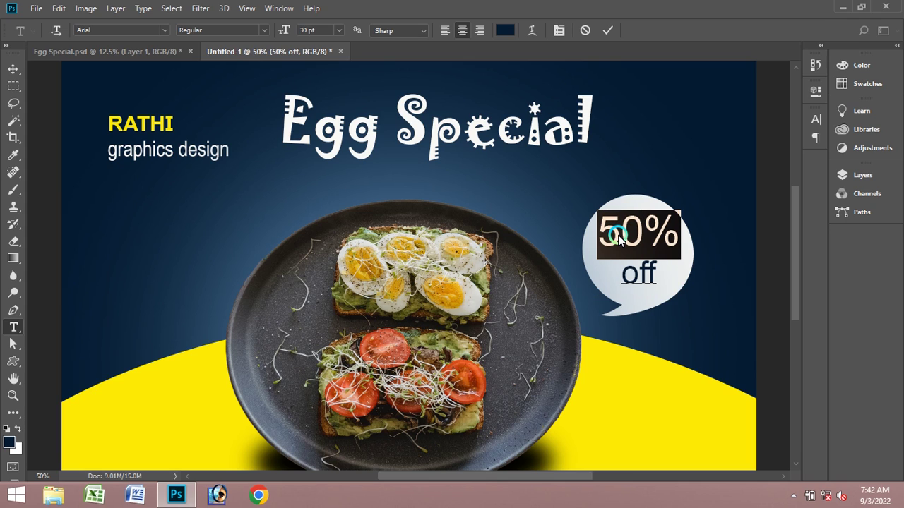
key(shift+Left)
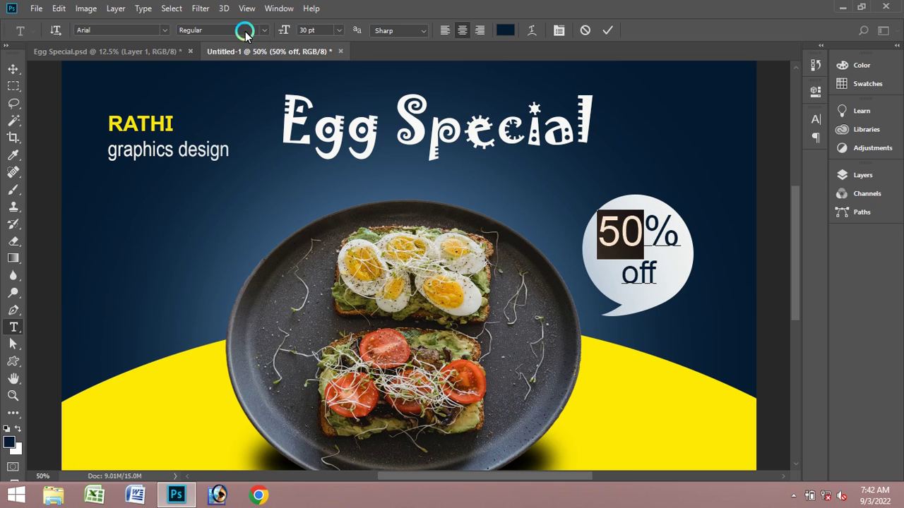
click(259, 34)
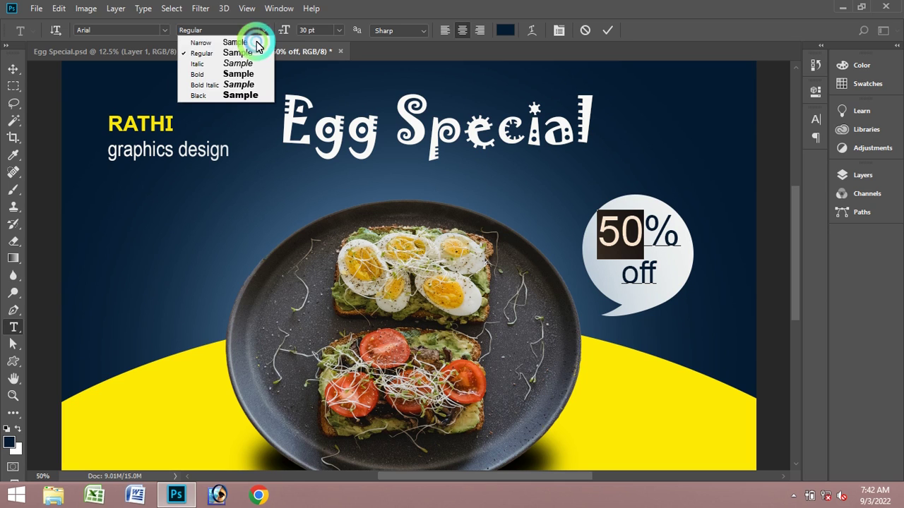
click(243, 75)
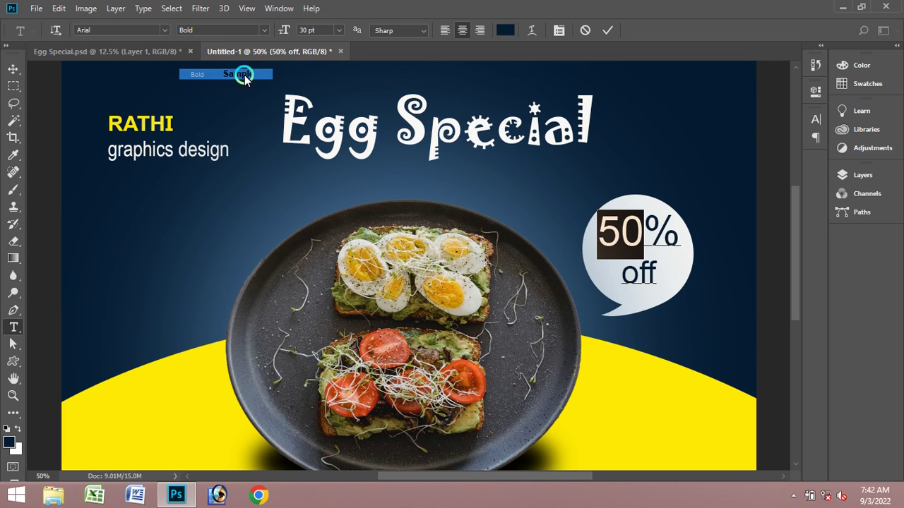
click(604, 29)
- Shrink the % sign to 25 pt
drag(644, 232, 680, 233)
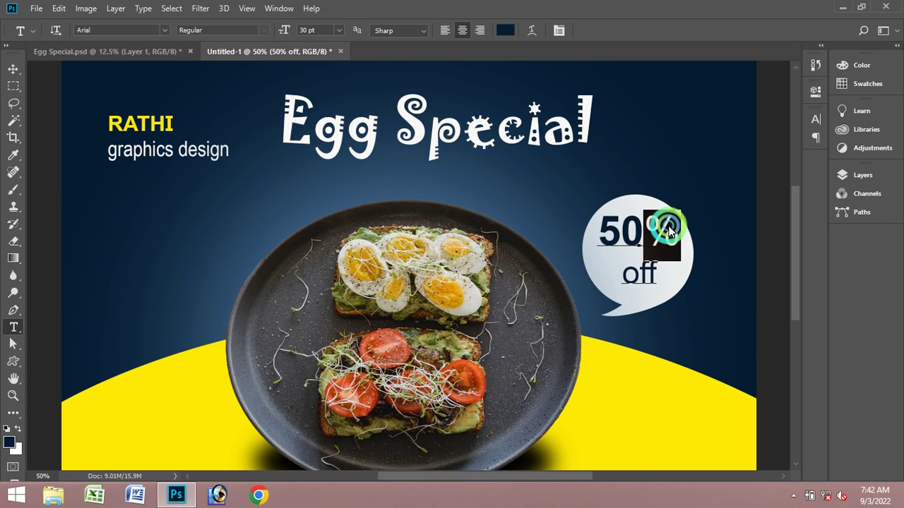
key(ctrl+shift+comma)
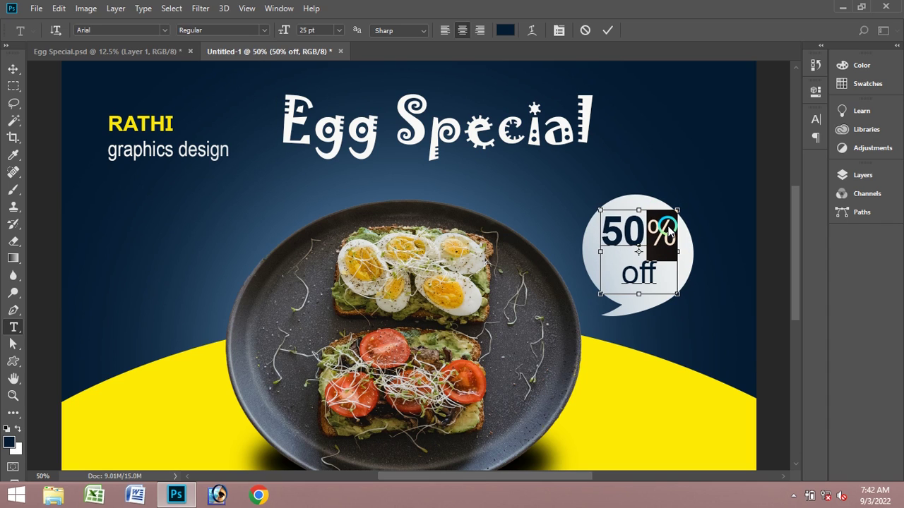
click(607, 30)
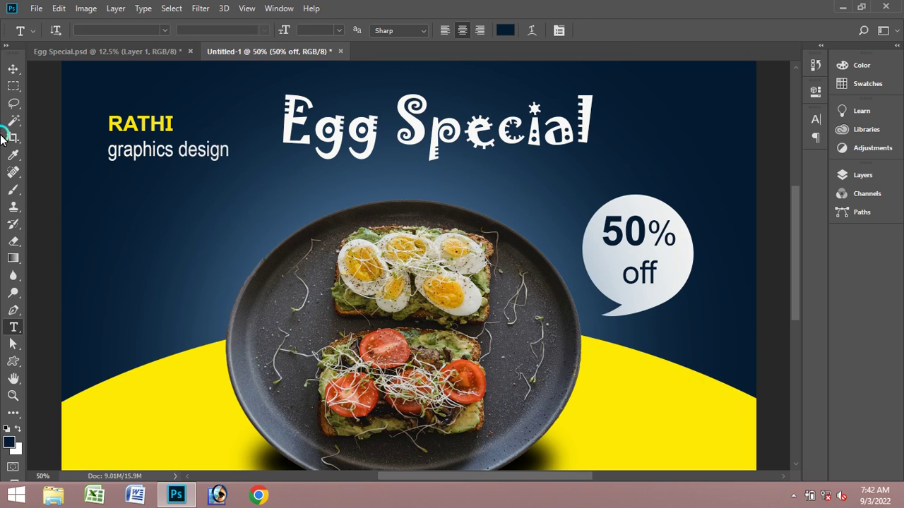
click(13, 68)
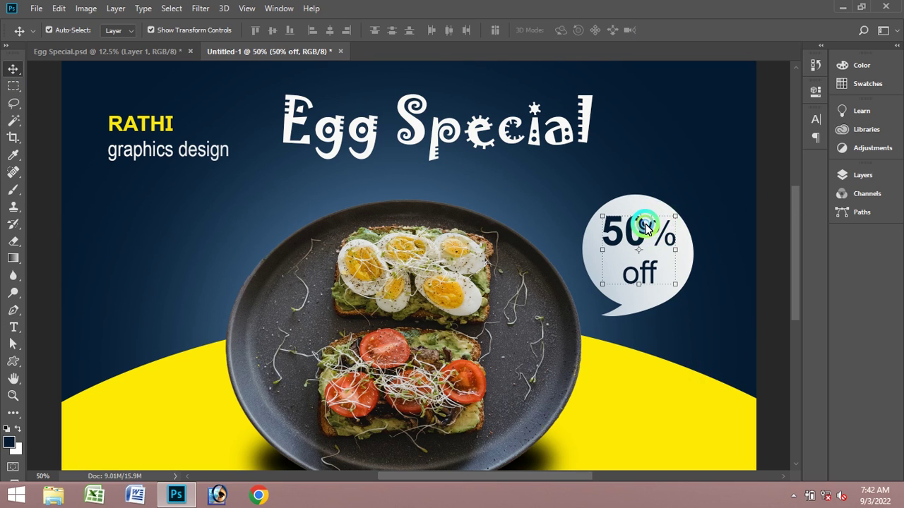
- Lower the 50% off text about 0.1 in inside the bubble, then select the yellow curve layer
drag(645, 227, 646, 236)
click(651, 393)
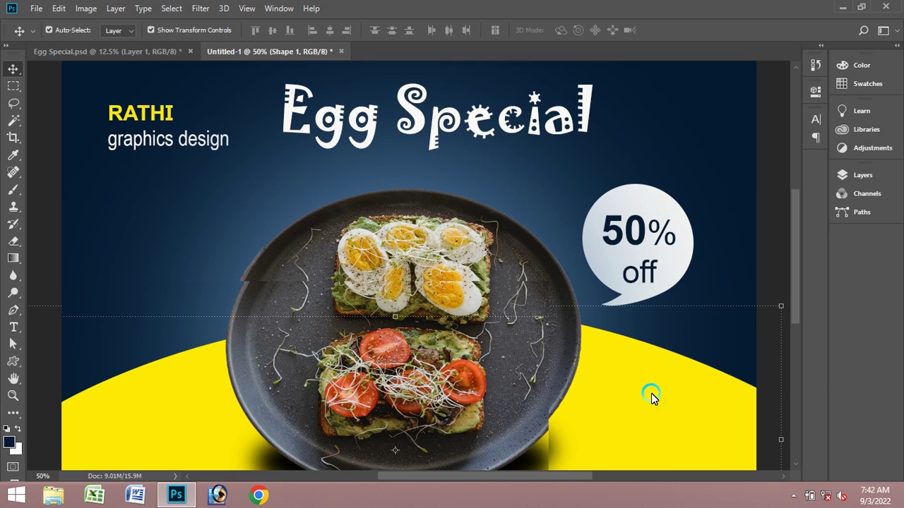
scroll(651, 393, down, 3)
scroll(651, 393, up, 1)
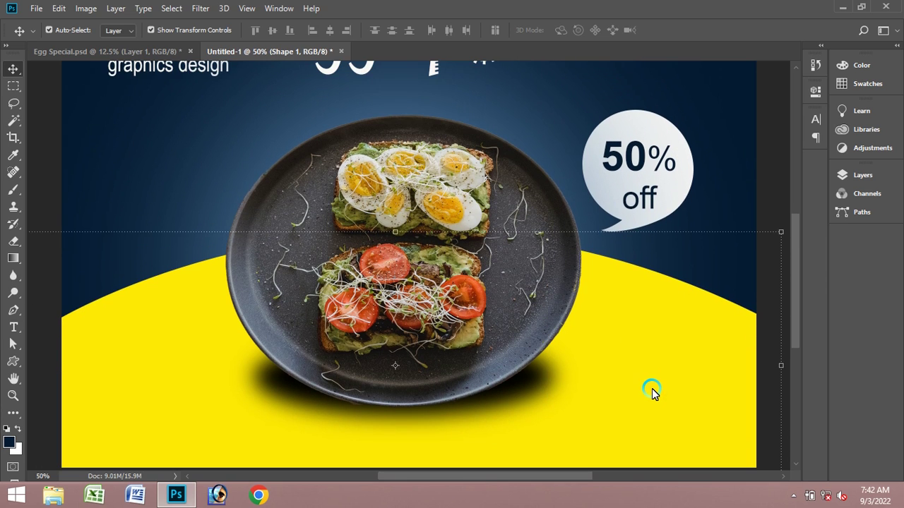
scroll(198, 159, up, 3)
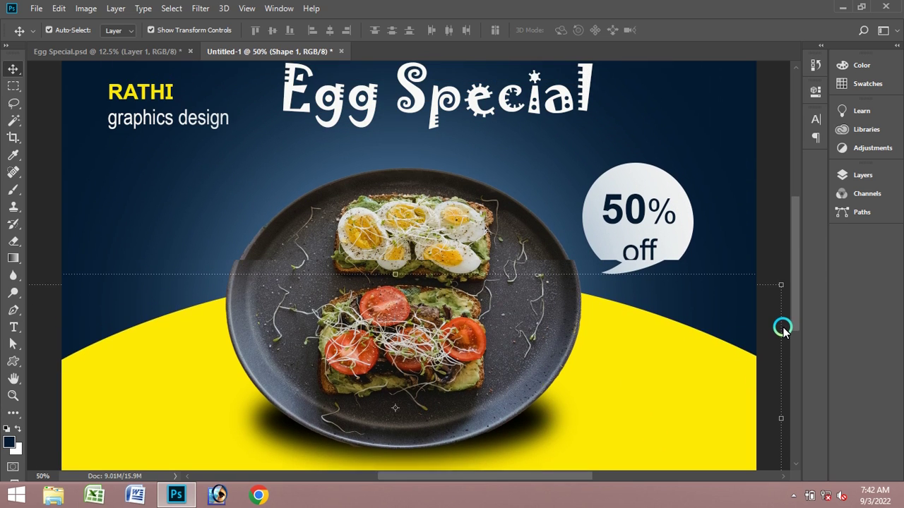
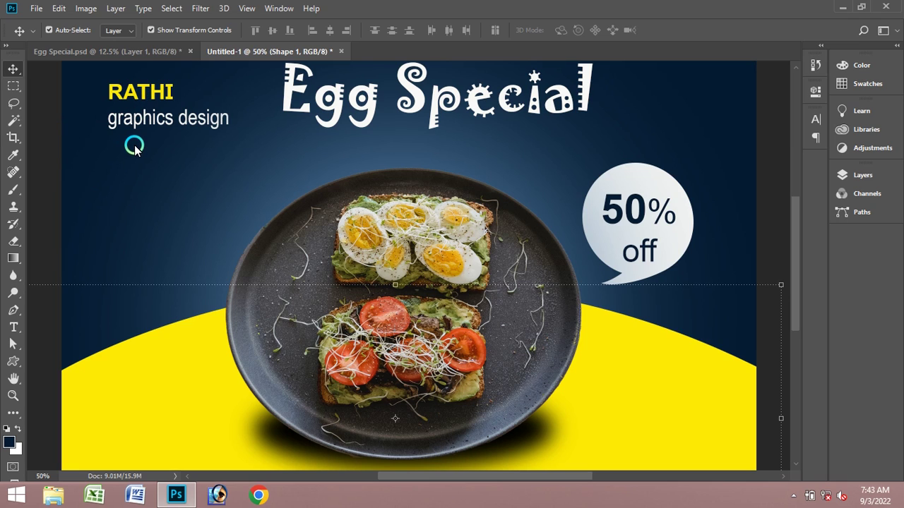
- Switch to the Type tool and set the text colour to white
click(14, 326)
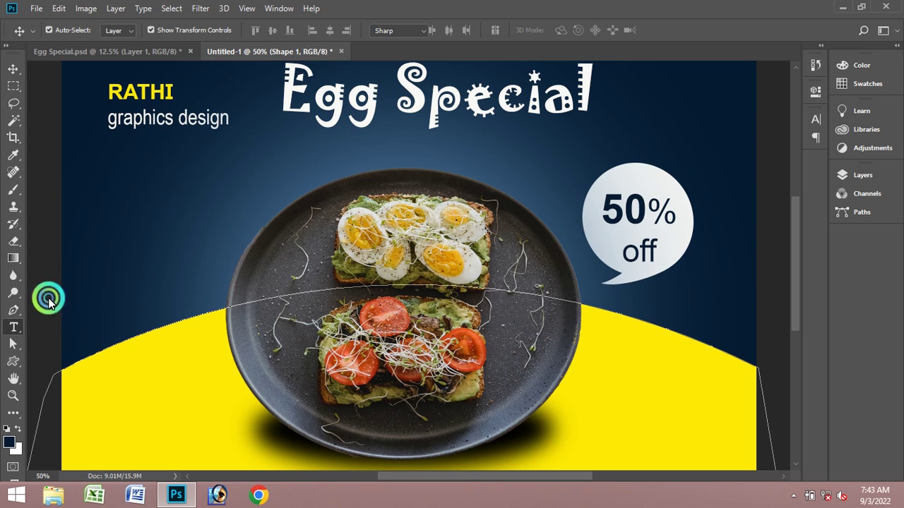
click(506, 31)
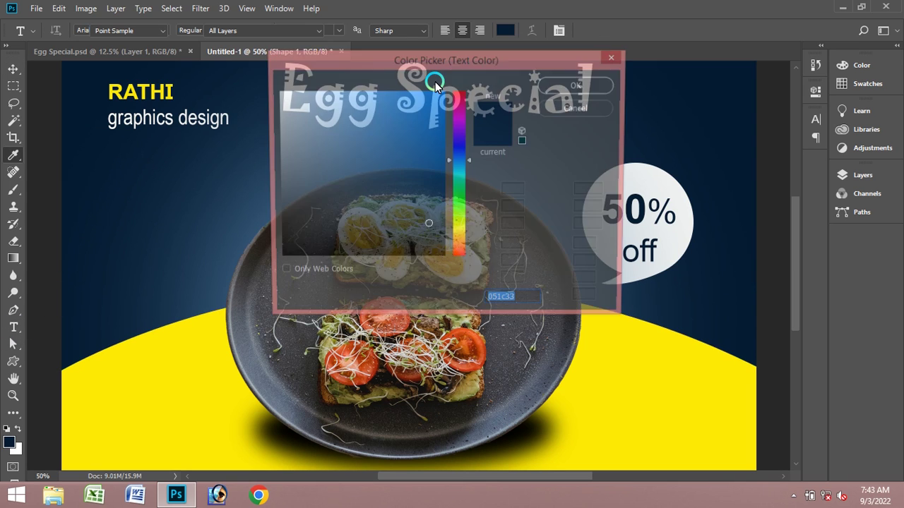
click(278, 96)
click(579, 84)
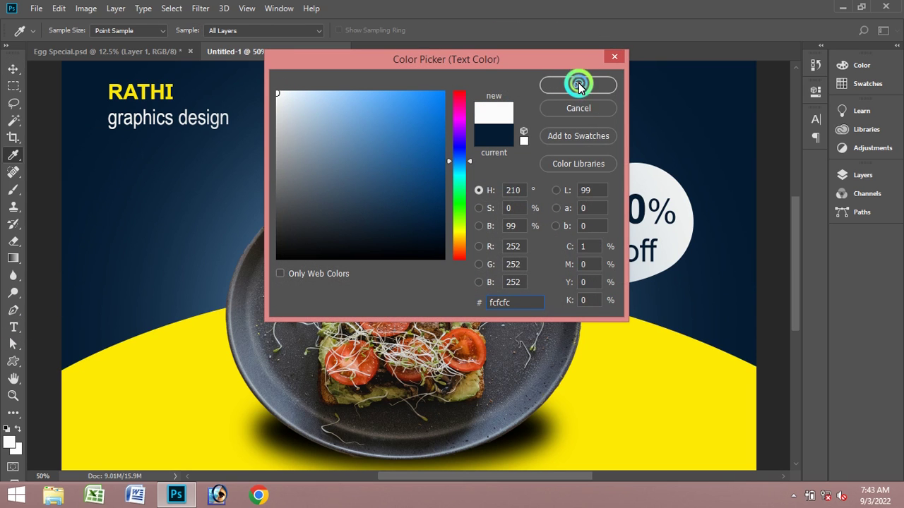
- Type 'Limited time only' on a new line below 'graphics design', fixing the typos
click(126, 157)
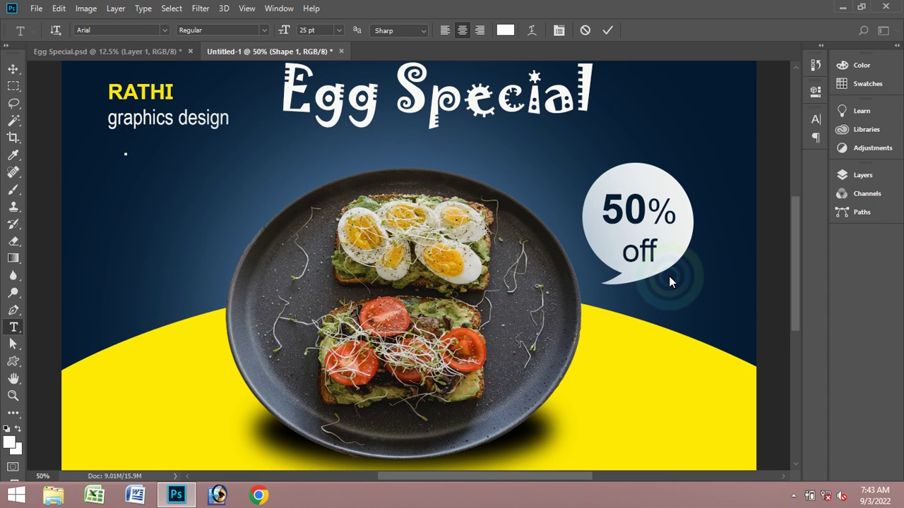
text(LIMI)
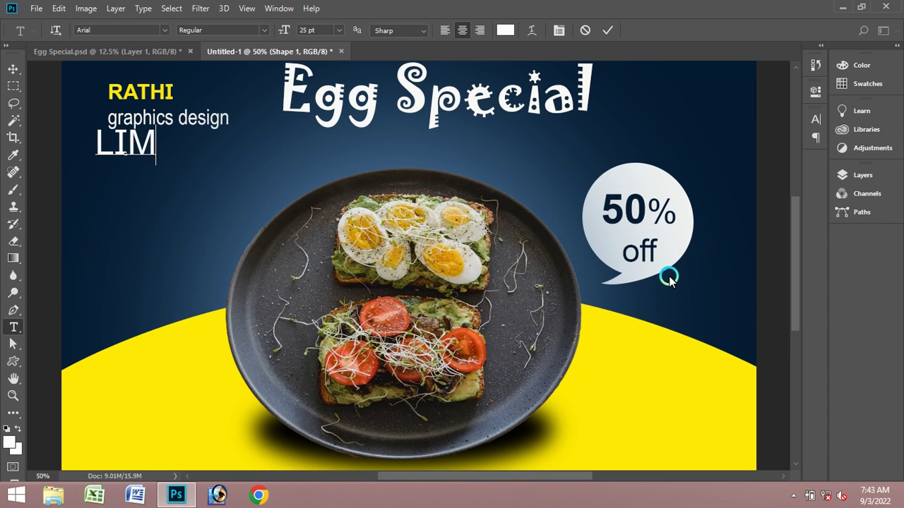
key(BackSpace)
key(BackSpace)
click(558, 30)
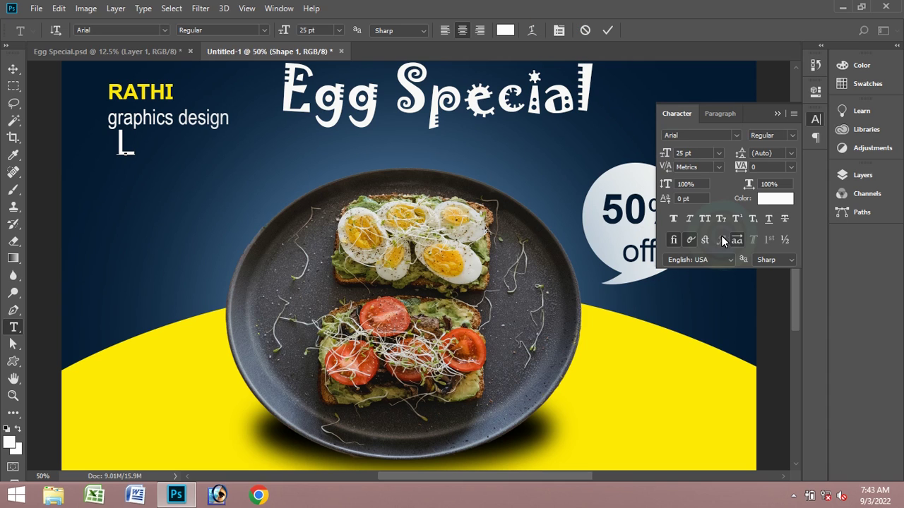
click(612, 35)
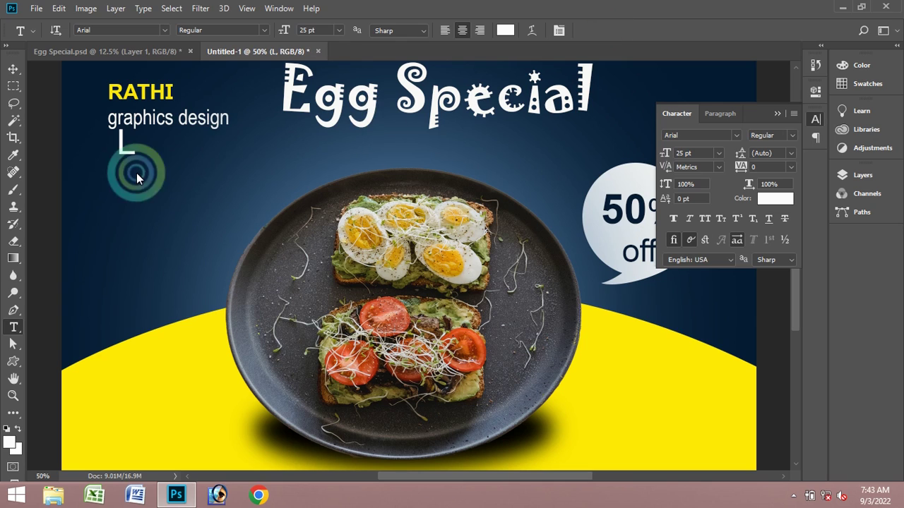
click(627, 247)
text(imi)
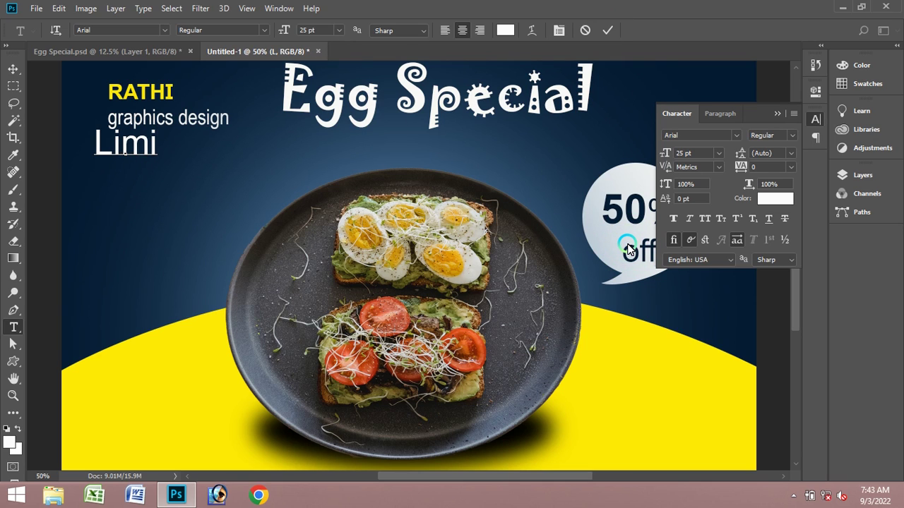
text(td)
key(BackSpace)
key(BackSpace)
text(e)
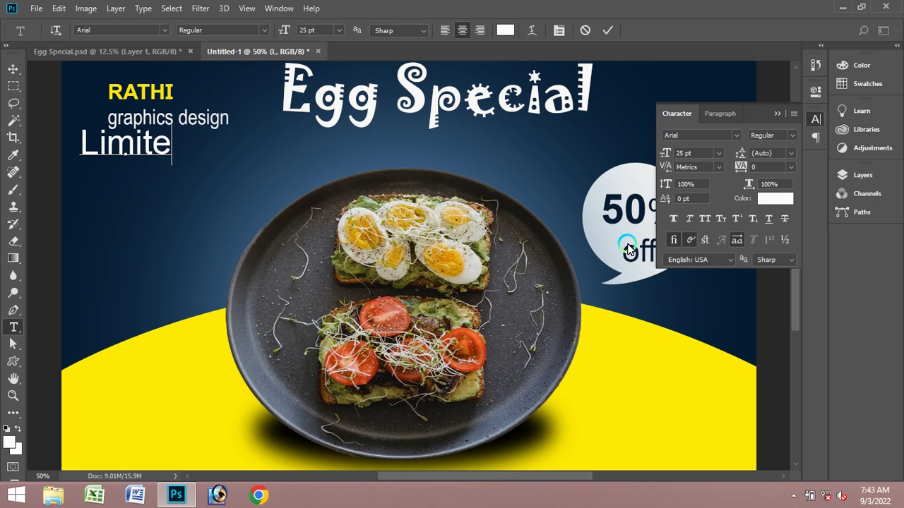
text(d tim)
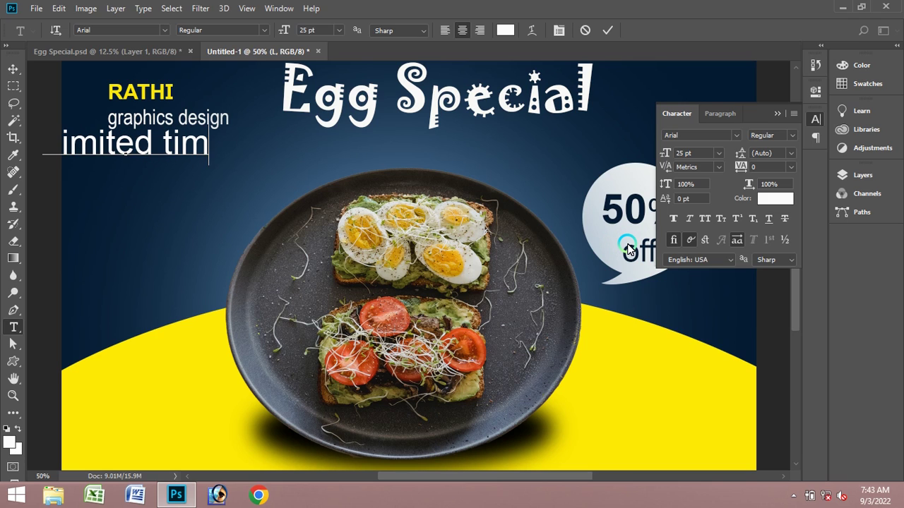
text(e onl)
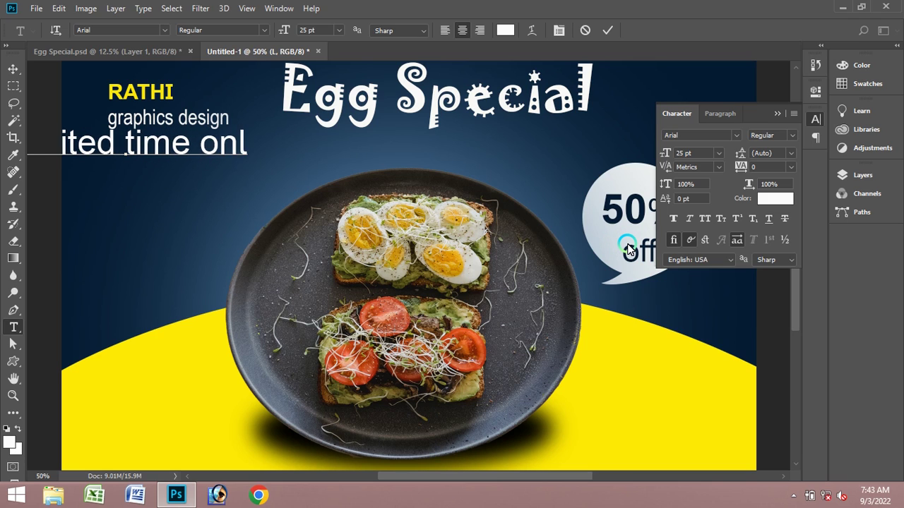
text(y)
key(ctrl+a)
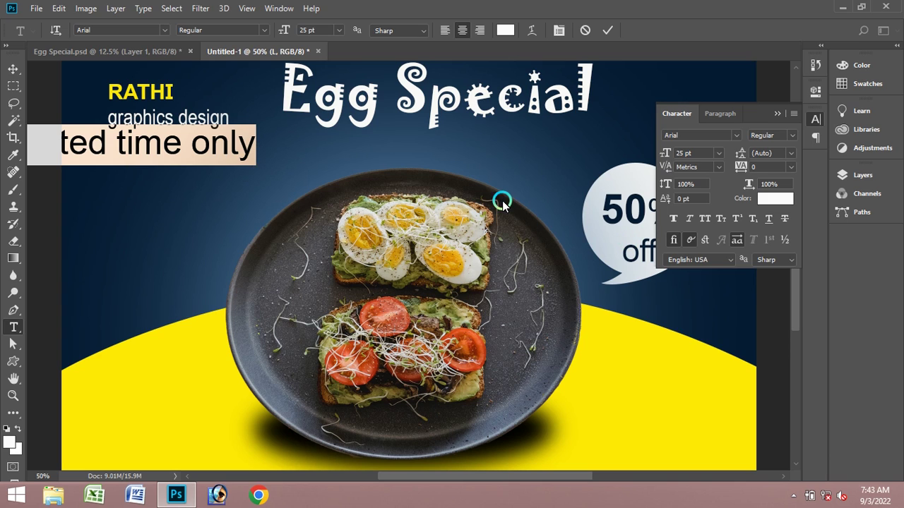
- Make 'Limited time only' left-aligned, Narrow style, 15 pt, and commit it
click(444, 30)
click(257, 29)
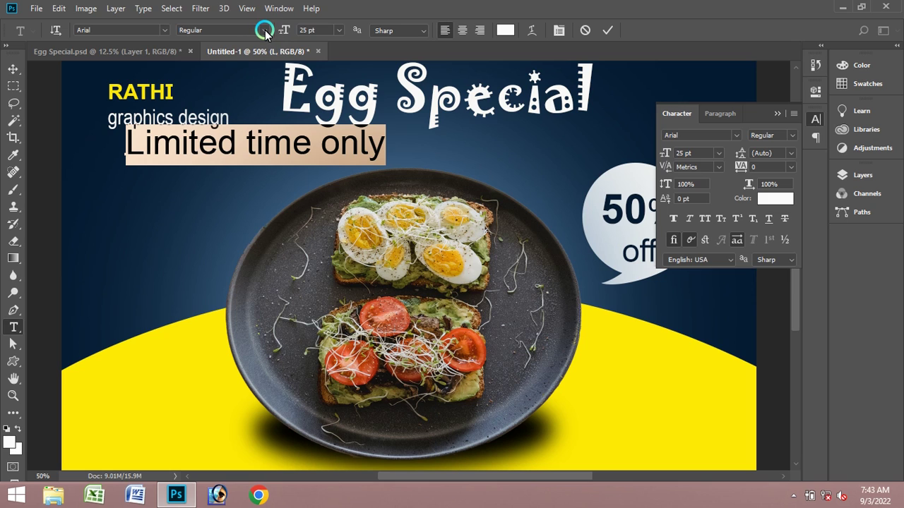
click(265, 32)
click(241, 42)
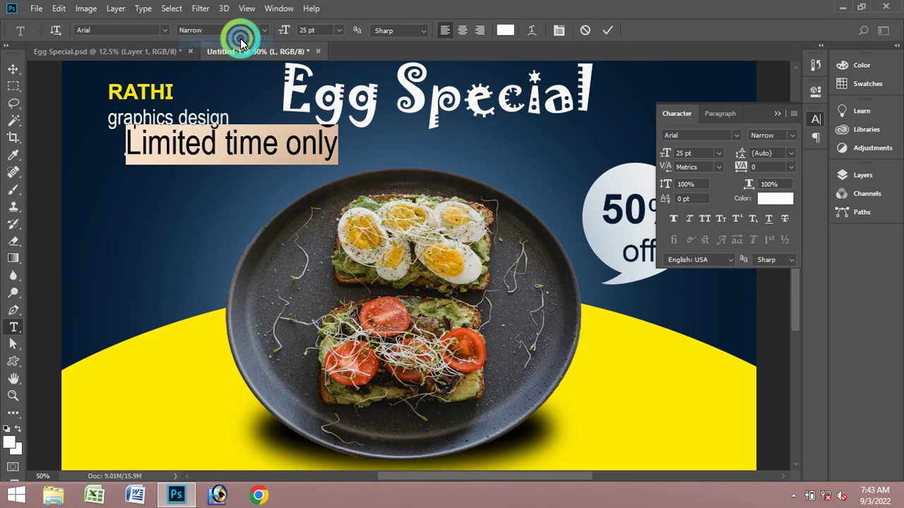
click(309, 31)
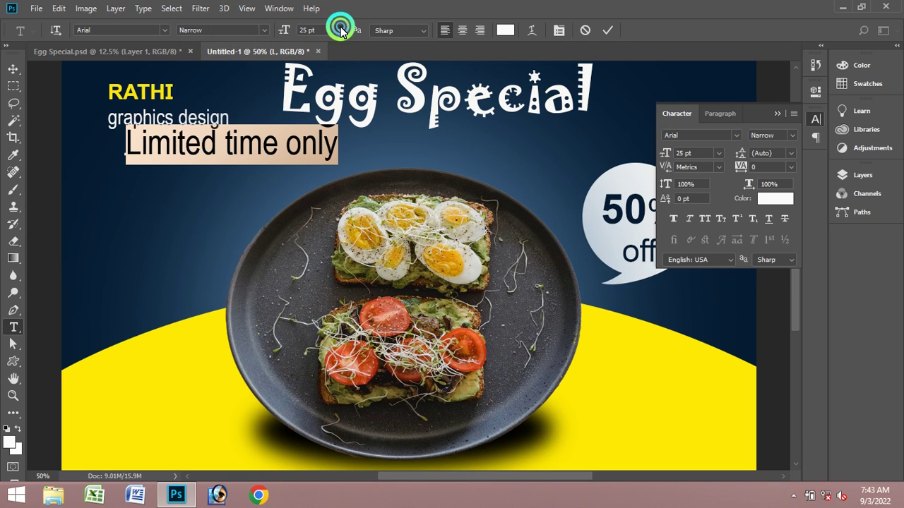
click(336, 31)
click(320, 149)
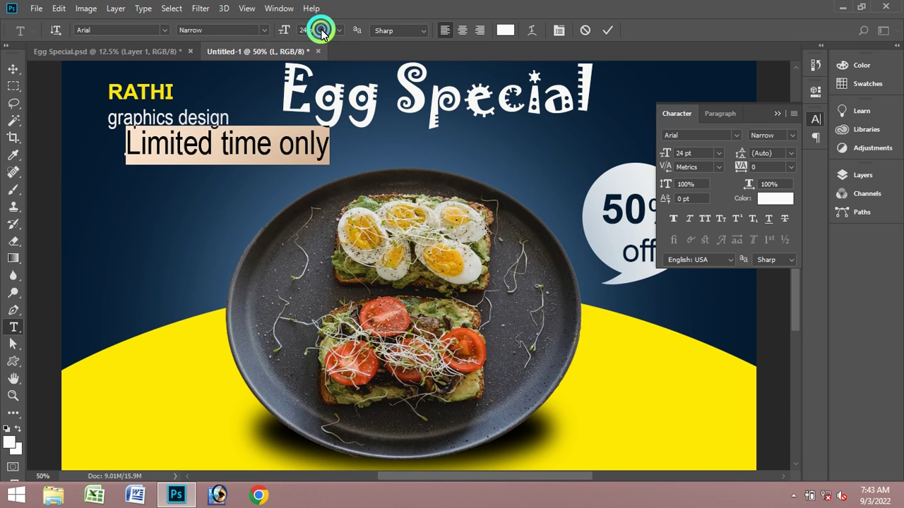
text(20)
key(Return)
key(Down)
key(Down)
key(Down)
key(Down)
key(Down)
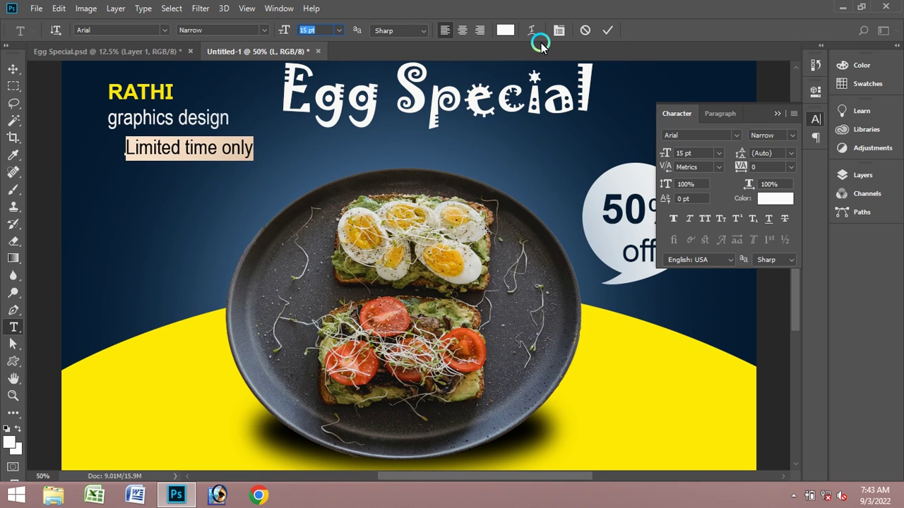
click(599, 30)
click(13, 69)
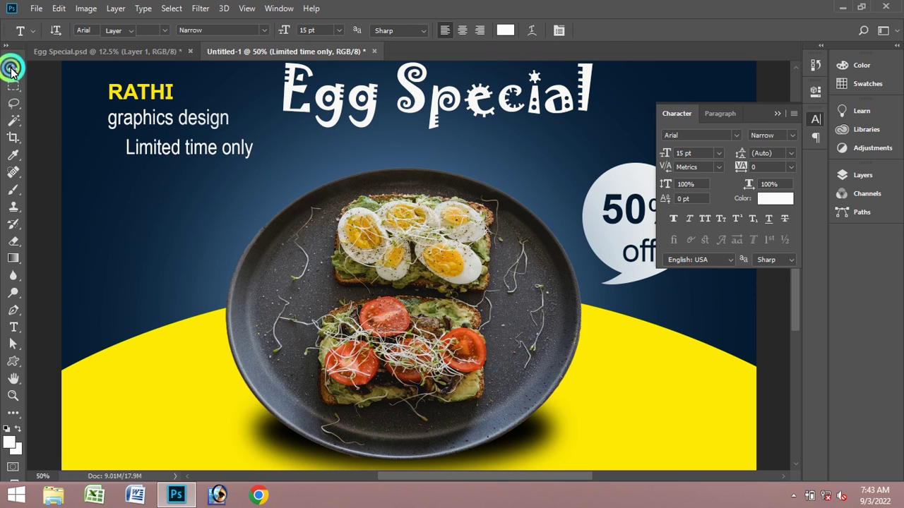
- Move 'Limited time only' lower, to the left of the plate
click(177, 154)
drag(178, 154, 156, 202)
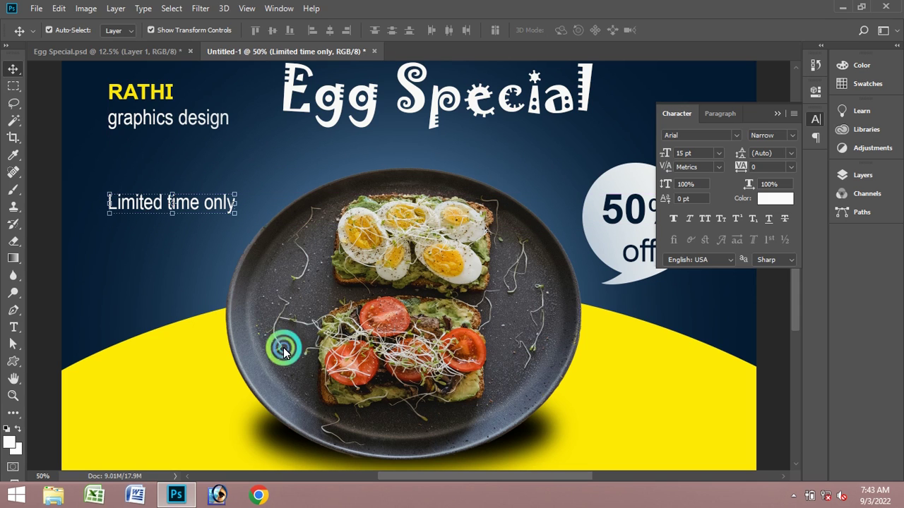
click(433, 168)
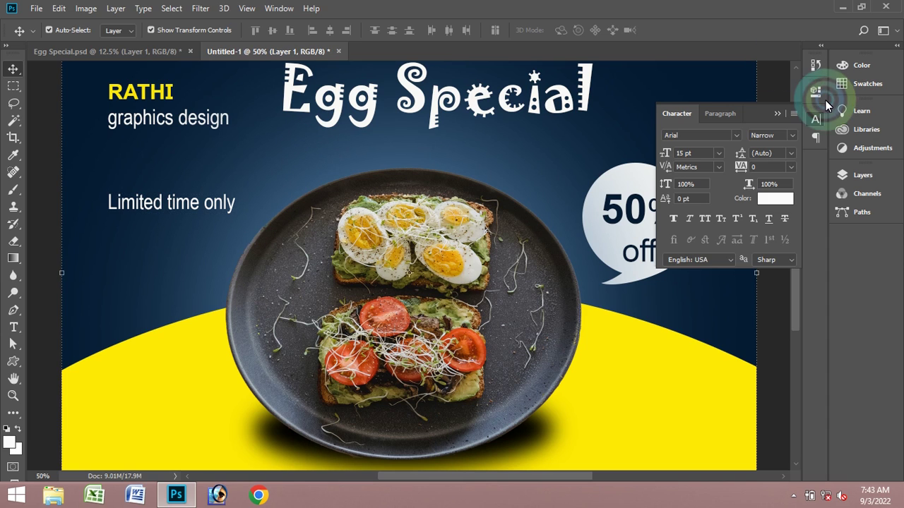
click(775, 109)
scroll(779, 259, down, 3)
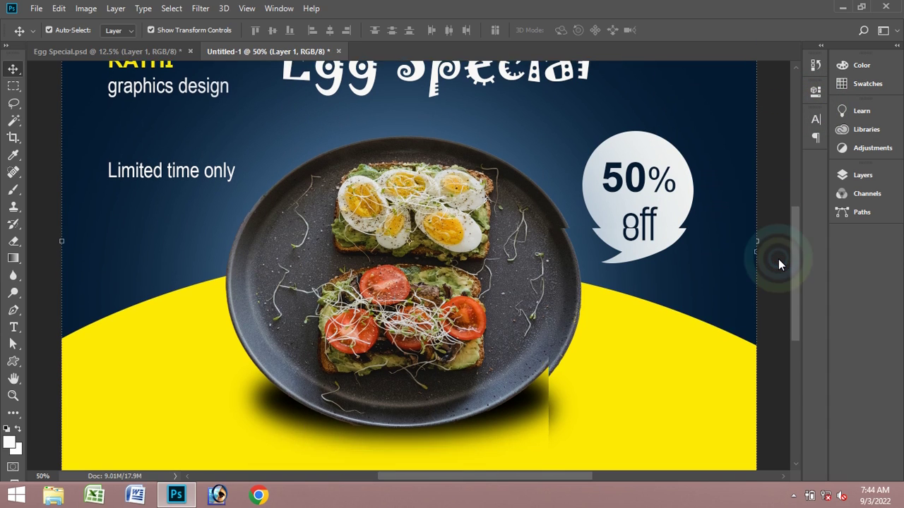
- Draw a wide, short rectangle in the lower-left yellow area
click(13, 362)
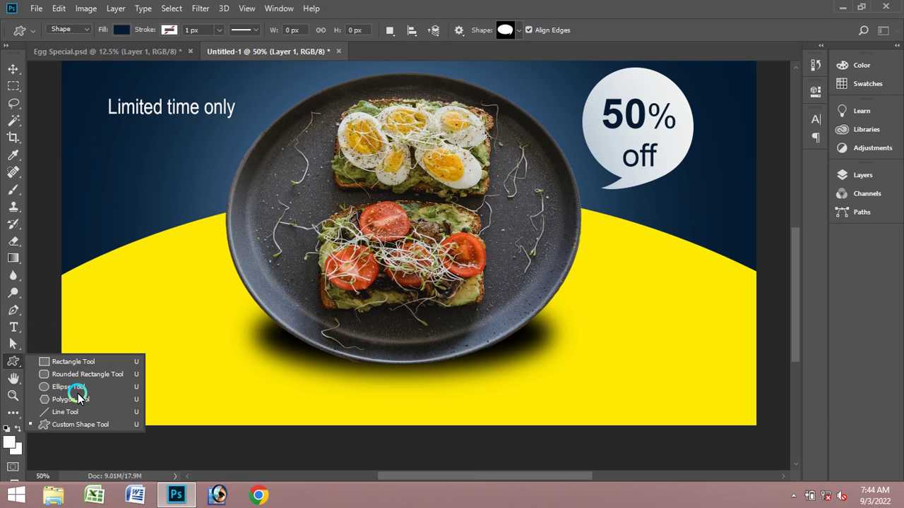
click(80, 364)
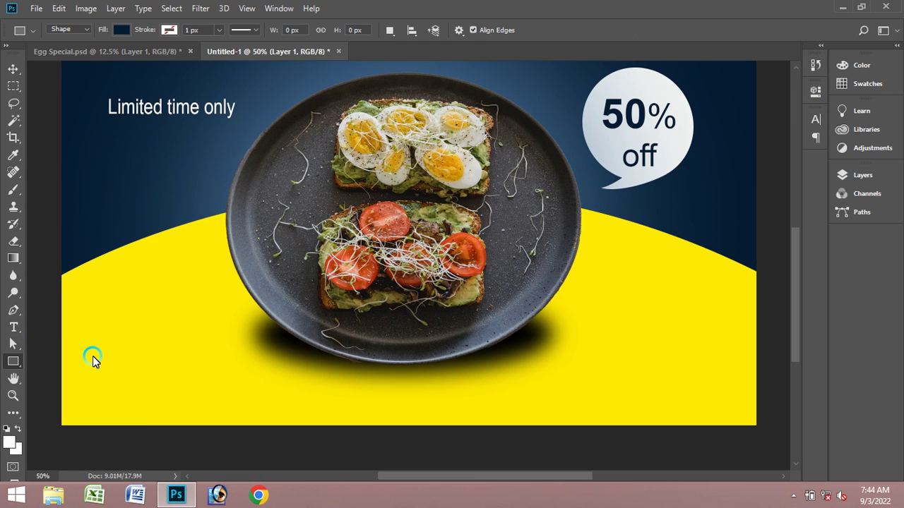
drag(92, 357, 200, 387)
drag(226, 383, 228, 384)
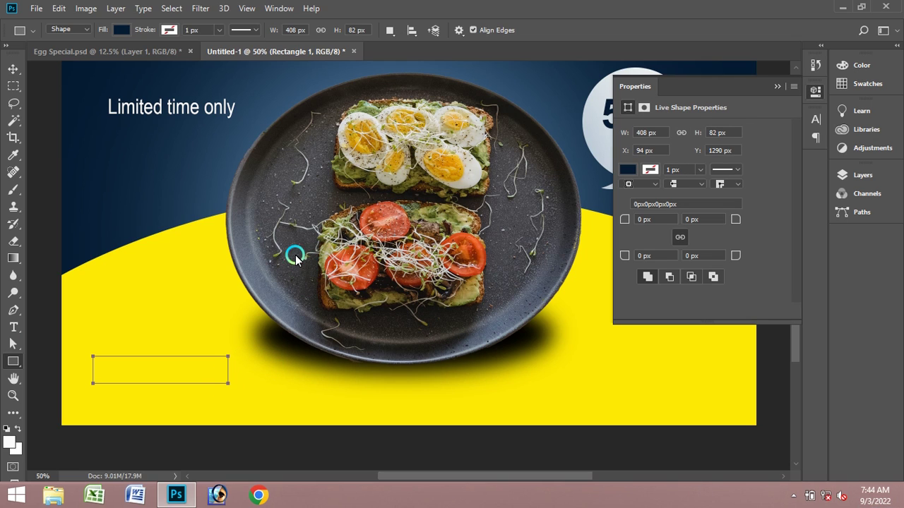
- Select the rectangle's layer and apply a free transform to it
click(14, 69)
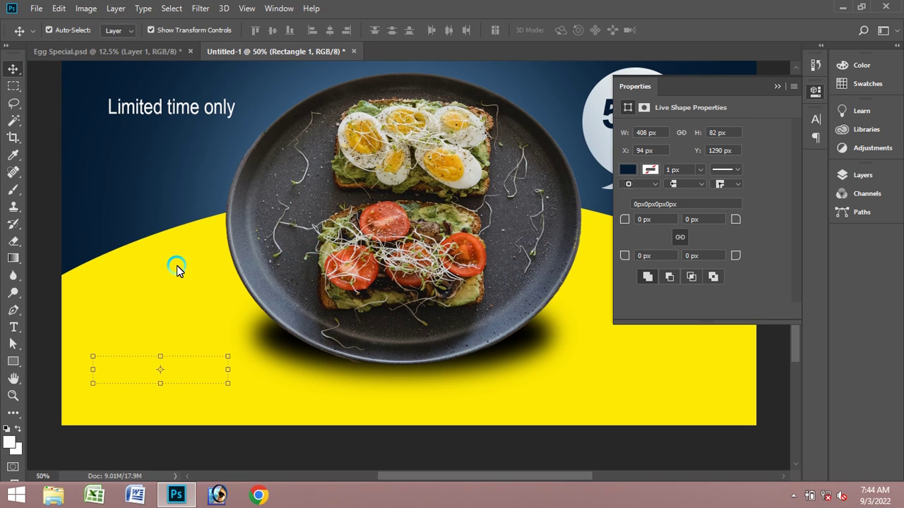
right_click(188, 362)
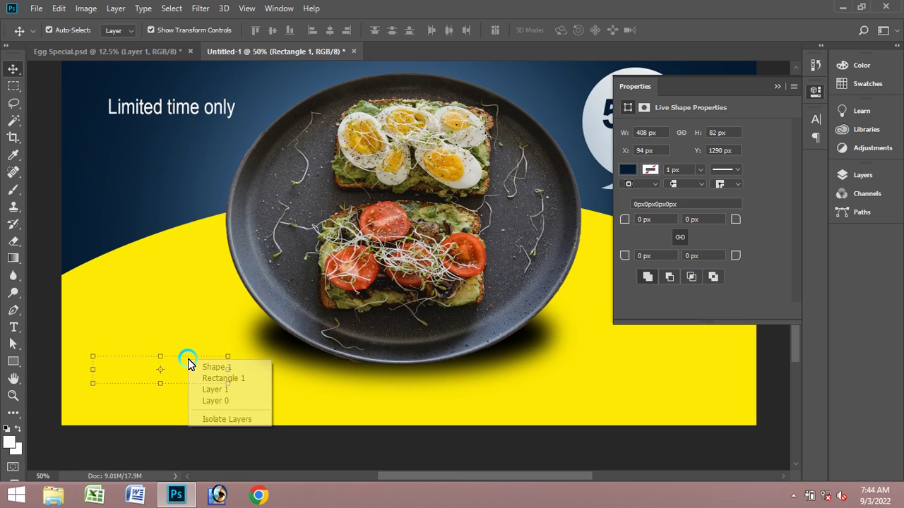
click(227, 358)
key(ctrl+t)
right_click(228, 362)
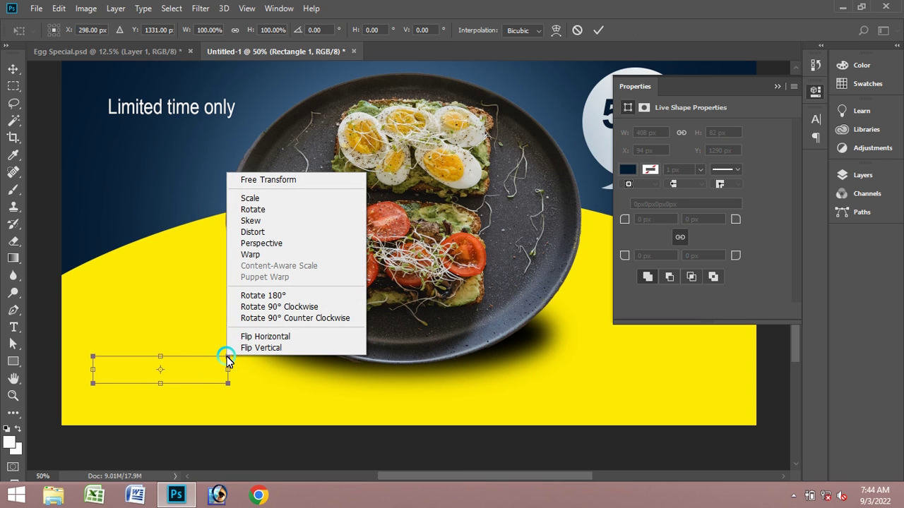
click(75, 14)
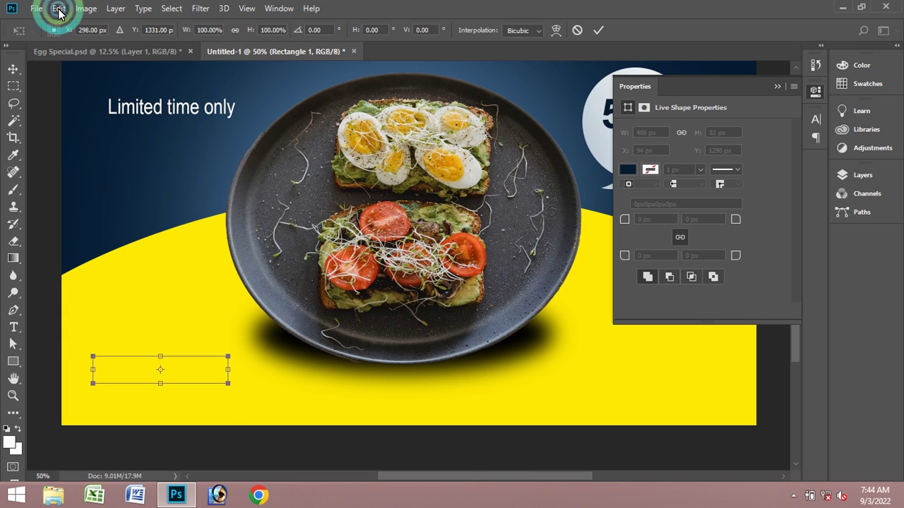
click(58, 8)
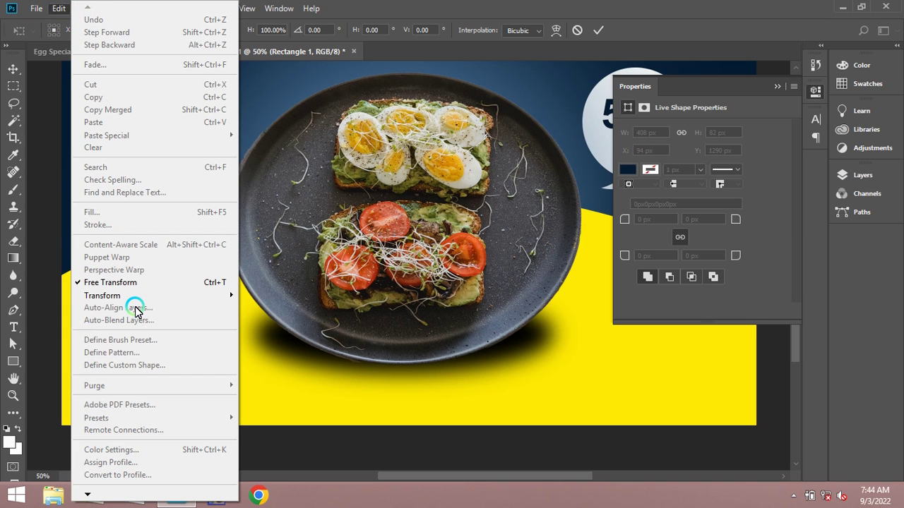
click(277, 316)
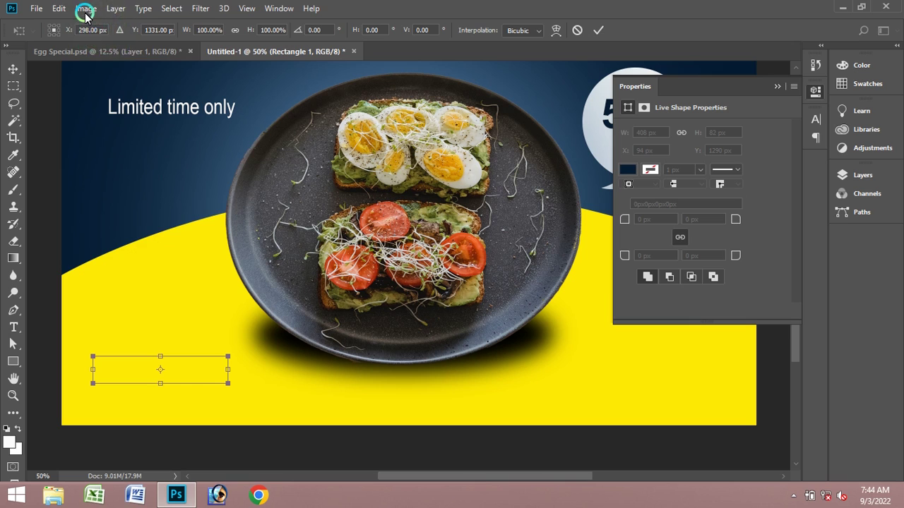
click(85, 10)
click(114, 8)
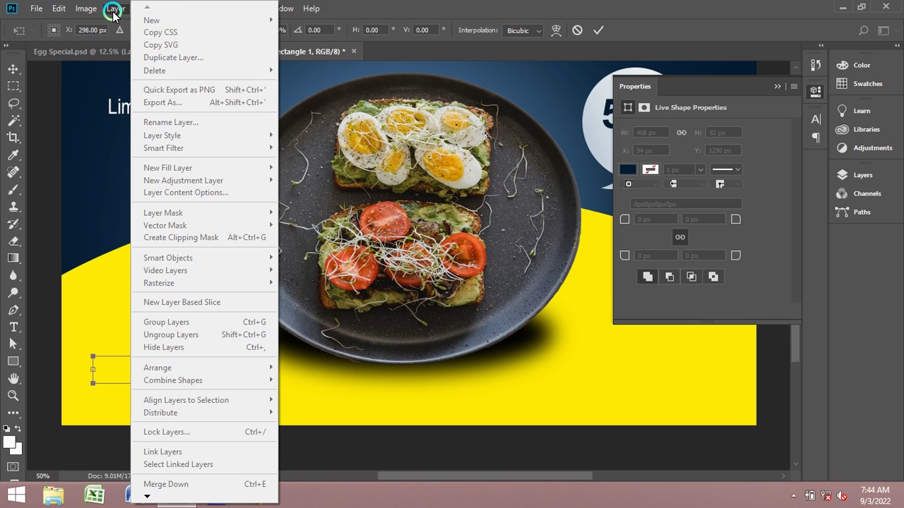
click(113, 362)
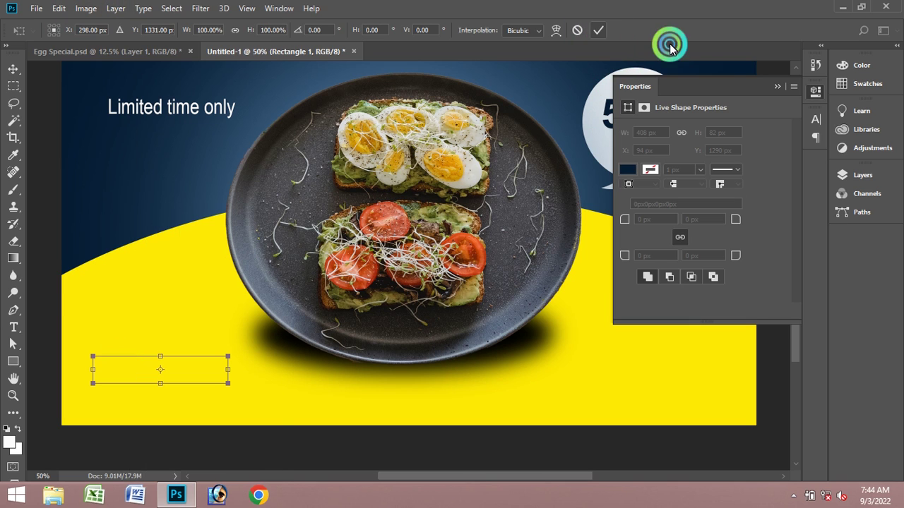
click(776, 85)
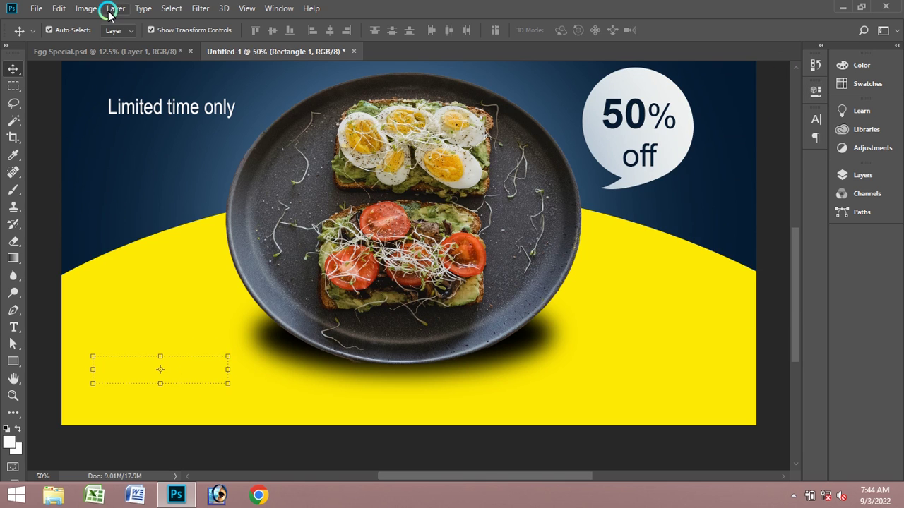
- Bring the dark rectangle to the front with Layer > Arrange
click(112, 9)
mouse_move(195, 368)
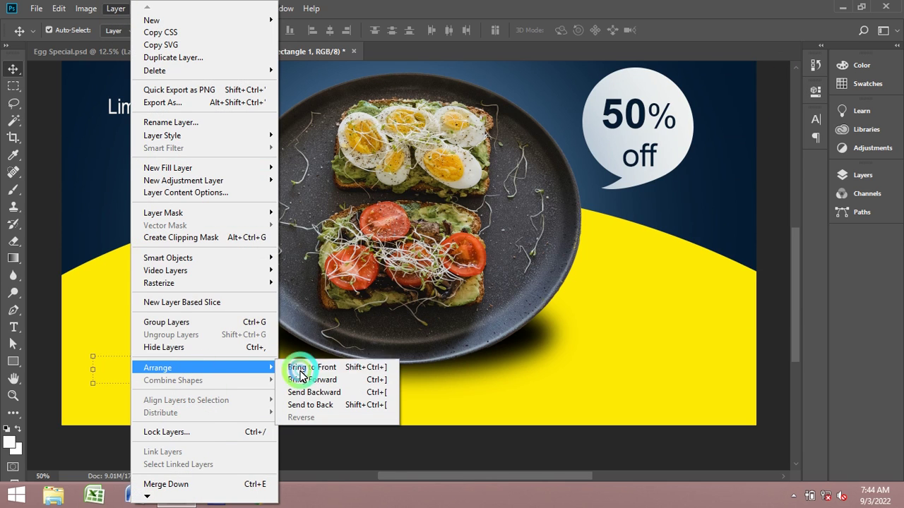
click(305, 367)
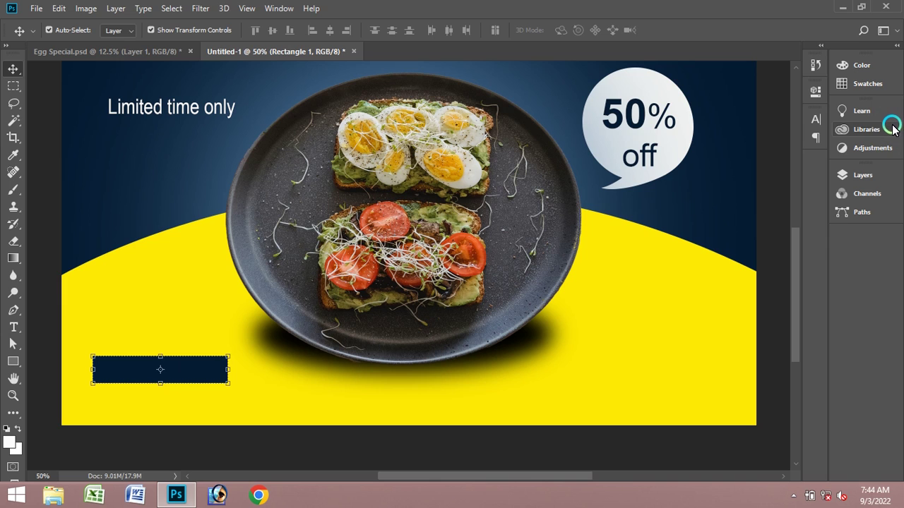
- In the rectangle's Properties, set the corner radius to 100, giving 41 px rounded corners
click(277, 8)
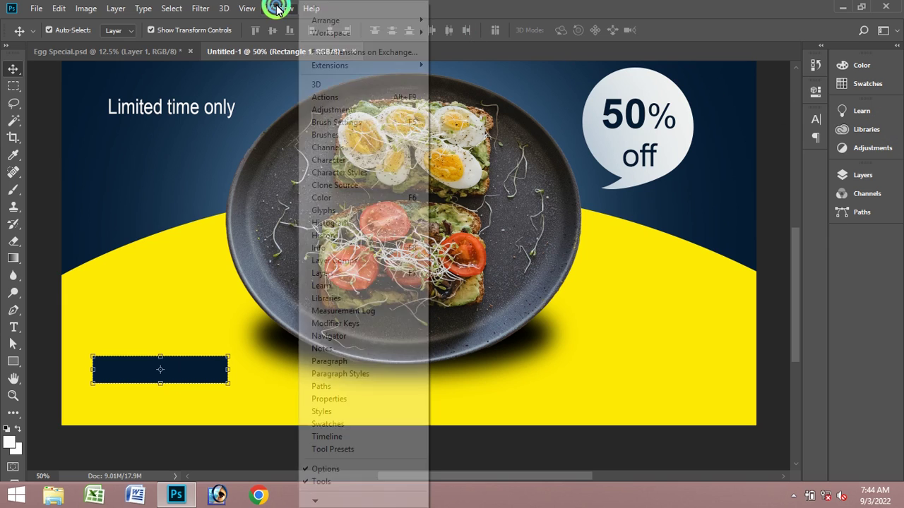
click(374, 400)
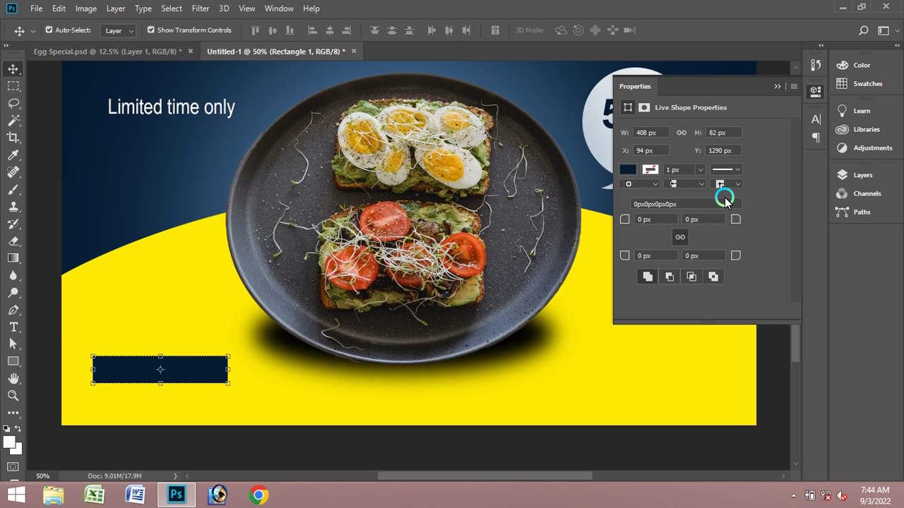
drag(731, 86, 800, 246)
click(655, 155)
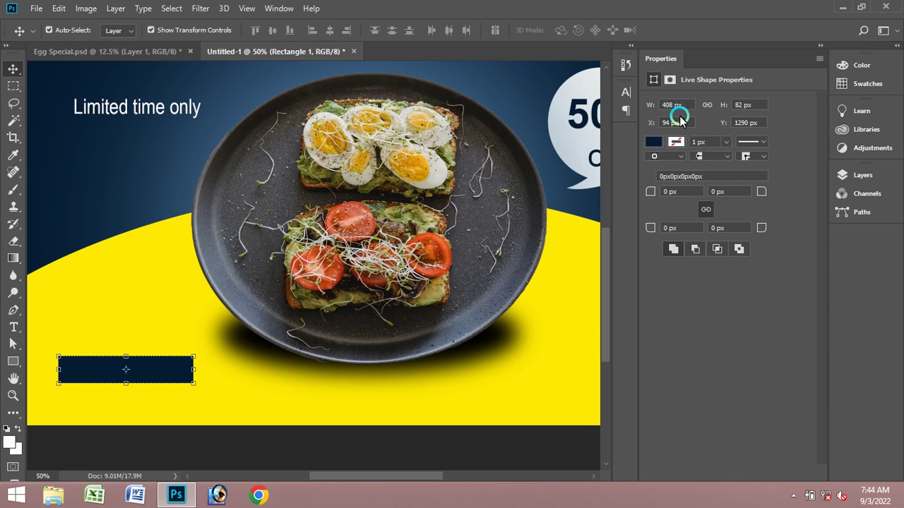
click(684, 191)
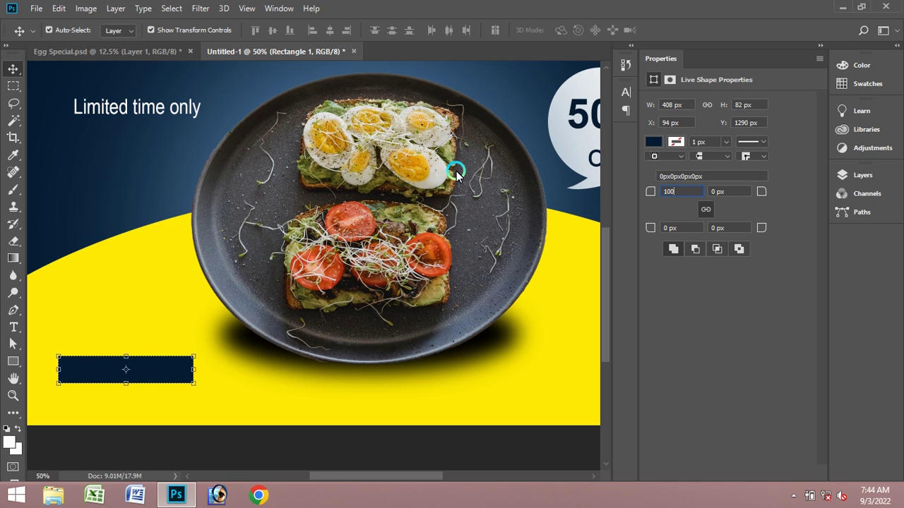
text(100)
key(Return)
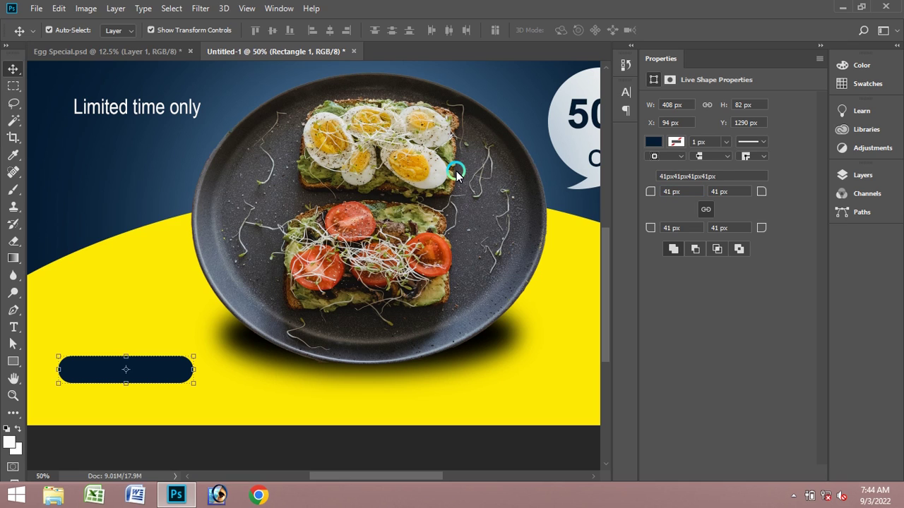
- Collapse Properties and dock History, Character and Paragraph in the right panel column
click(820, 46)
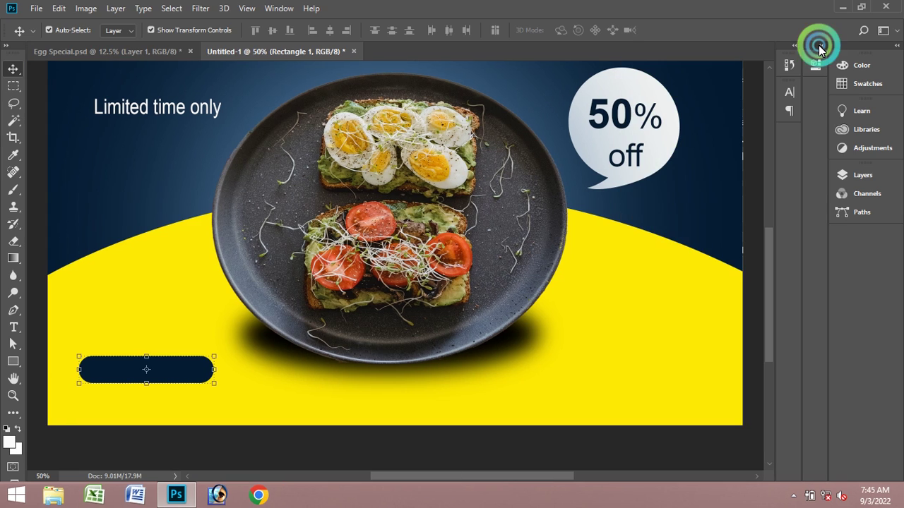
click(815, 86)
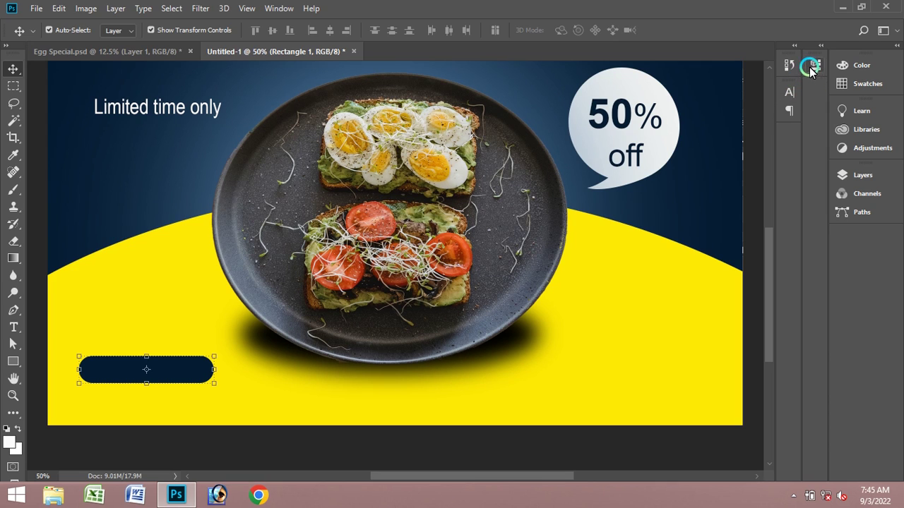
drag(787, 50, 866, 240)
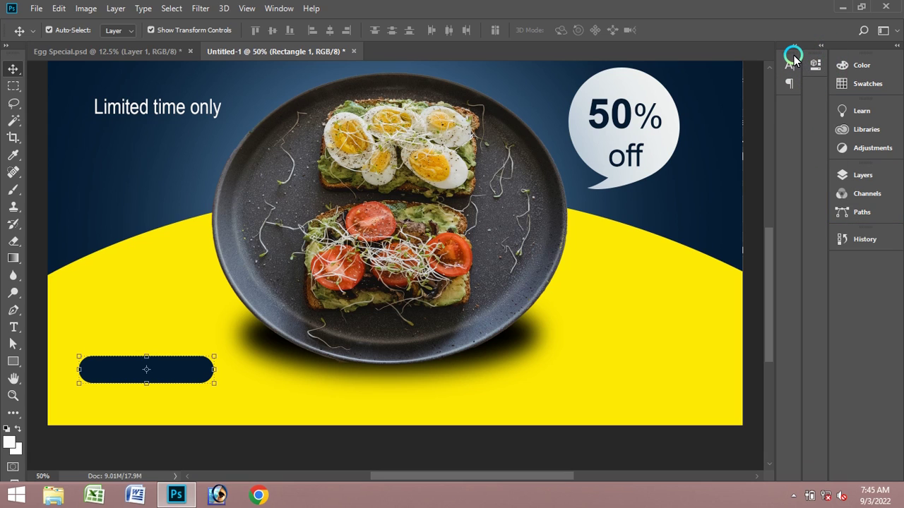
drag(790, 56, 862, 275)
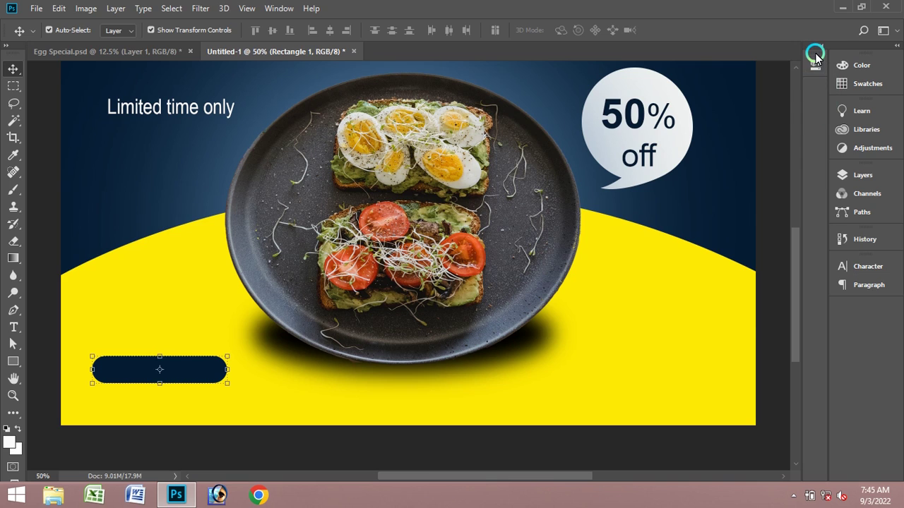
drag(813, 55, 873, 314)
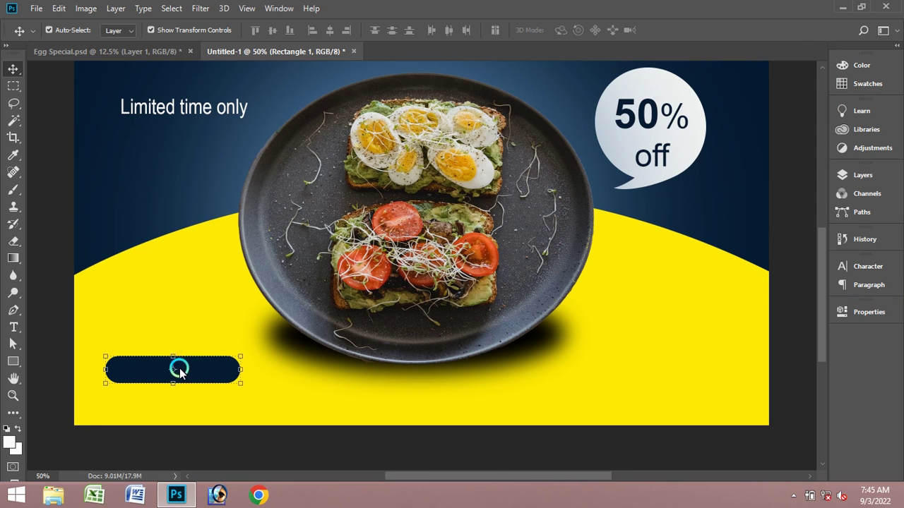
- Type 'Order now' on a new text line above the dark button
click(14, 327)
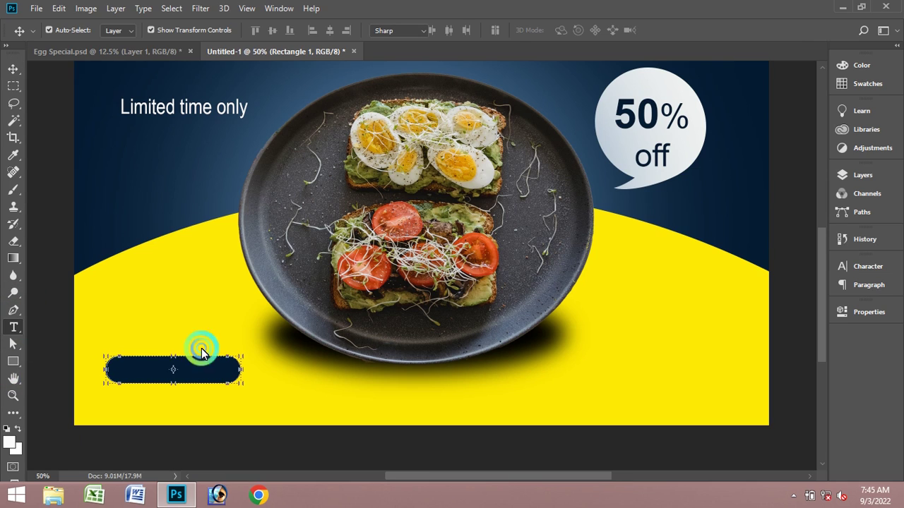
click(143, 362)
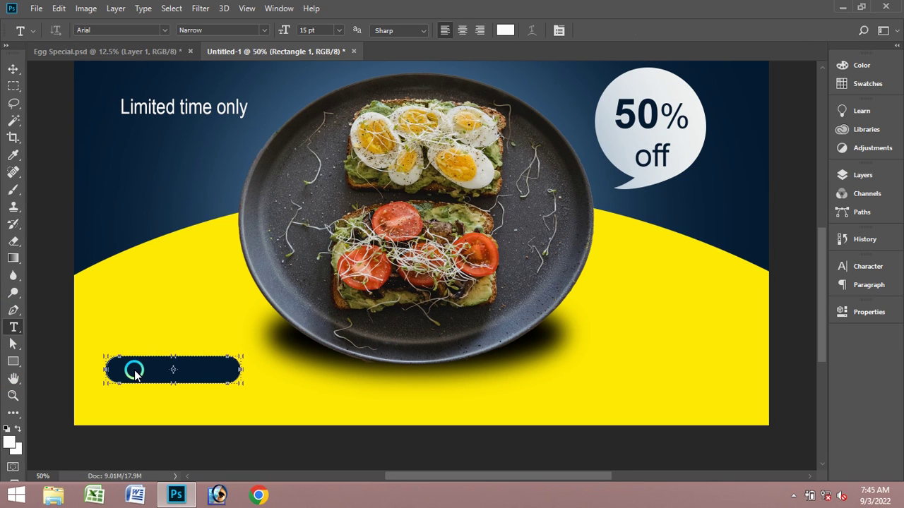
click(142, 332)
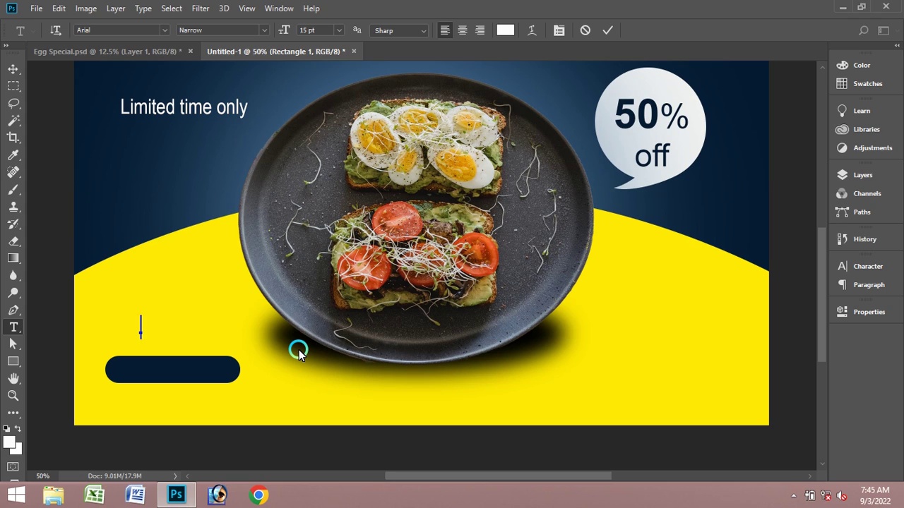
text(Order now)
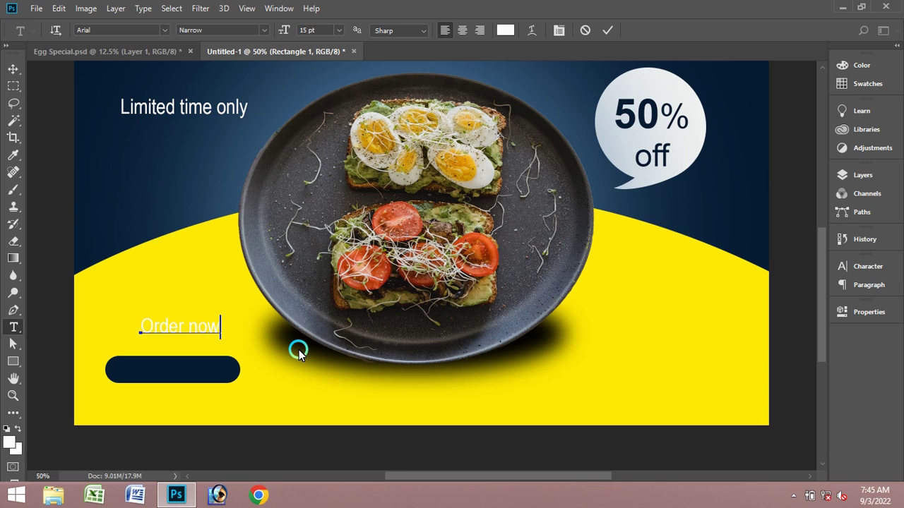
- Set 'Order now' to Arial Regular and commit the text
key(ctrl+a)
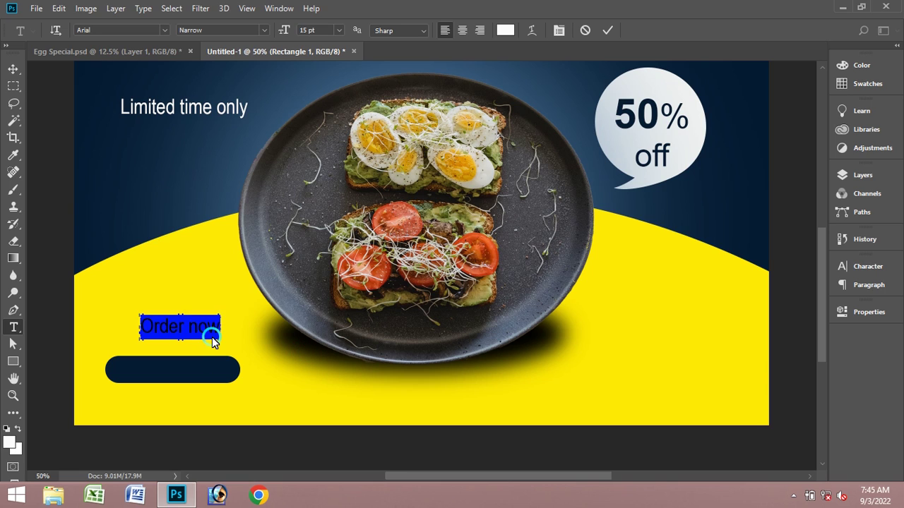
click(256, 31)
click(239, 54)
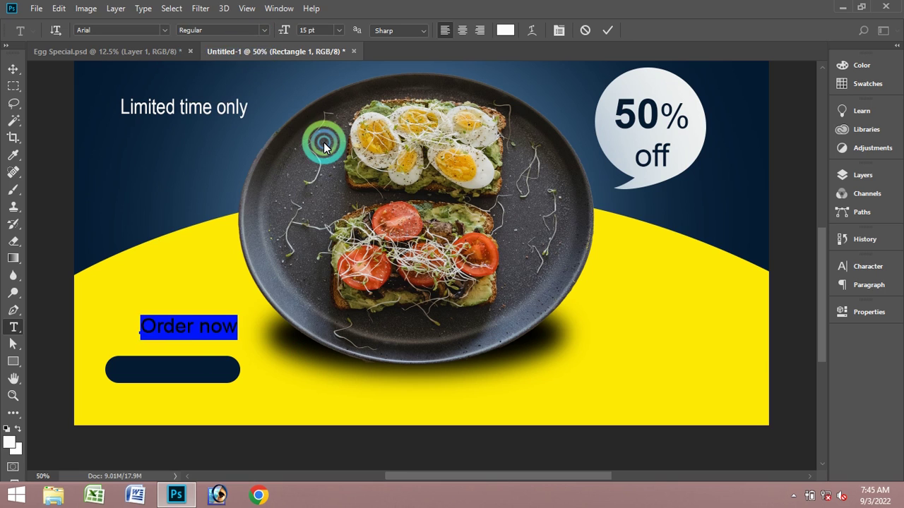
click(607, 30)
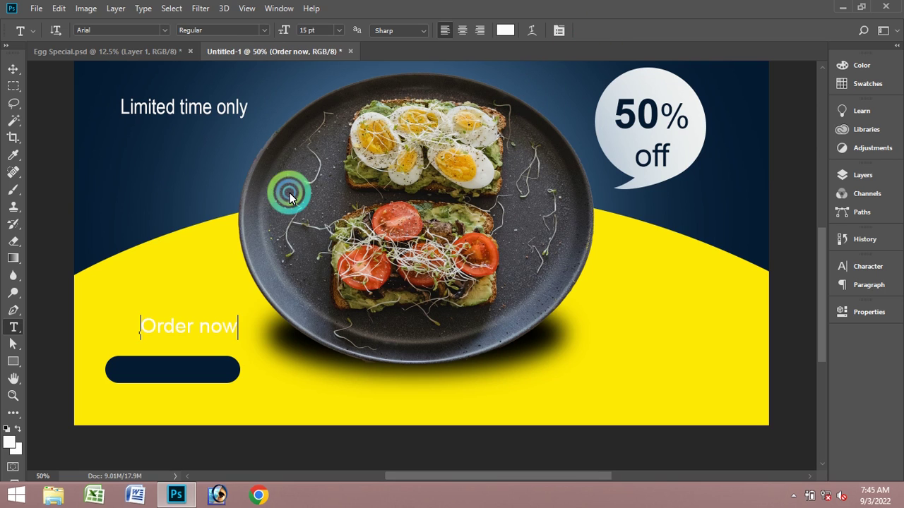
click(14, 68)
click(204, 327)
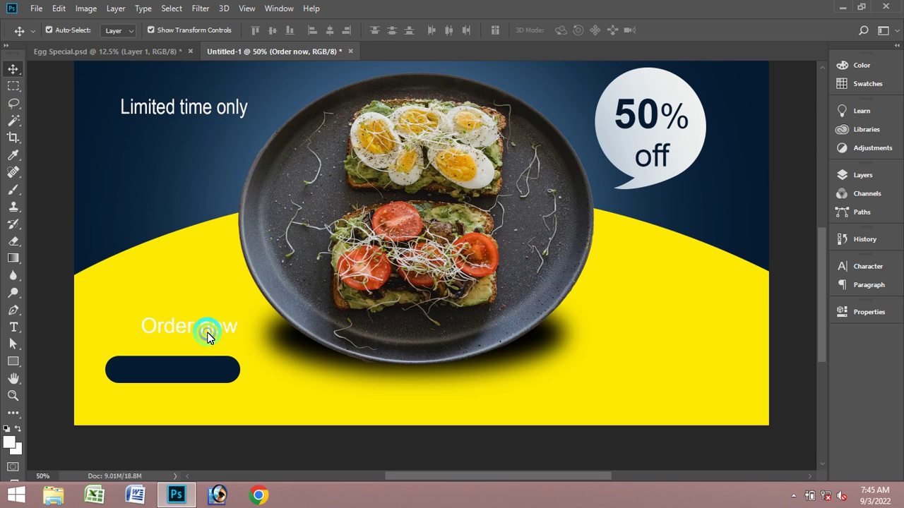
- Drag 'Order now' onto the navy pill button, nudge it to centre, then zoom out
drag(207, 335, 191, 368)
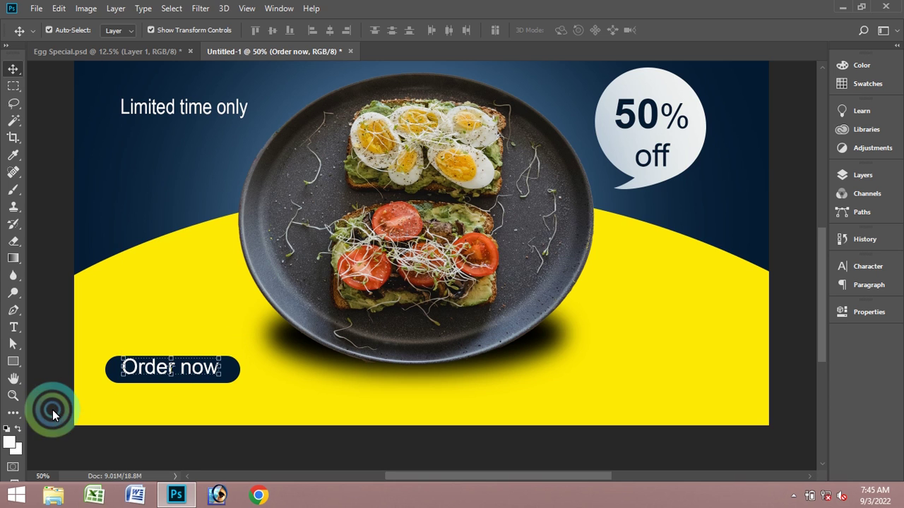
click(12, 394)
click(162, 373)
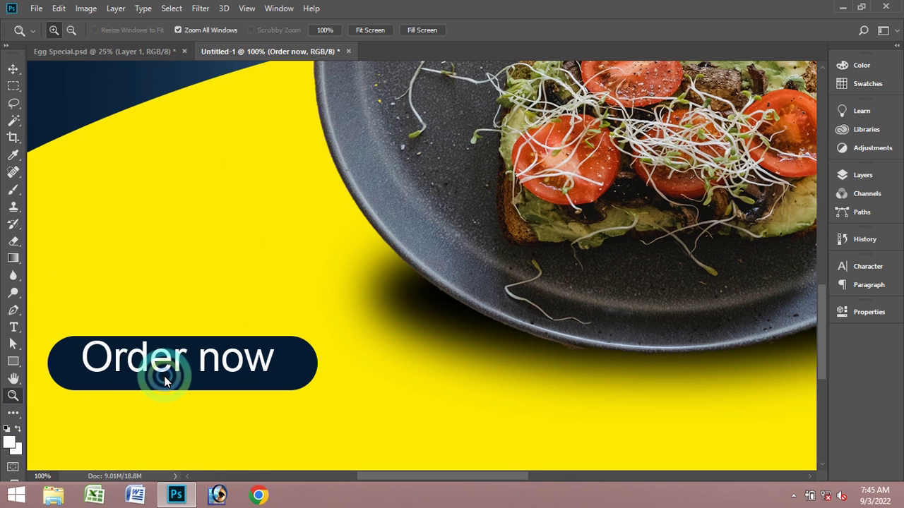
click(13, 69)
click(177, 372)
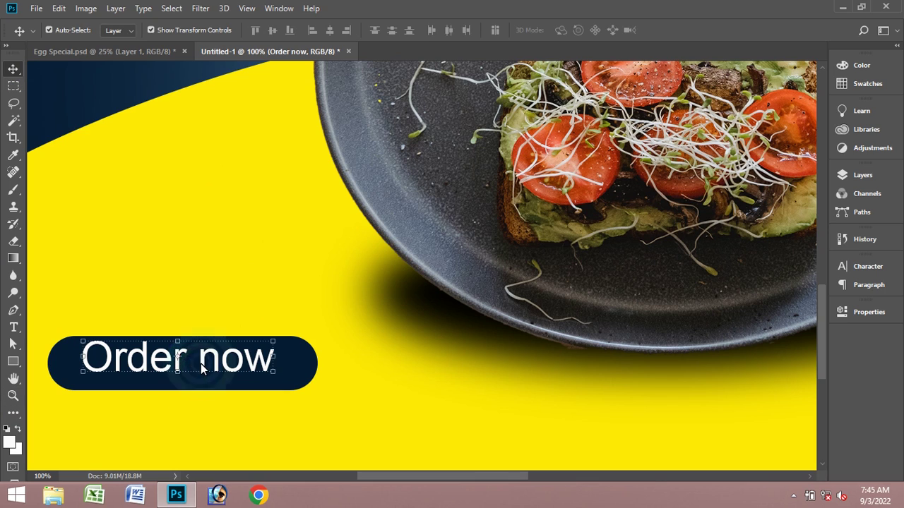
click(202, 360)
drag(203, 360, 205, 367)
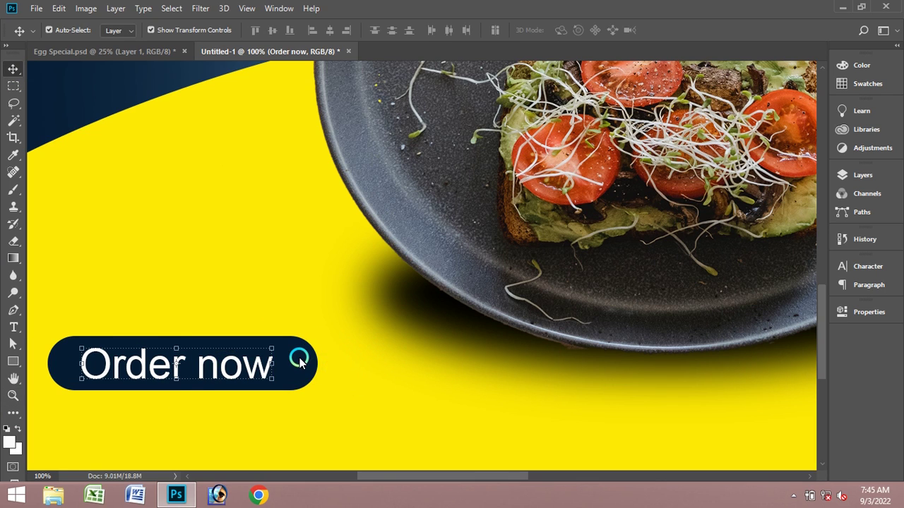
click(433, 359)
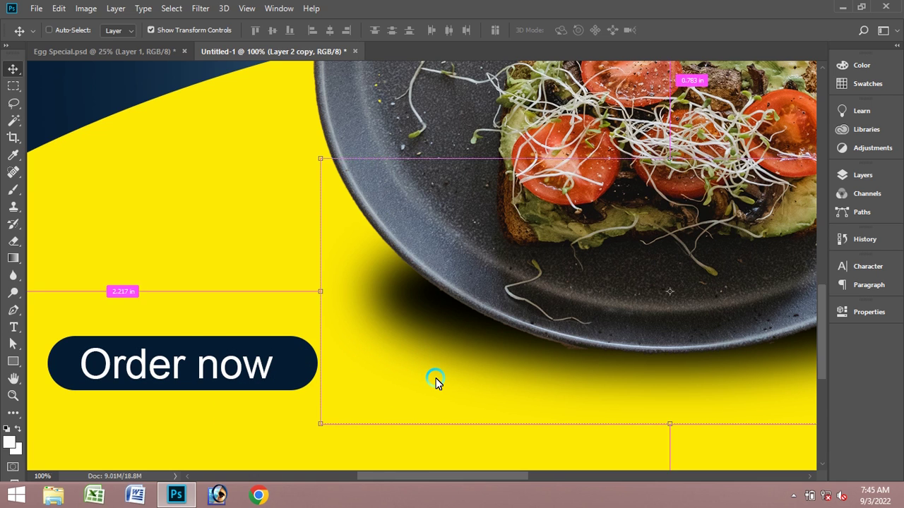
key(ctrl+minus)
key(ctrl+minus)
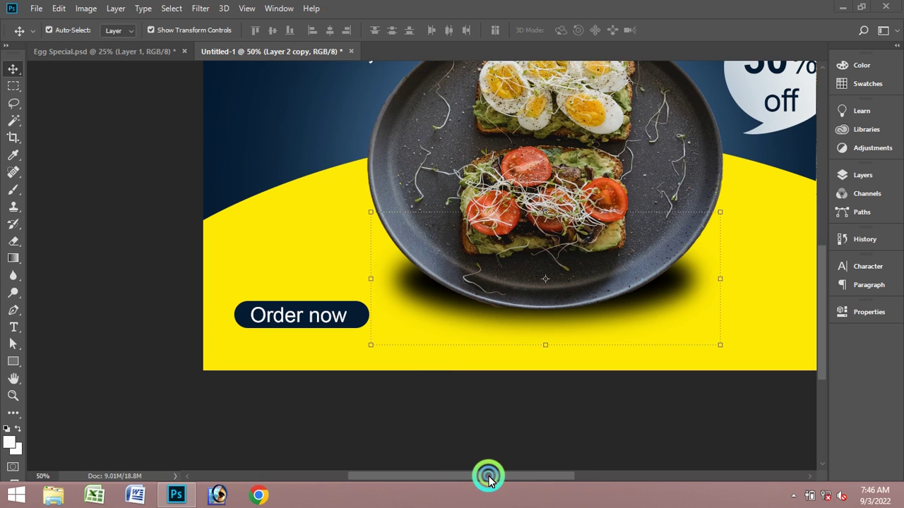
drag(513, 477, 558, 476)
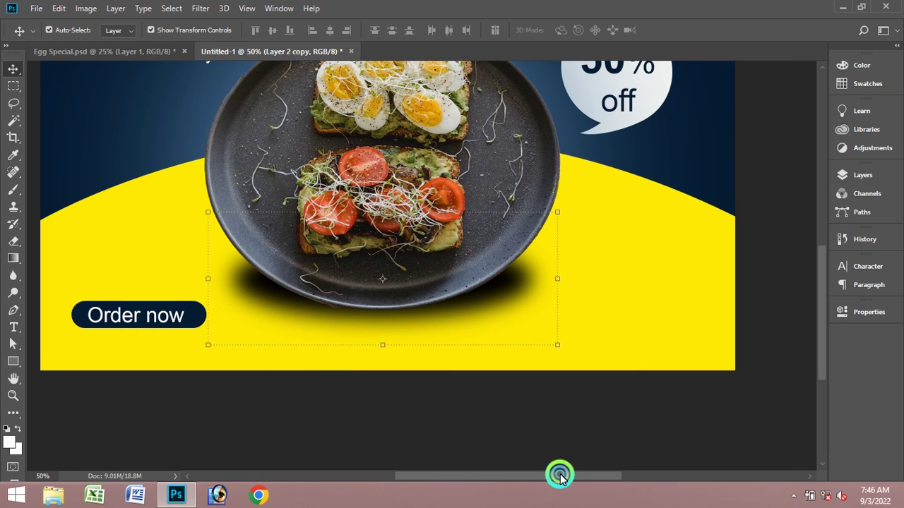
click(618, 280)
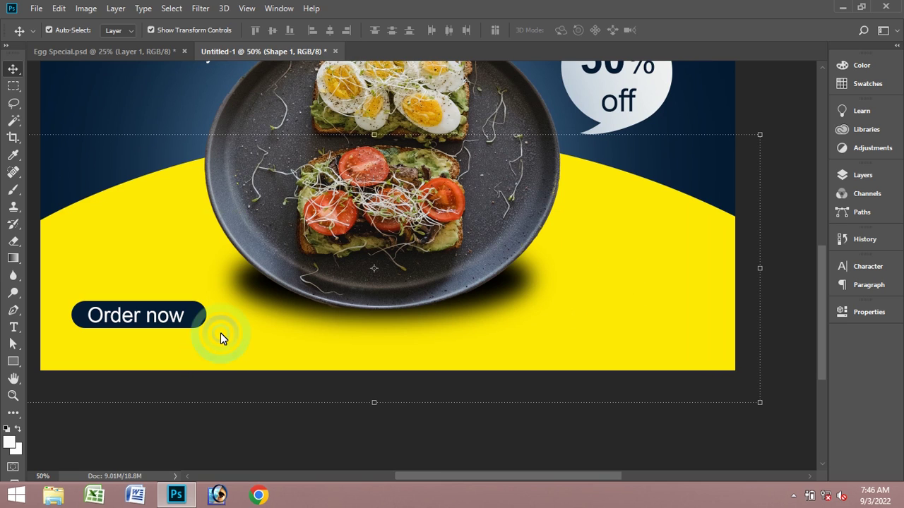
- Set the text colour to the banner's dark navy, sampled from the canvas
click(55, 367)
click(10, 332)
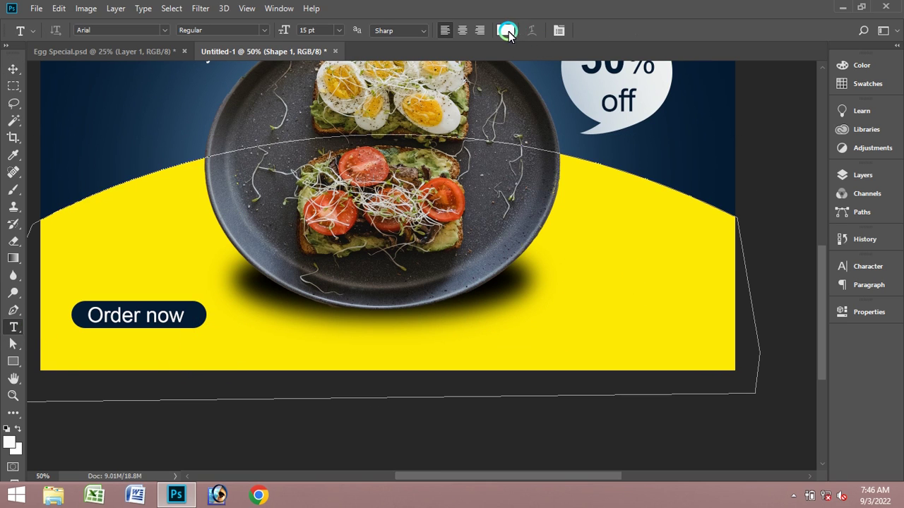
click(507, 31)
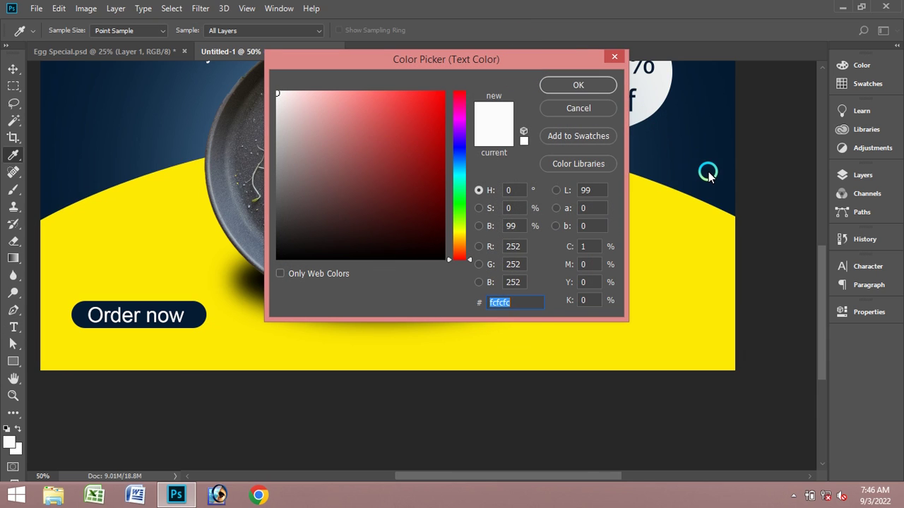
click(708, 174)
click(576, 85)
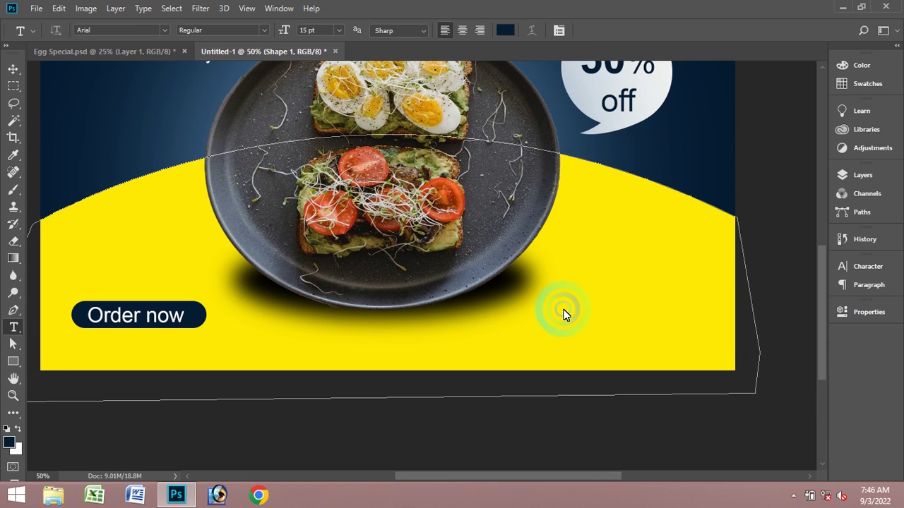
- Clear the stray empty text entries in the yellow area and start one at top-left
click(577, 317)
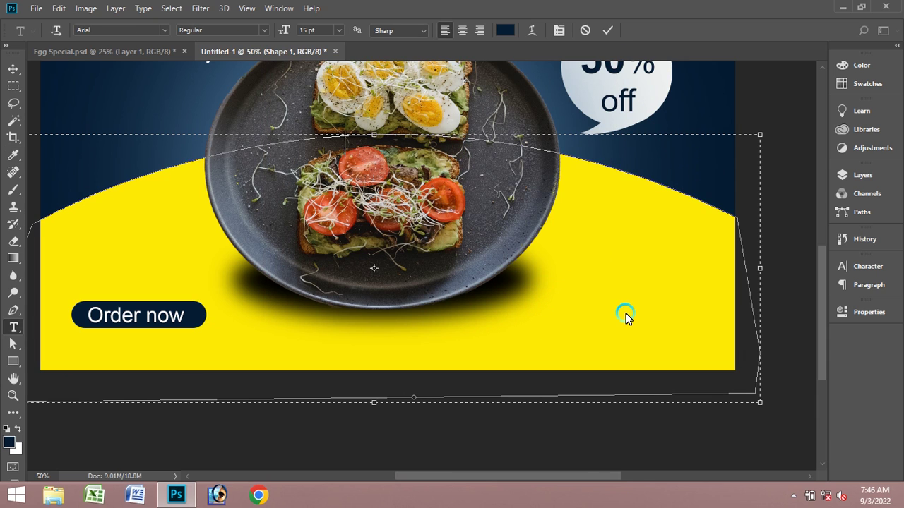
click(607, 30)
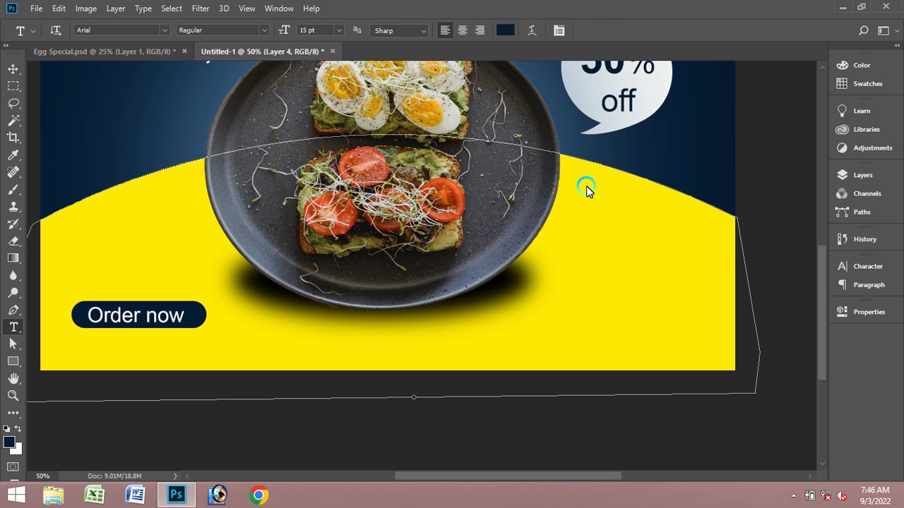
click(12, 69)
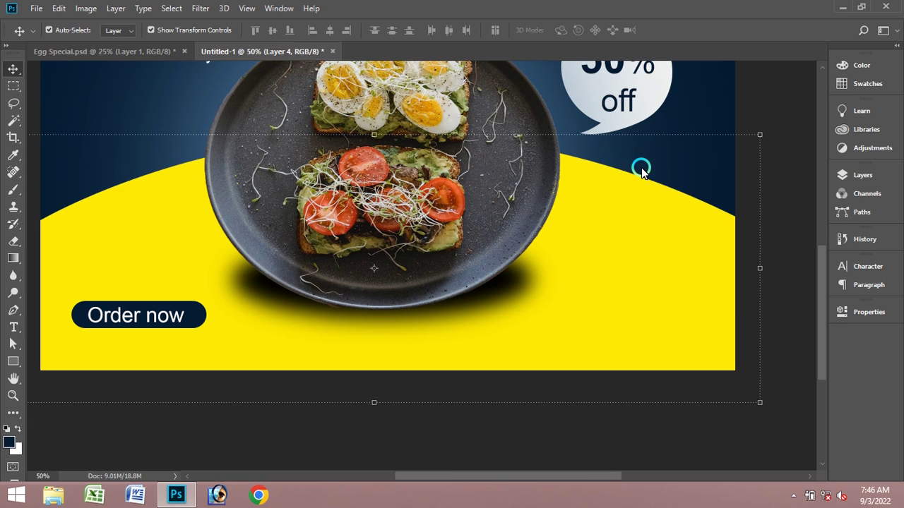
click(614, 277)
click(610, 303)
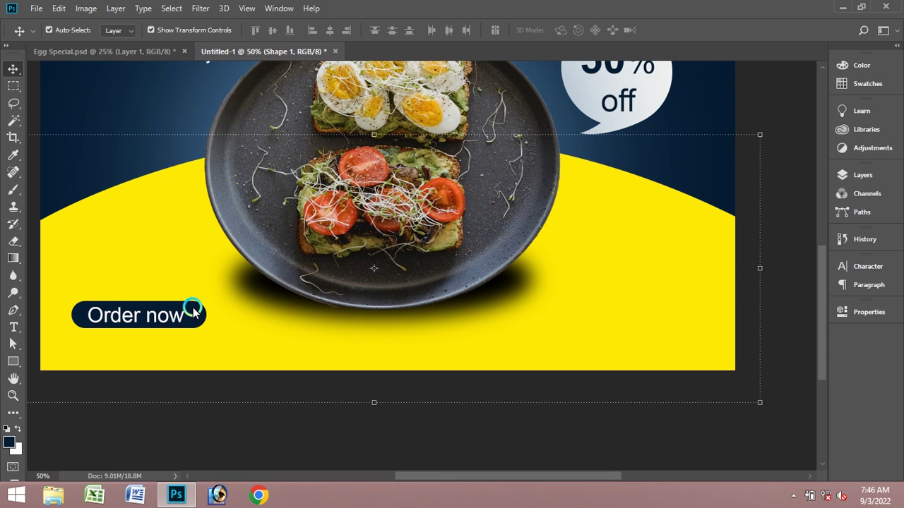
click(14, 325)
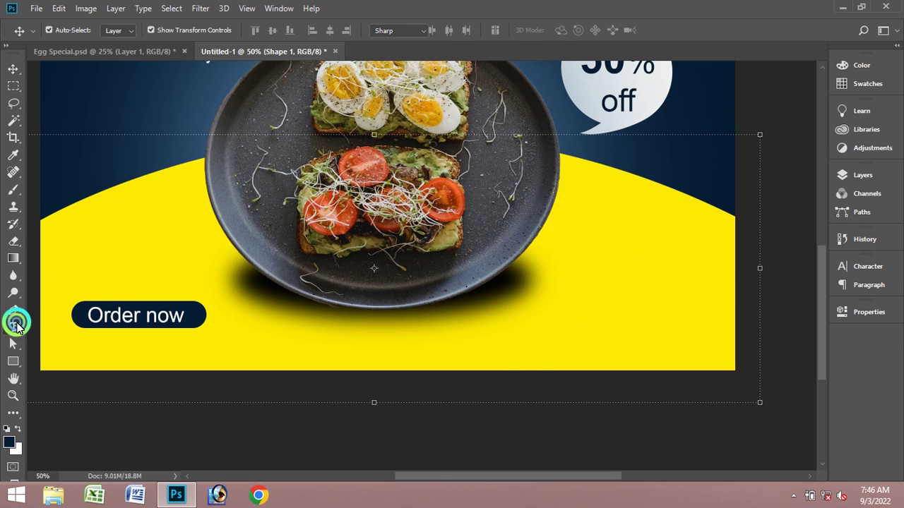
click(541, 357)
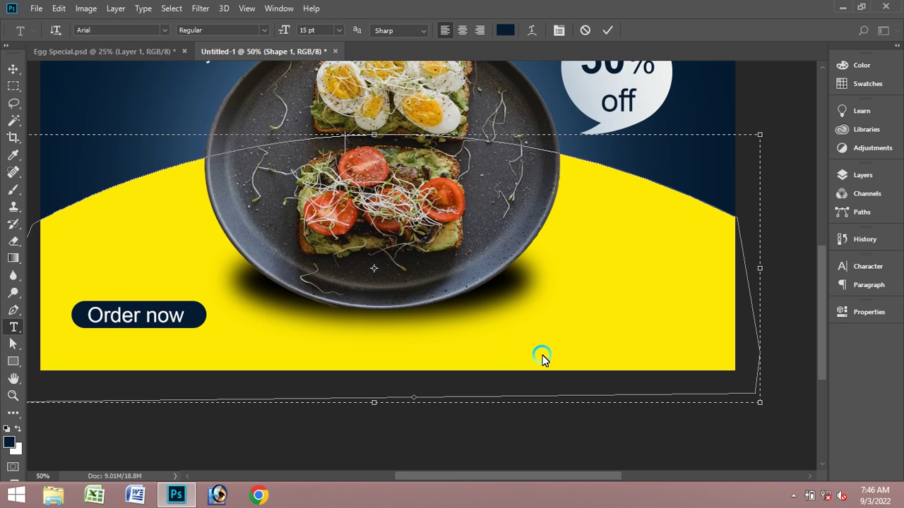
click(608, 31)
click(142, 134)
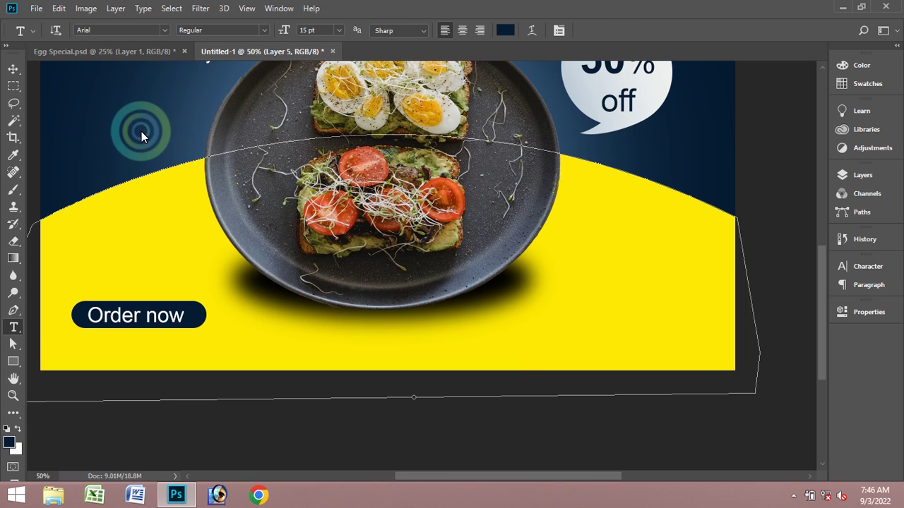
- Add the contact phone number as text and move it to the yellow area's lower right
click(117, 125)
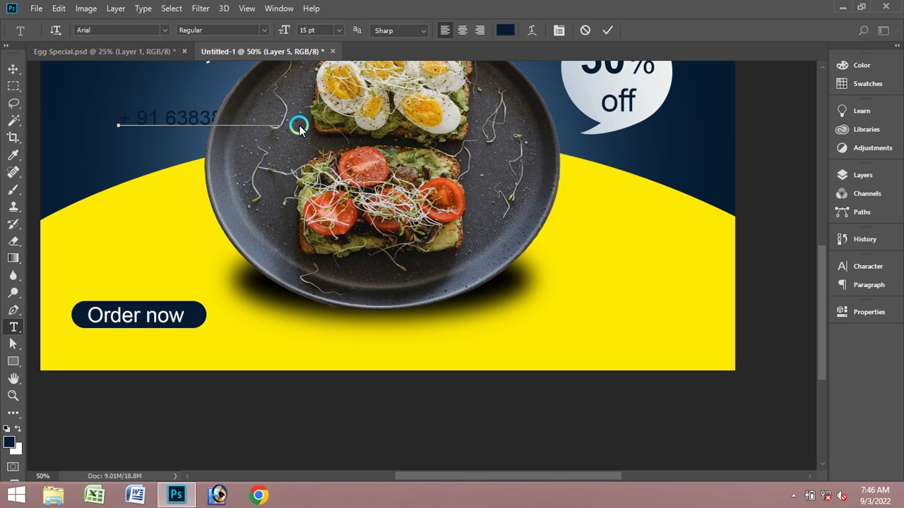
click(607, 29)
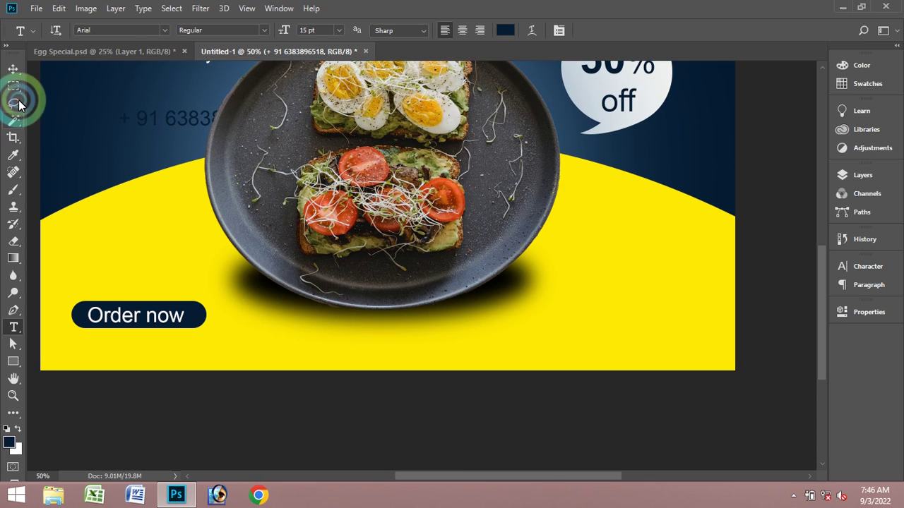
click(12, 68)
drag(146, 136, 560, 322)
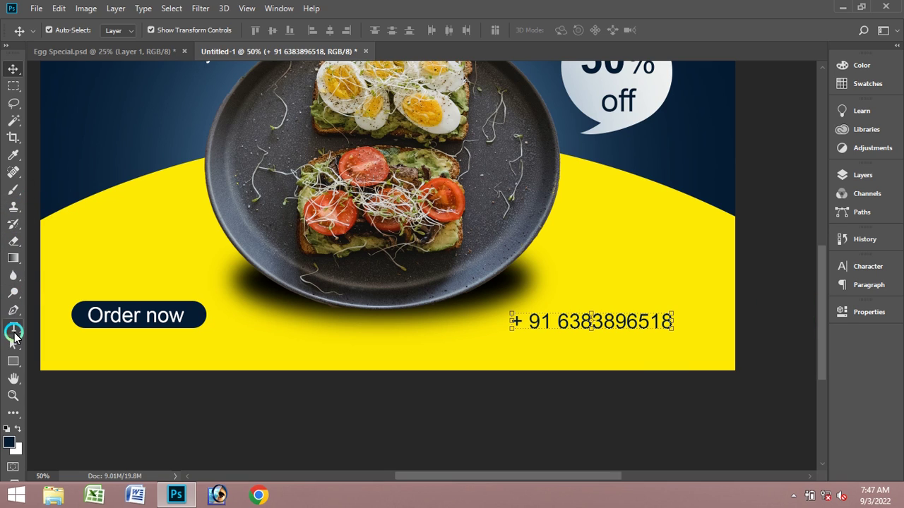
- Set the whole phone-number line to Bold and commit
click(13, 327)
click(649, 362)
click(601, 326)
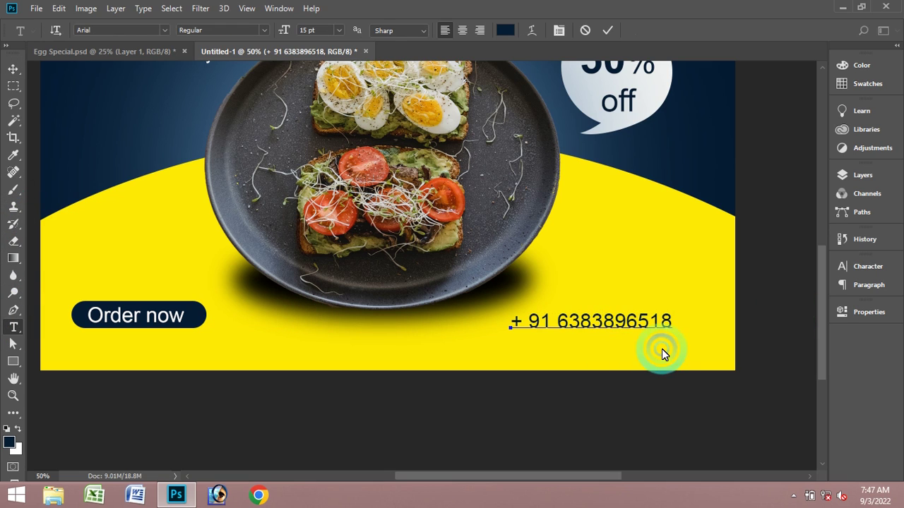
key(ctrl+a)
click(252, 30)
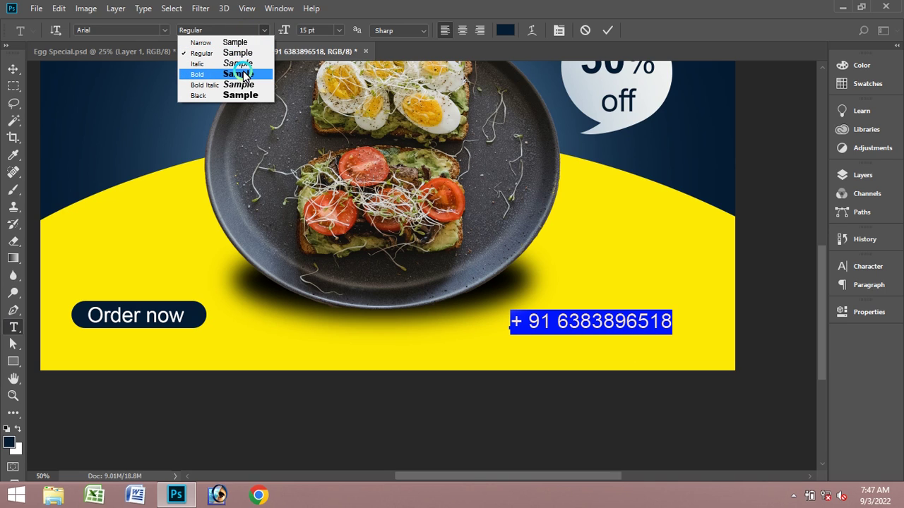
click(242, 73)
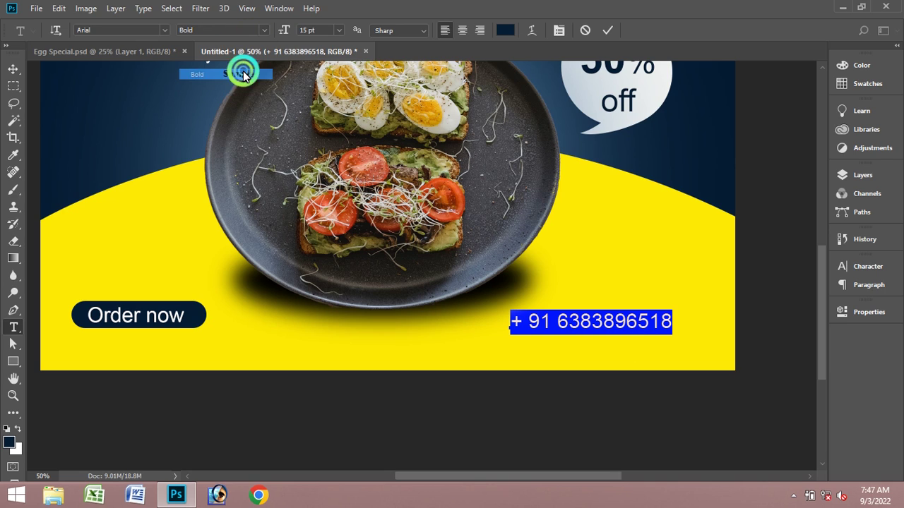
click(608, 30)
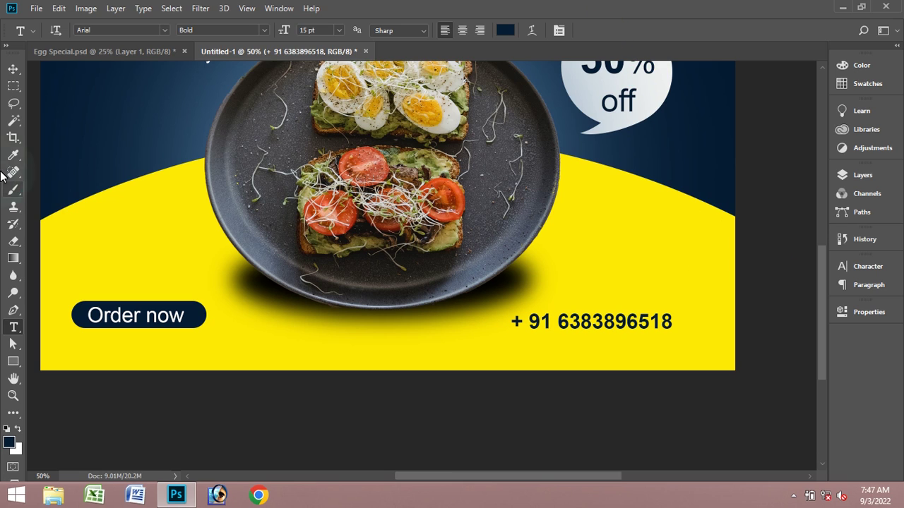
- Move the phone number up and to the right beside the plate
click(13, 68)
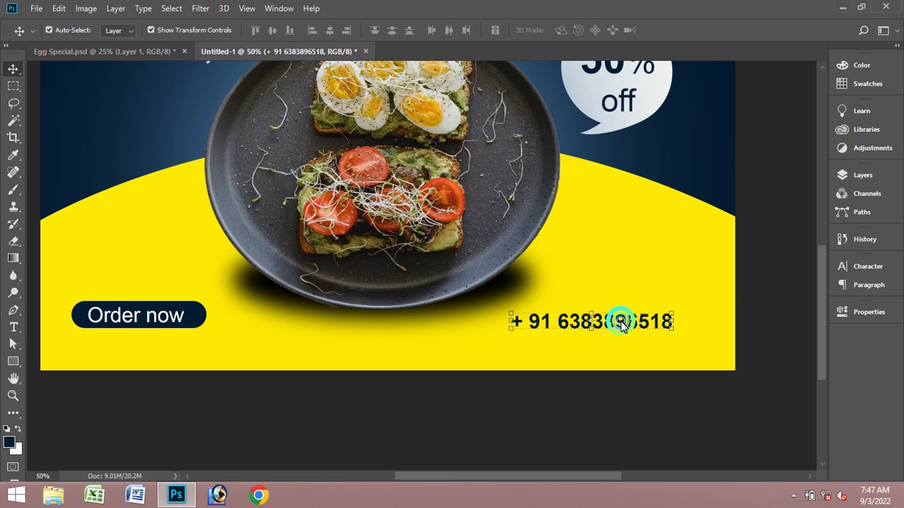
drag(621, 324, 651, 293)
click(544, 452)
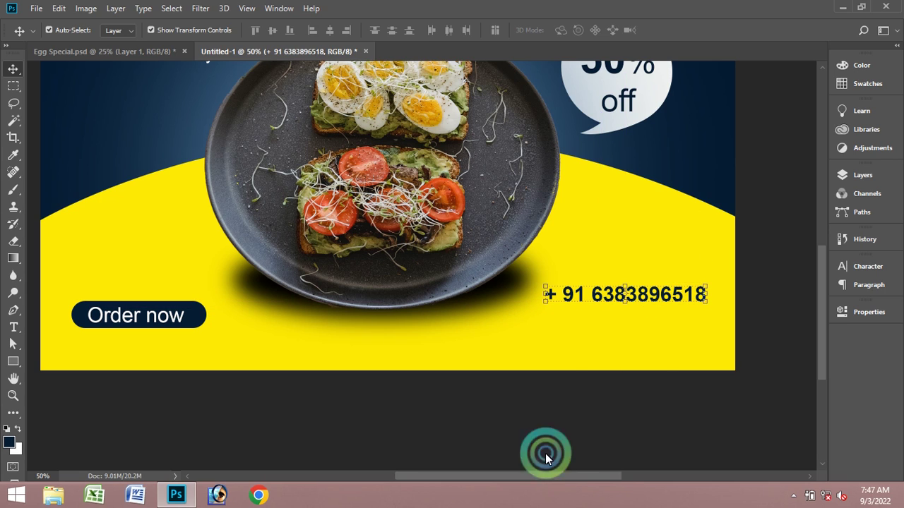
click(626, 332)
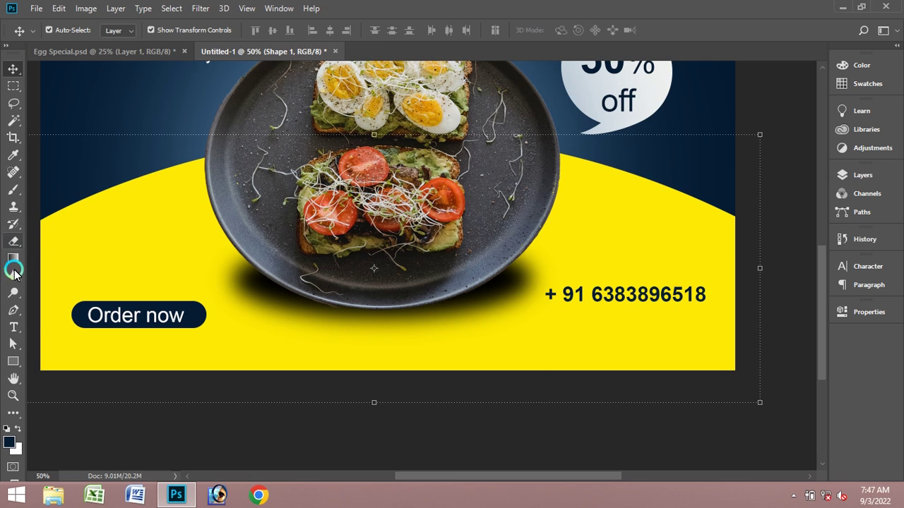
- Reopen the phone-number text and start a new line beneath it
click(14, 327)
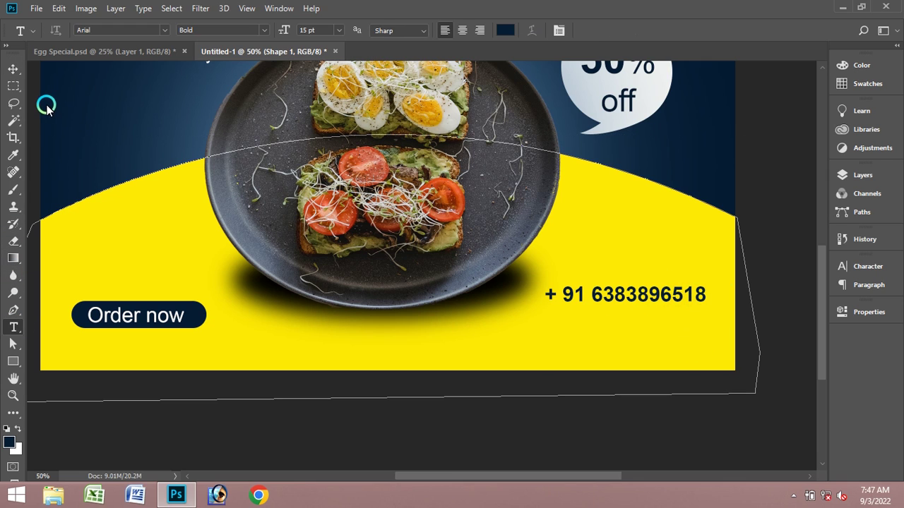
click(14, 69)
click(101, 91)
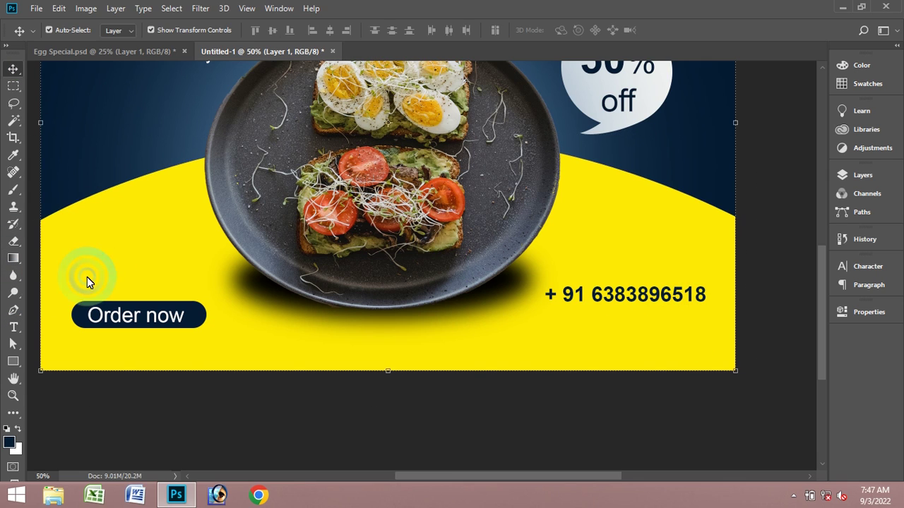
click(13, 327)
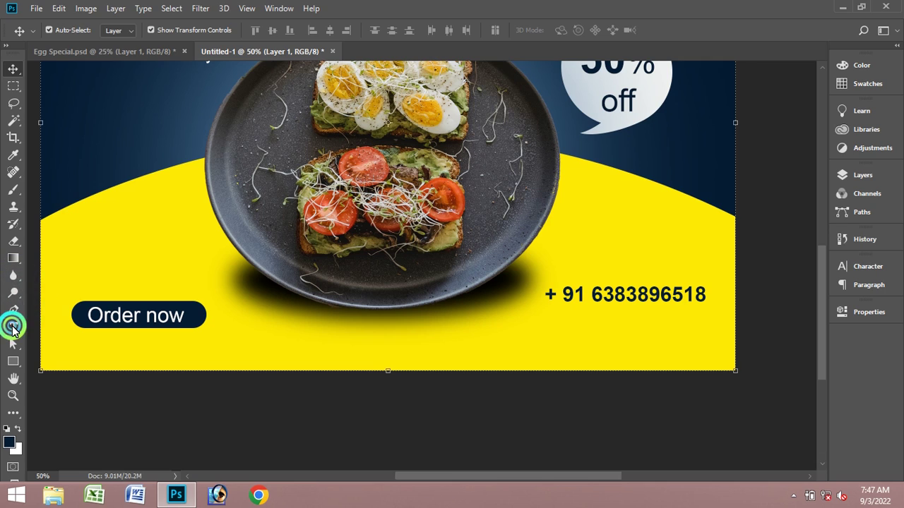
click(697, 296)
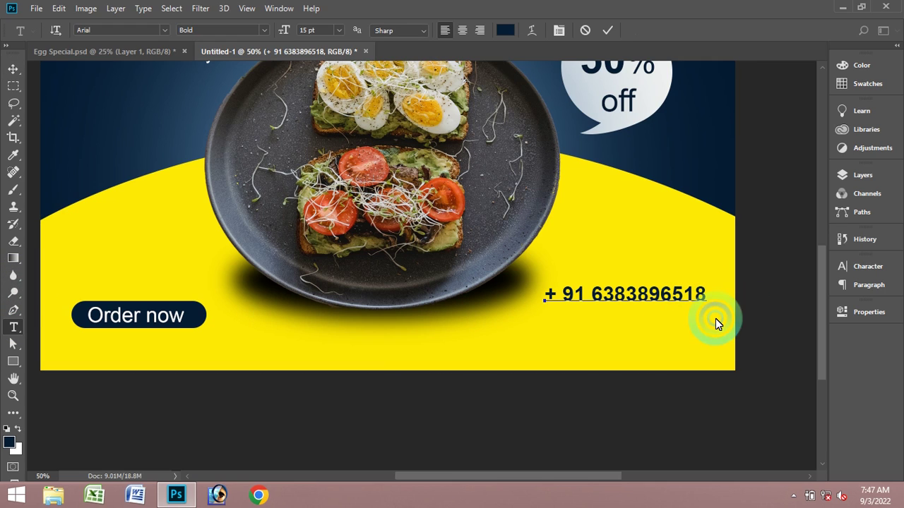
key(Return)
- Type the contact e-mail address on the new line and commit it
text(www)
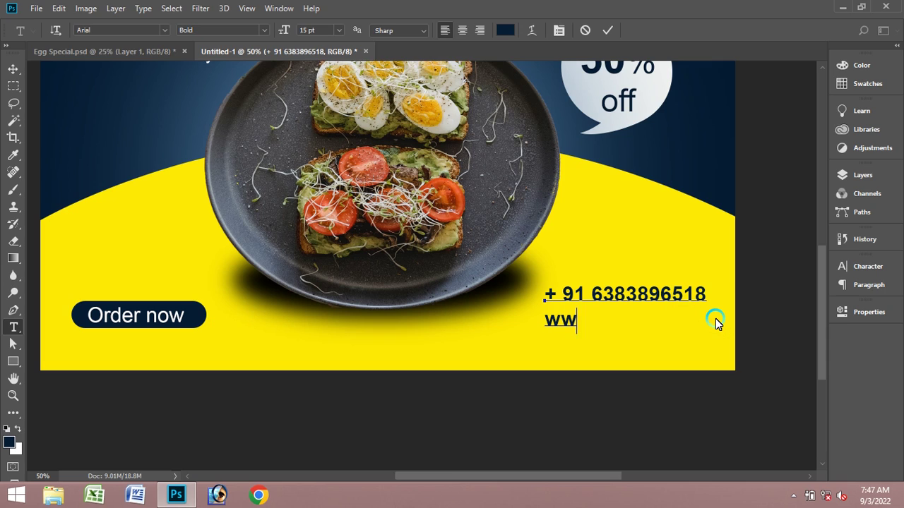
key(BackSpace)
key(BackSpace)
key(BackSpace)
text(Gmail.)
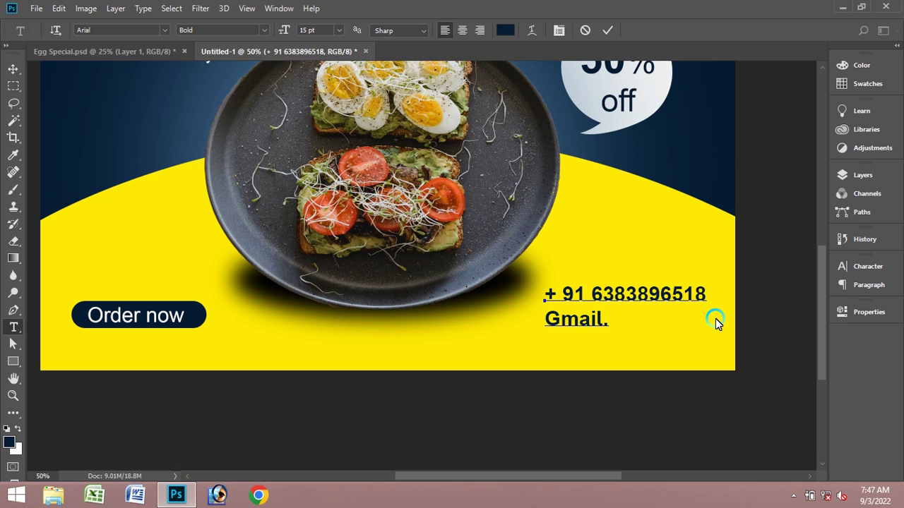
key(BackSpace)
text(.C)
key(BackSpace)
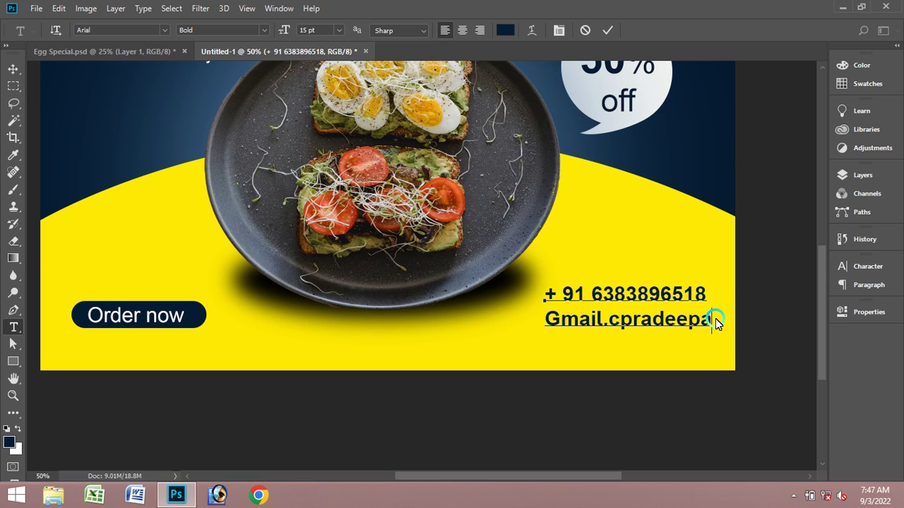
click(607, 30)
click(13, 68)
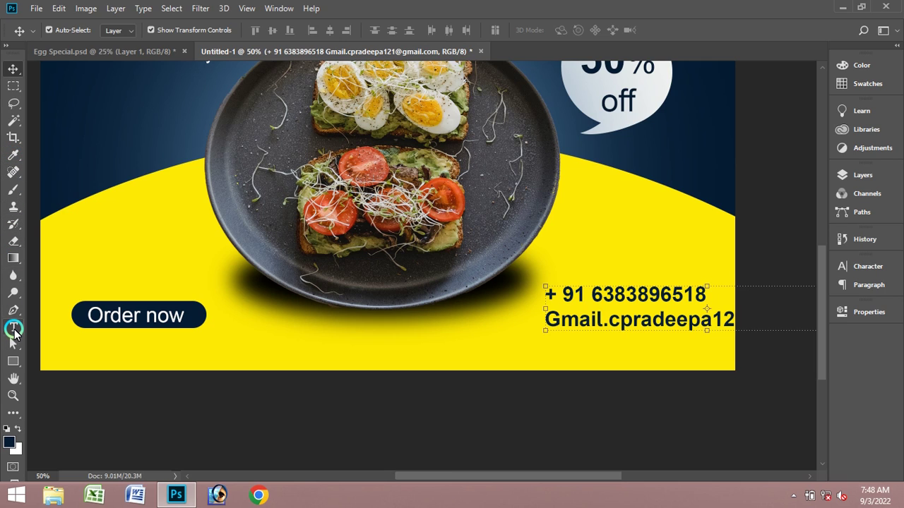
click(13, 326)
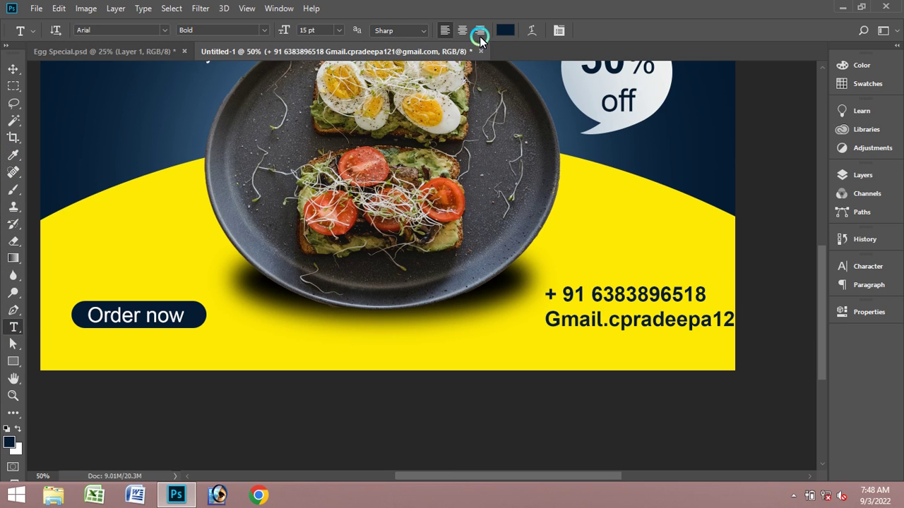
- Move the contact text block right, shrink it to about 58%, and nudge it slightly lower
click(480, 33)
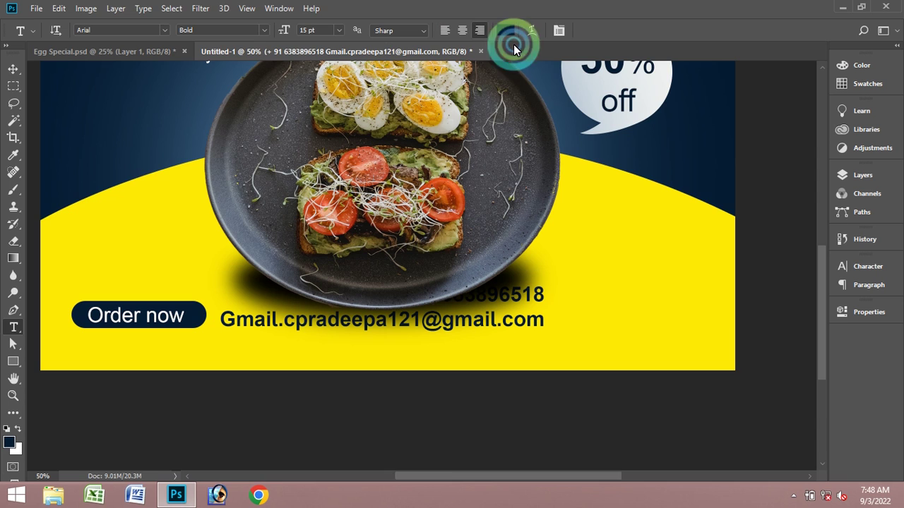
click(13, 73)
drag(504, 297, 475, 321)
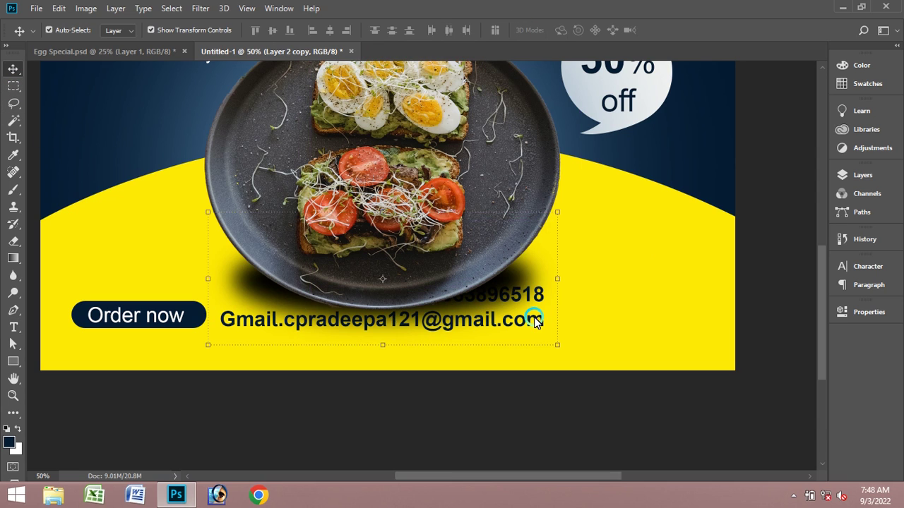
click(650, 285)
click(534, 318)
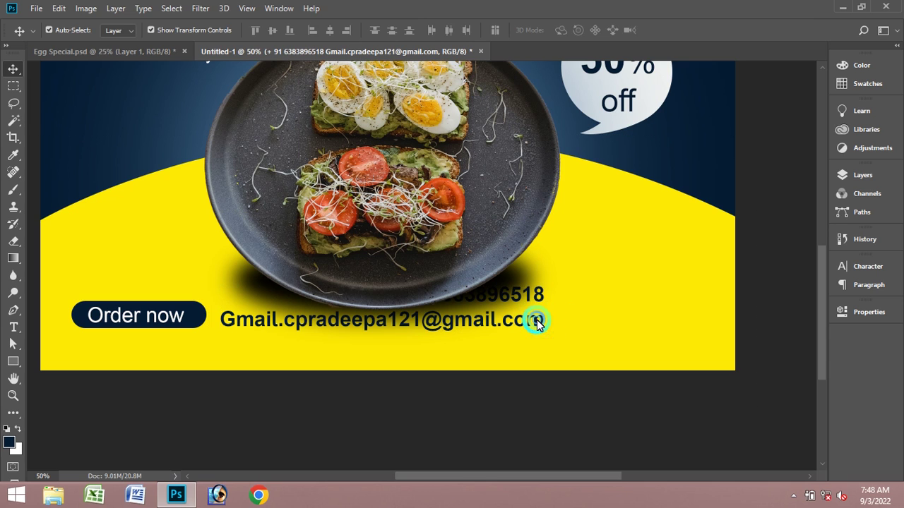
drag(537, 322, 698, 326)
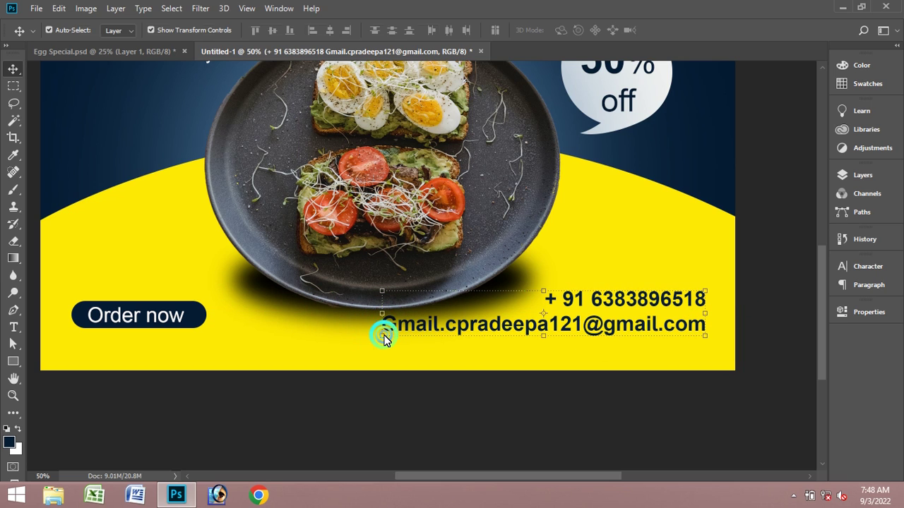
drag(382, 337, 517, 317)
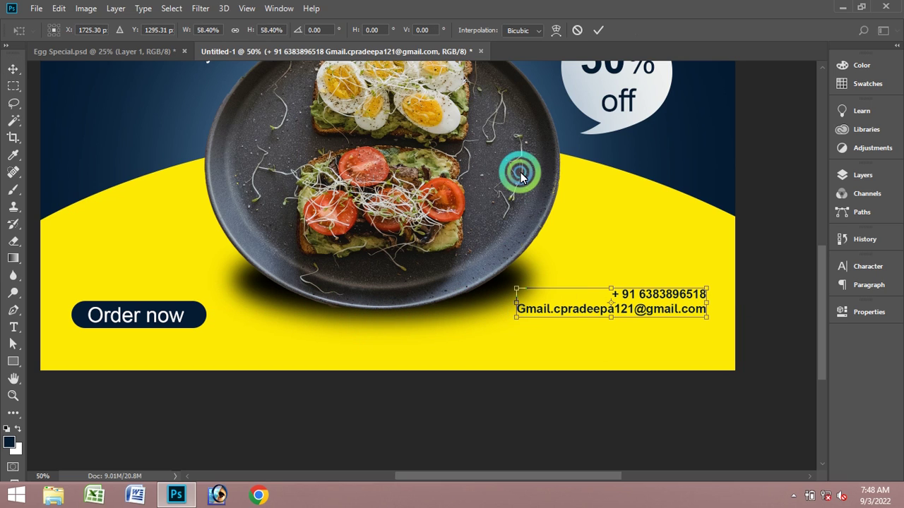
click(598, 30)
click(660, 300)
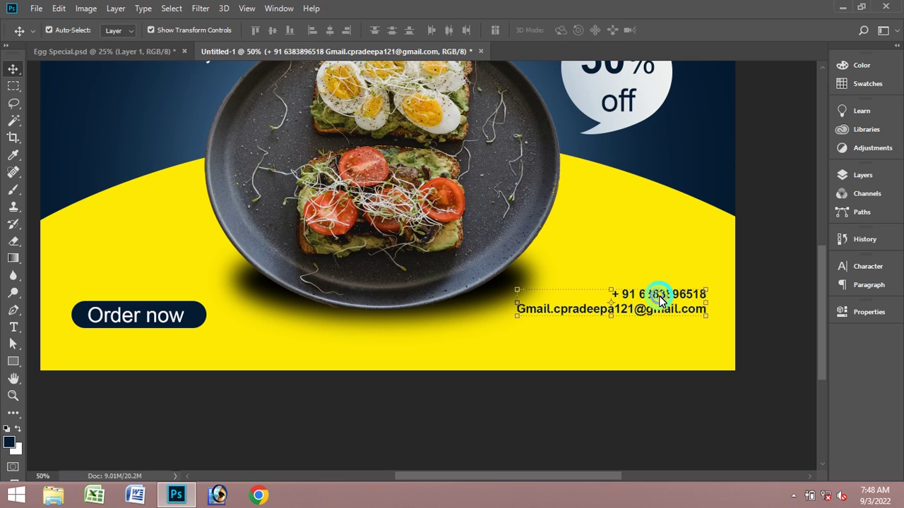
drag(660, 299, 660, 316)
- Enlarge the phone-number line to 14 pt
click(13, 327)
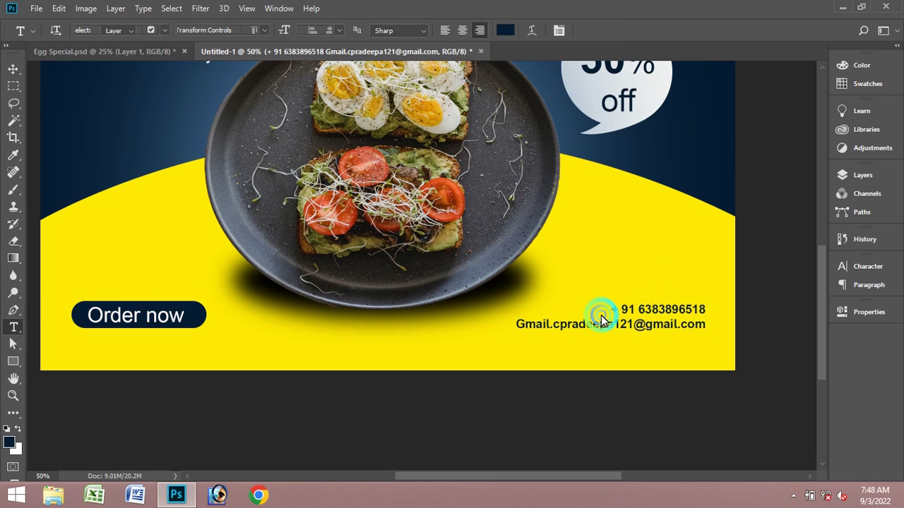
click(665, 309)
drag(704, 312, 591, 307)
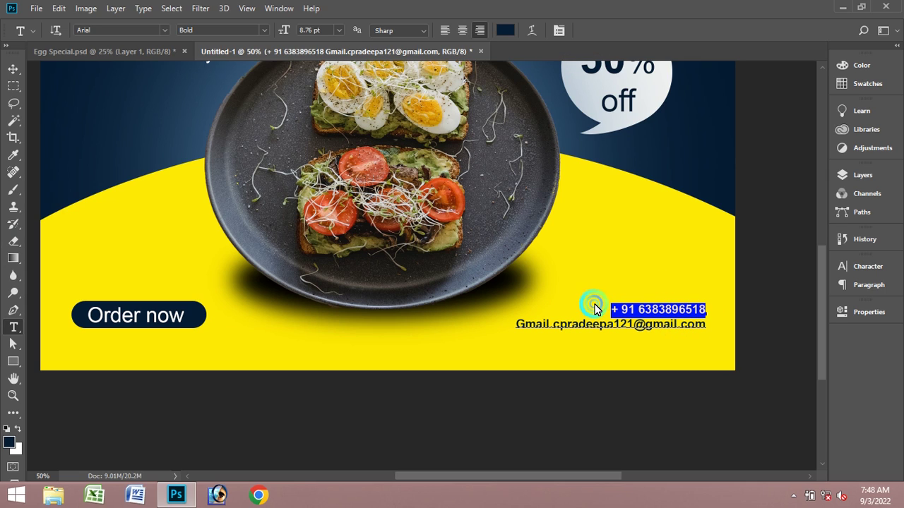
click(339, 30)
click(326, 161)
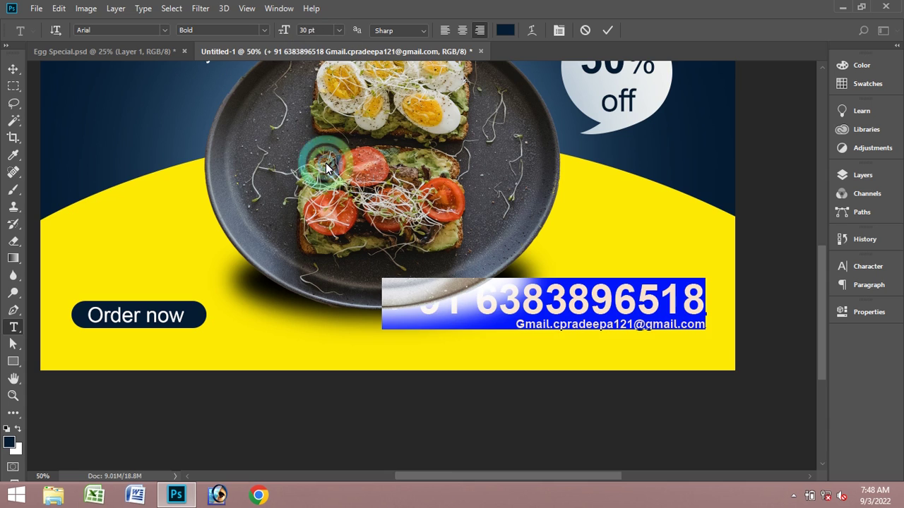
click(325, 34)
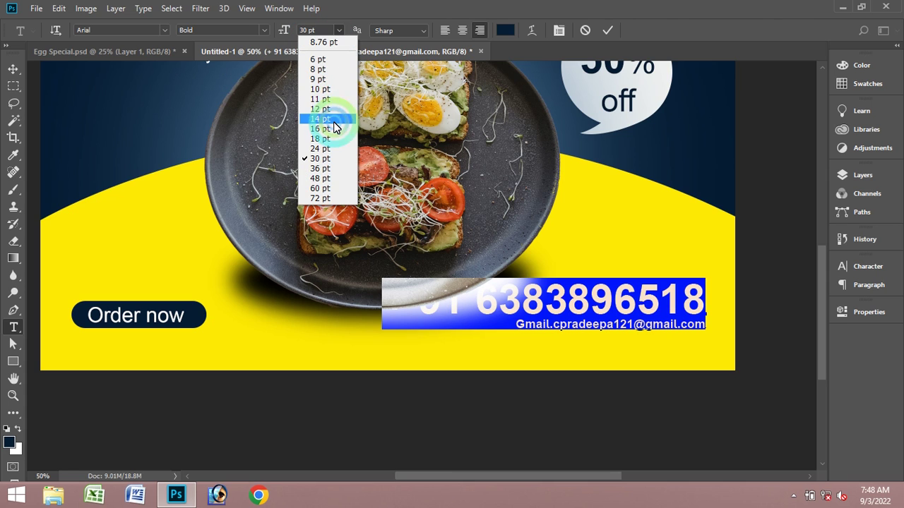
click(333, 122)
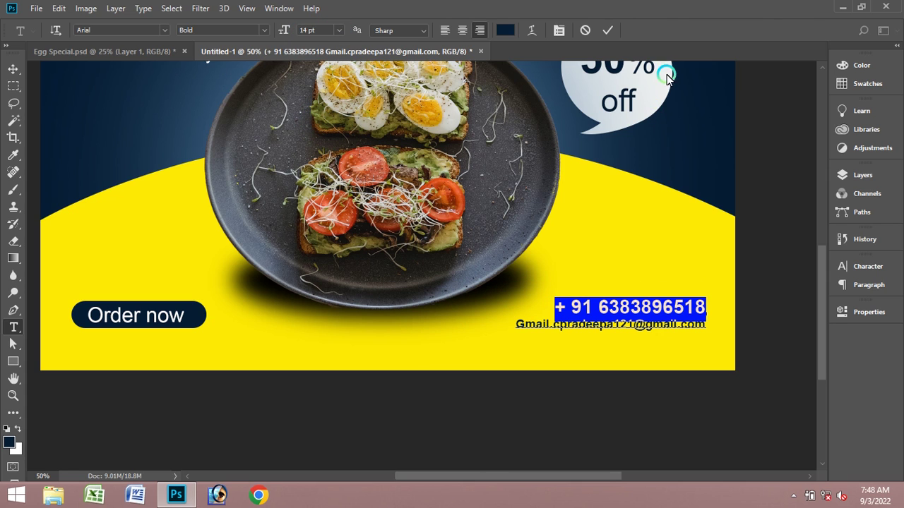
click(609, 29)
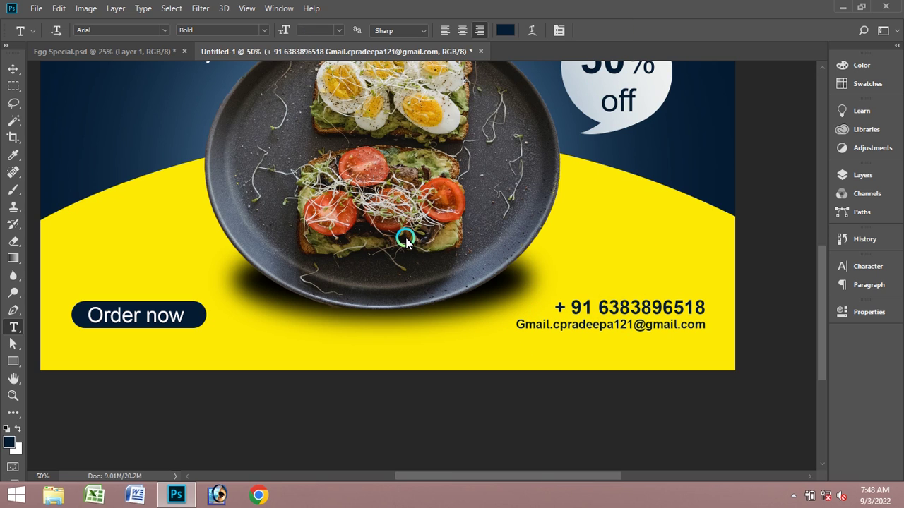
- Fit the whole banner in the window
scroll(608, 295, up, 5)
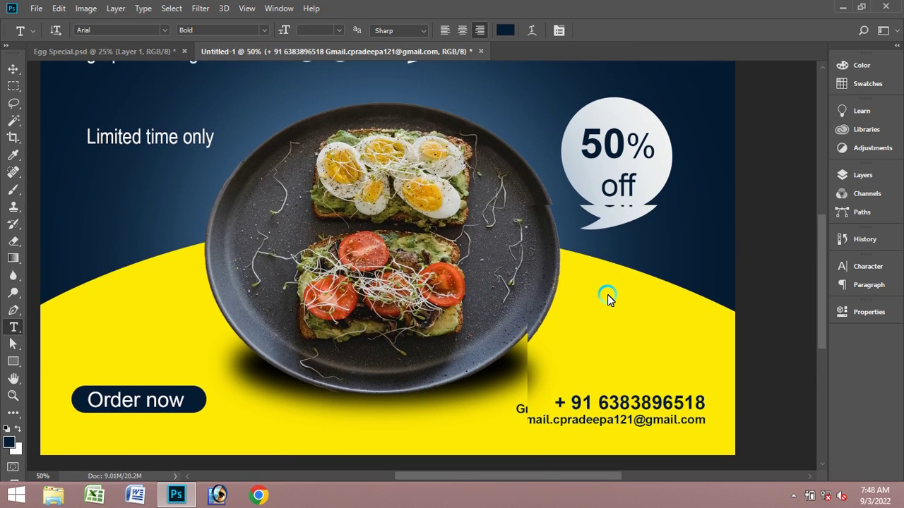
scroll(607, 295, up, 2)
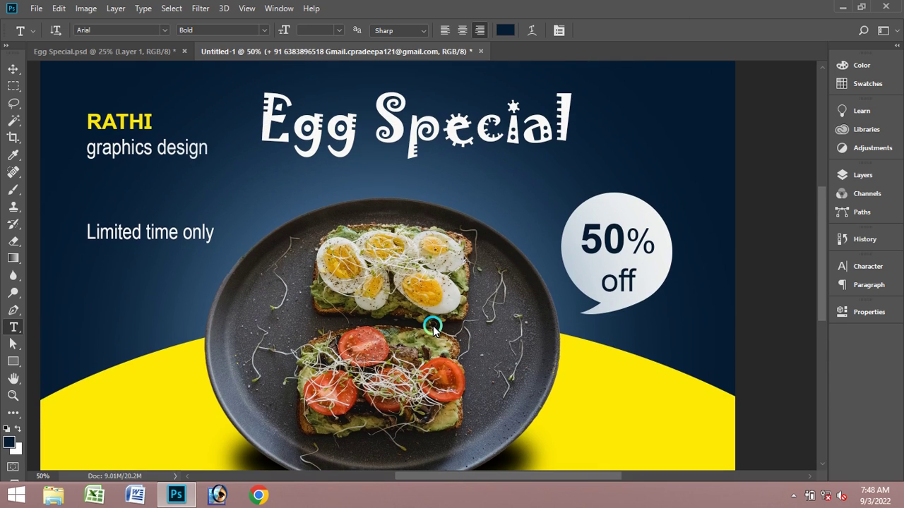
click(13, 69)
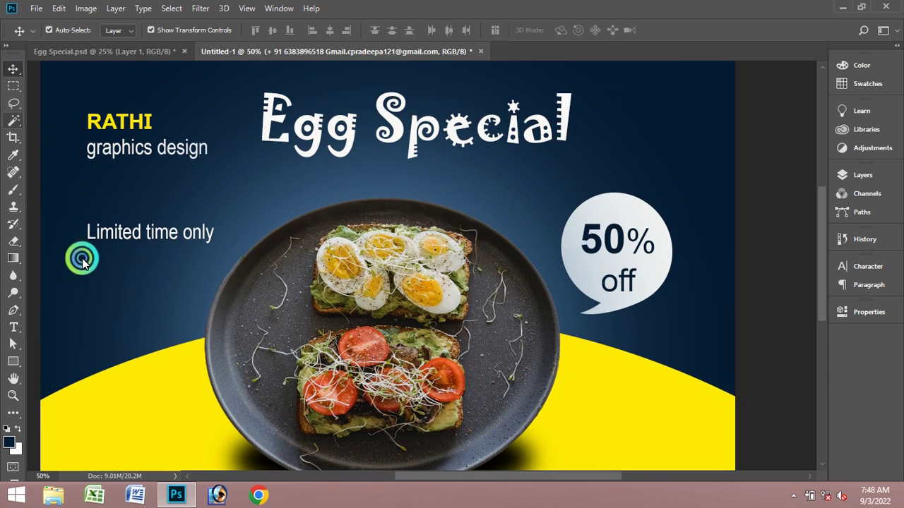
click(13, 397)
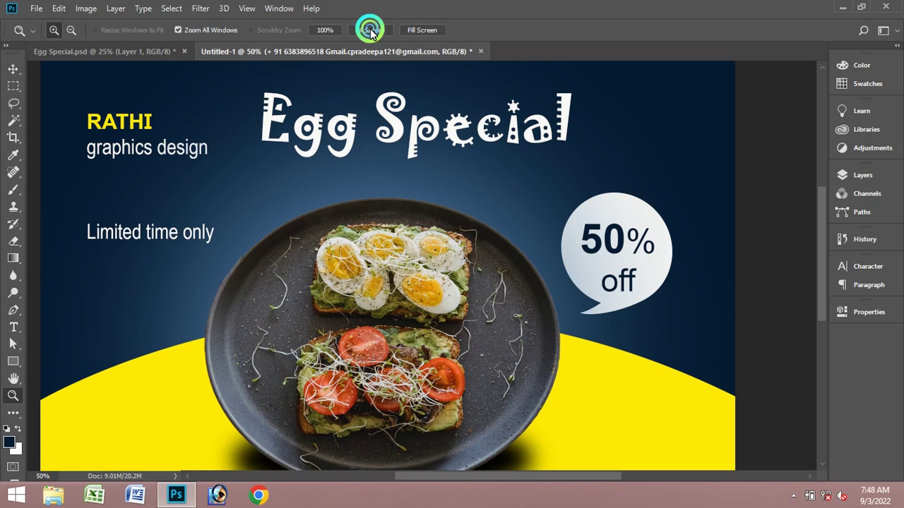
click(370, 30)
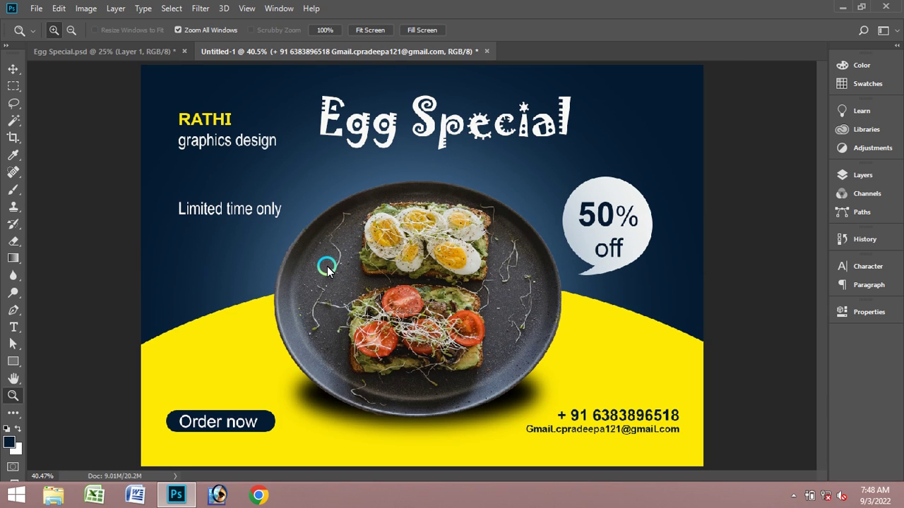
- Zoom in to 200% on the Egg Special title, return to 100%, and select the title layer
click(13, 69)
click(13, 397)
click(380, 183)
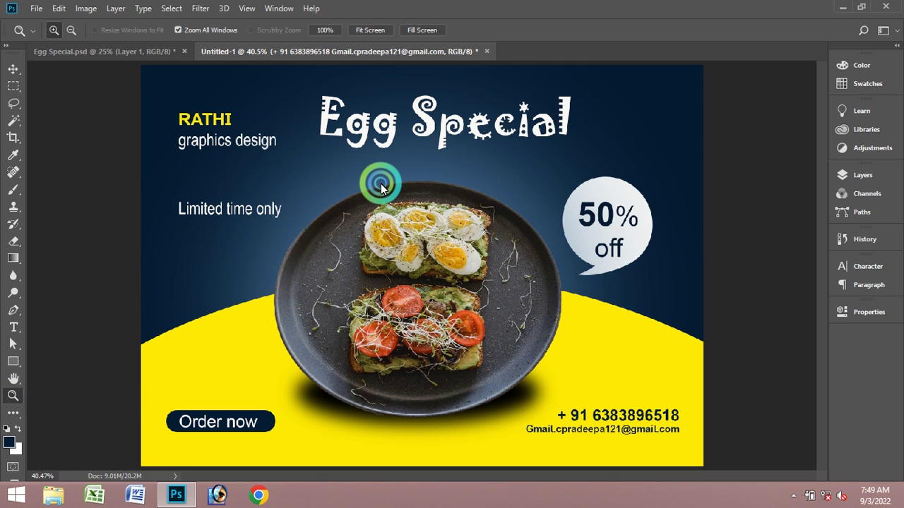
click(390, 162)
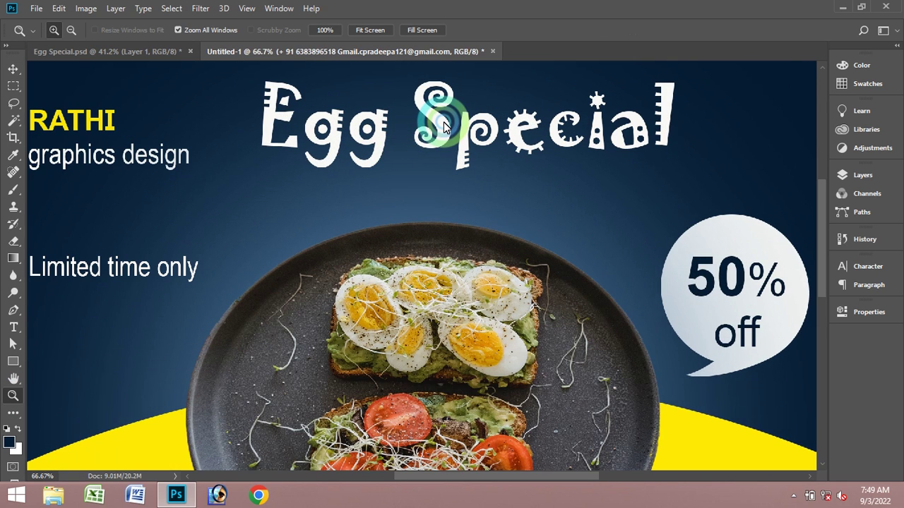
click(444, 125)
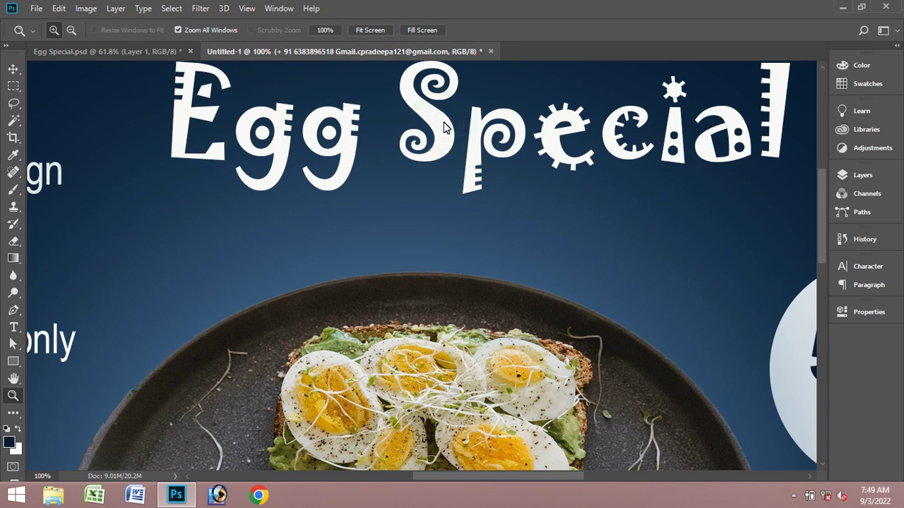
click(449, 169)
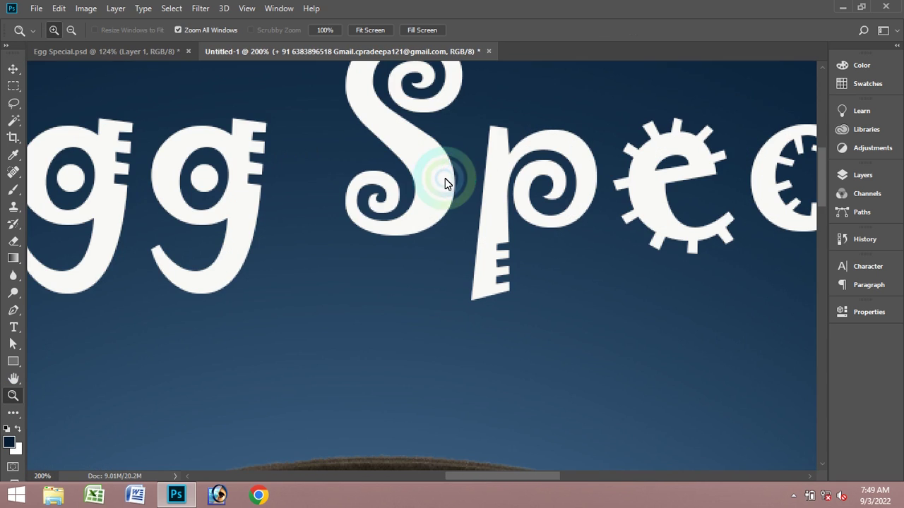
alt+click(395, 161)
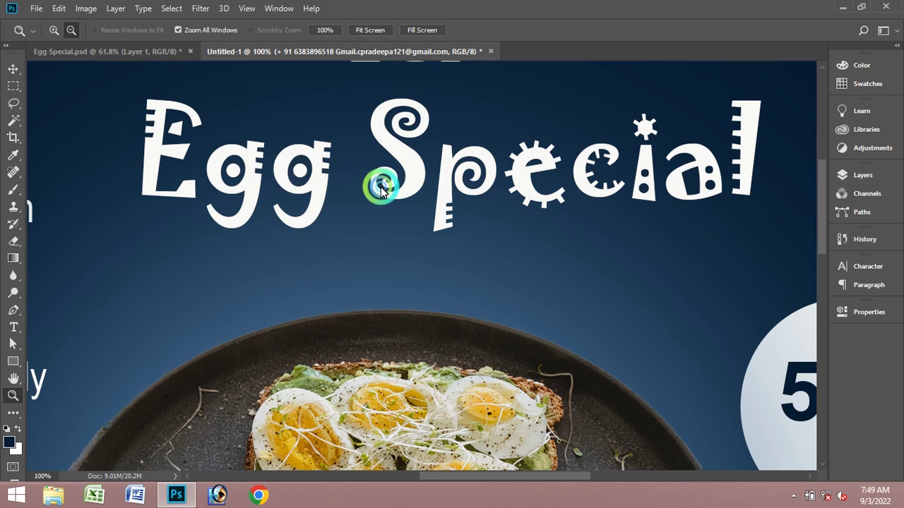
click(87, 105)
click(25, 71)
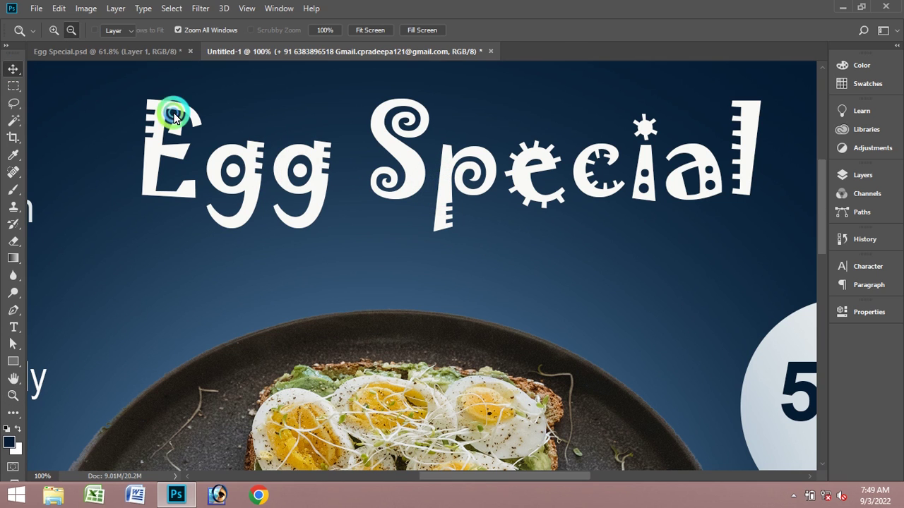
- Apply a drop shadow to the Egg Special title layer with Distance 5 px and Size 5 px
click(243, 146)
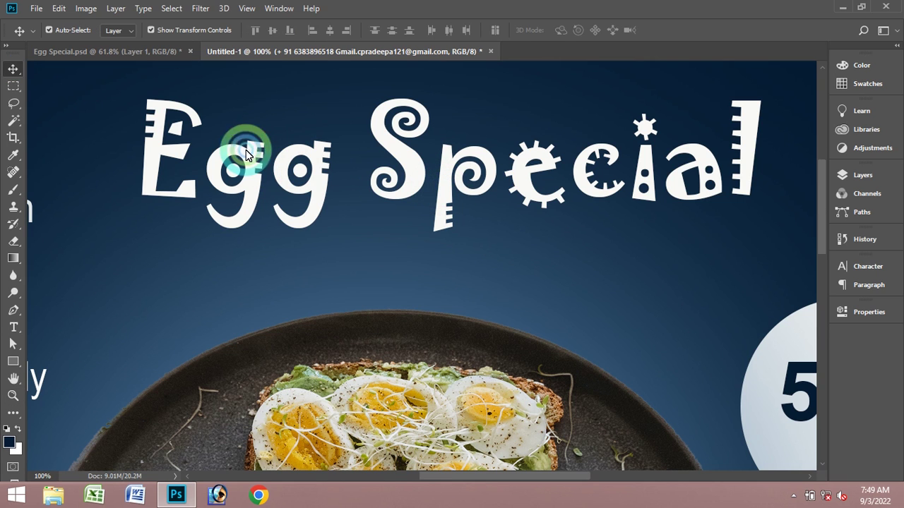
click(869, 176)
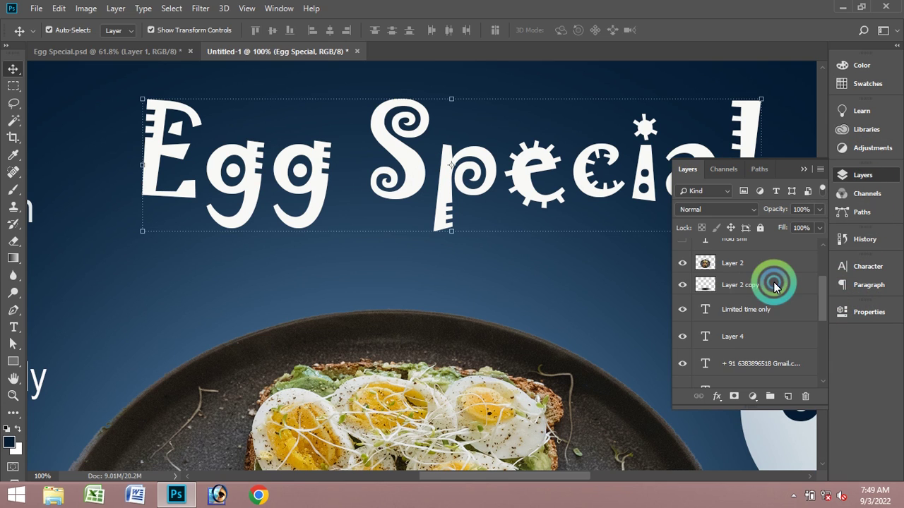
click(721, 397)
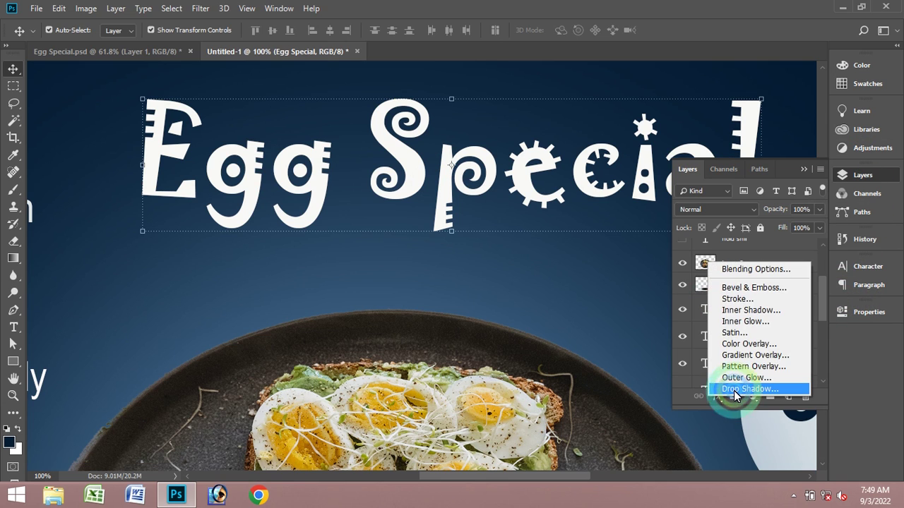
click(727, 388)
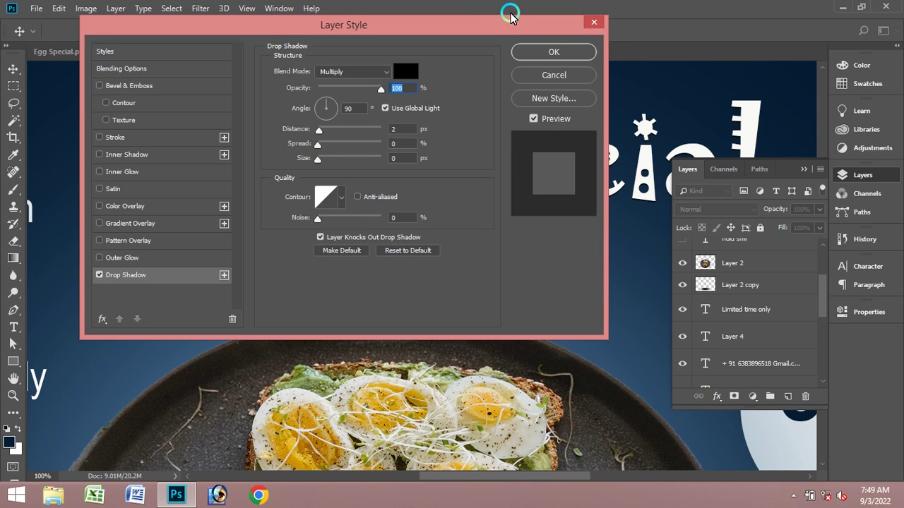
drag(491, 26, 801, 125)
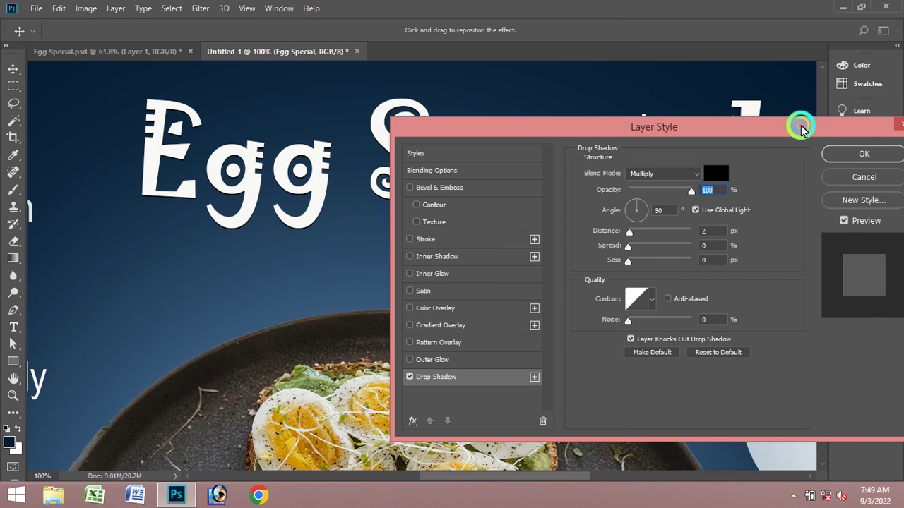
drag(629, 231, 632, 235)
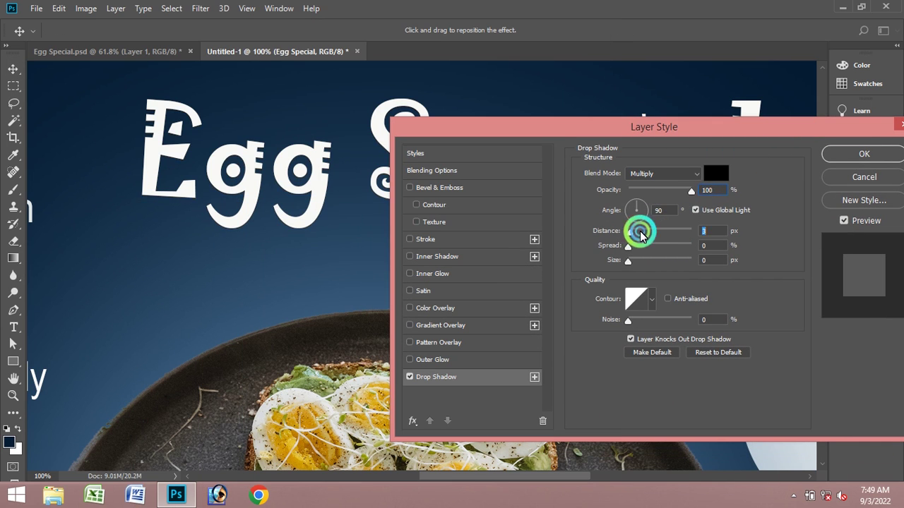
click(725, 227)
text(5)
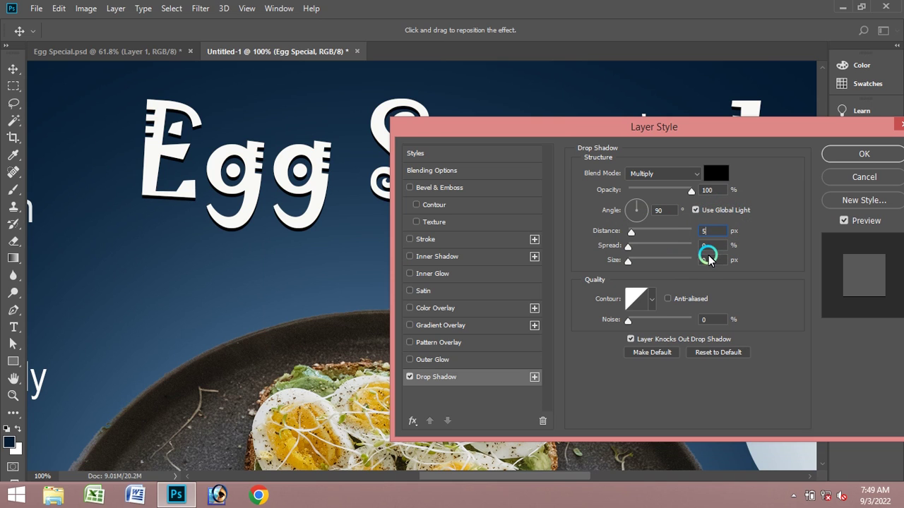
click(702, 260)
text(5)
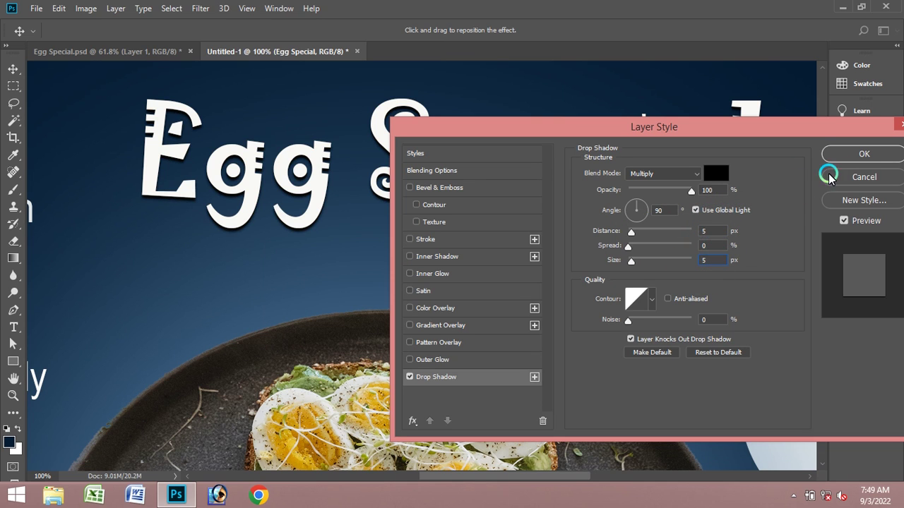
click(856, 158)
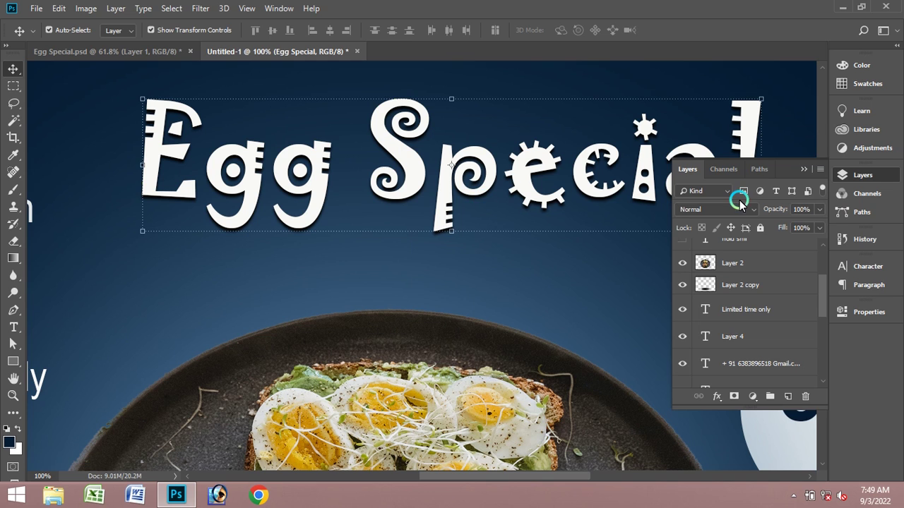
click(790, 173)
drag(412, 473, 349, 456)
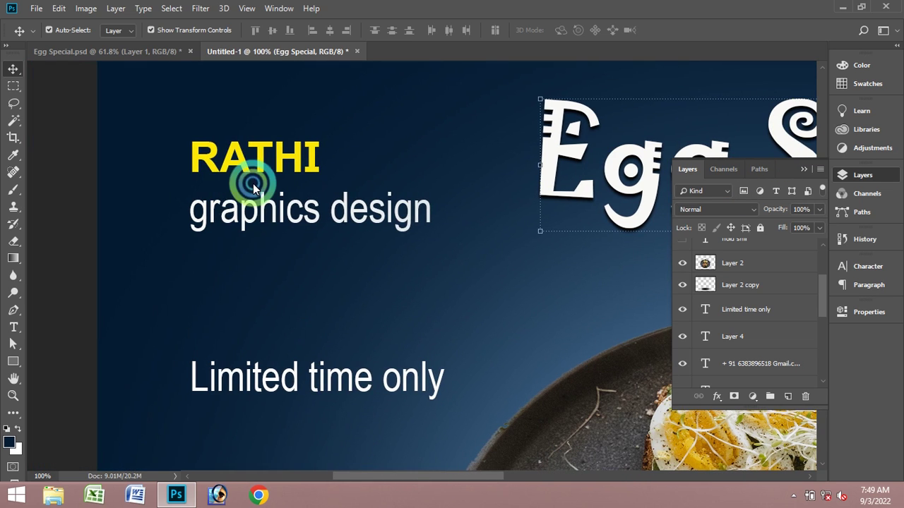
- Add a drop shadow to the 'rathi graphics design' logo text with size reduced to 2 px
click(231, 156)
click(761, 399)
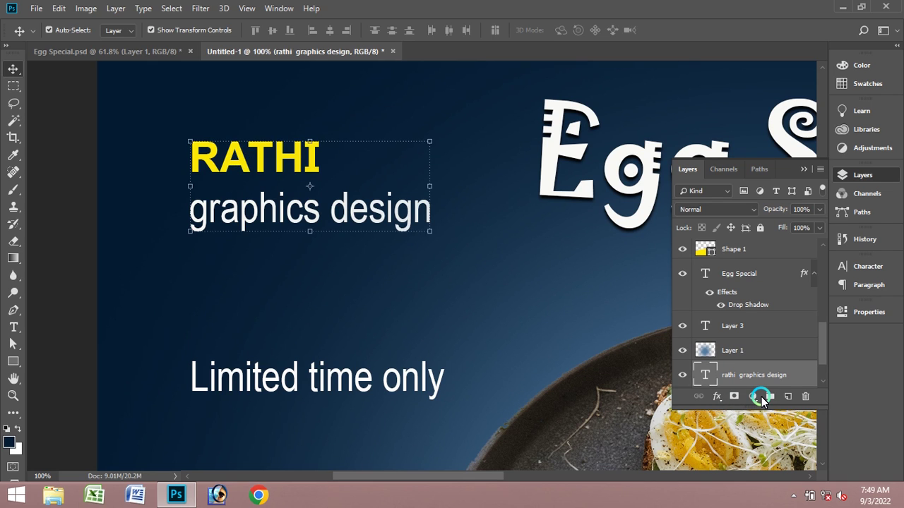
click(717, 396)
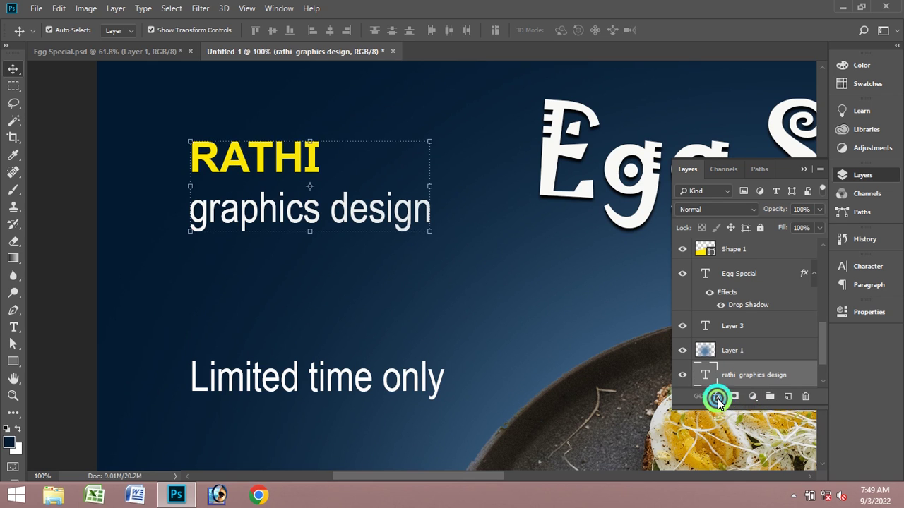
click(737, 390)
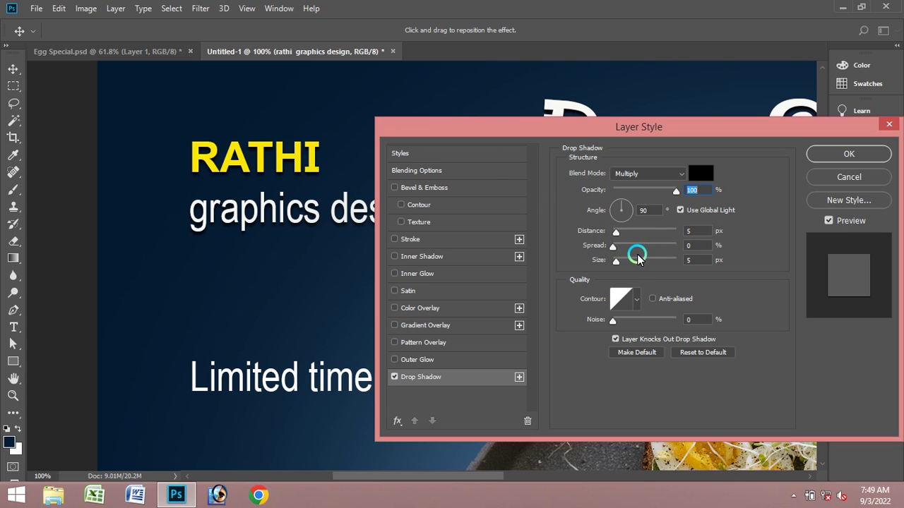
drag(617, 264, 614, 266)
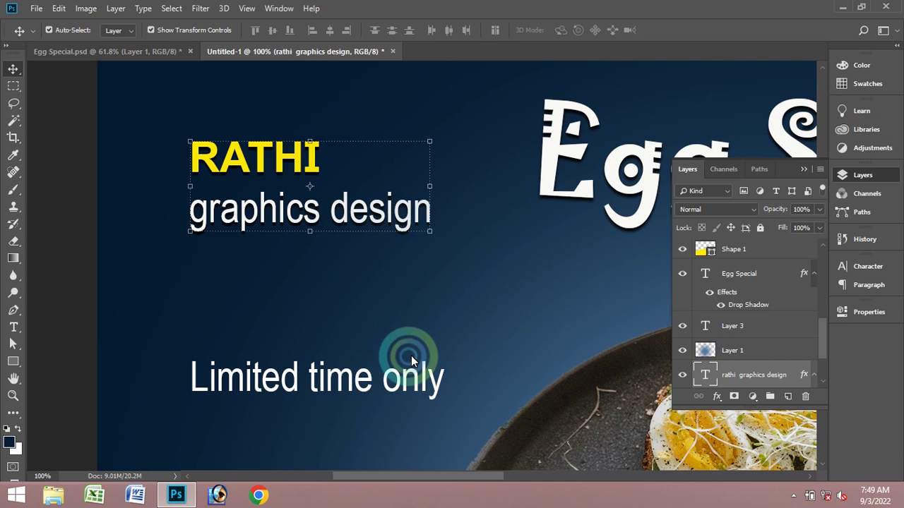
- Give 'Limited time only' a drop shadow with 0 px size
click(361, 379)
click(718, 397)
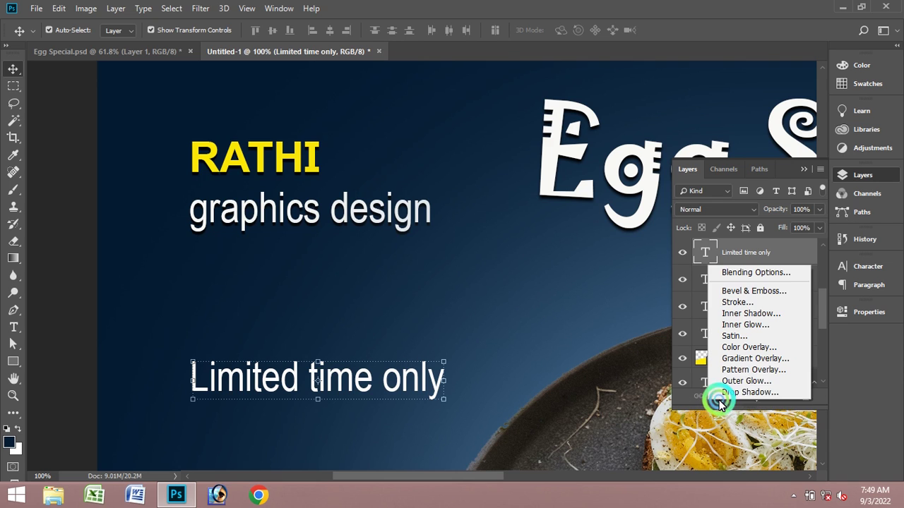
click(749, 390)
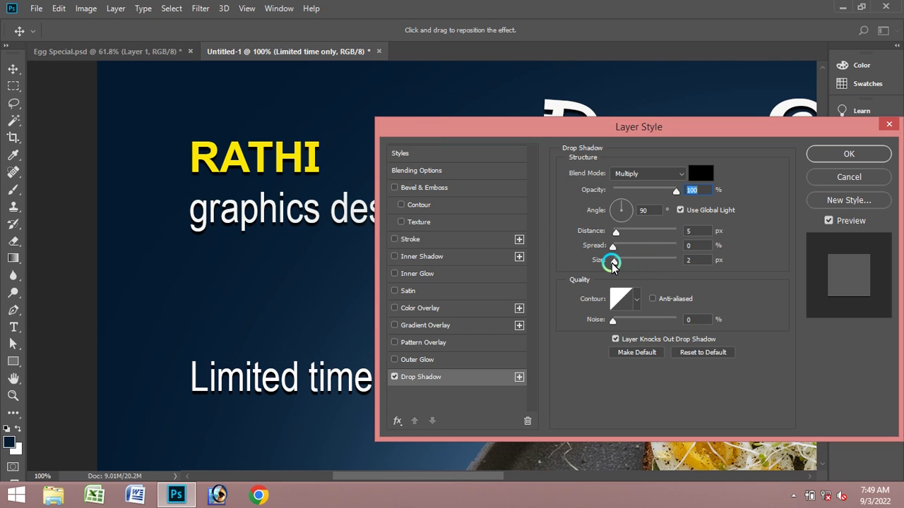
drag(612, 264, 602, 267)
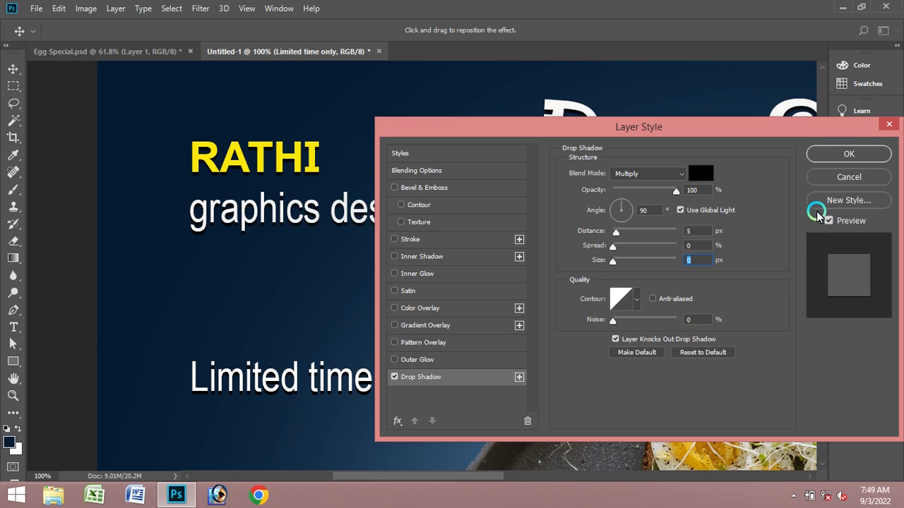
click(849, 156)
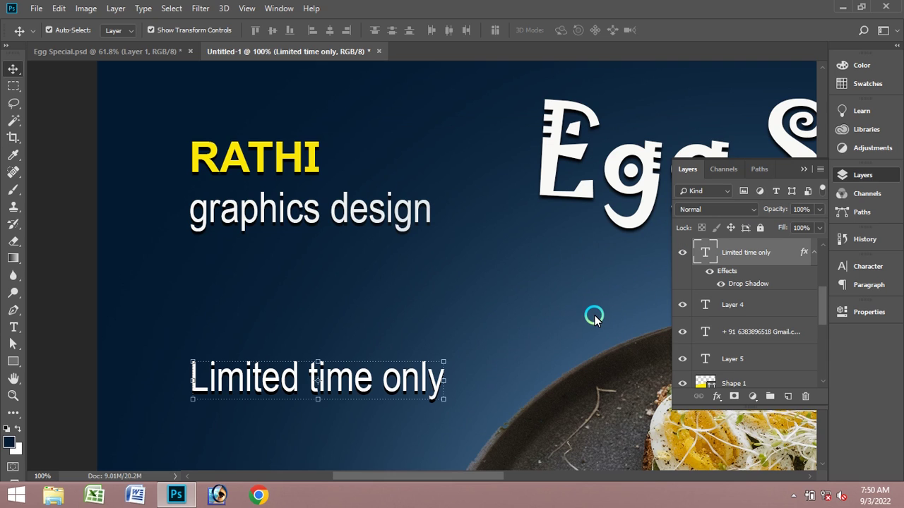
- Select the Order now layer and zoom in to inspect the button, then back to 100%
scroll(594, 317, down, 3)
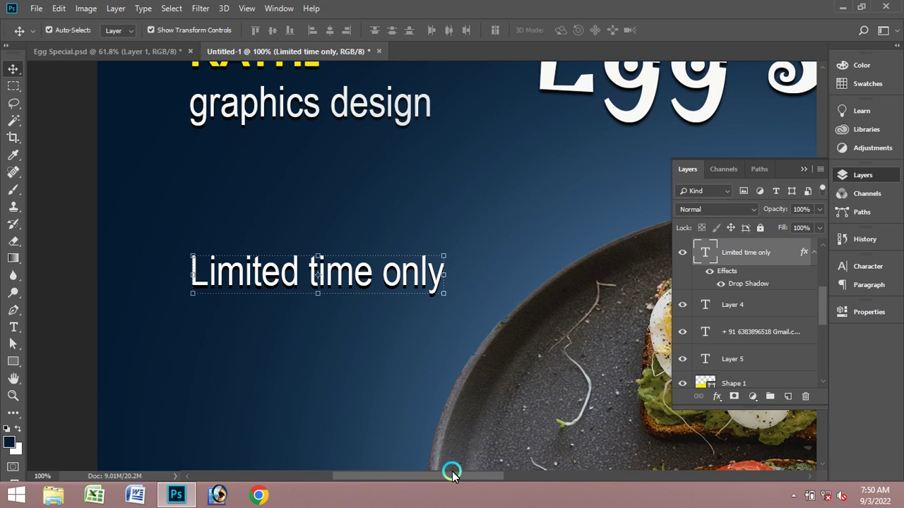
scroll(454, 406, down, 5)
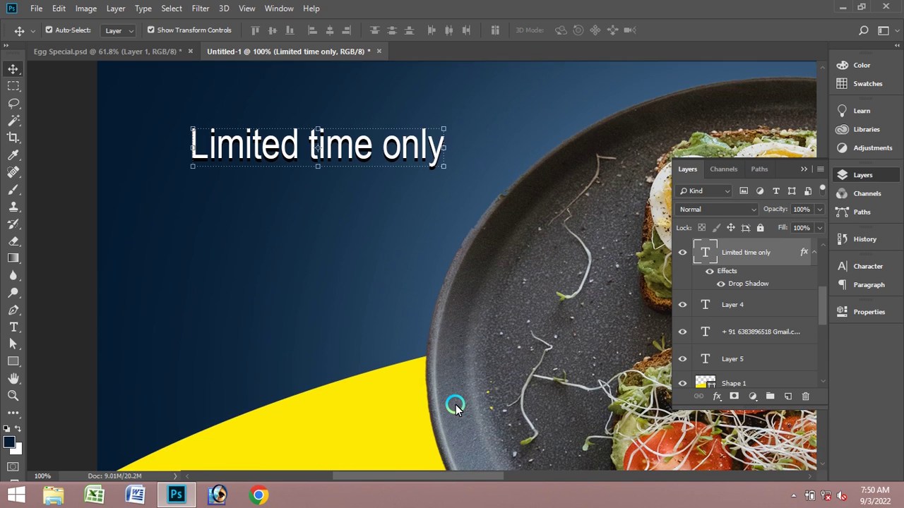
scroll(456, 405, down, 5)
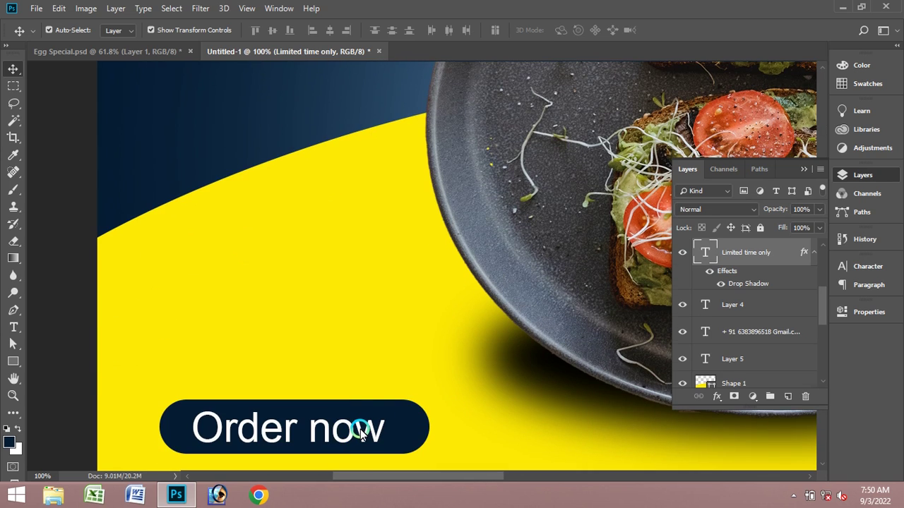
click(361, 432)
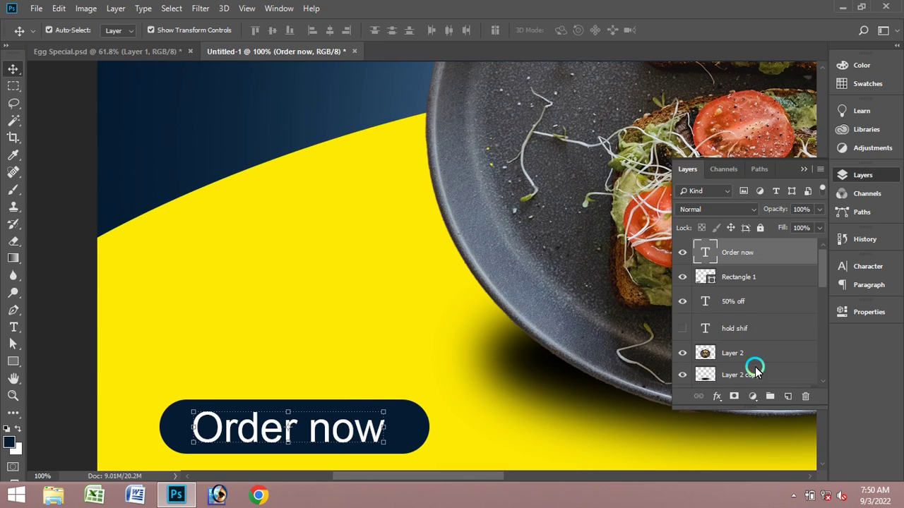
click(10, 397)
alt+click(236, 417)
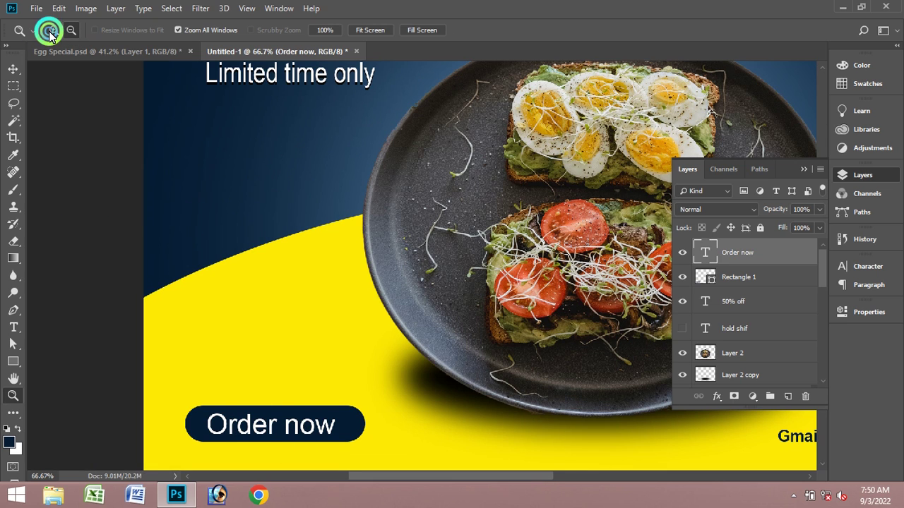
click(226, 434)
click(222, 427)
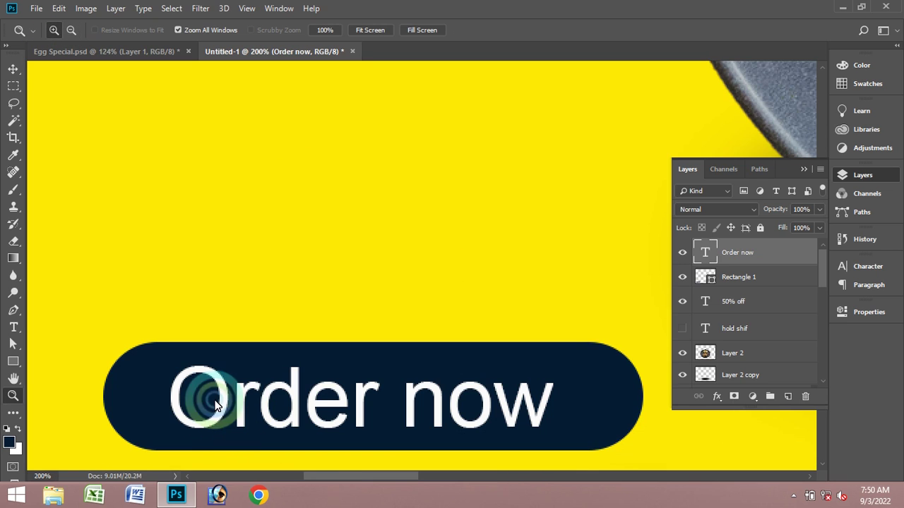
click(70, 31)
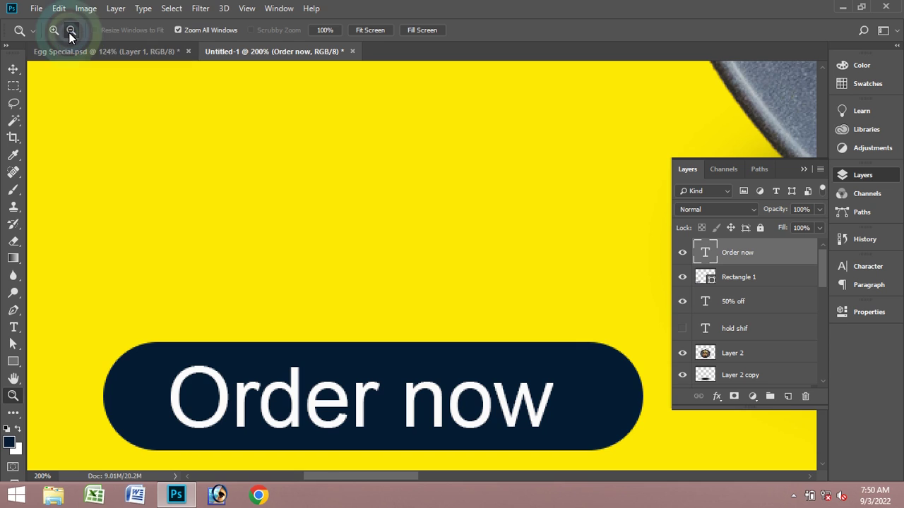
click(173, 181)
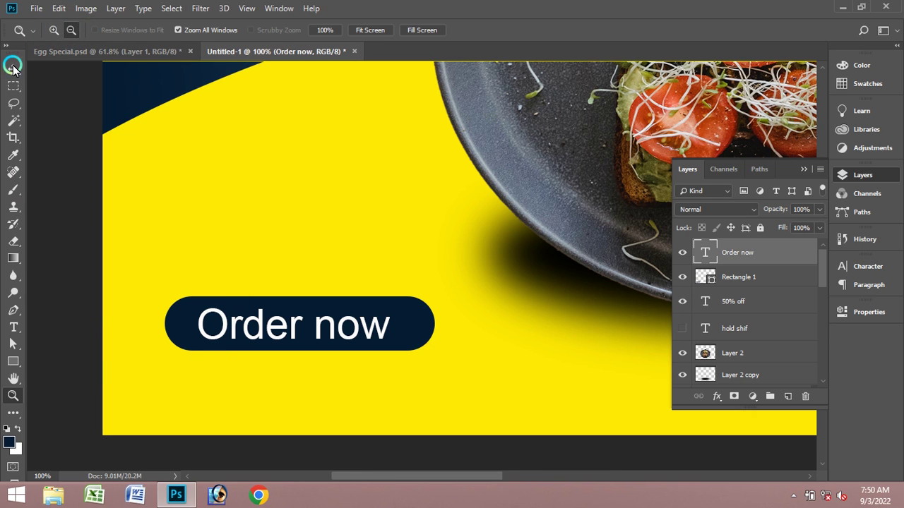
click(13, 68)
- Add a drop shadow to the Order now text
click(716, 396)
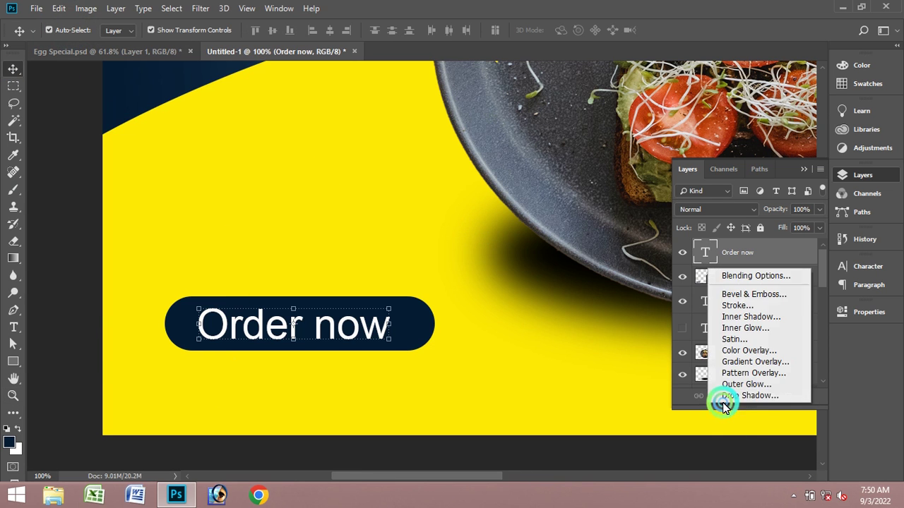
click(741, 396)
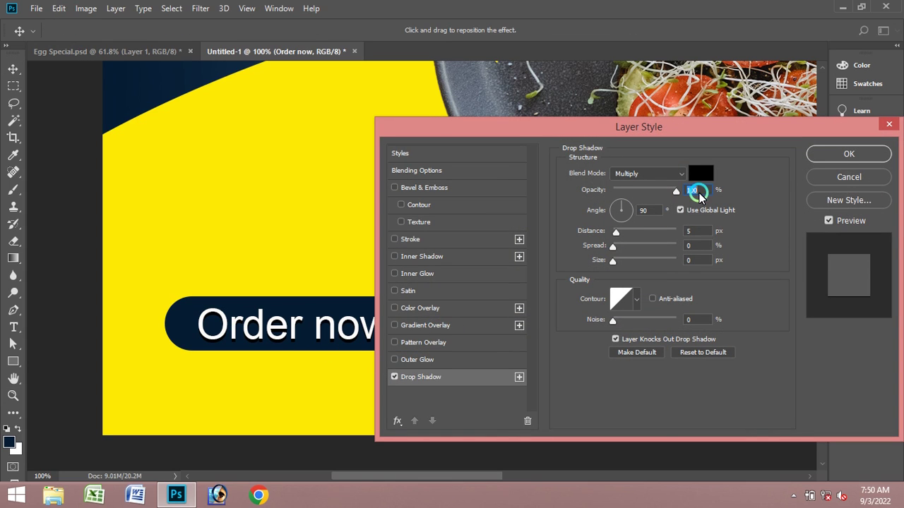
click(839, 156)
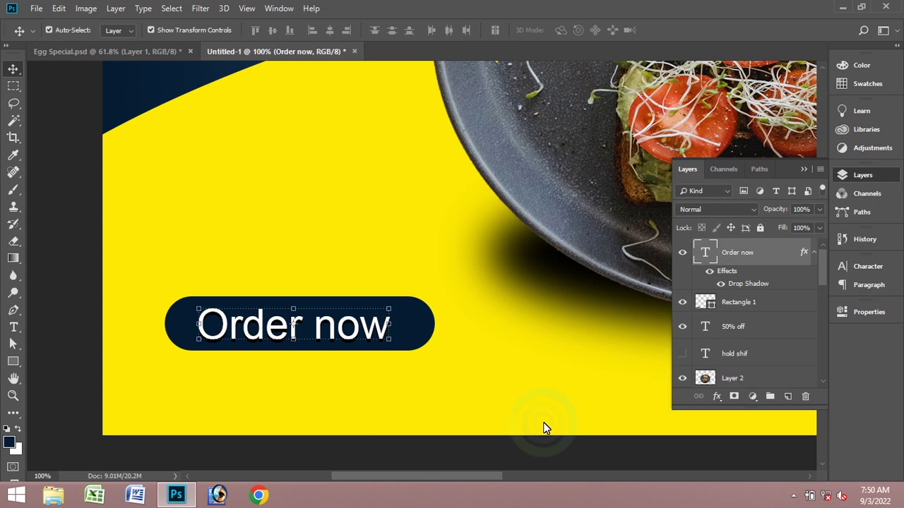
drag(490, 478, 677, 474)
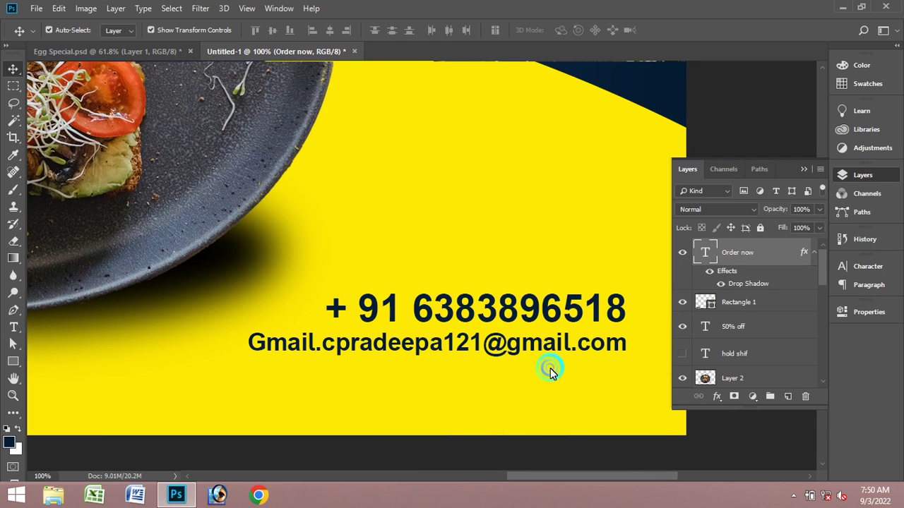
- Add a drop shadow to the contact details text with a 2 px offset
click(479, 330)
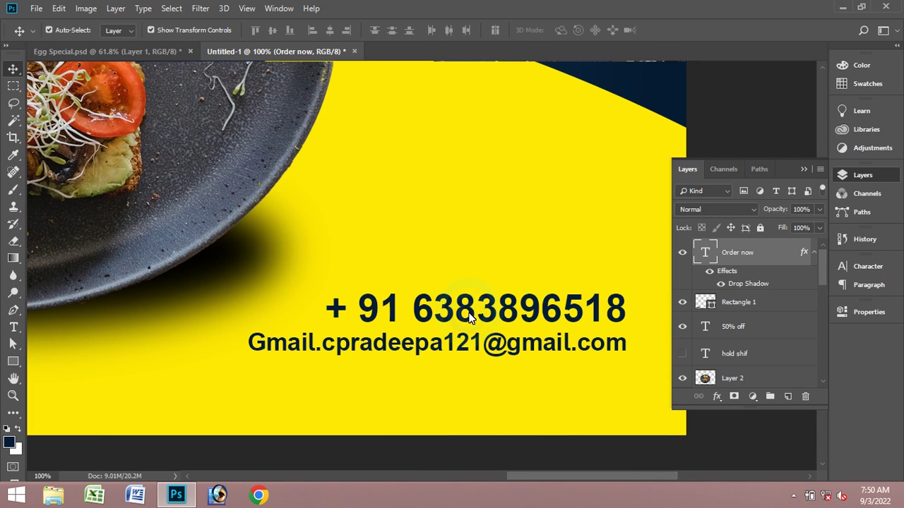
click(716, 399)
click(732, 389)
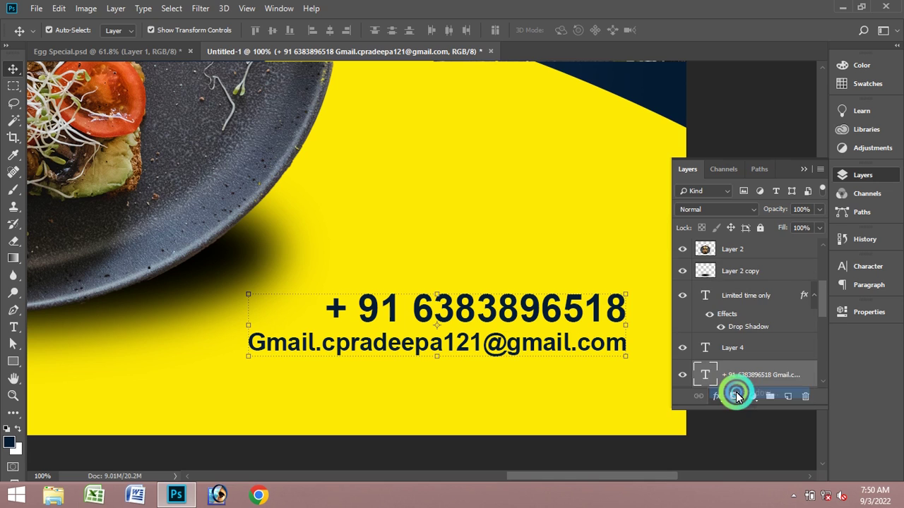
click(689, 357)
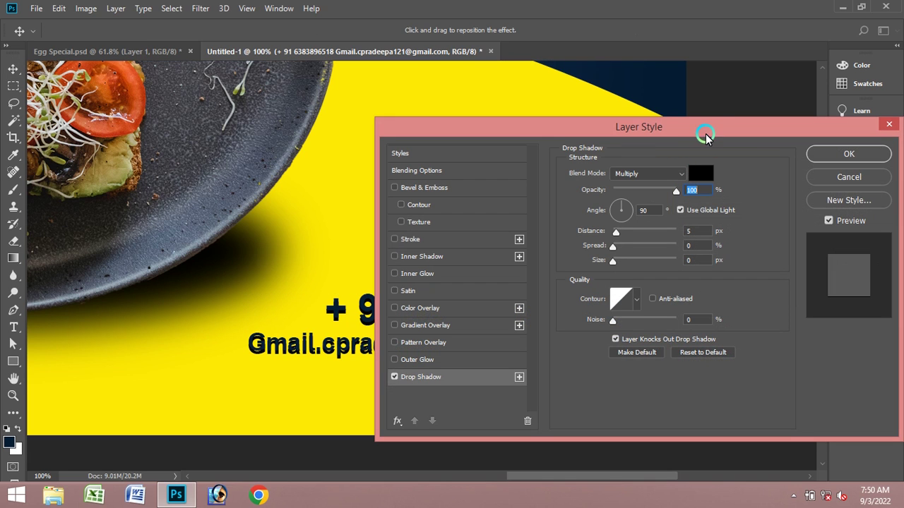
drag(710, 125, 356, 65)
click(189, 175)
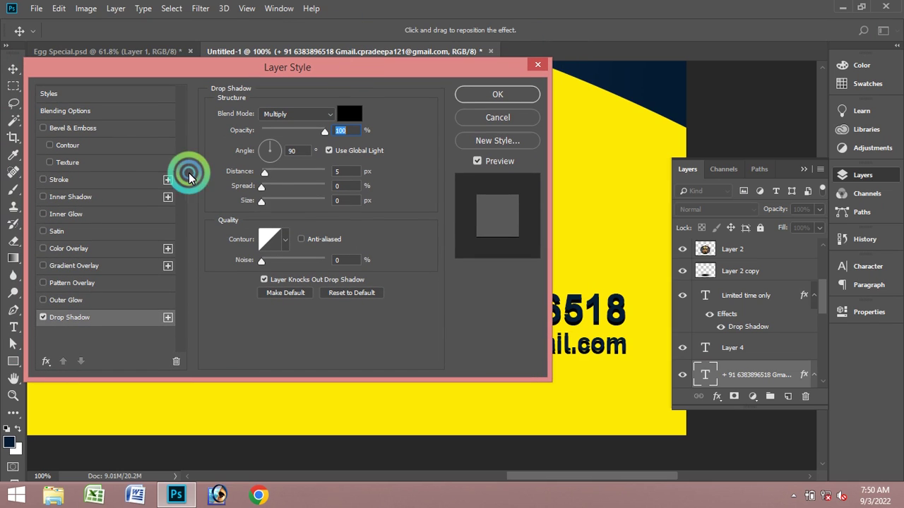
drag(265, 174, 263, 176)
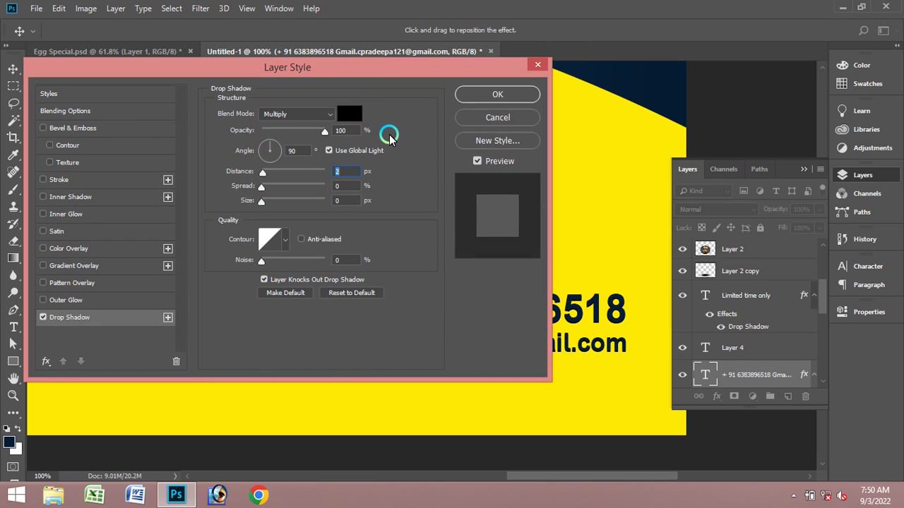
click(497, 95)
- Add a drop shadow to the 50% off text with a 3 px offset
scroll(558, 336, up, 3)
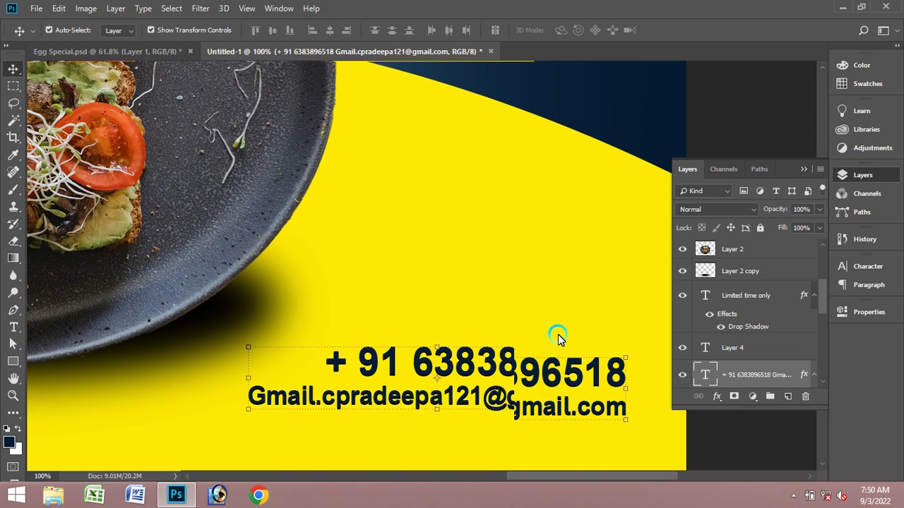
scroll(558, 338, up, 5)
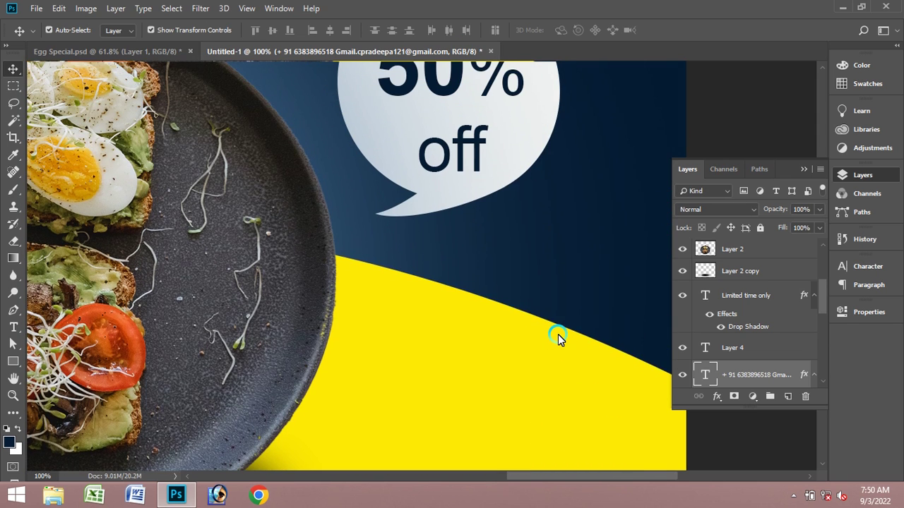
scroll(557, 337, up, 1)
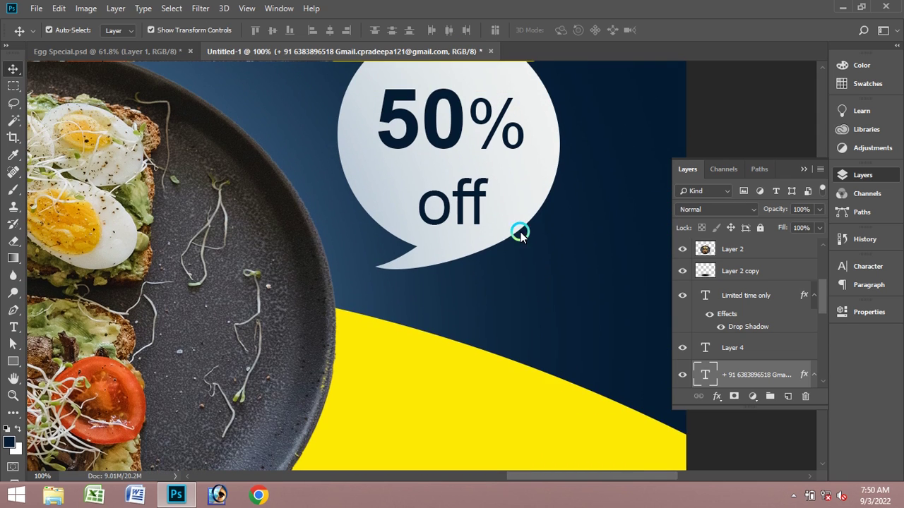
click(456, 122)
click(717, 400)
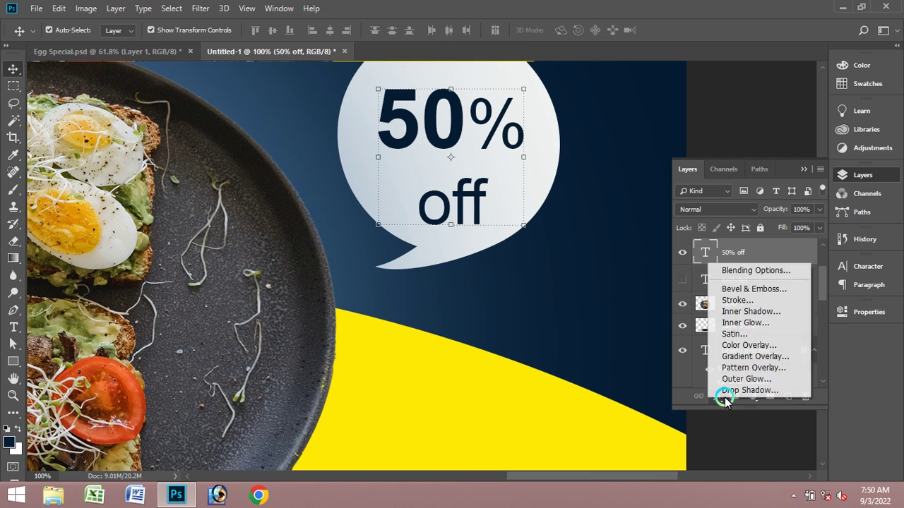
click(696, 374)
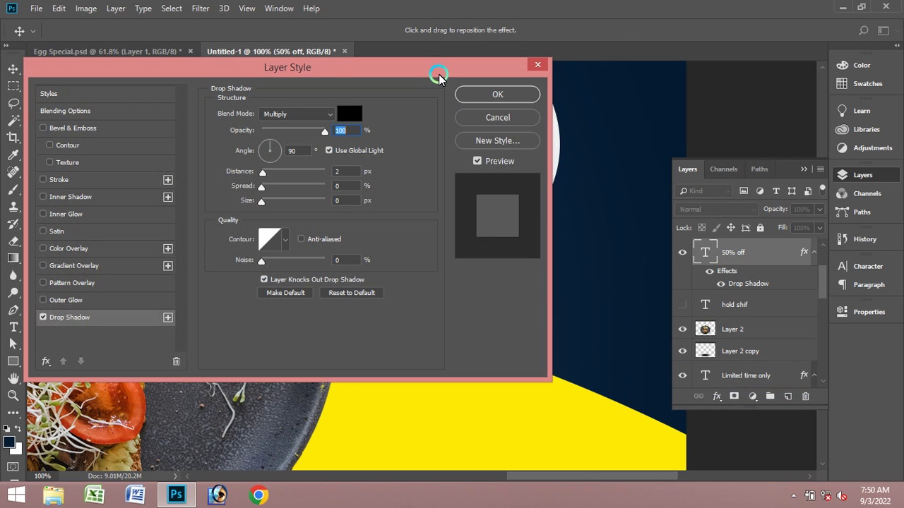
drag(434, 71, 893, 151)
click(723, 253)
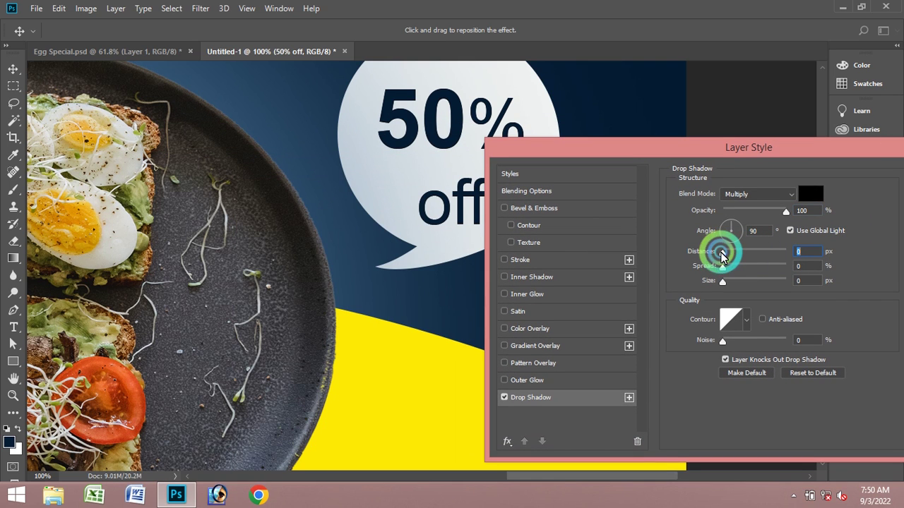
click(723, 254)
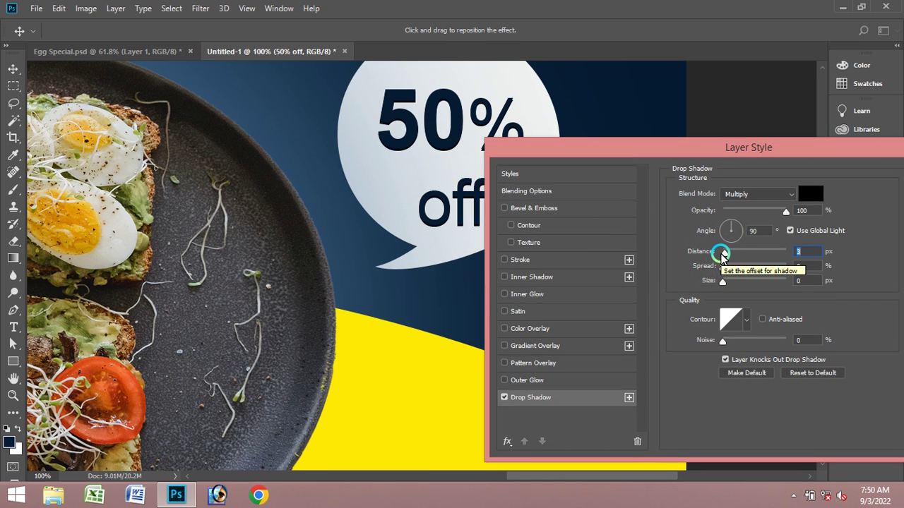
drag(833, 143, 612, 131)
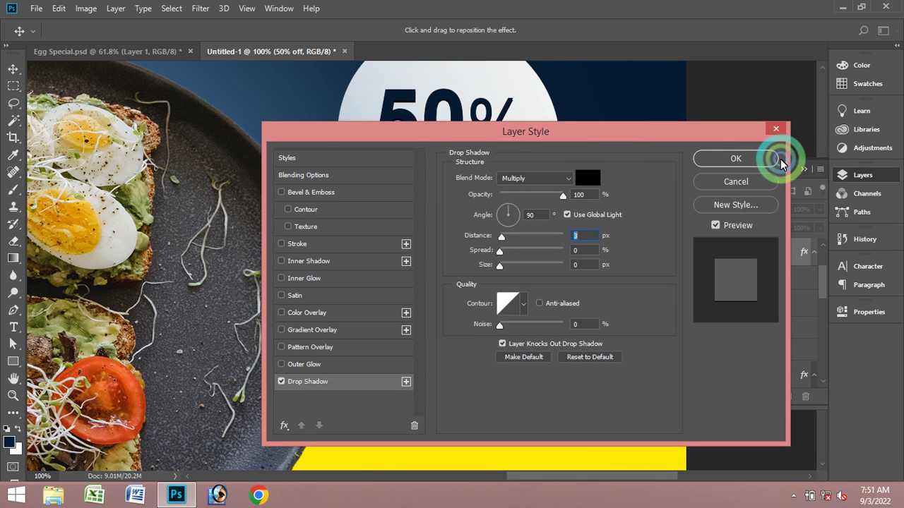
click(756, 161)
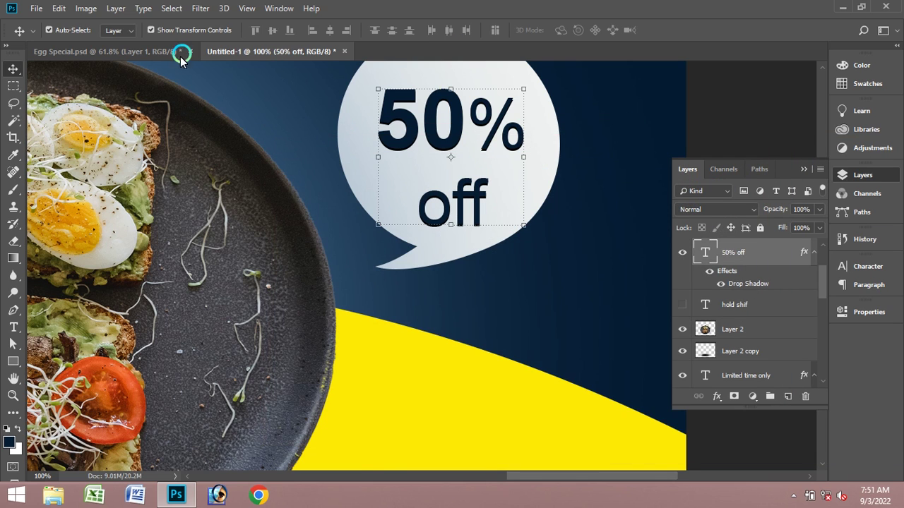
click(13, 395)
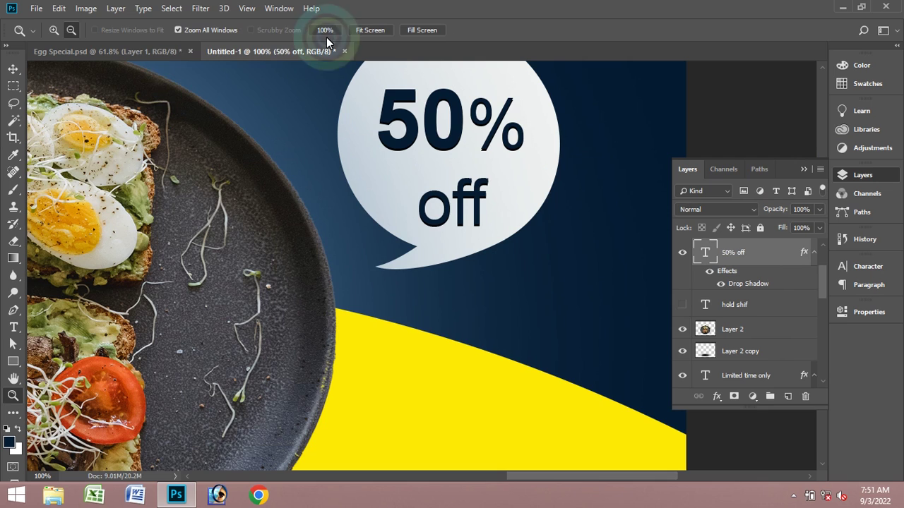
- Fit the banner in view and select the plate image layer
click(363, 31)
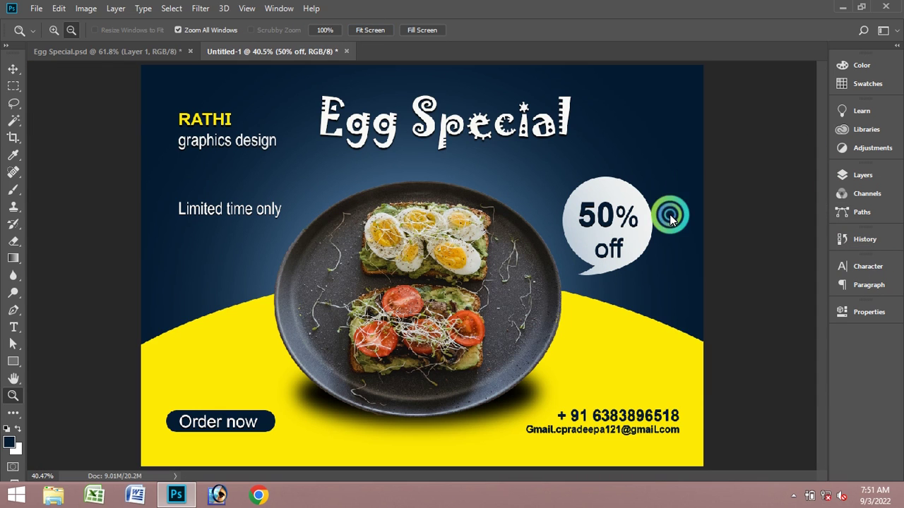
click(808, 170)
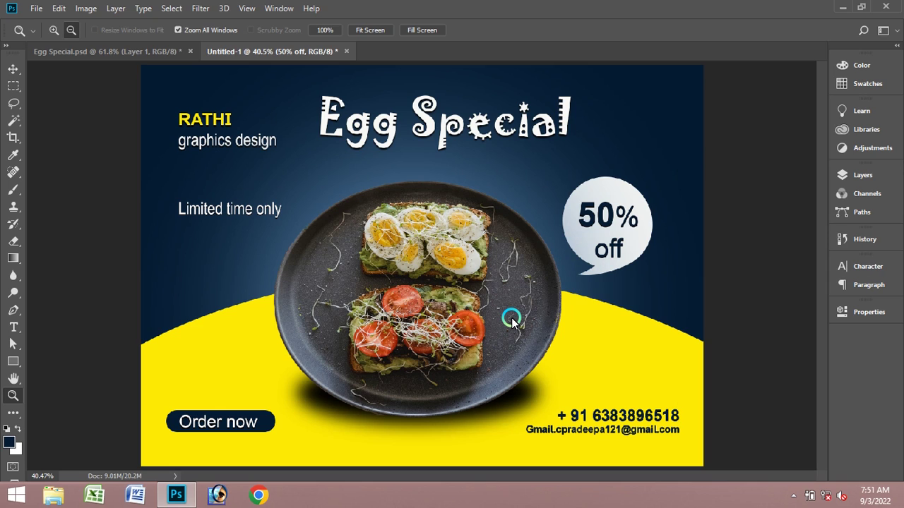
click(13, 69)
click(460, 286)
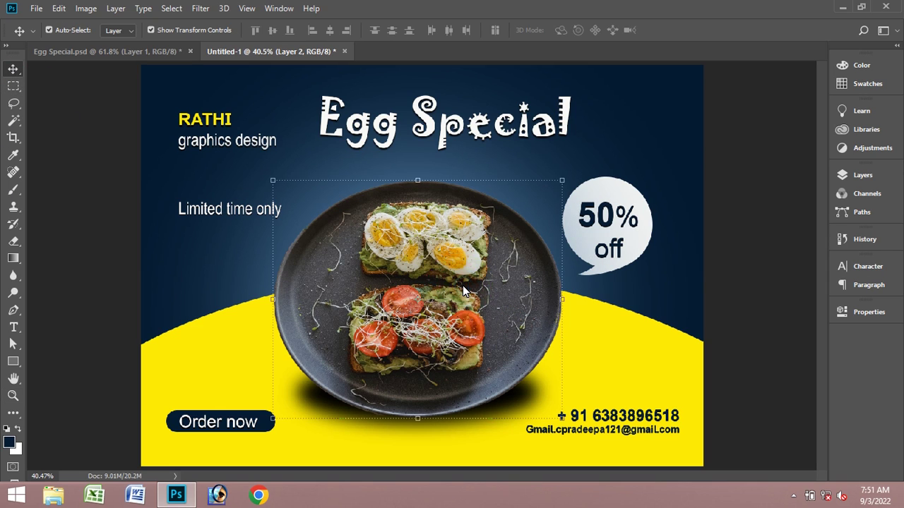
- Add a Levels adjustment layer with input levels 3, 0.78 and 219
click(856, 176)
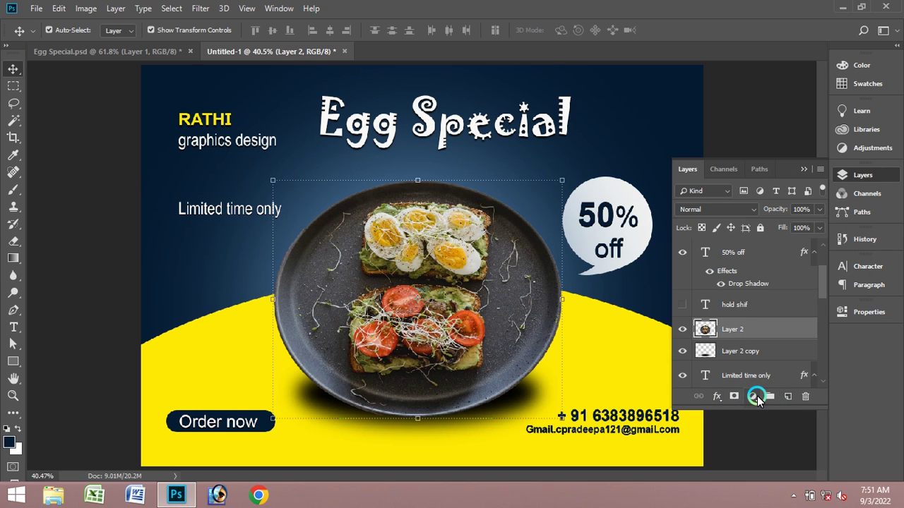
click(752, 397)
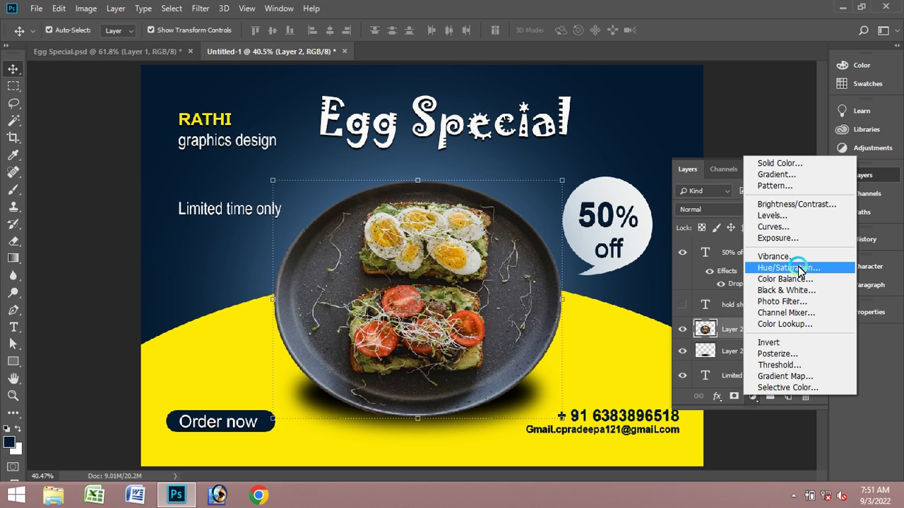
click(776, 215)
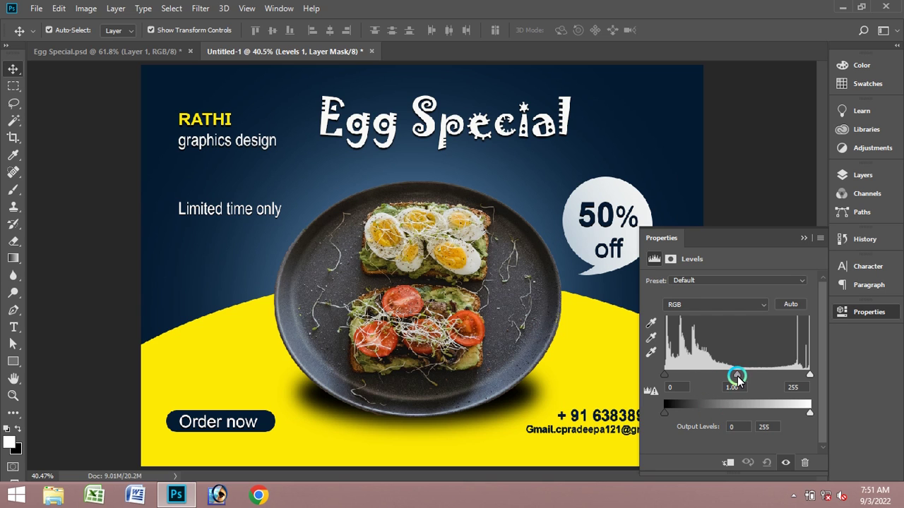
drag(738, 379, 751, 380)
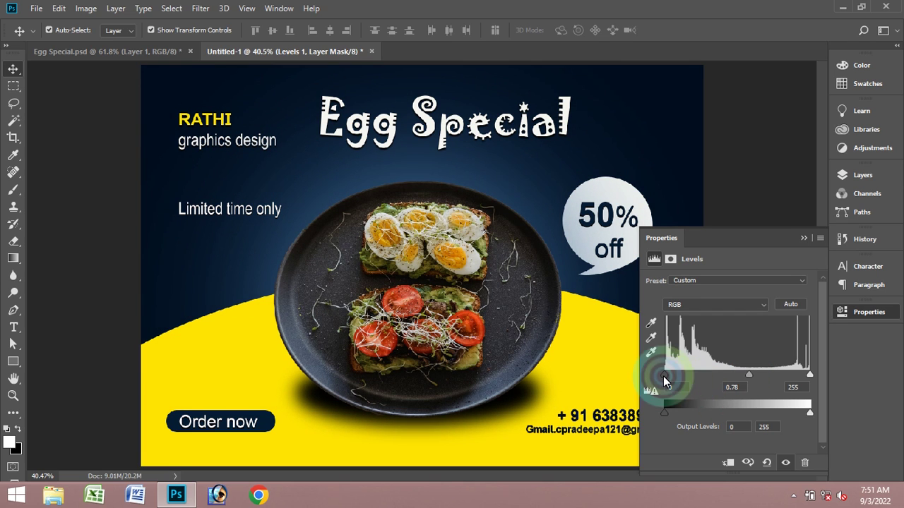
drag(665, 375, 666, 379)
drag(811, 373, 789, 373)
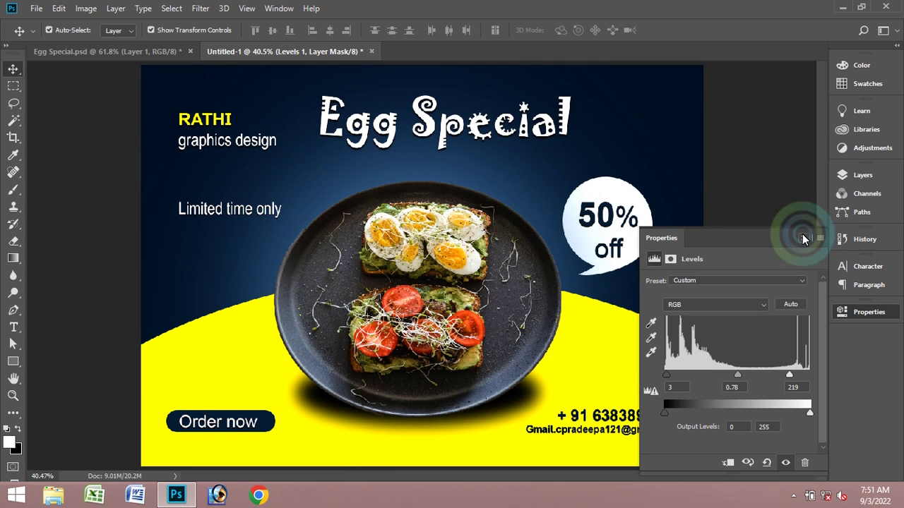
click(799, 237)
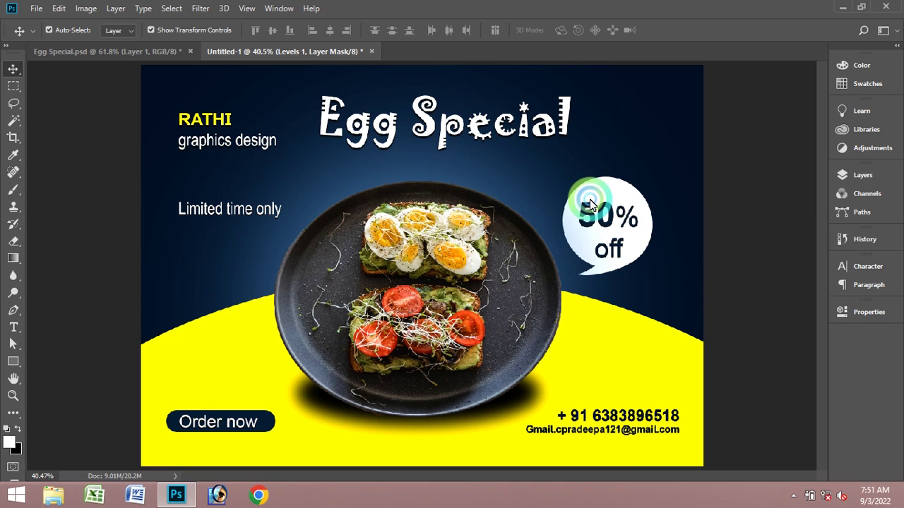
click(623, 145)
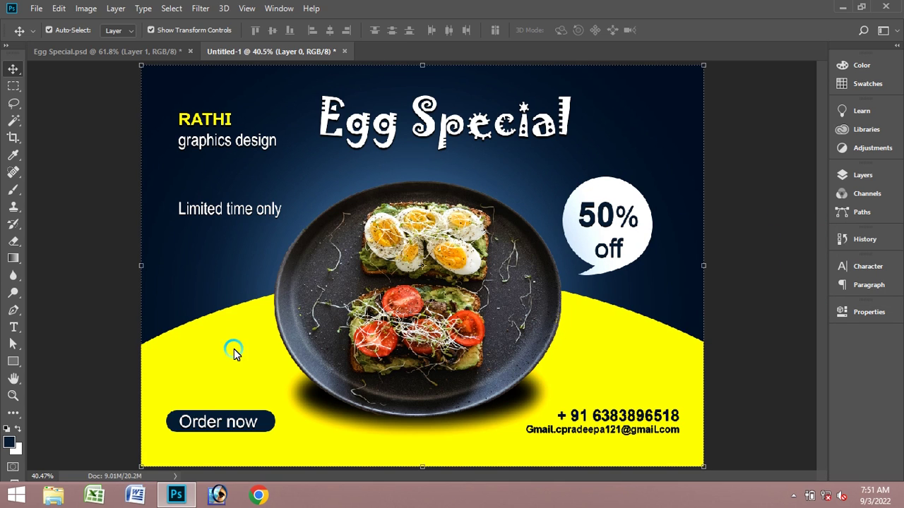
- Set the text colour to dark navy and begin a text line near the banner's bottom
click(22, 324)
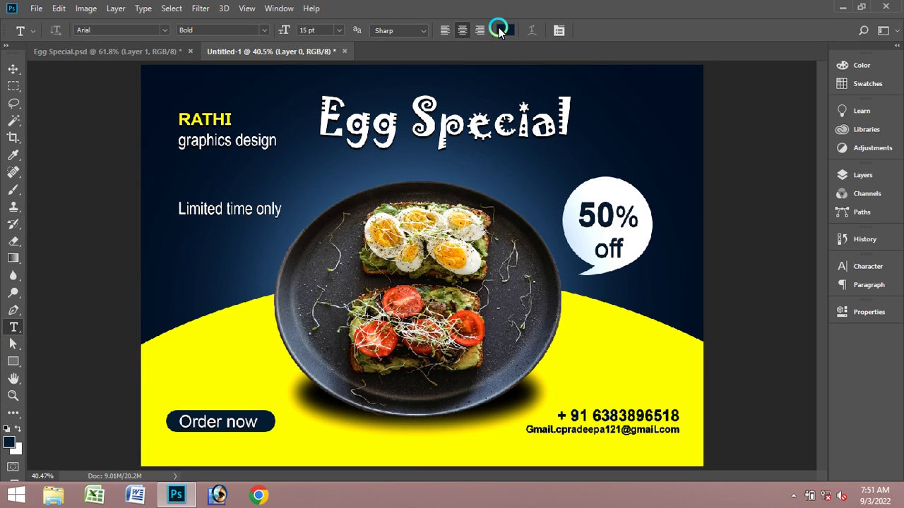
click(502, 30)
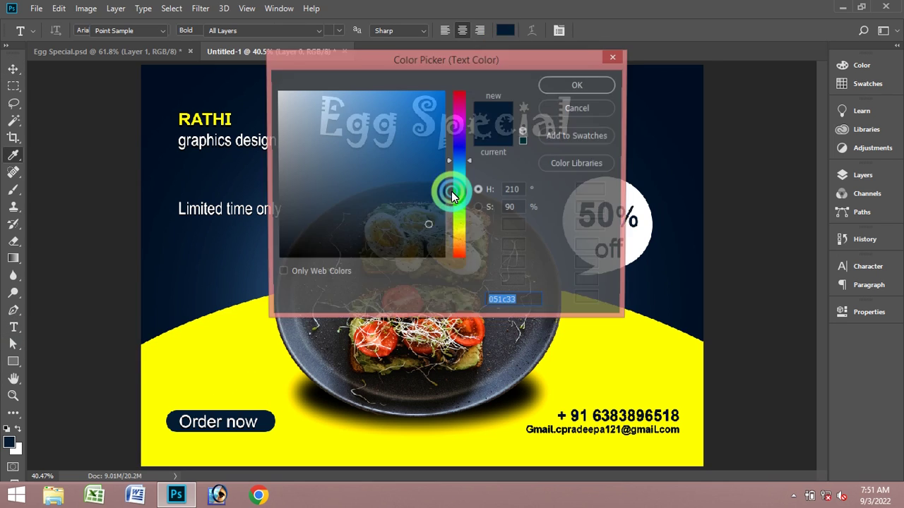
click(564, 86)
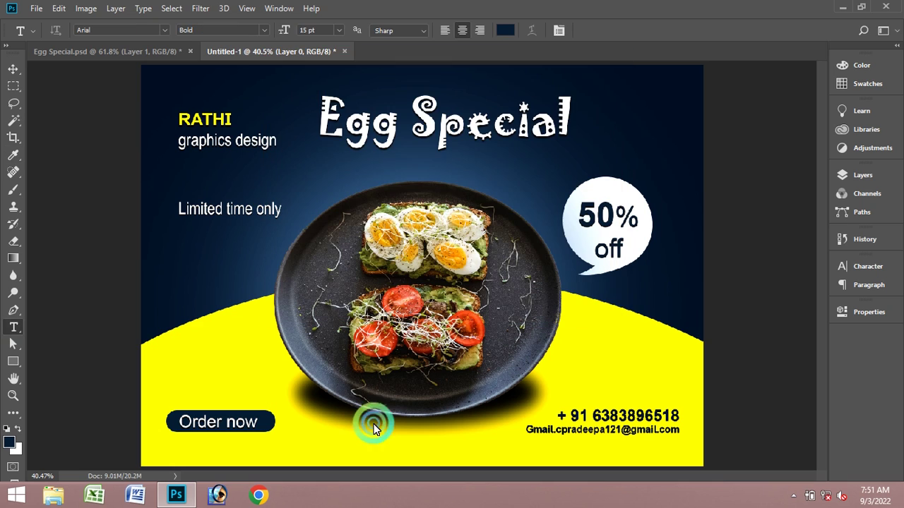
click(340, 452)
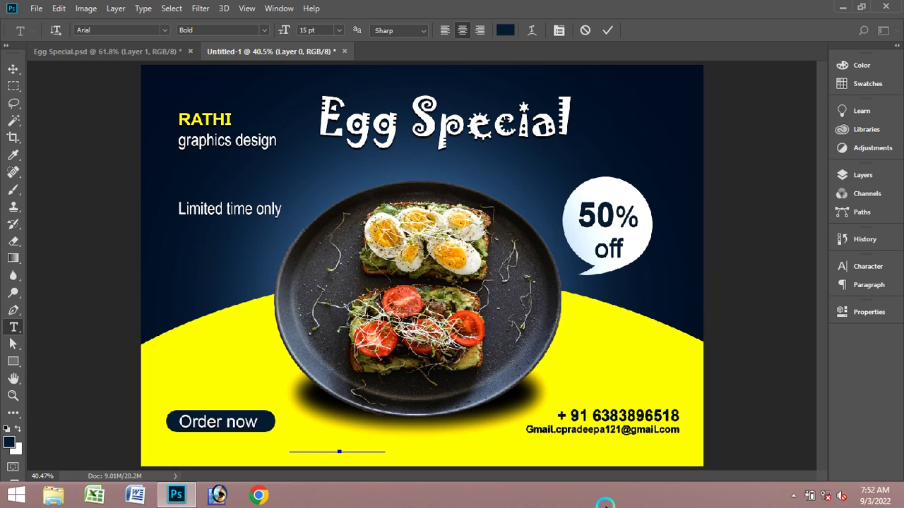
click(603, 31)
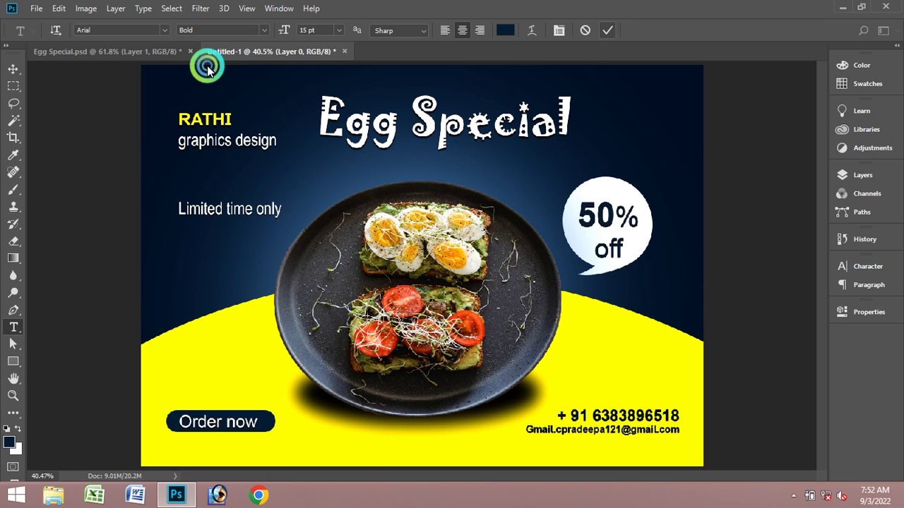
- Bring the new text layer to the front of the layer stack
click(12, 68)
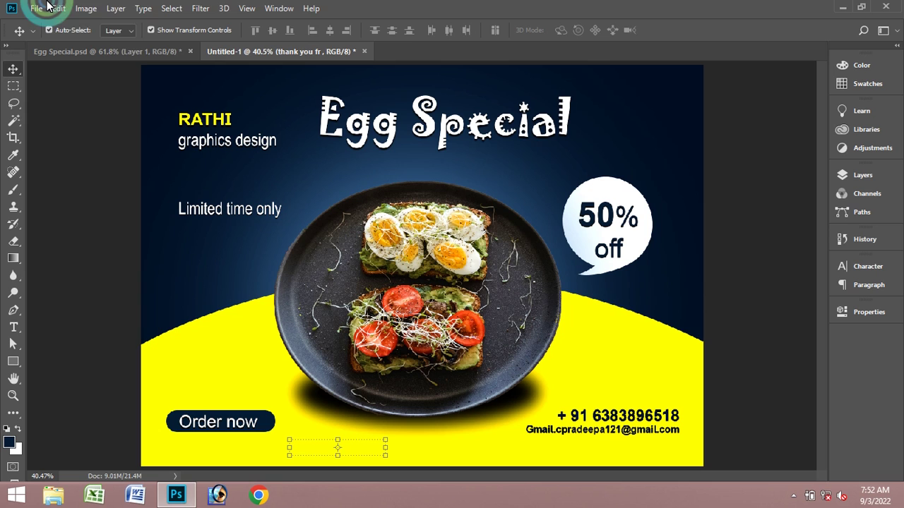
click(116, 8)
mouse_move(180, 372)
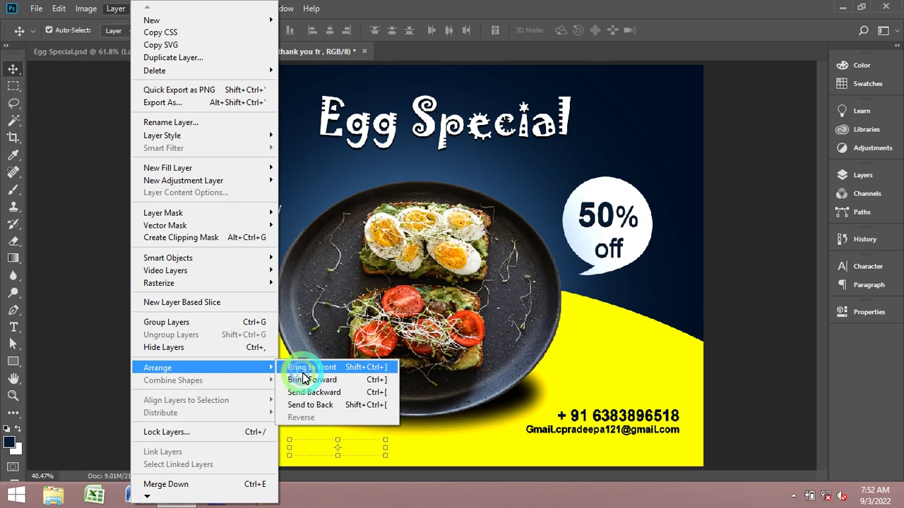
click(302, 368)
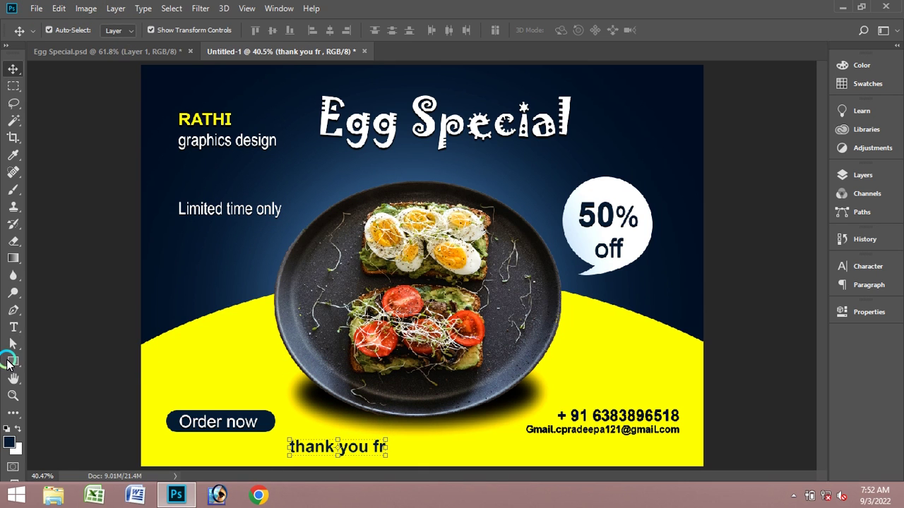
- Complete the line to read 'thank you for watching and like and share , subscribe my channel'
click(13, 327)
click(395, 452)
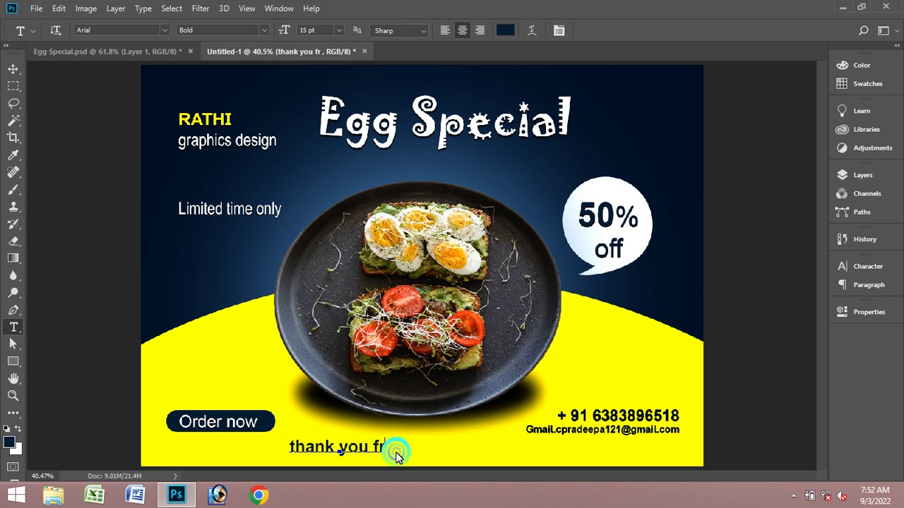
key(BackSpace)
text(or )
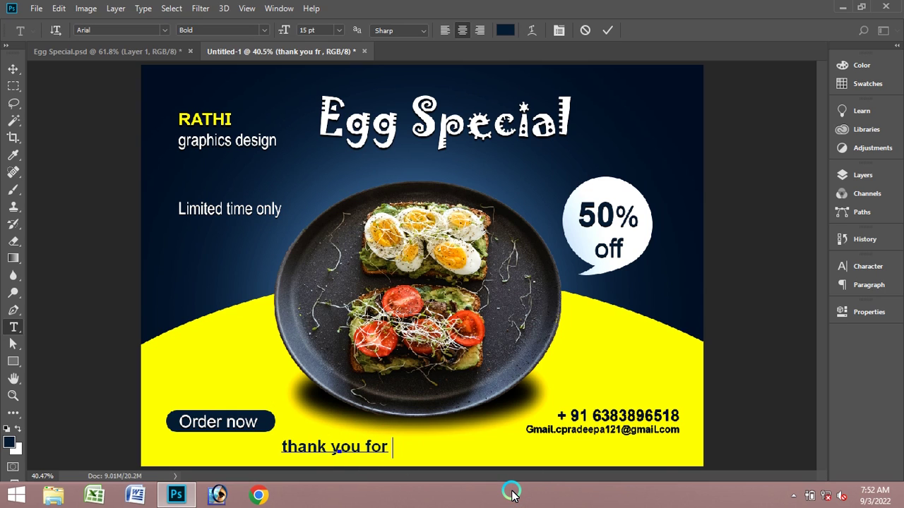
text(qw)
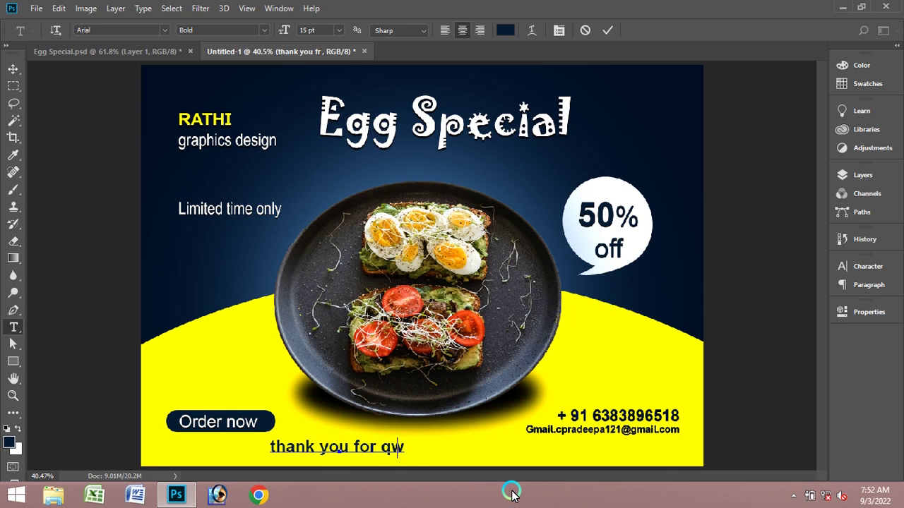
key(BackSpace)
key(BackSpace)
text(wat)
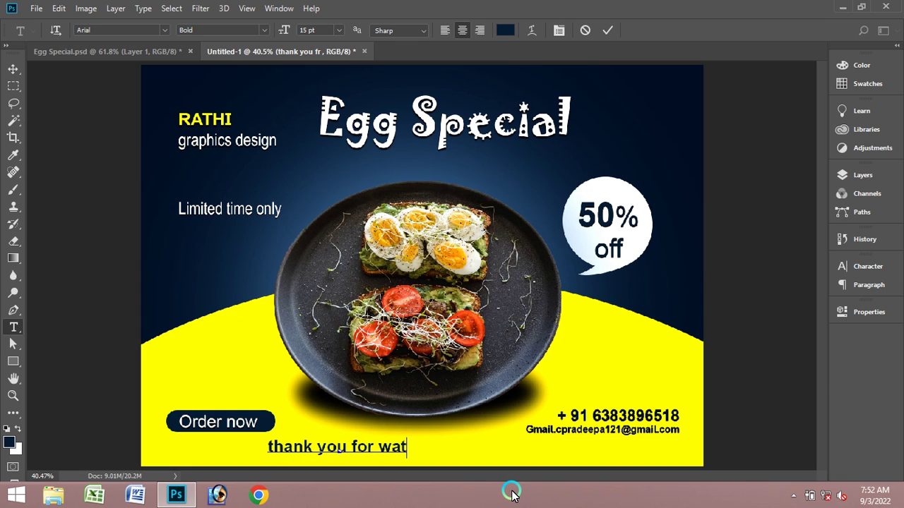
text(ching)
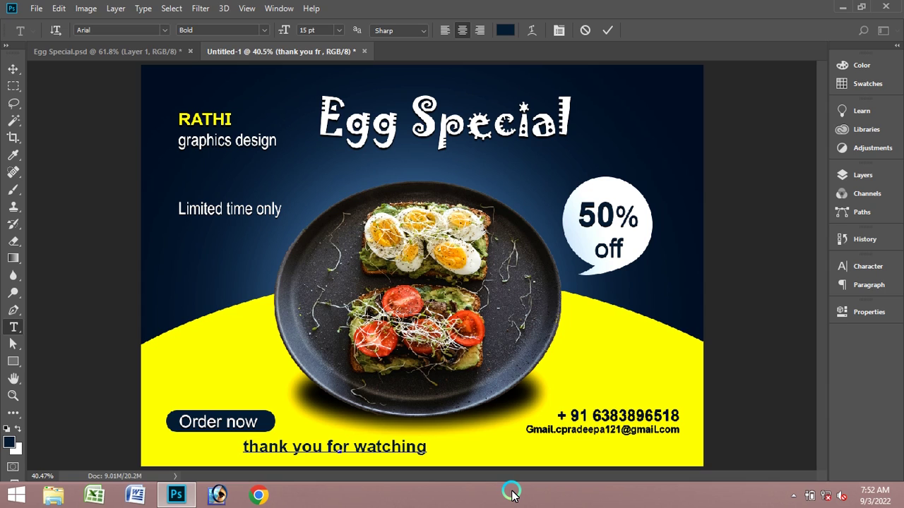
text( and )
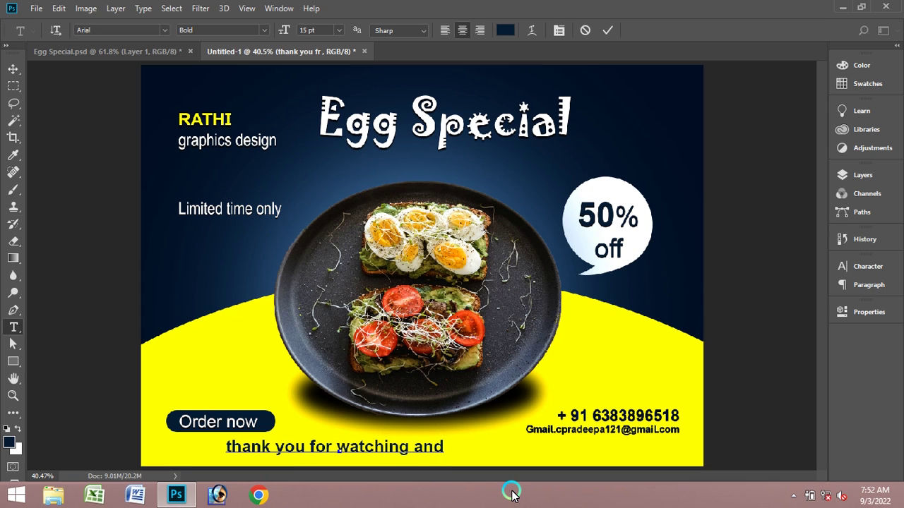
text(like )
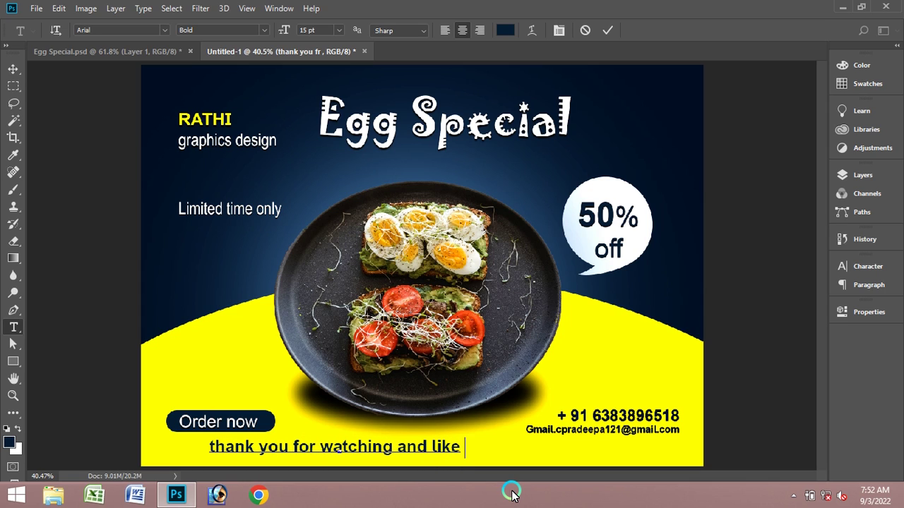
text(and share)
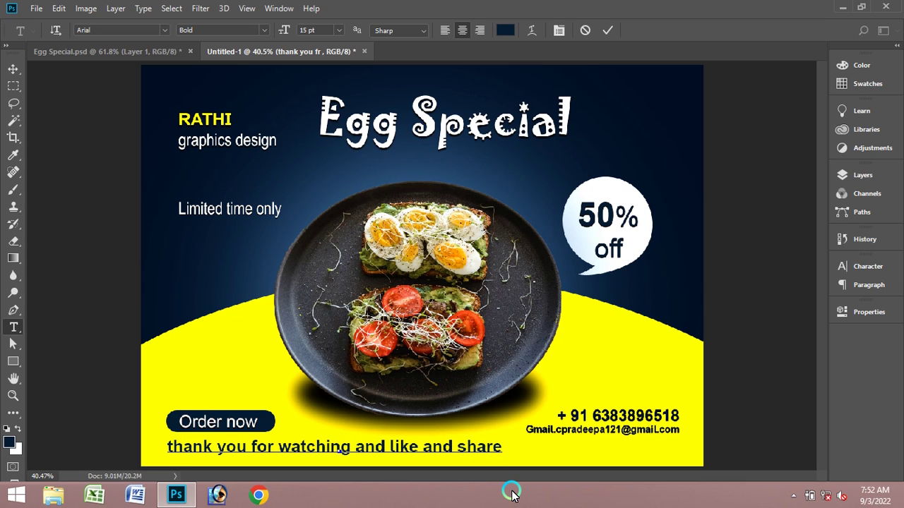
text( , su)
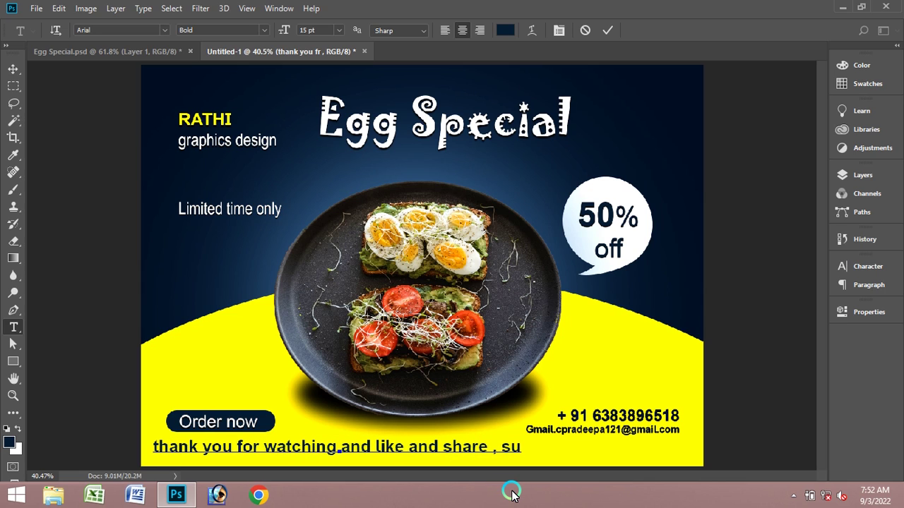
text(bscr)
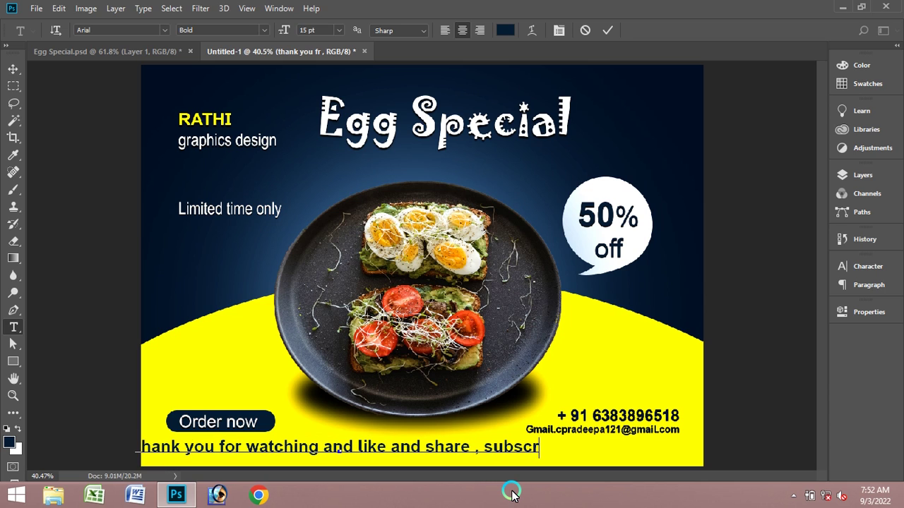
text(ibe my chan)
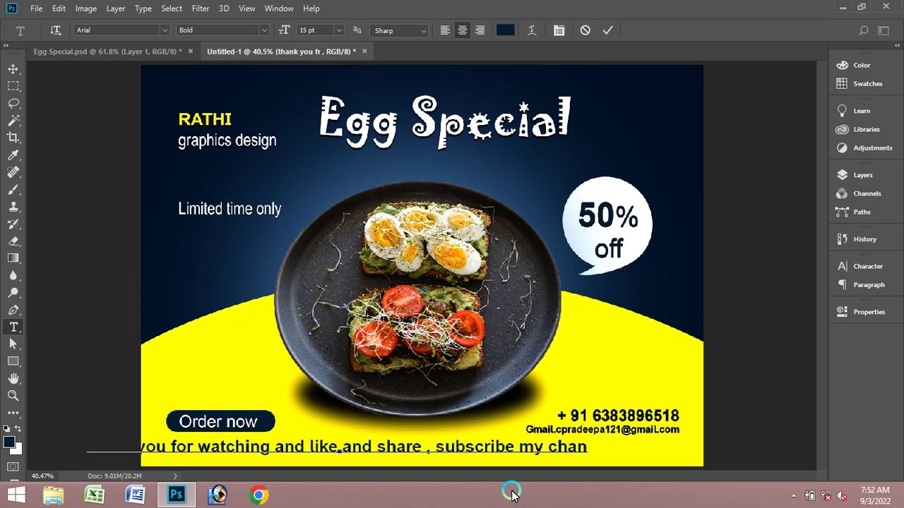
key(BackSpace)
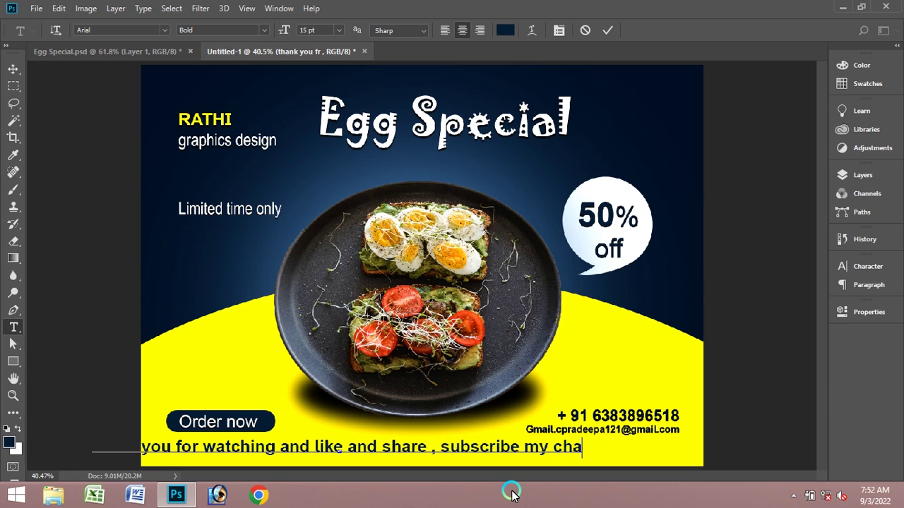
text(nnel)
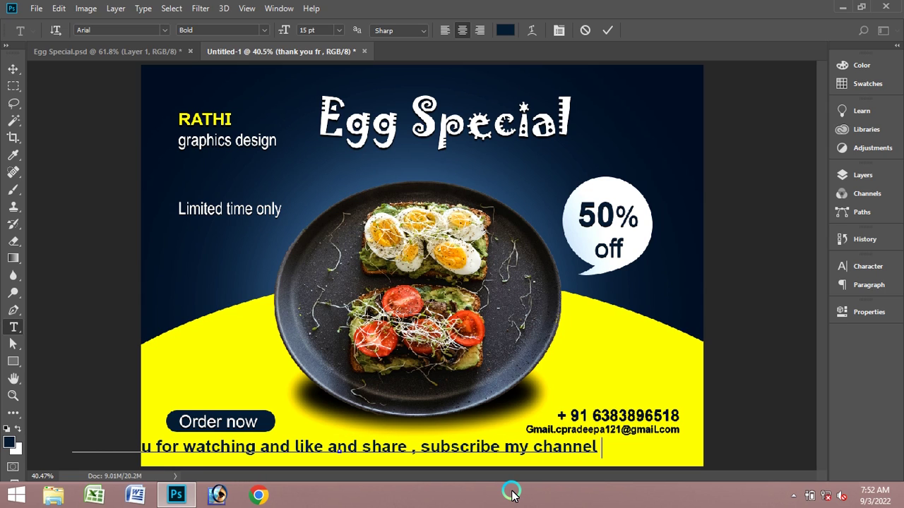
click(607, 30)
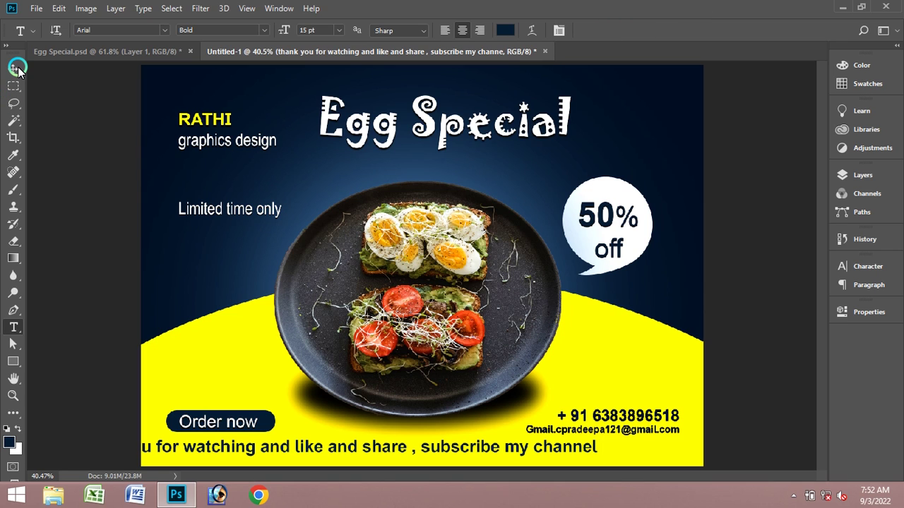
- Shift the thank-you line right, fully inside the banner, and select its layer
click(14, 69)
drag(434, 445, 517, 454)
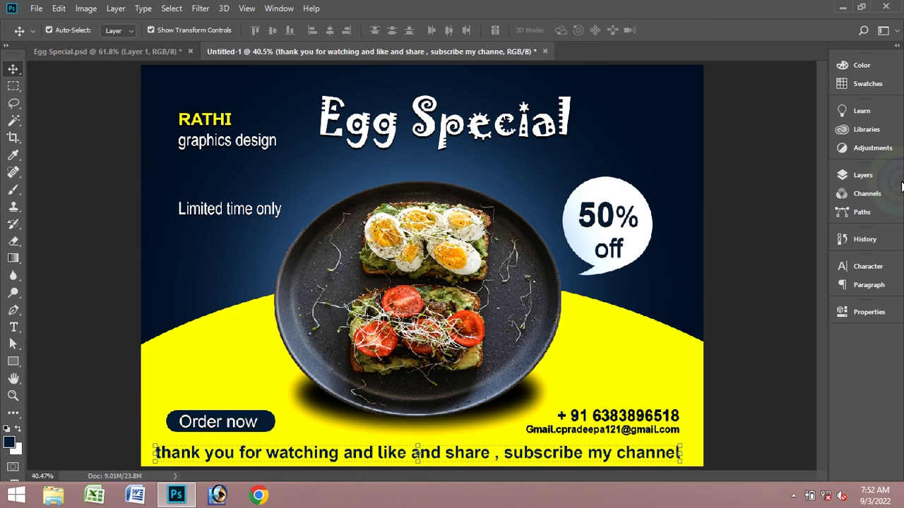
click(858, 174)
click(496, 437)
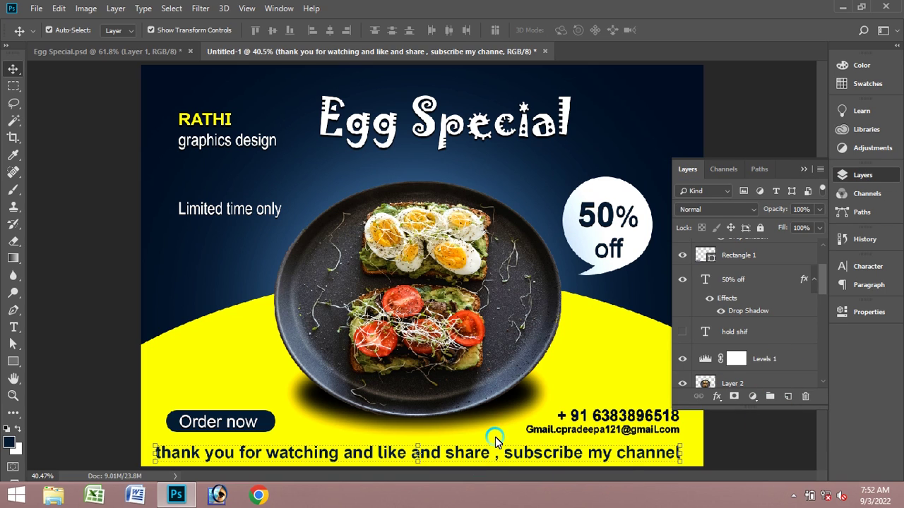
click(495, 462)
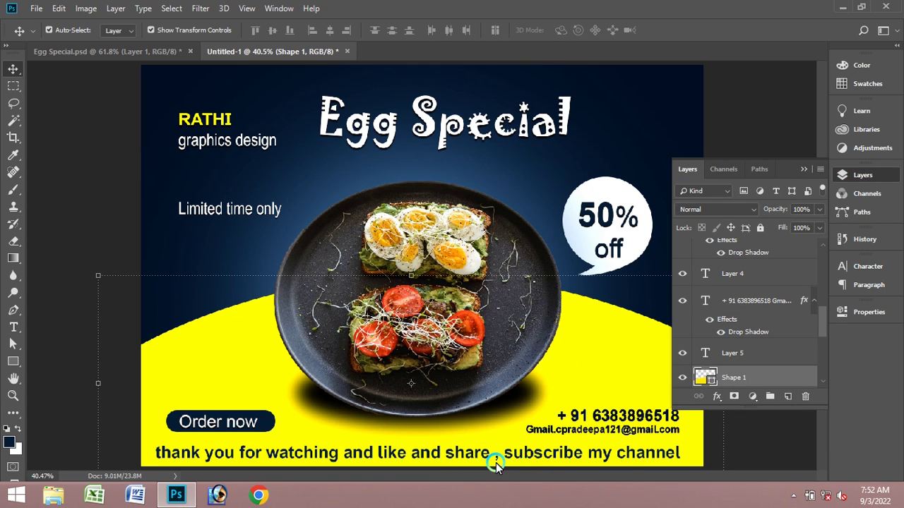
click(442, 456)
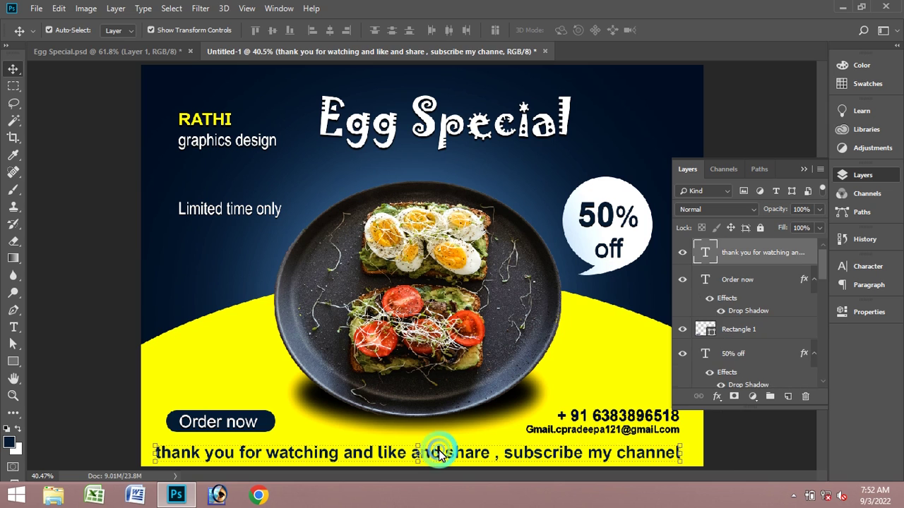
- Recolour the whole thank-you line bright pink (#e60570)
click(12, 326)
click(366, 454)
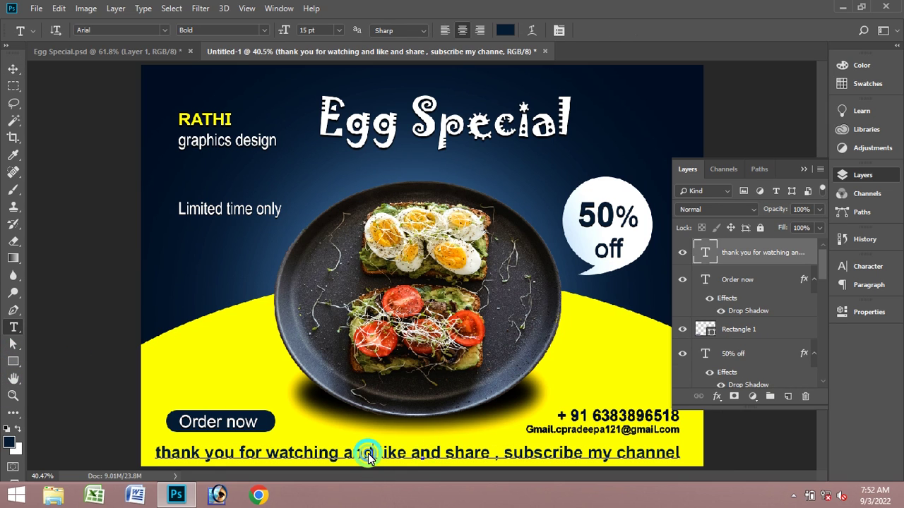
click(414, 466)
key(ctrl+a)
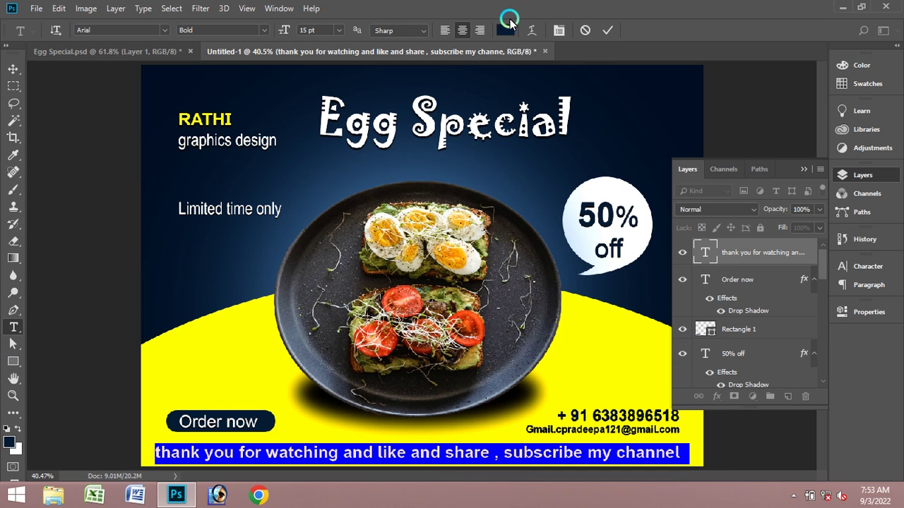
click(505, 29)
click(458, 116)
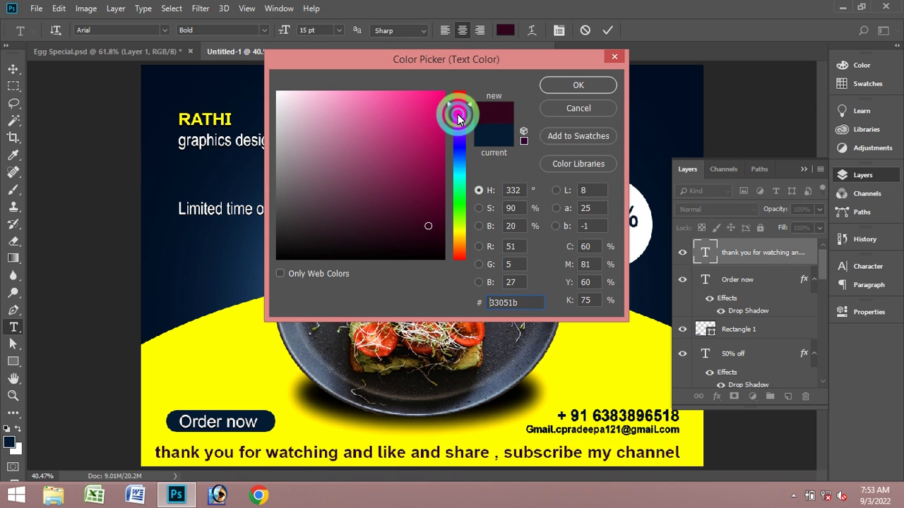
click(440, 106)
click(610, 83)
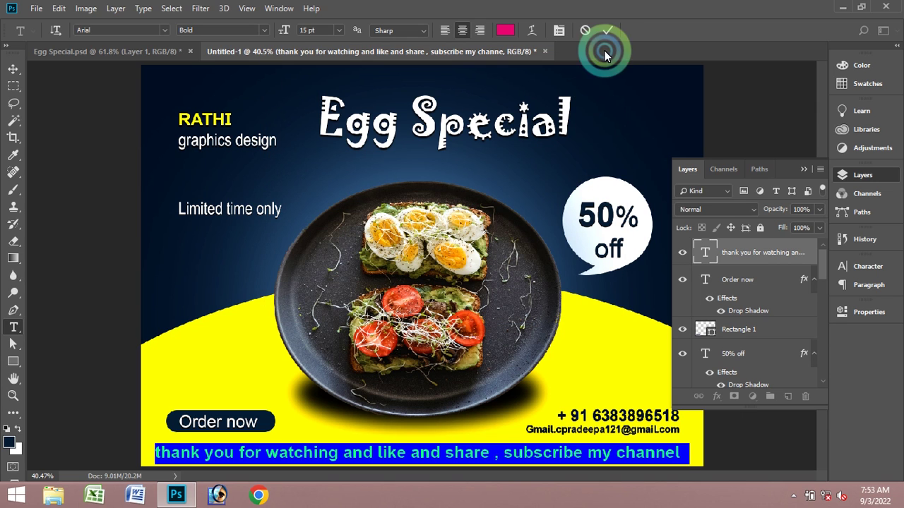
click(608, 30)
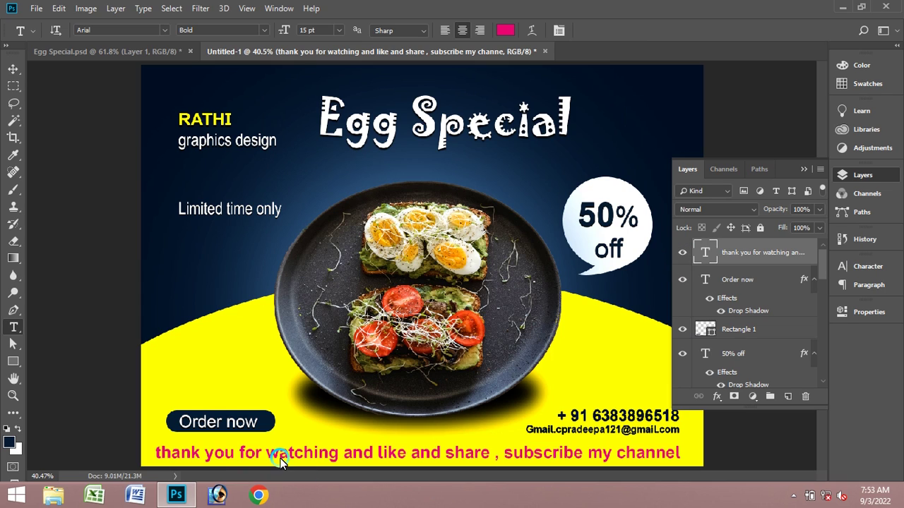
- Hide the thank-you text layer
drag(329, 452, 716, 267)
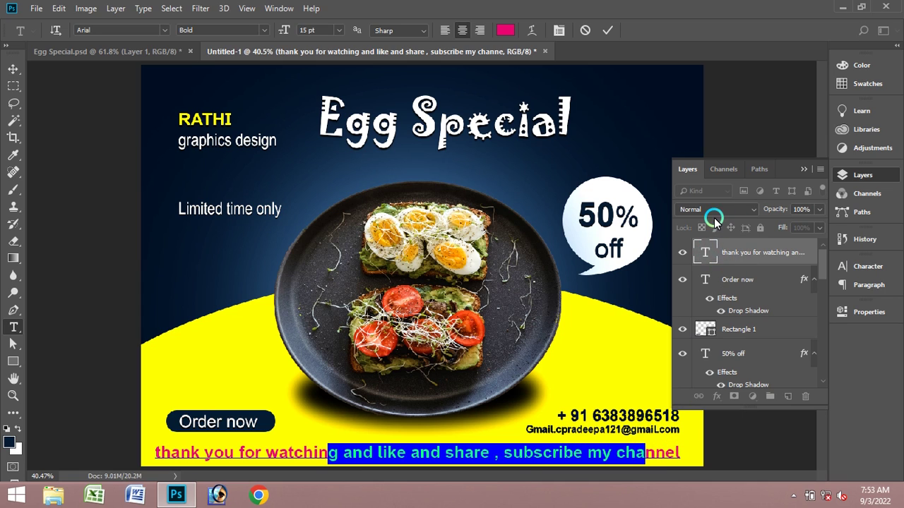
click(682, 253)
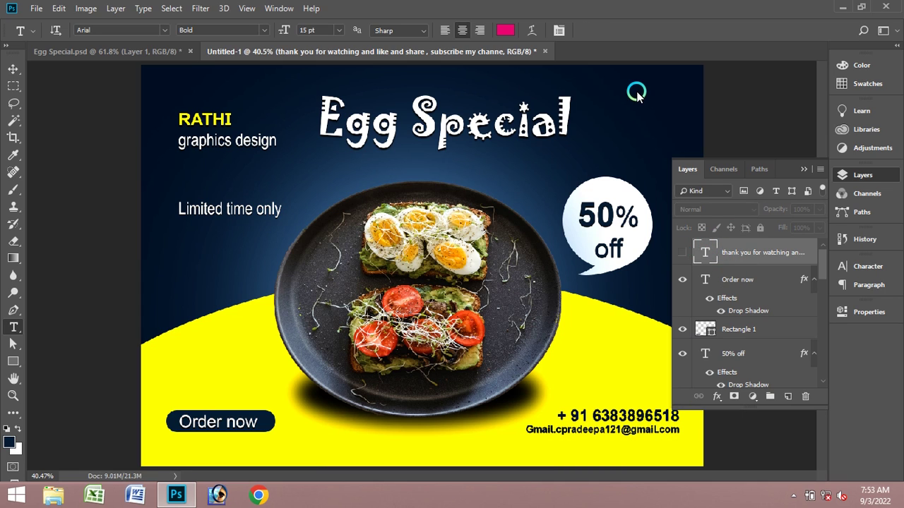
click(805, 170)
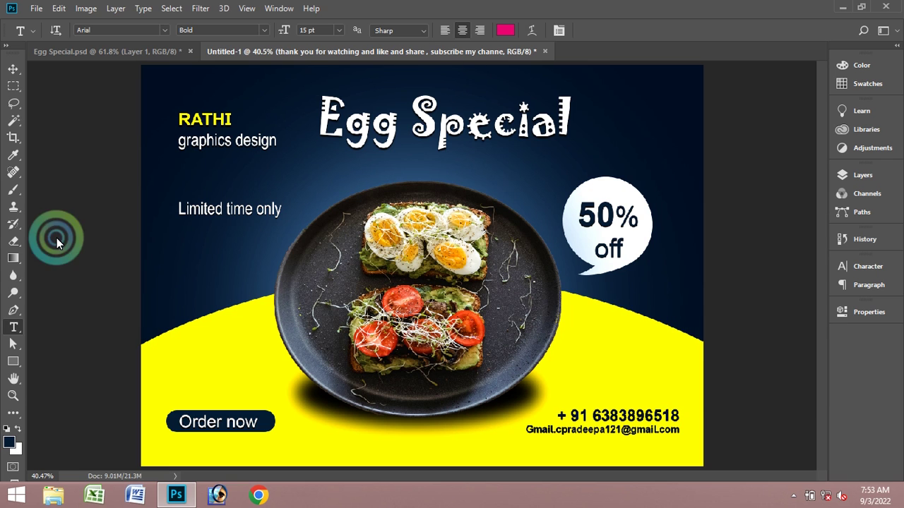
- Check the banner at 100% zoom, fit it to the screen, then bring up the File menu
click(13, 395)
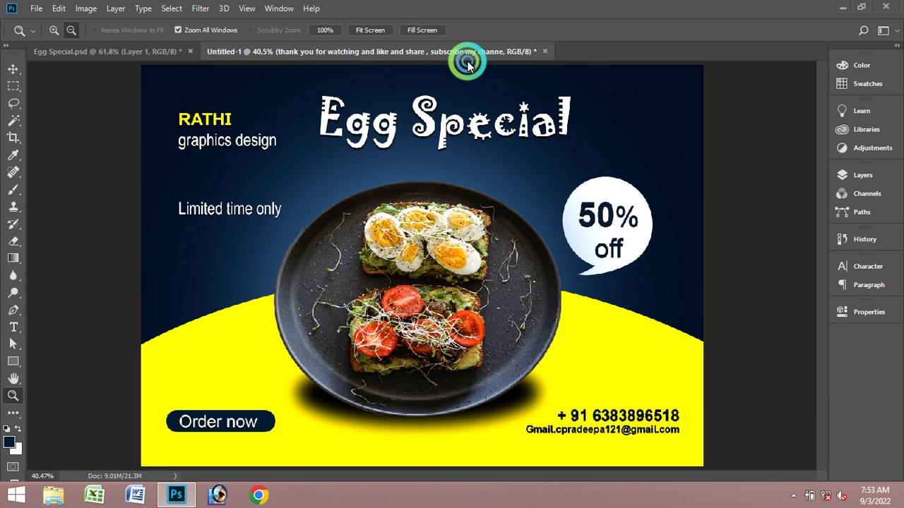
click(322, 31)
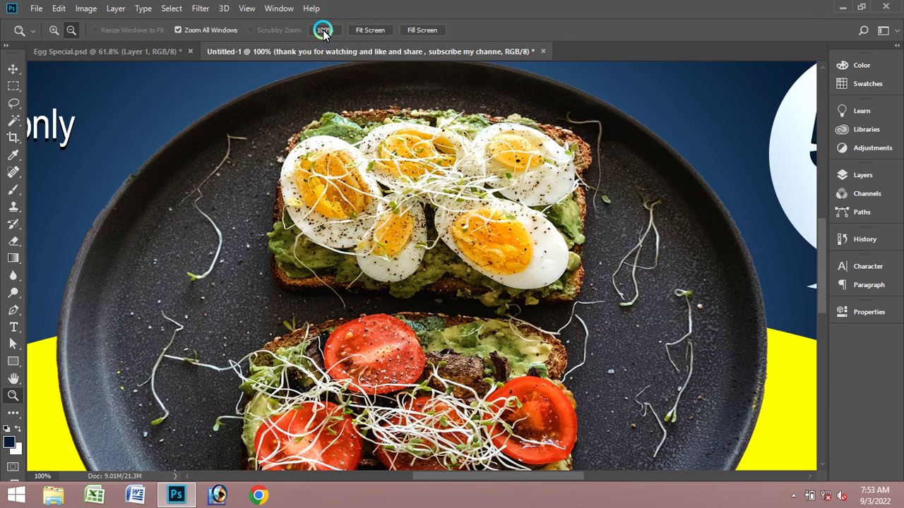
click(367, 30)
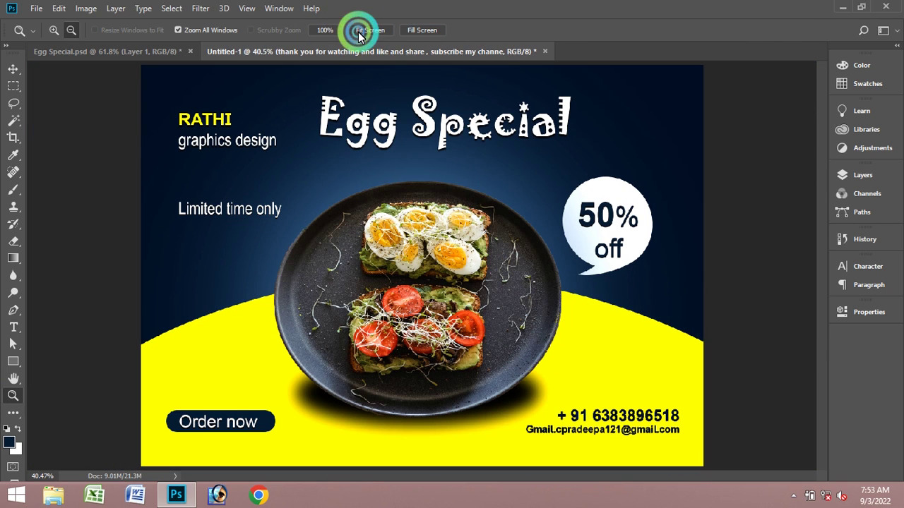
click(485, 202)
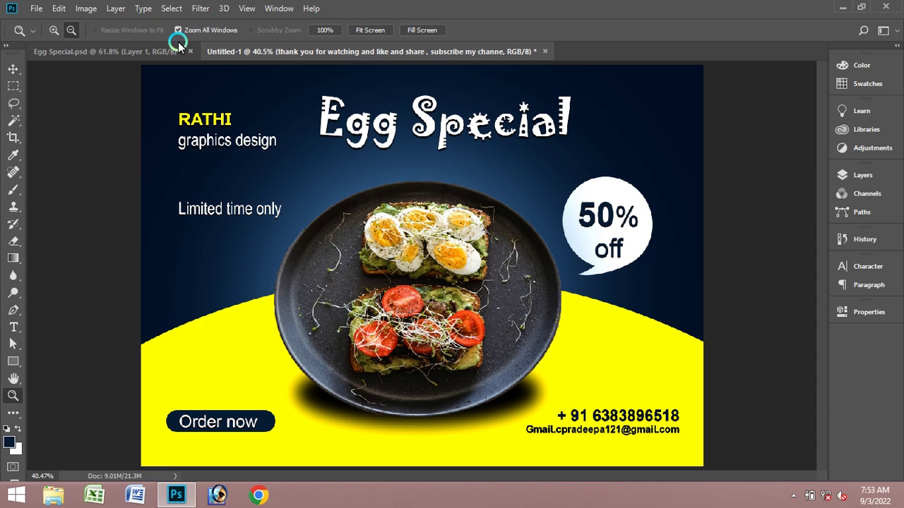
click(42, 13)
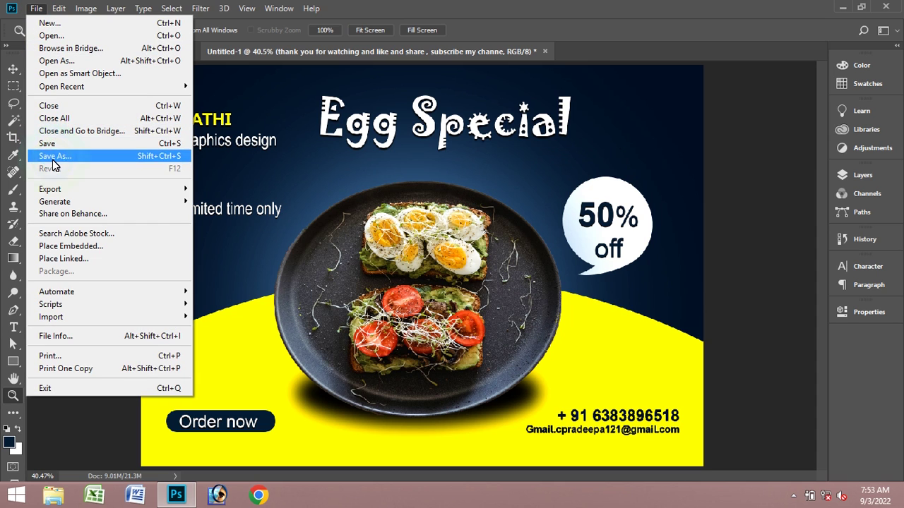
- Choose Save As, switch to the Desktop and create a new folder there
click(50, 156)
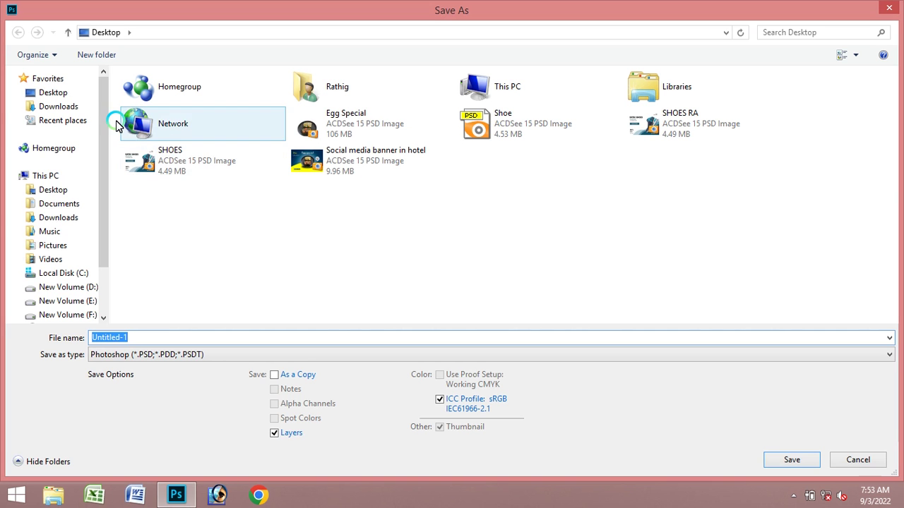
click(58, 94)
click(279, 281)
right_click(472, 240)
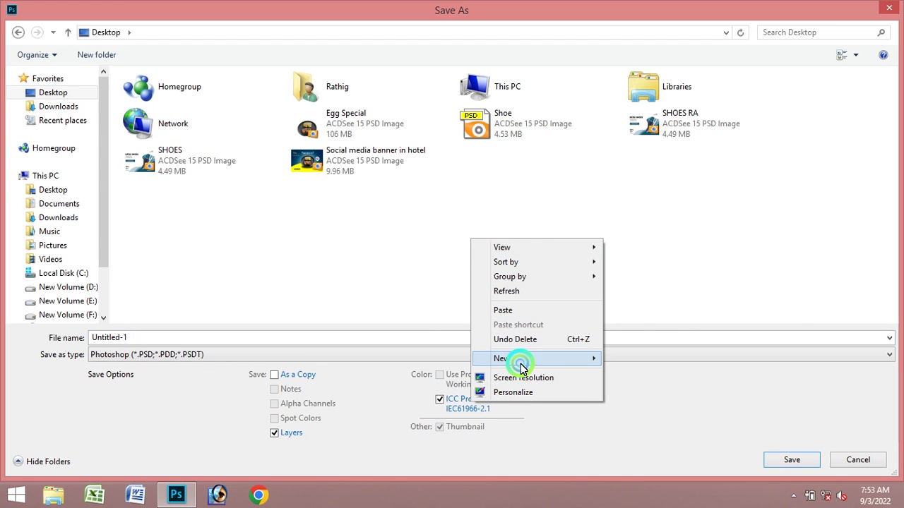
mouse_move(523, 361)
click(675, 198)
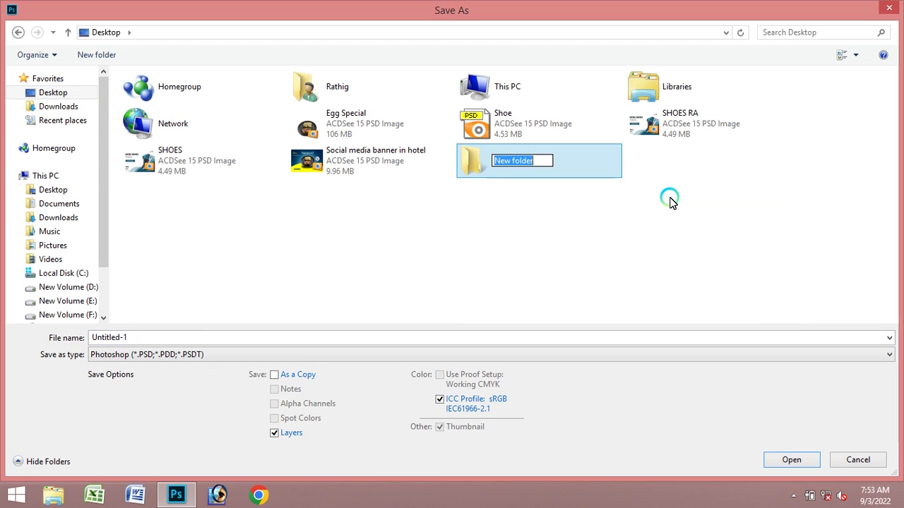
- Name the folder 'rathi graphics design', open it and save the banner as Untitled-1.psd
text(rathi graphics design)
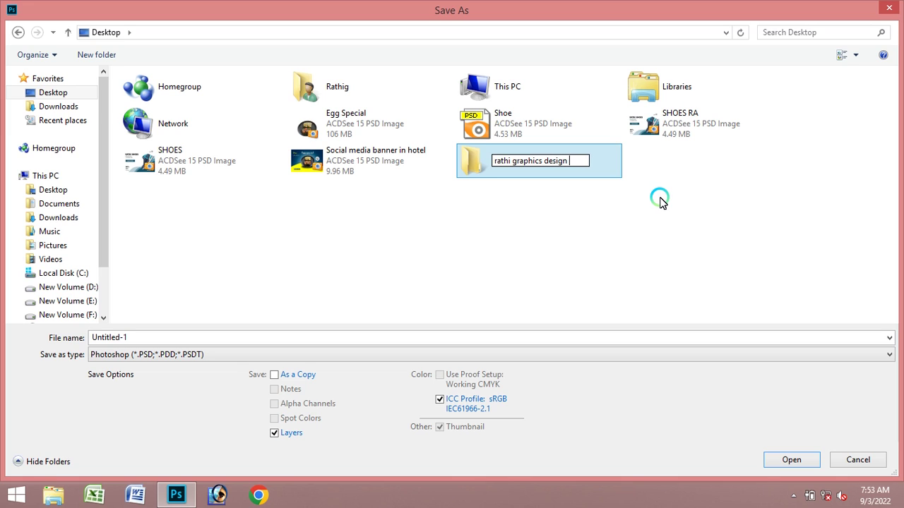
key(Return)
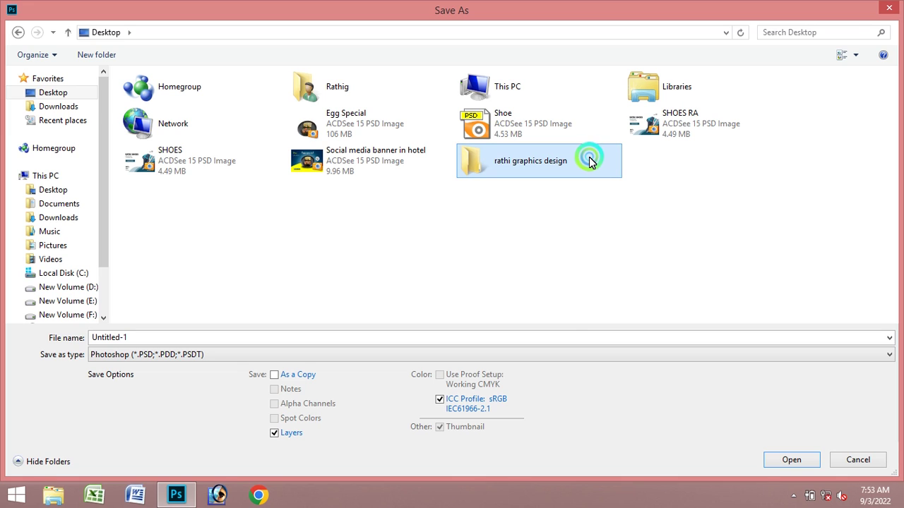
double_click(586, 156)
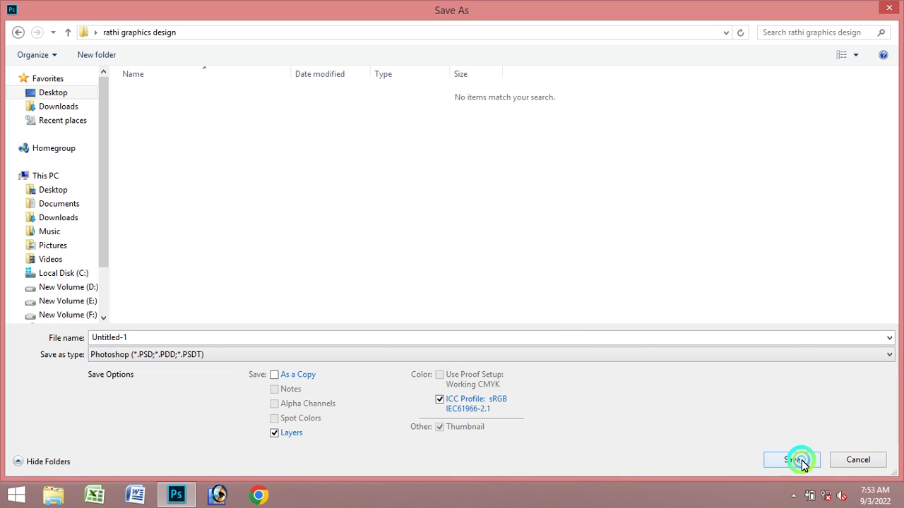
click(798, 459)
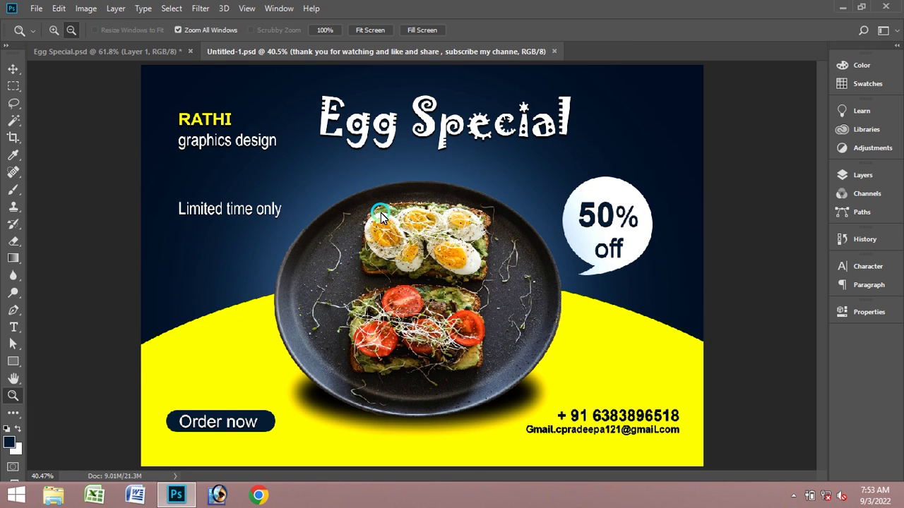
click(36, 9)
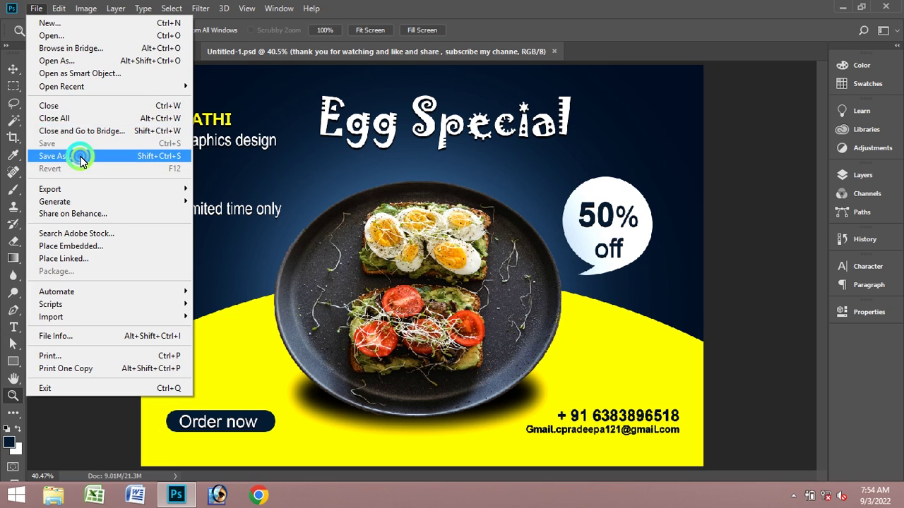
- Save a JPEG copy into the same folder at Quality 12 (Maximum)
click(304, 177)
key(ctrl+shift+s)
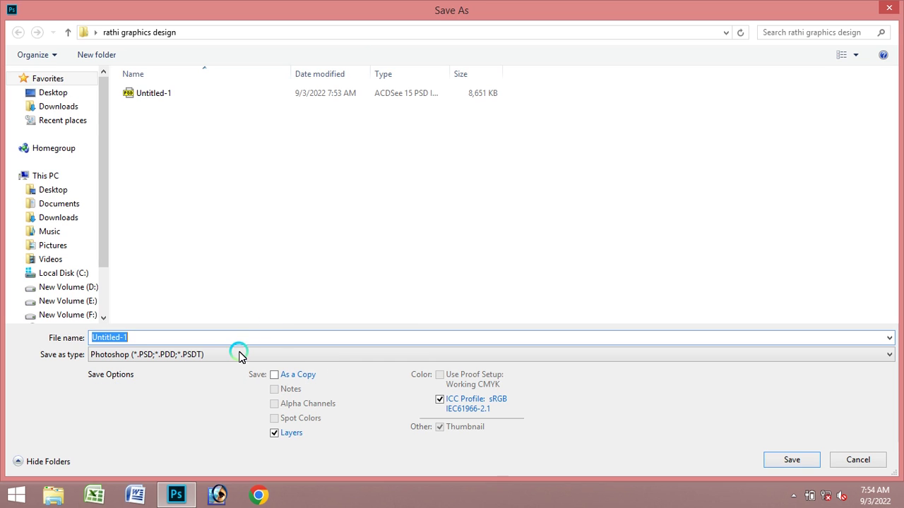
click(238, 357)
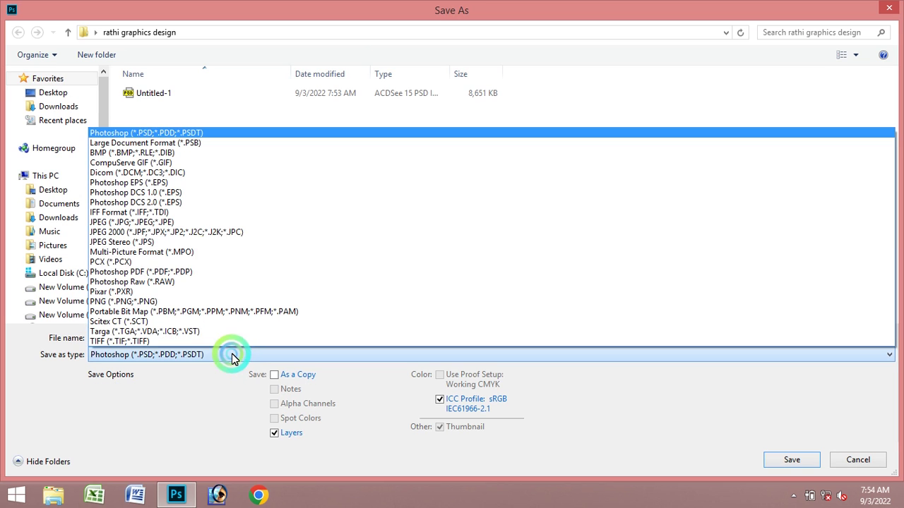
click(203, 222)
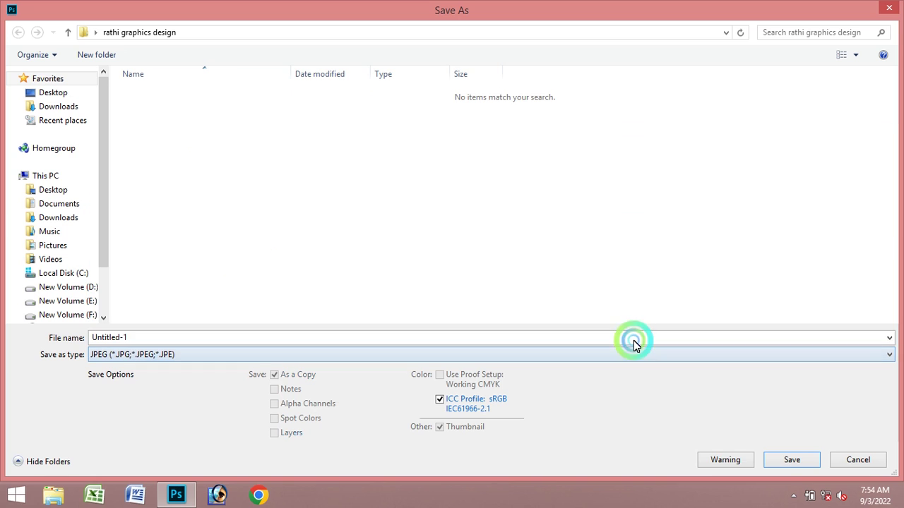
click(791, 461)
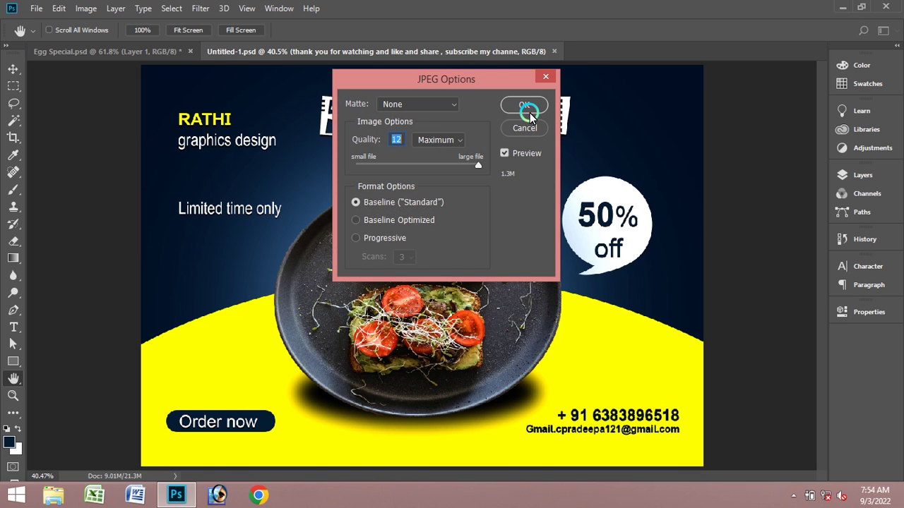
click(525, 105)
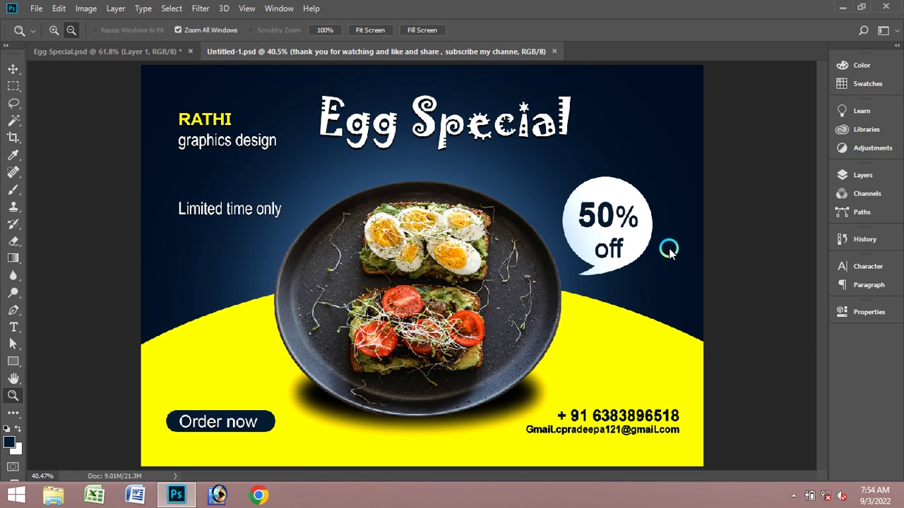
click(842, 7)
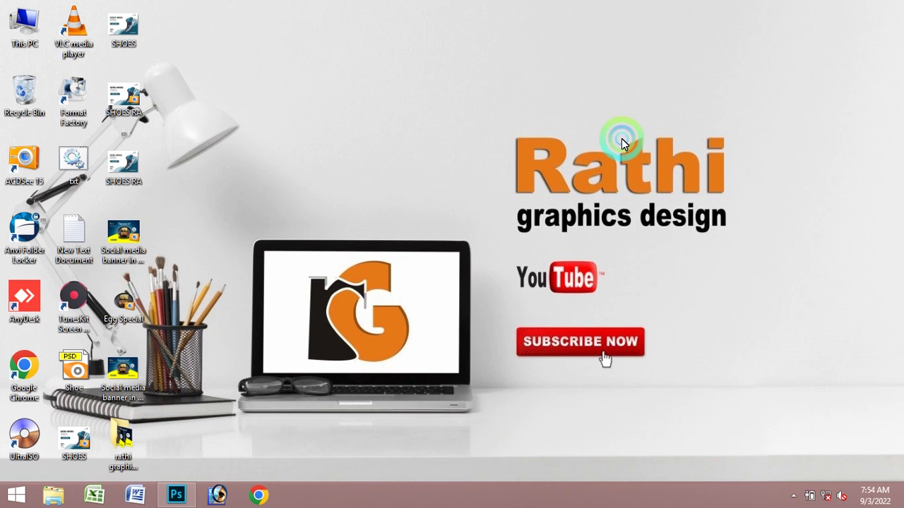
- Open the rathi graphics design folder on the Desktop and view the Untitled-1 JPEG
double_click(113, 452)
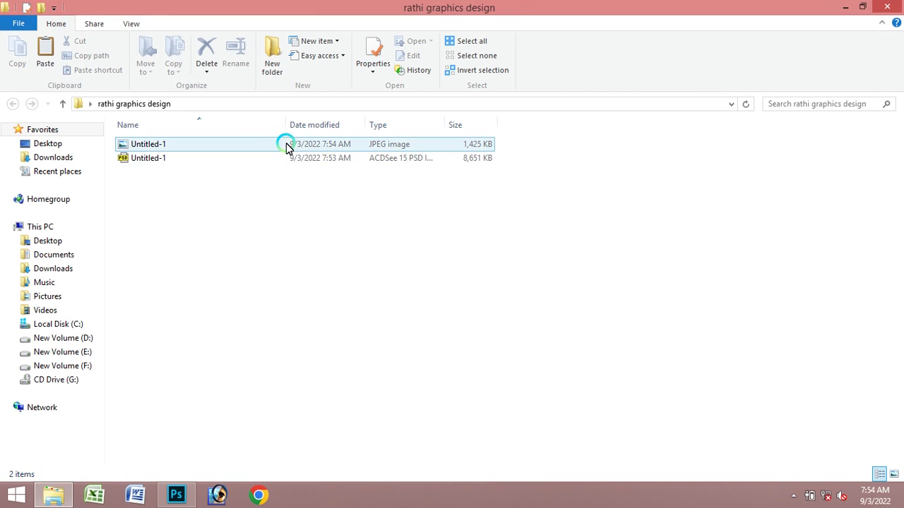
click(286, 146)
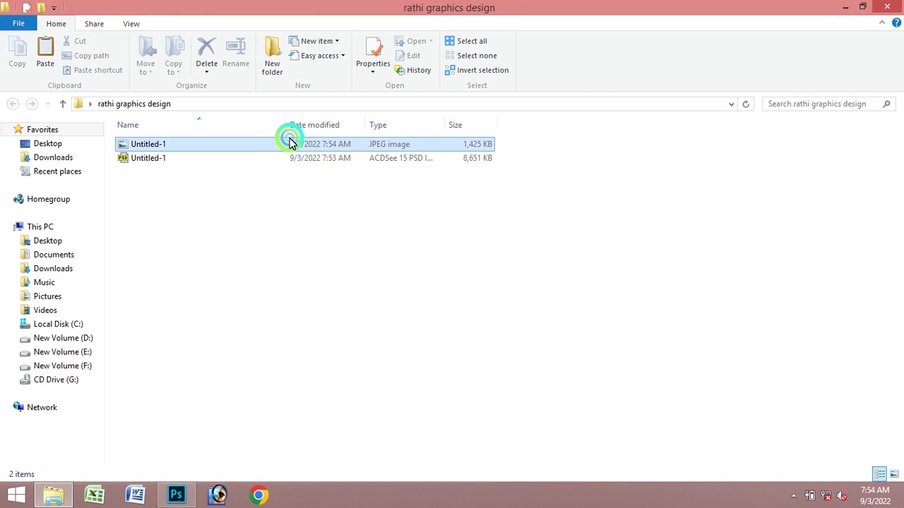